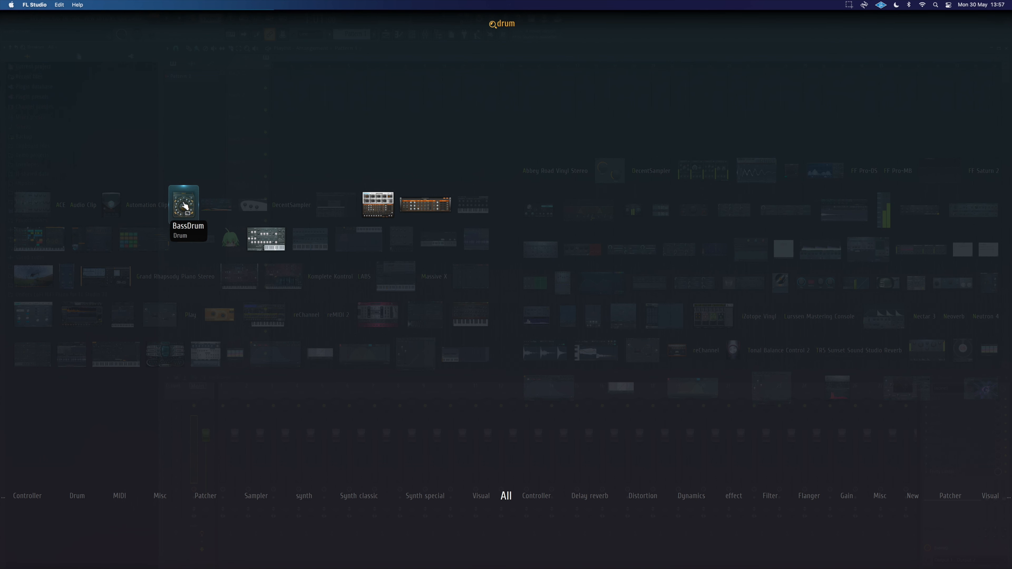
Step: Add the BassDrum instrument to the project and open its piano roll
drag(184, 205, 223, 433)
drag(324, 118, 560, 179)
key(F7)
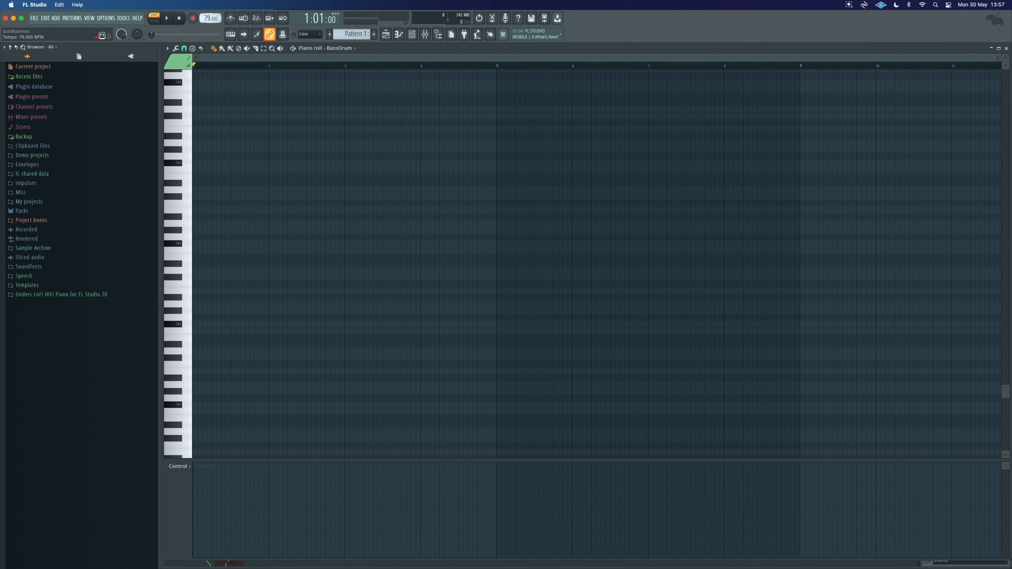
Step: Place eight kick notes on one key across the first four bars and play the pattern back
click(63, 279)
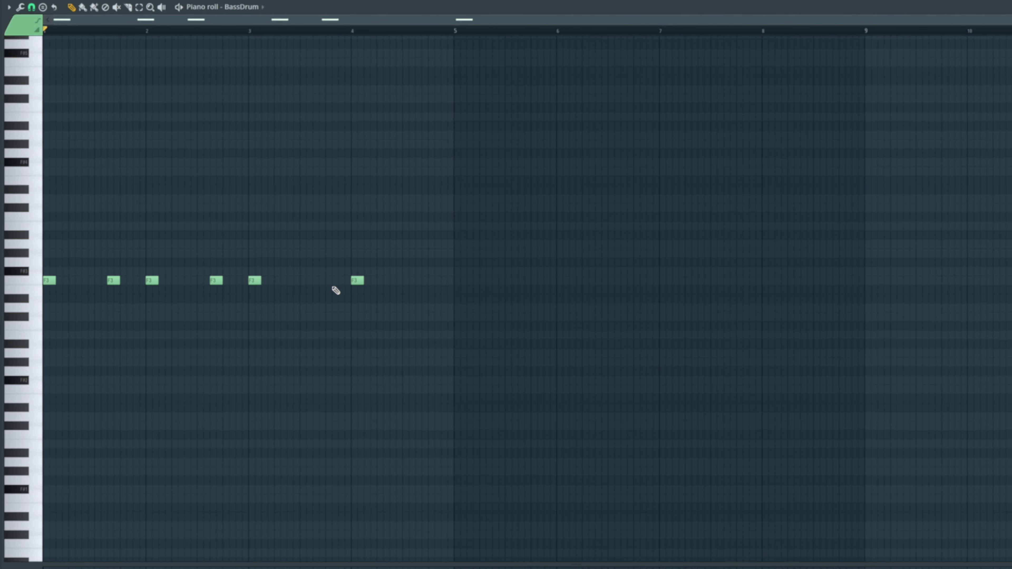
click(320, 281)
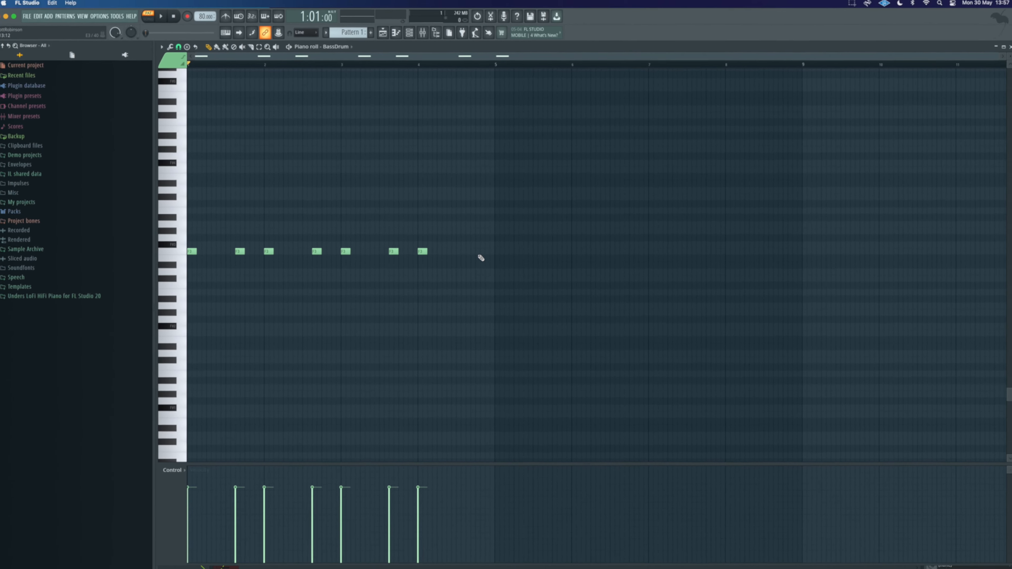
click(471, 252)
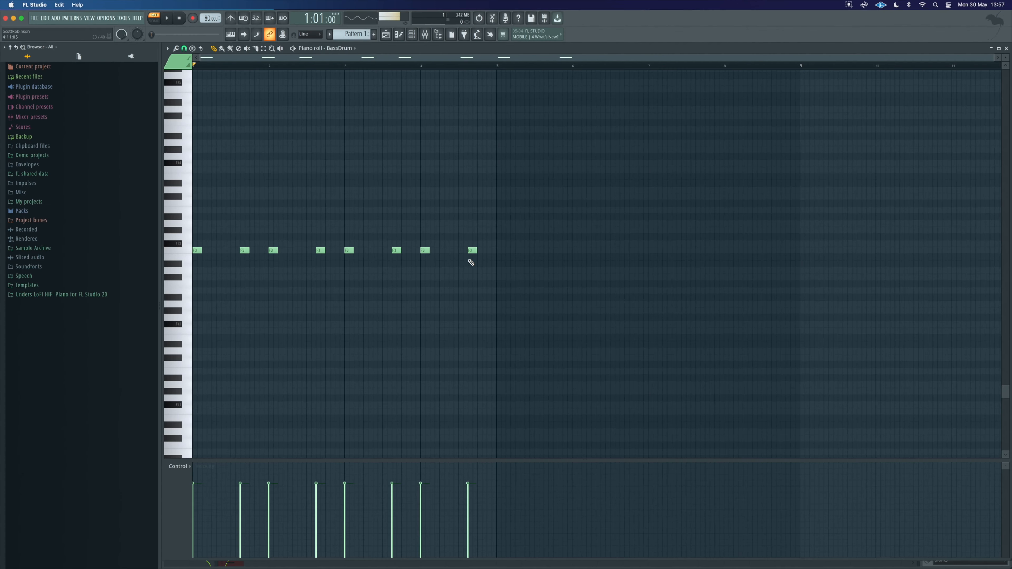
key(space)
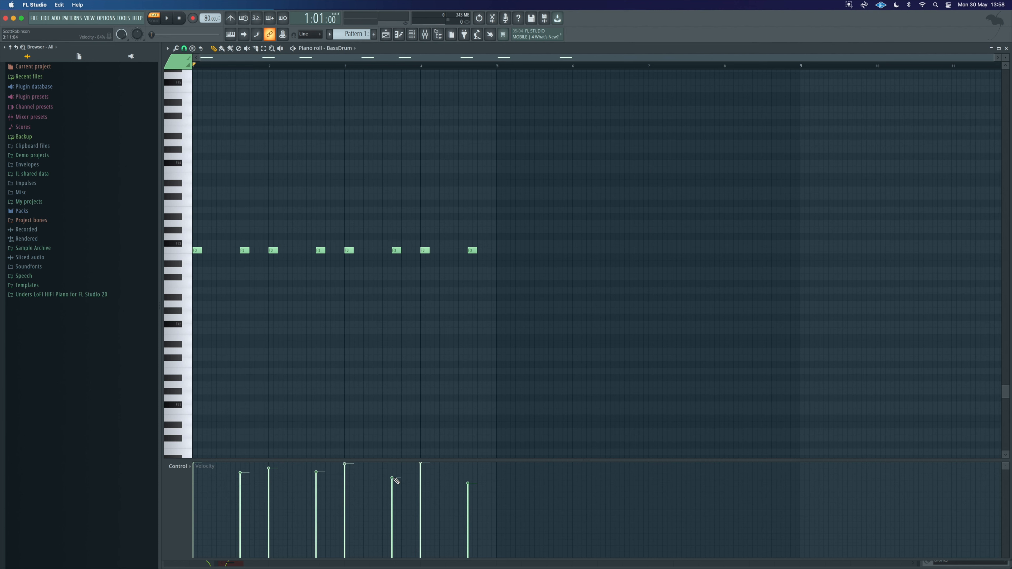
key(space)
Step: Open the BassDrum plugin window from the channel rack and position it beside the piano roll
key(F6)
click(217, 115)
click(217, 116)
click(218, 116)
drag(543, 177, 678, 176)
key(F6)
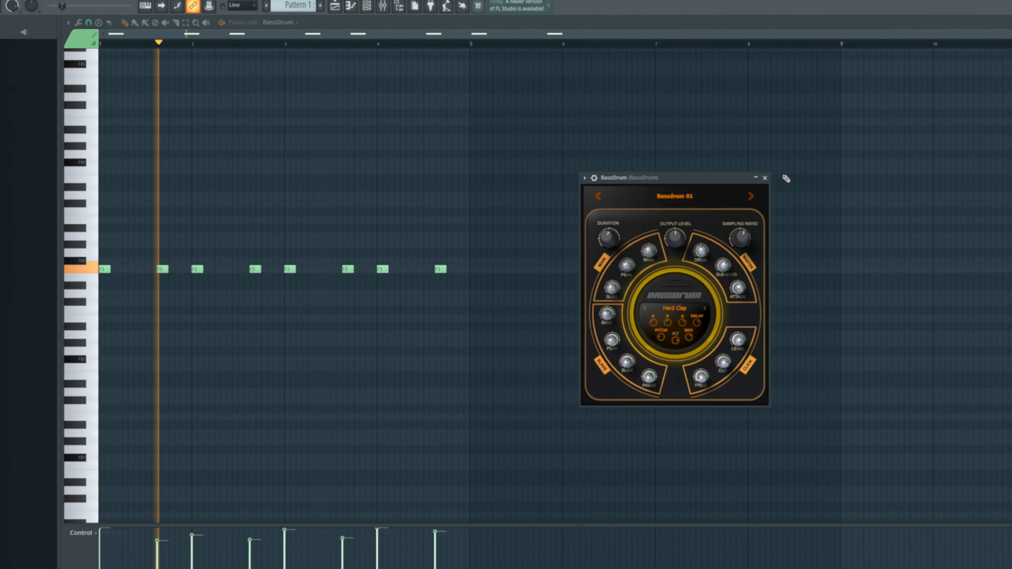
Step: Adjust the BassDrum's peak, duration and drive knobs, with drive at about 45.2 %, then close the plugin
mouse_move(627, 264)
mouse_down()
mouse_move(627, 253)
mouse_move(612, 255)
mouse_up()
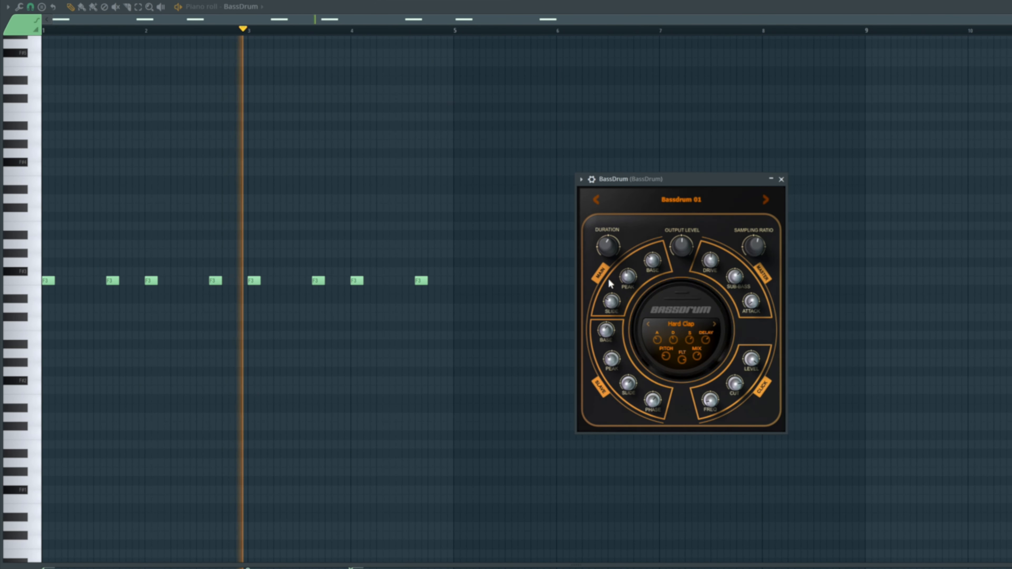
drag(601, 248, 601, 239)
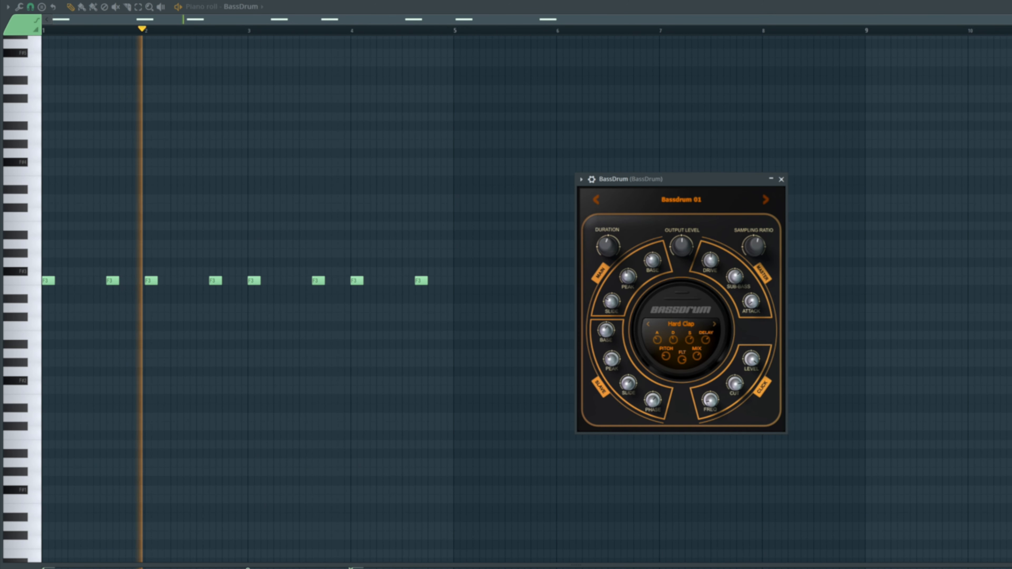
drag(710, 261, 710, 264)
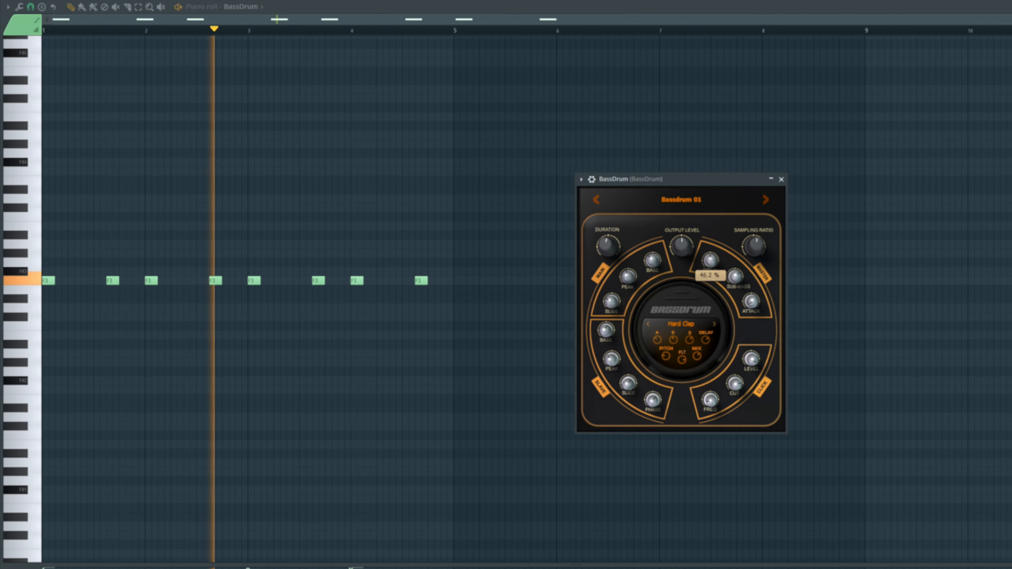
click(781, 179)
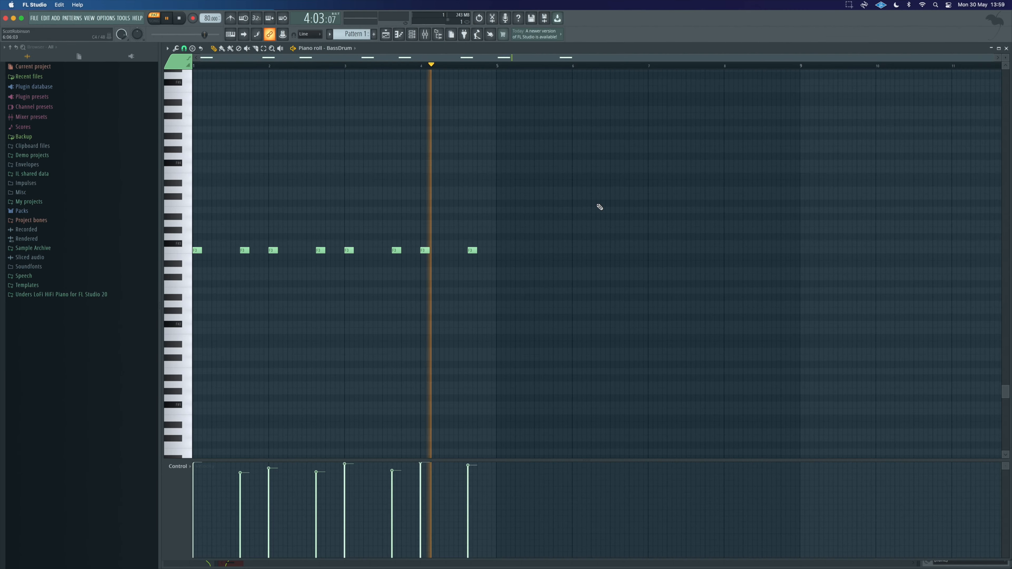
Step: Search the Splice sample folder for "break" and select the Bpm89_Tide_Break drum loop
key(space)
click(32, 248)
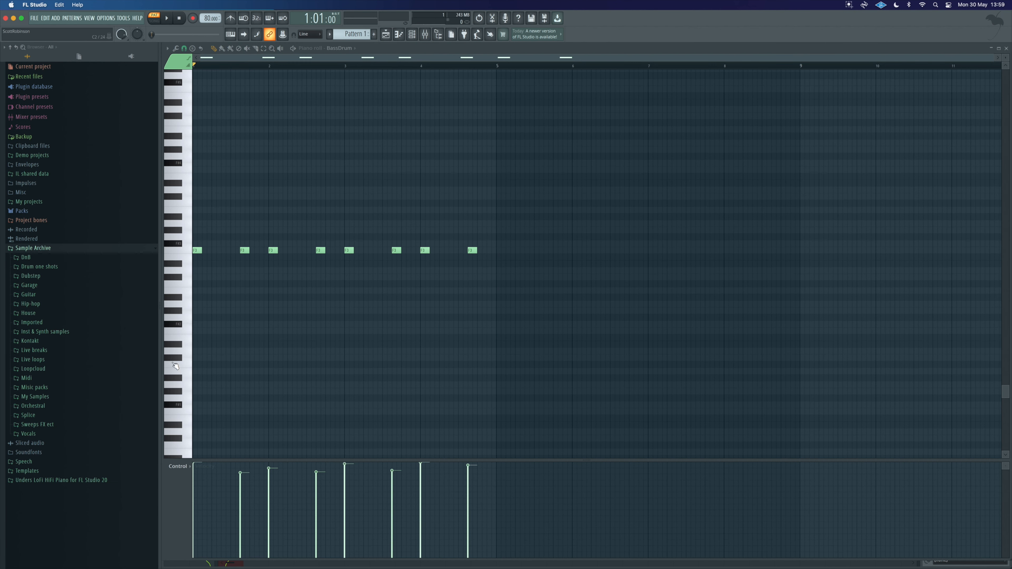
click(28, 415)
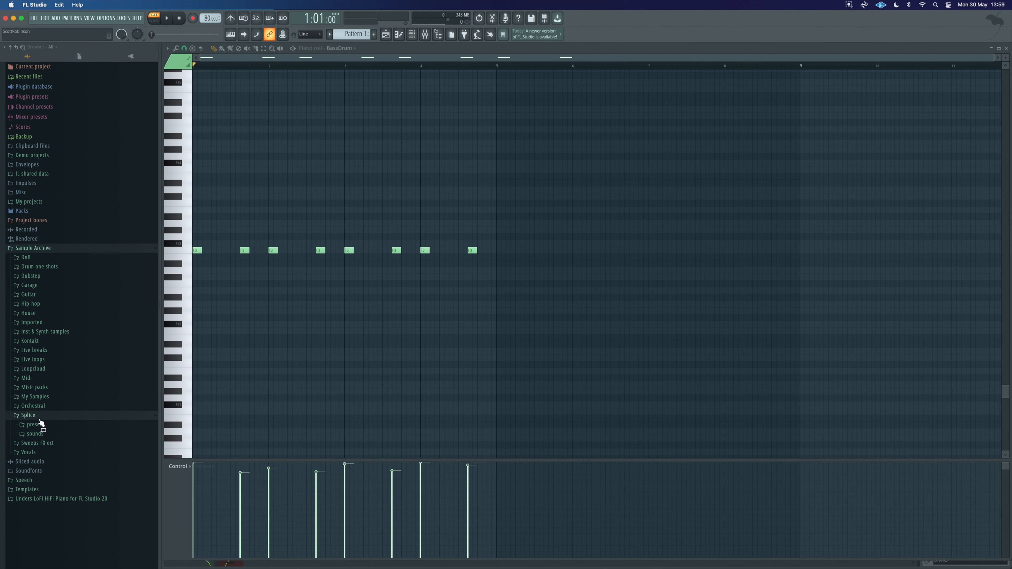
right_click(33, 417)
click(80, 430)
text(break)
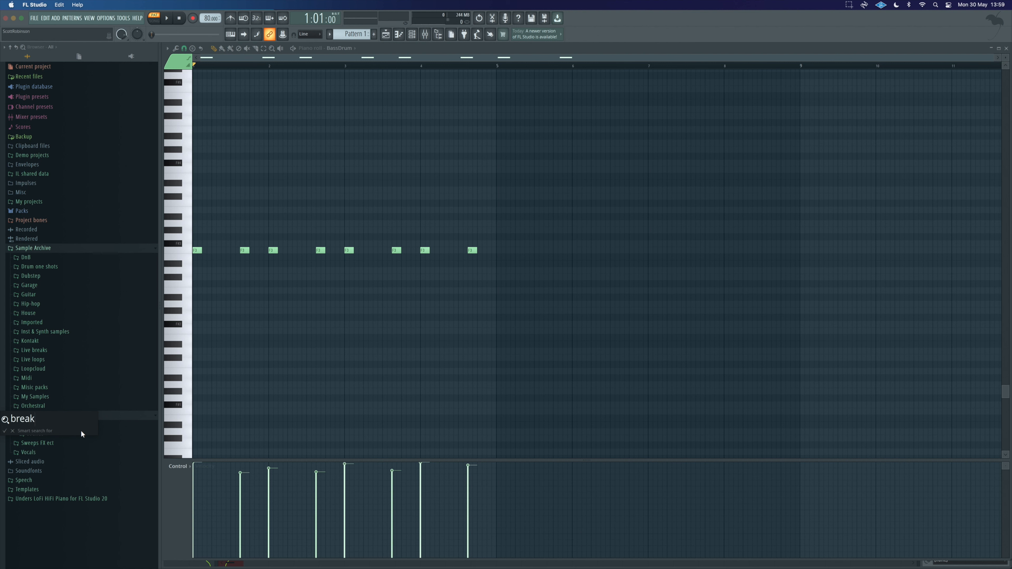
key(Return)
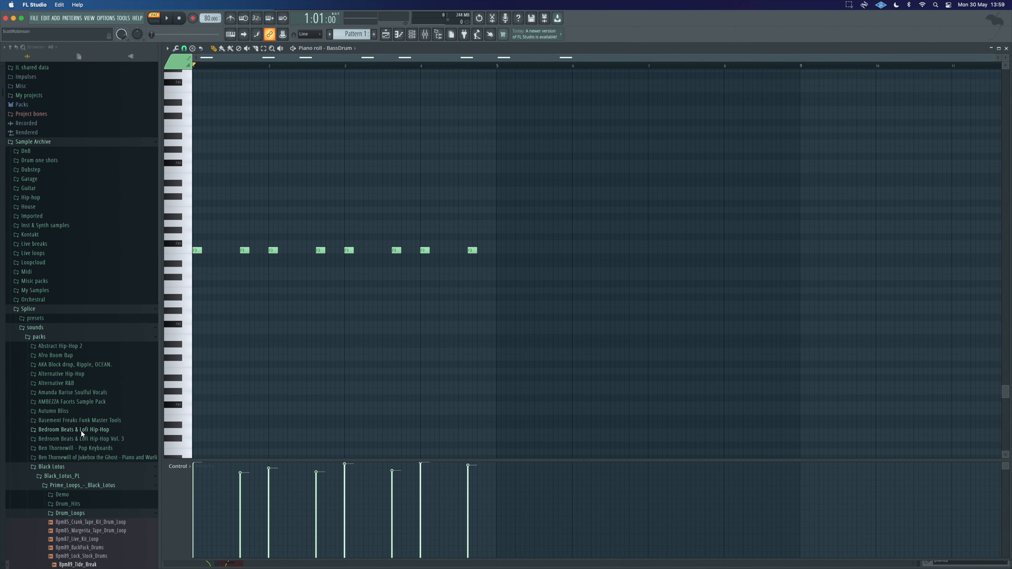
scroll(86, 482, down, 3)
click(92, 481)
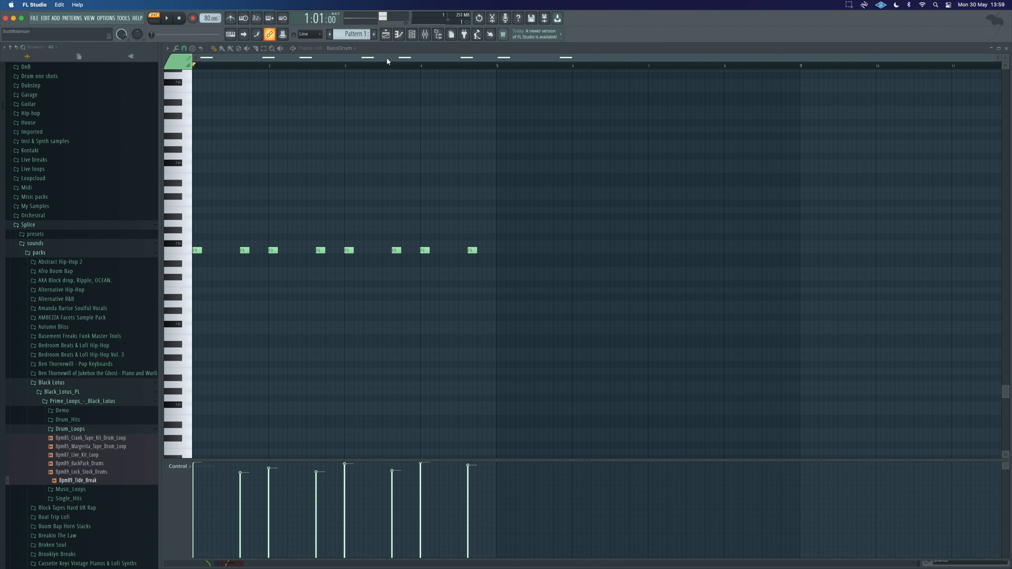
Step: Drop Bpm89_Tide_Break onto Track 3 of the playlist and trim the clip to its first hit
key(F5)
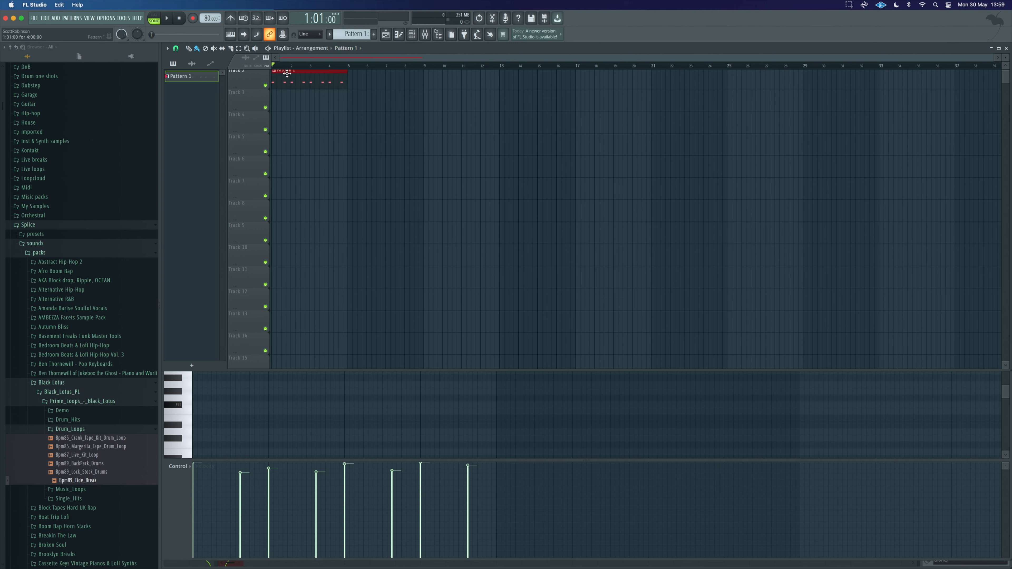
drag(77, 481, 324, 99)
scroll(336, 102, up, 10)
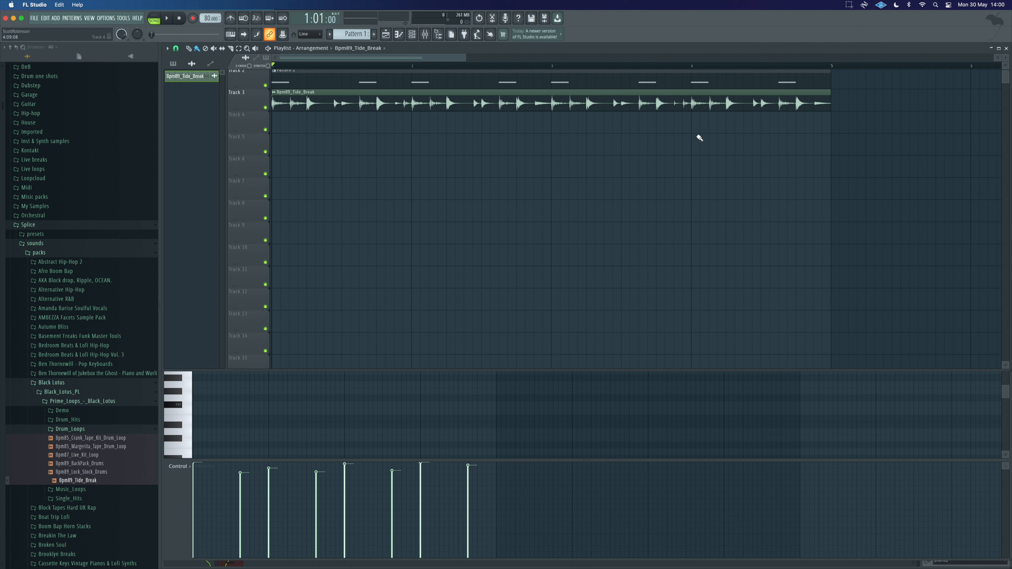
drag(830, 95, 345, 102)
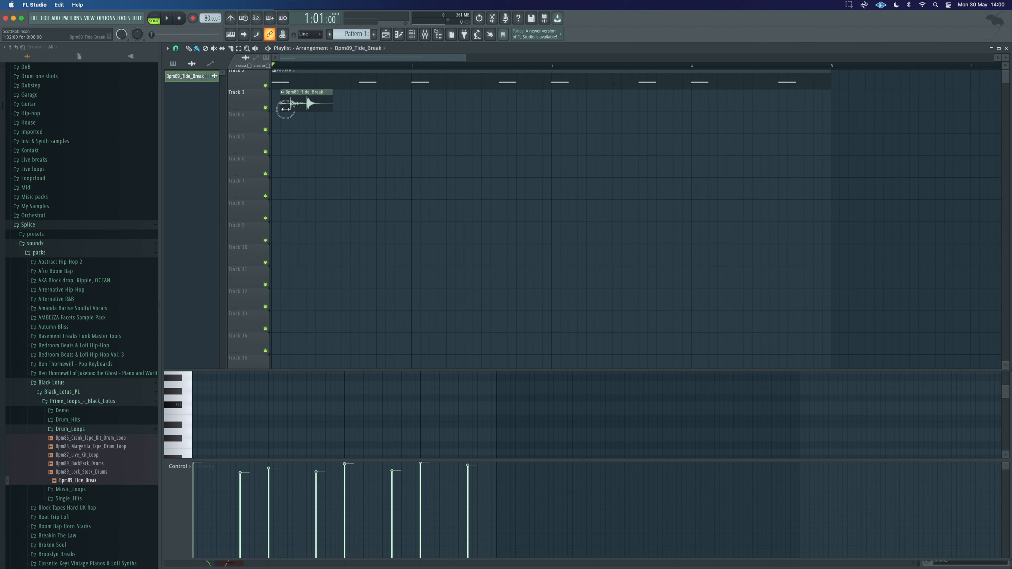
Step: Paint copies of the trimmed break hit along Track 3, auditioning the pattern in between
key(space)
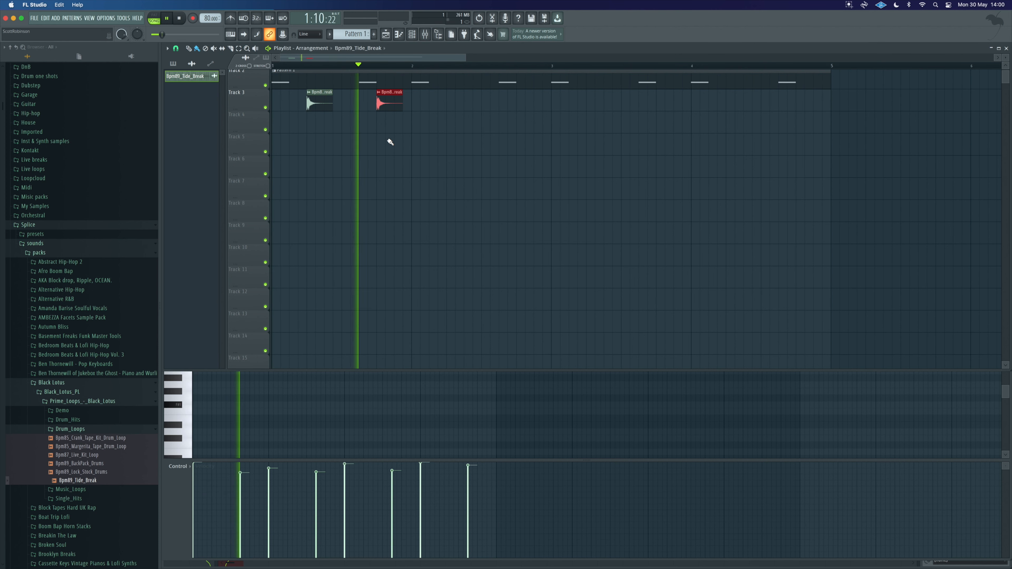
key(space)
click(459, 99)
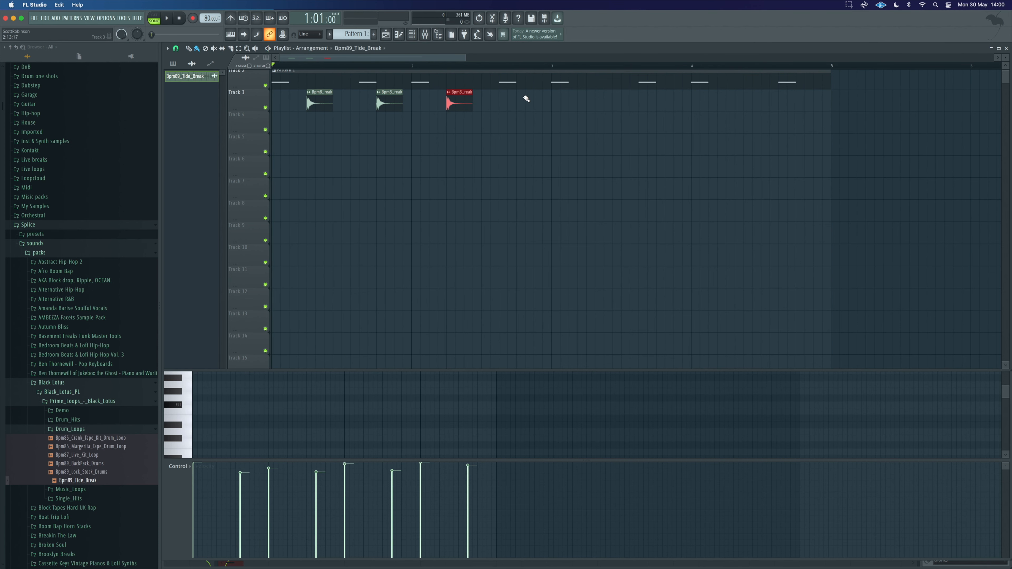
key(space)
click(591, 100)
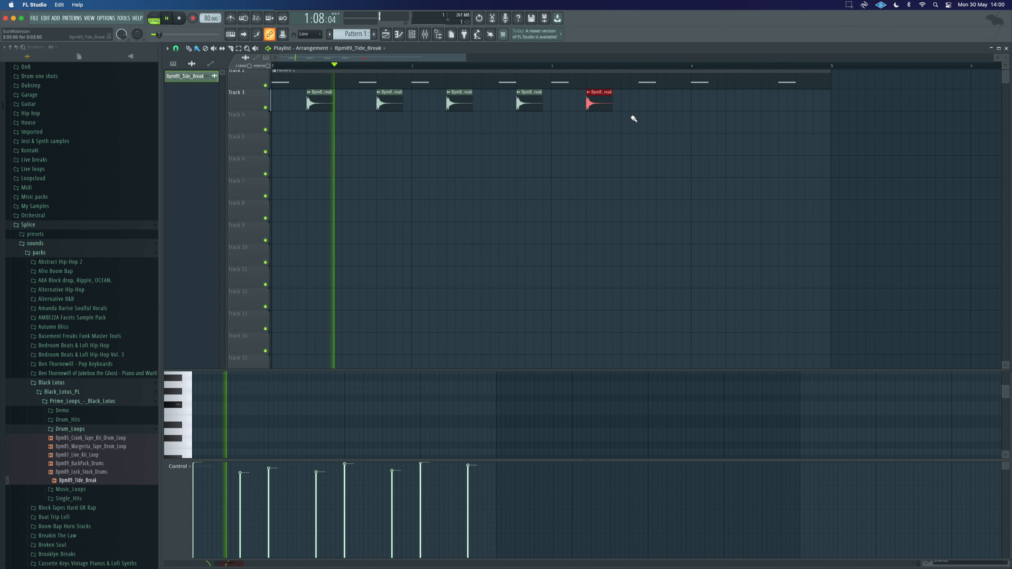
click(666, 101)
click(731, 101)
click(801, 102)
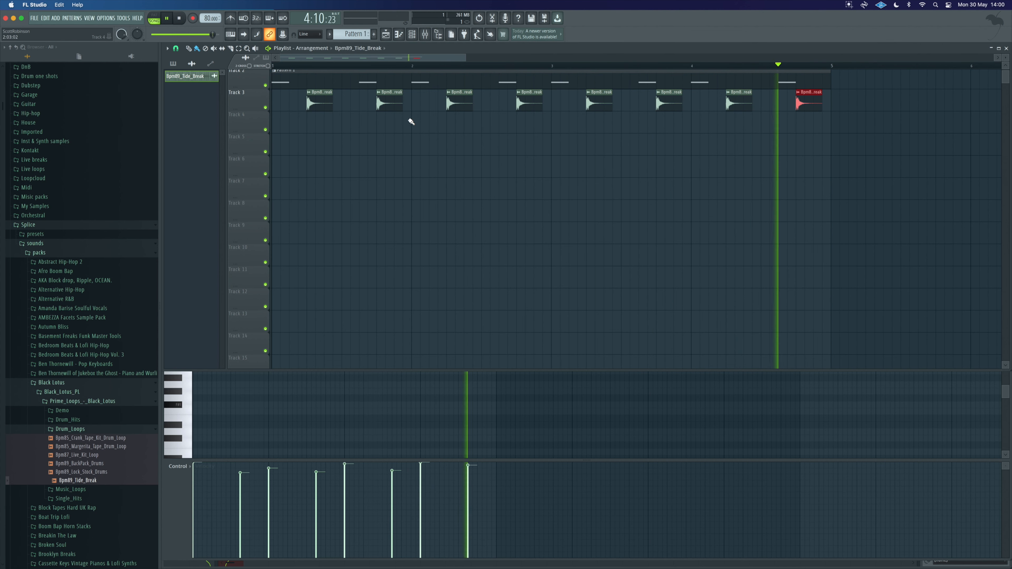
Step: Open the channel rack and rename the break sample's channel to Snare
double_click(315, 99)
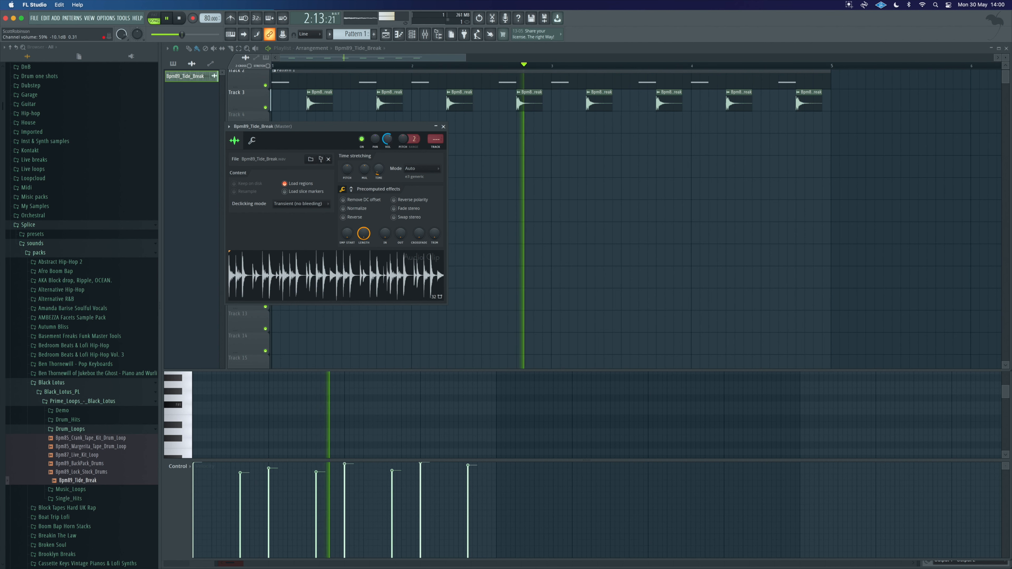
key(F6)
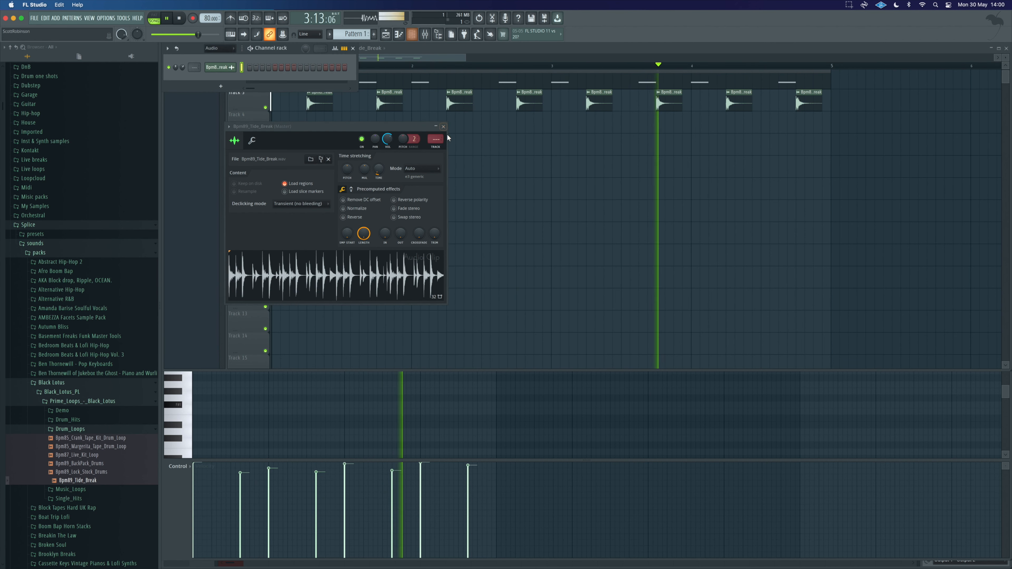
click(443, 127)
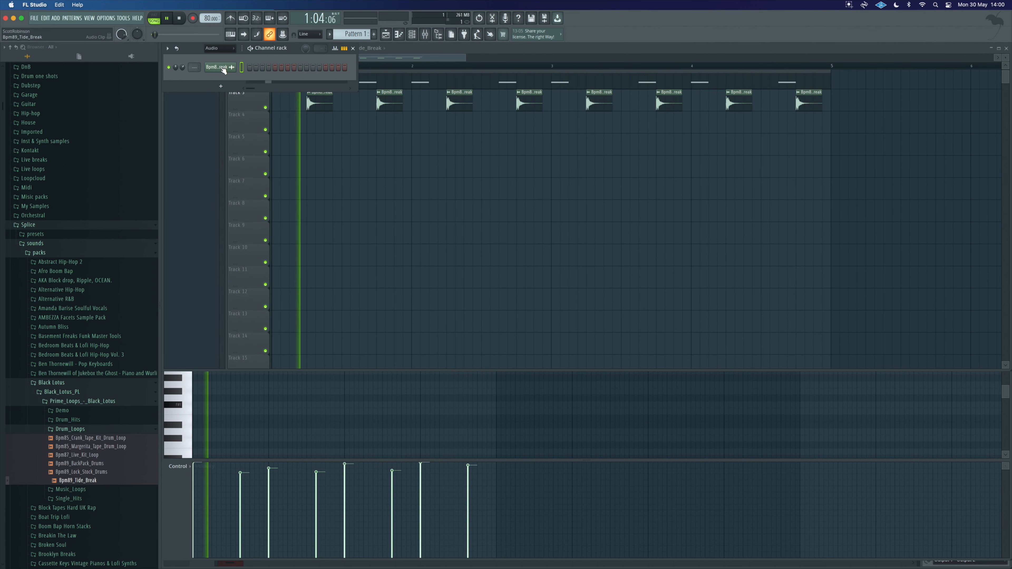
right_click(221, 68)
click(215, 71)
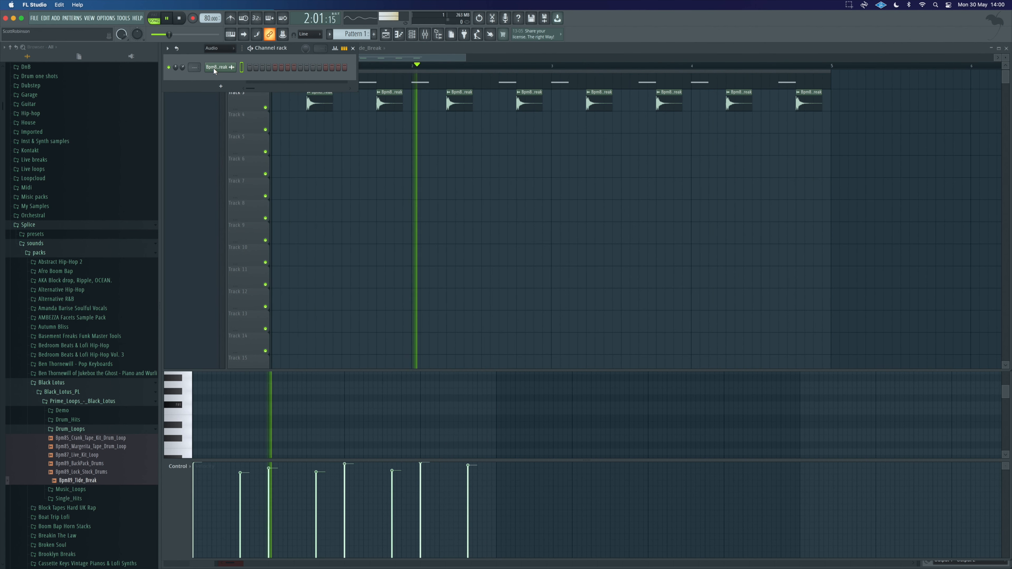
key(F2)
right_click(234, 67)
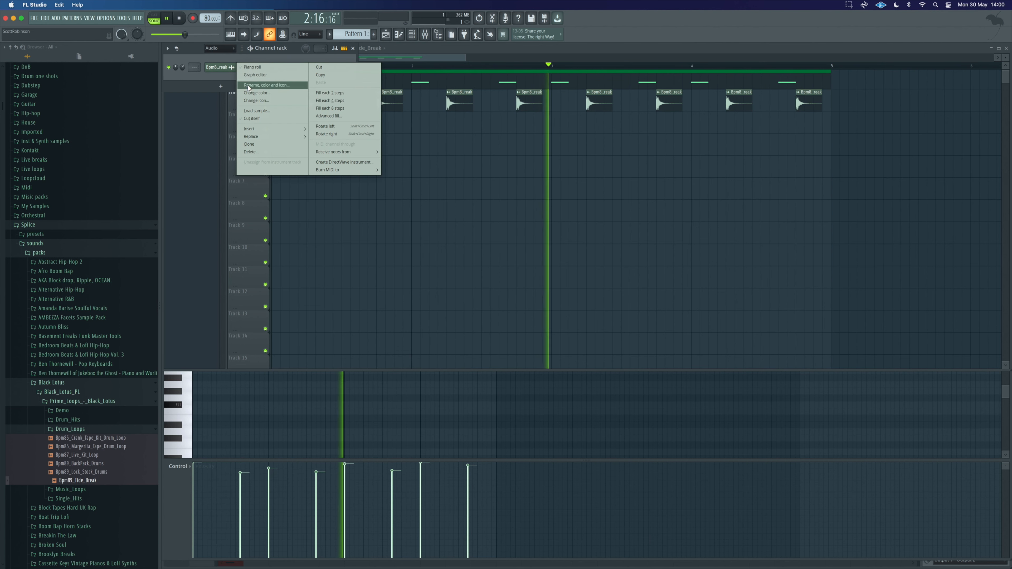
click(259, 86)
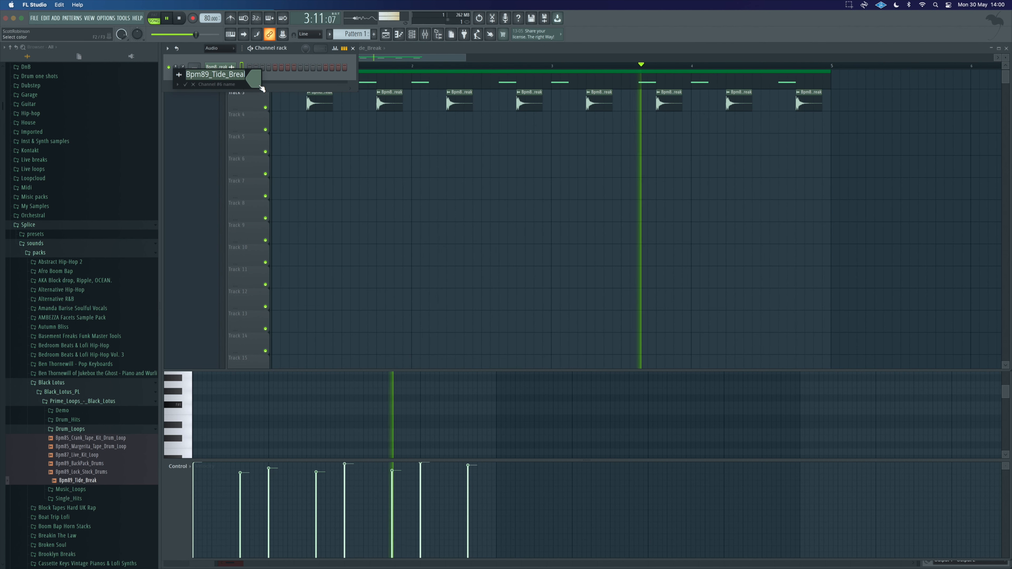
text(Snare)
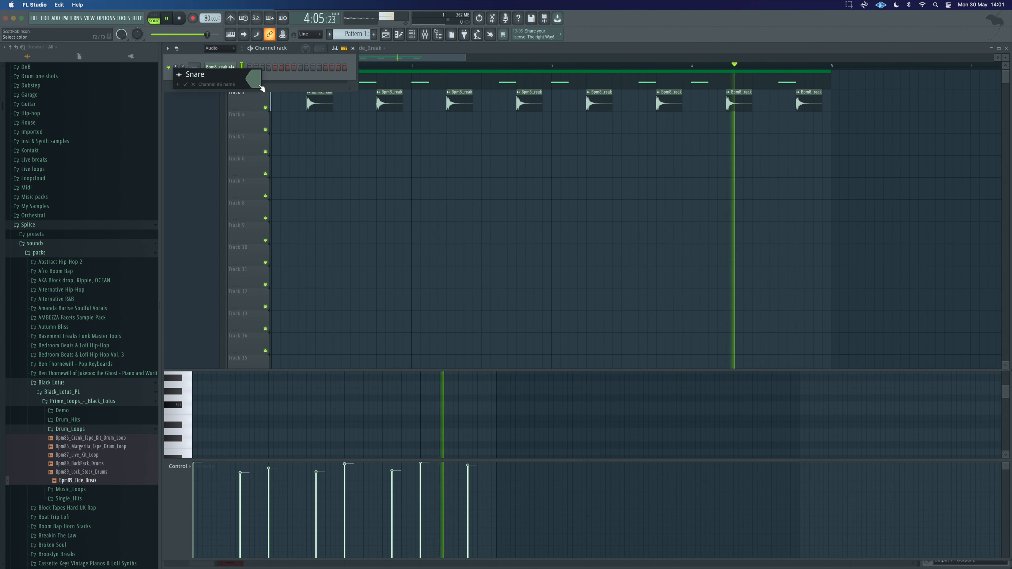
key(Return)
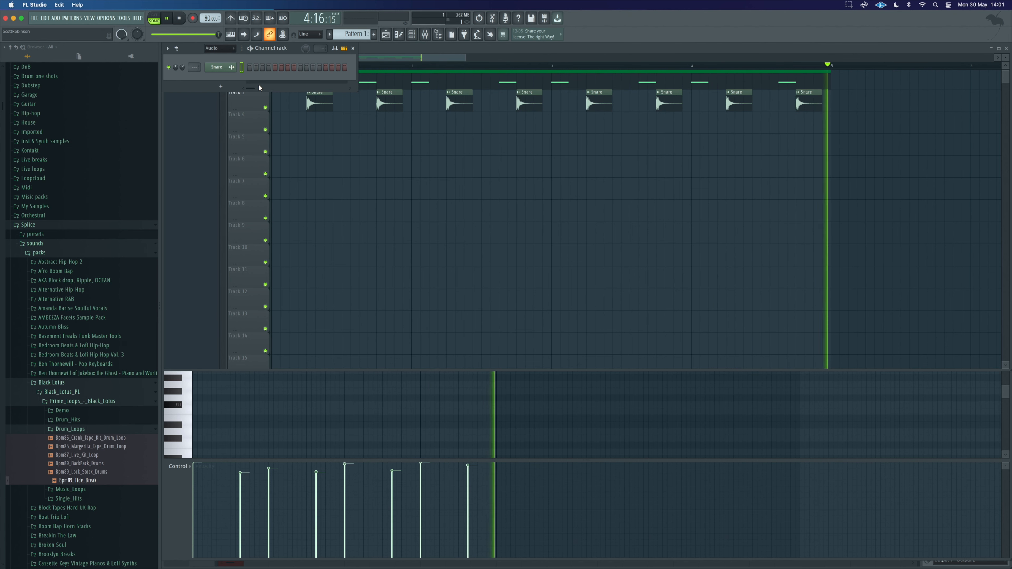
Step: Route the Snare channel to a mixer insert and move the BassDrum insert beside it
key(ctrl+l)
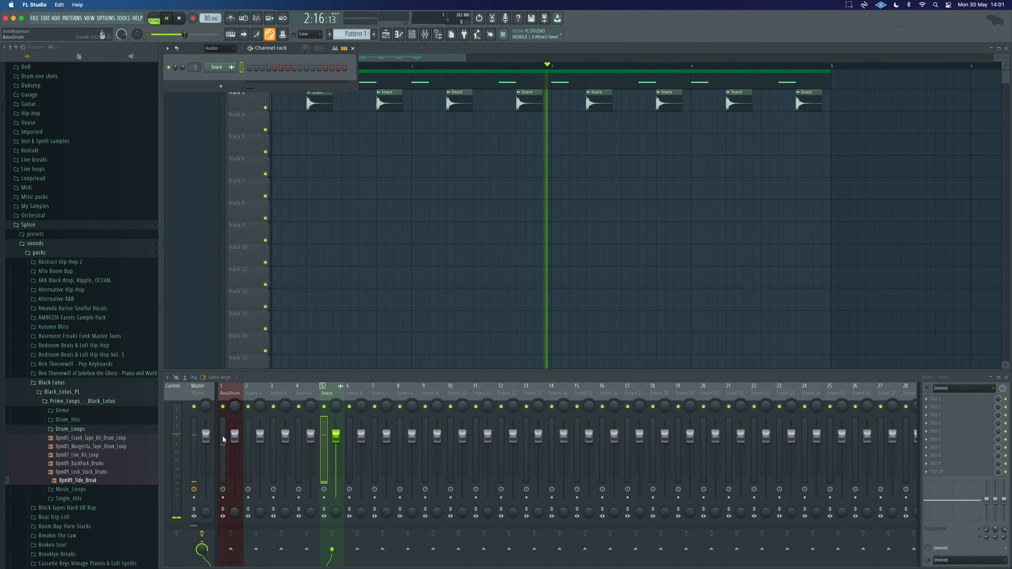
drag(223, 439, 301, 439)
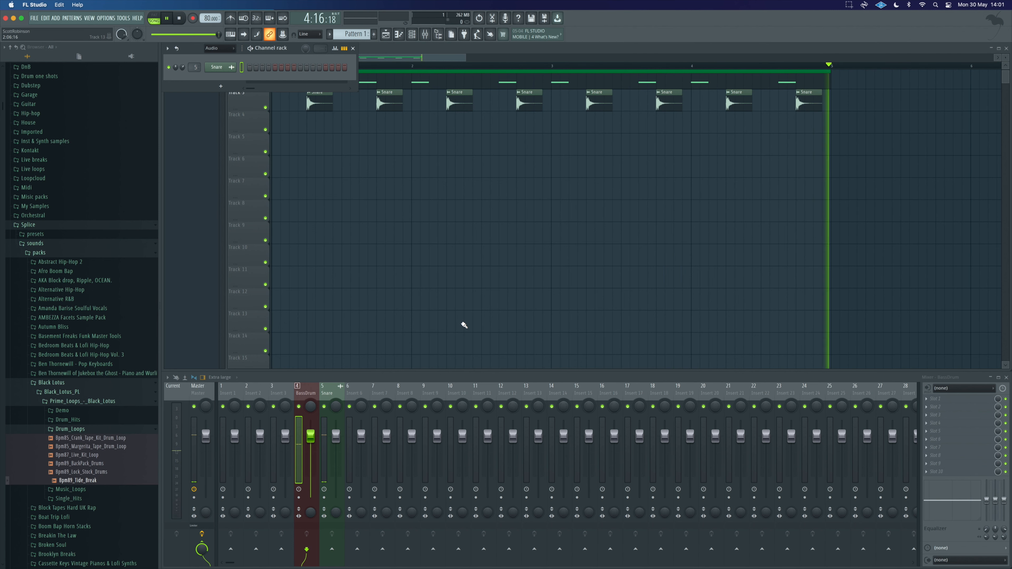
Step: Raise the Snare channel's volume to about 40% and play the beat
click(218, 68)
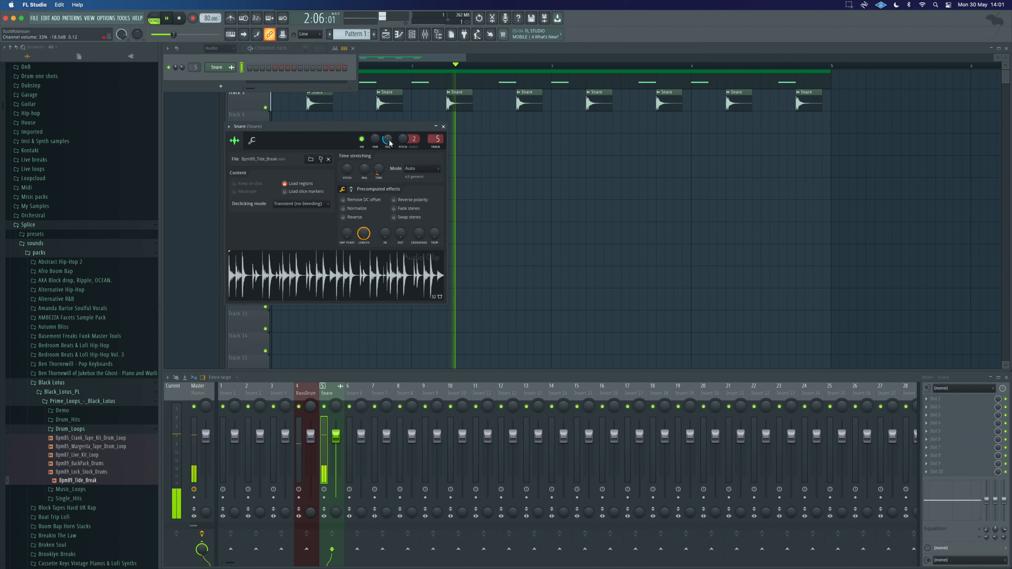
drag(387, 139, 387, 131)
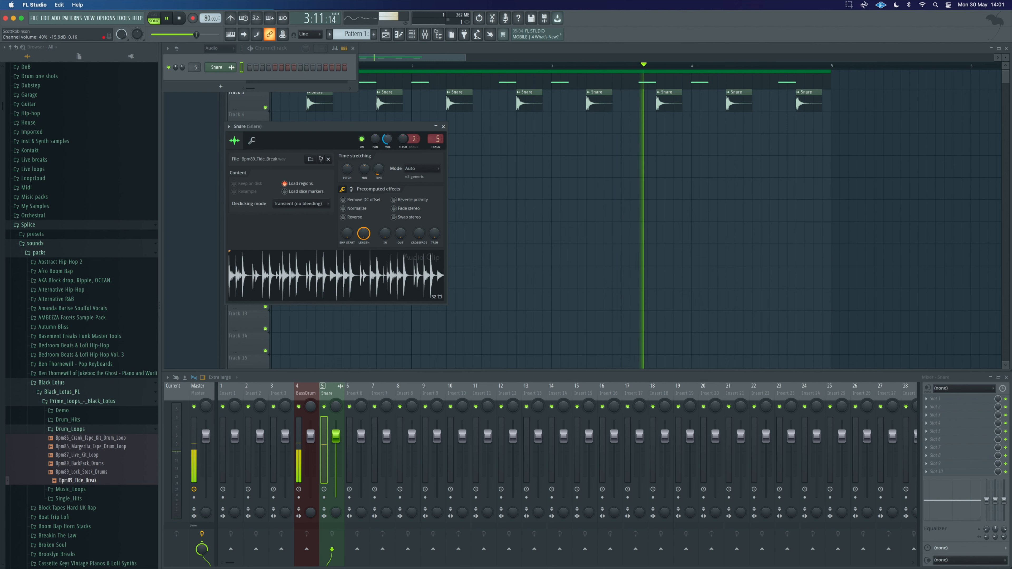
click(443, 127)
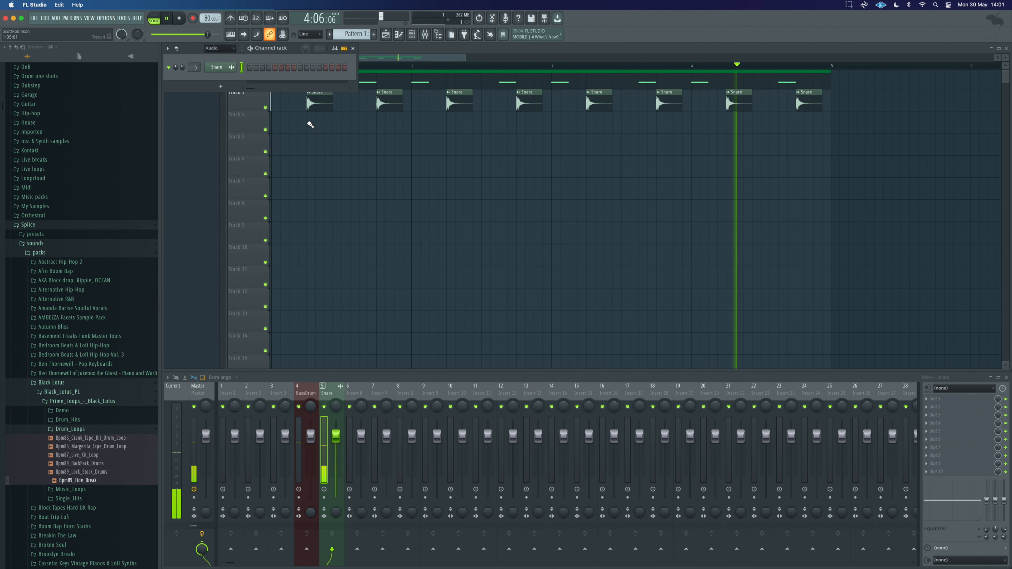
key(space)
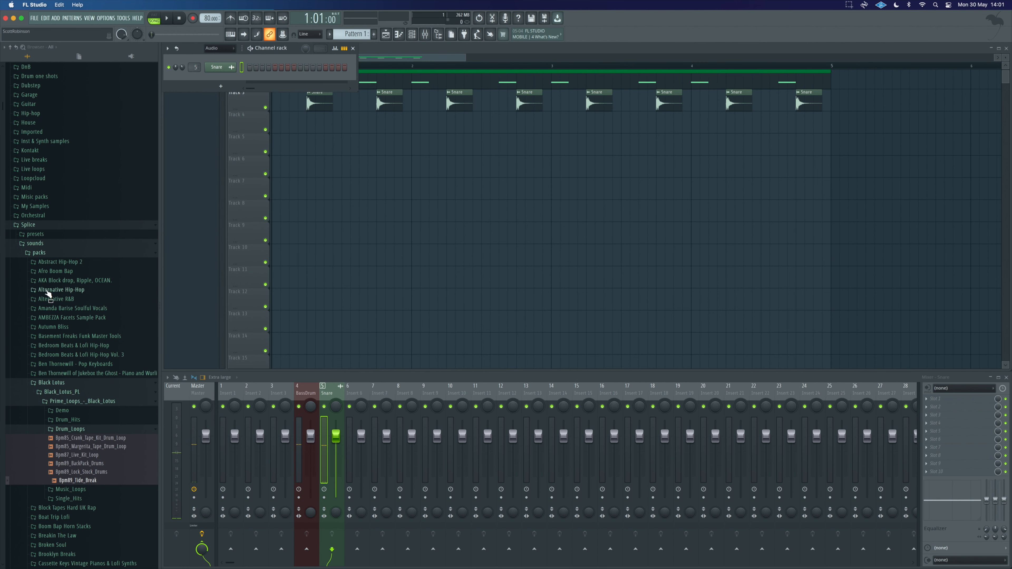
Step: Load ADClosedHat004 from the Anno Domini Drum Collection's ADHats folder into a new channel and audition it
click(42, 245)
click(40, 305)
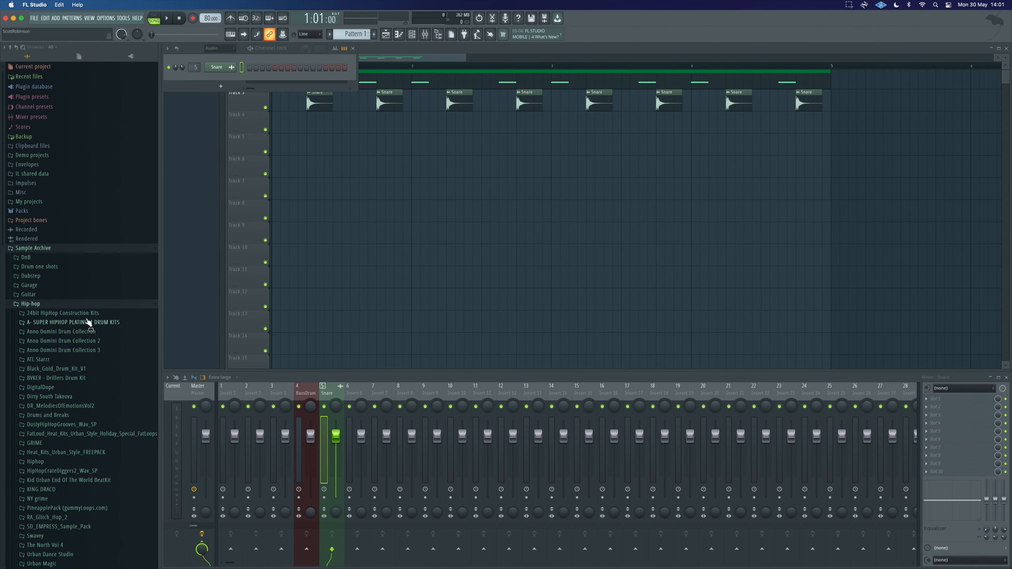
click(79, 333)
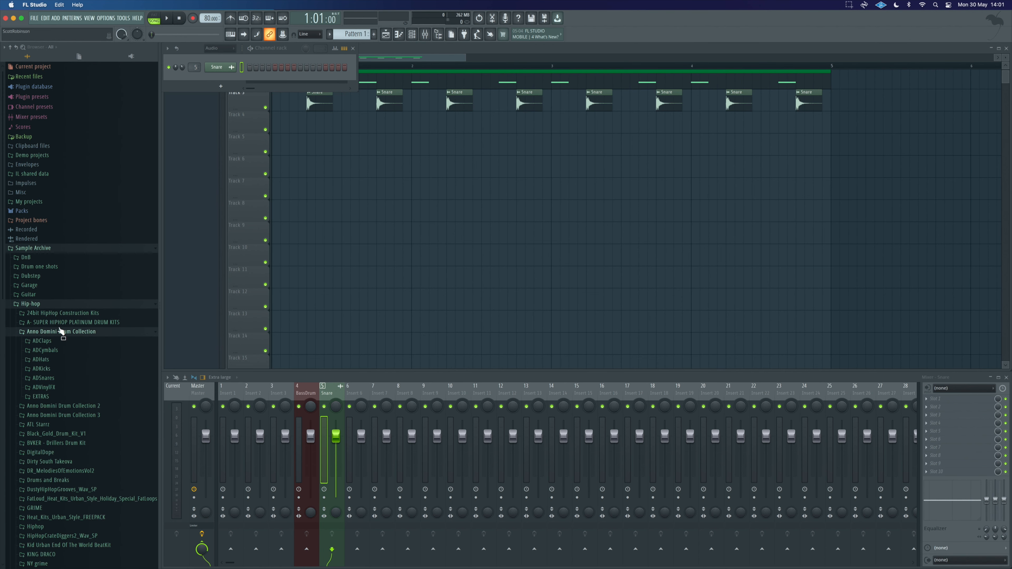
click(64, 359)
click(65, 248)
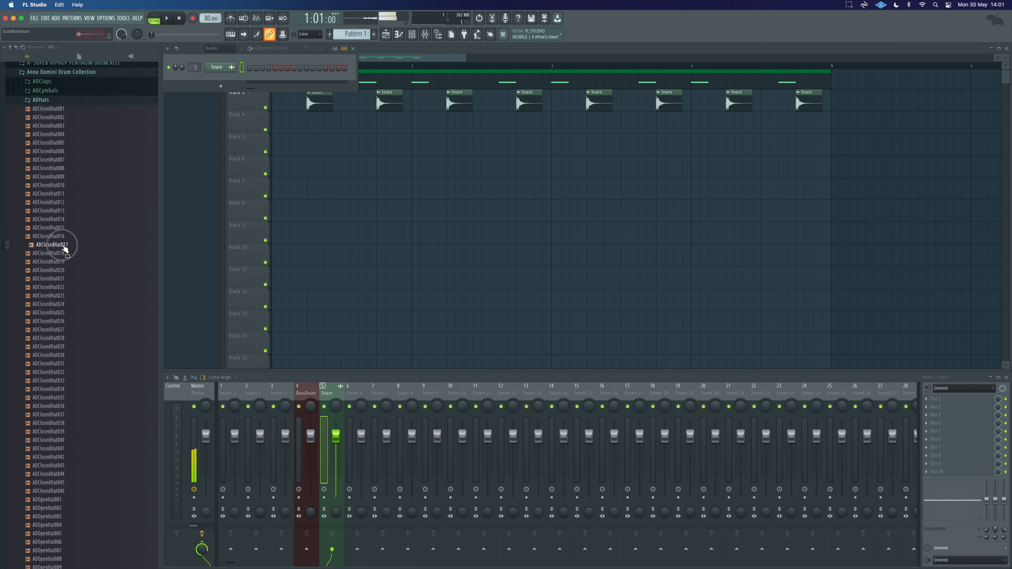
right_click(52, 136)
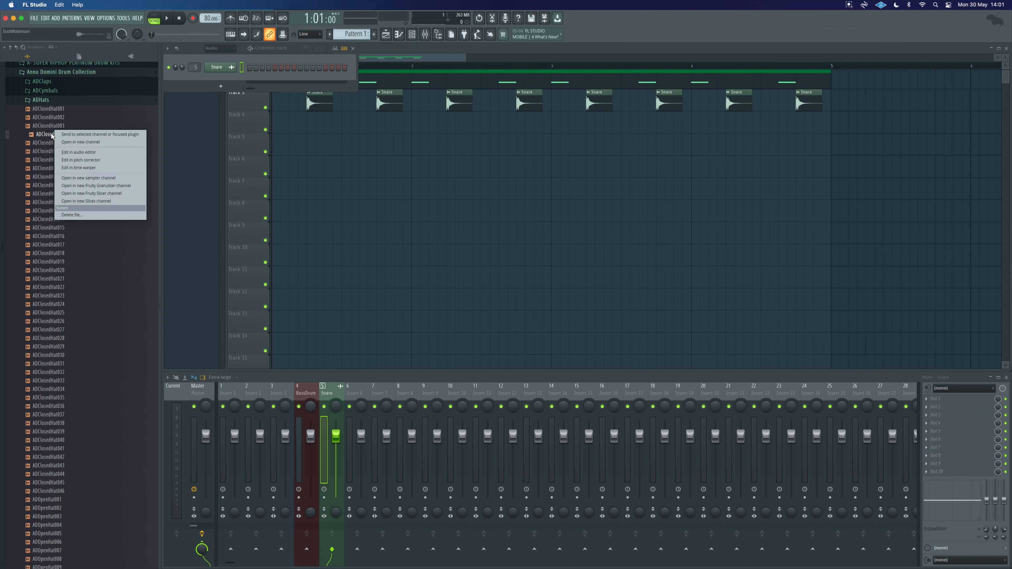
click(77, 143)
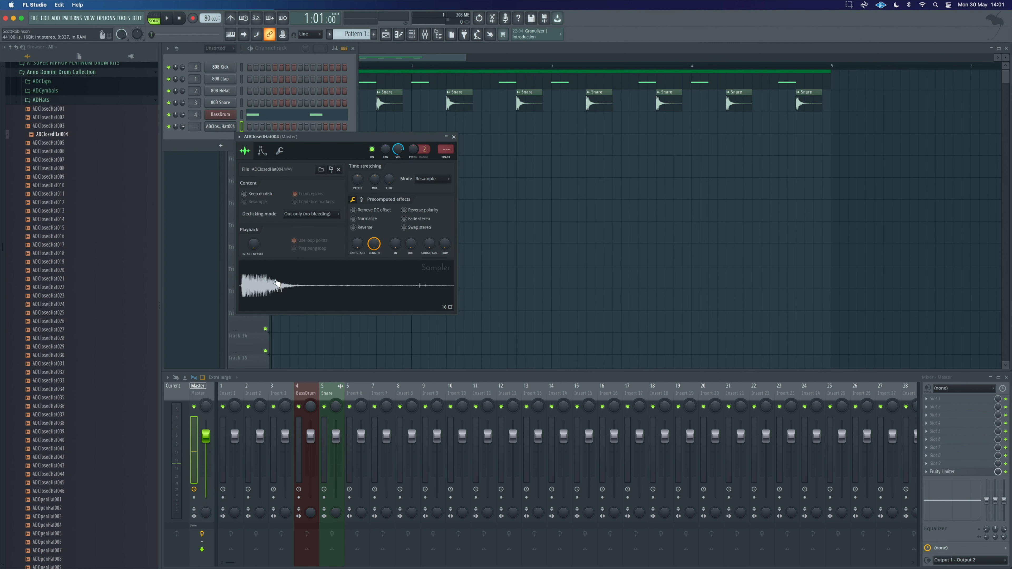
click(267, 156)
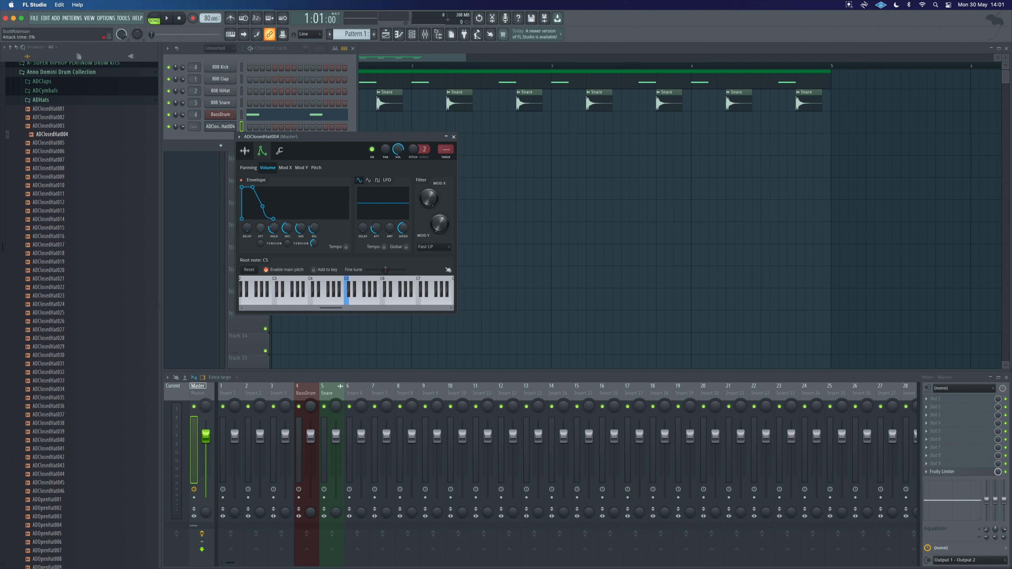
click(347, 303)
click(454, 138)
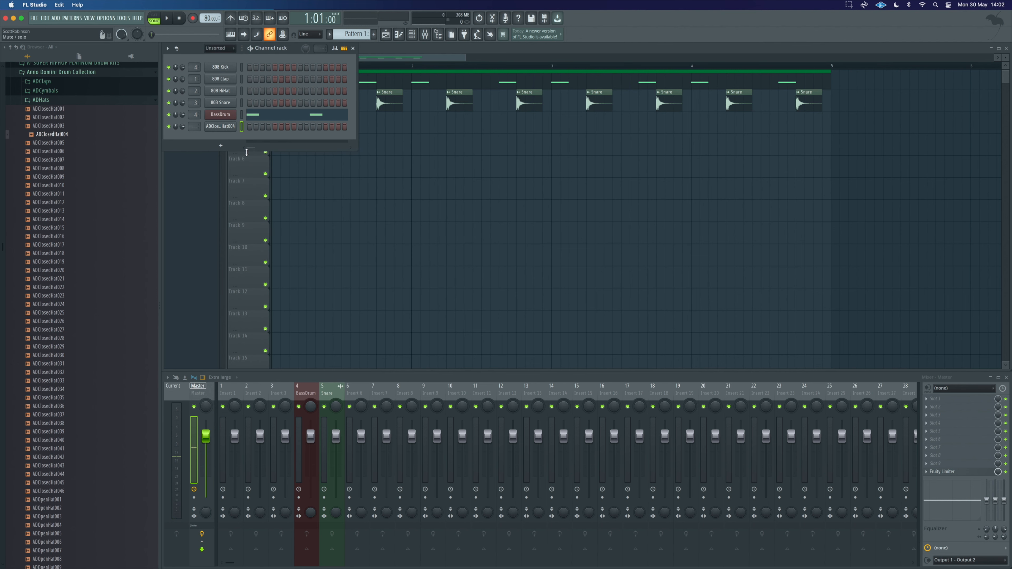
Step: Create a new pattern named hats and place it on Track 4 of the playlist
click(375, 35)
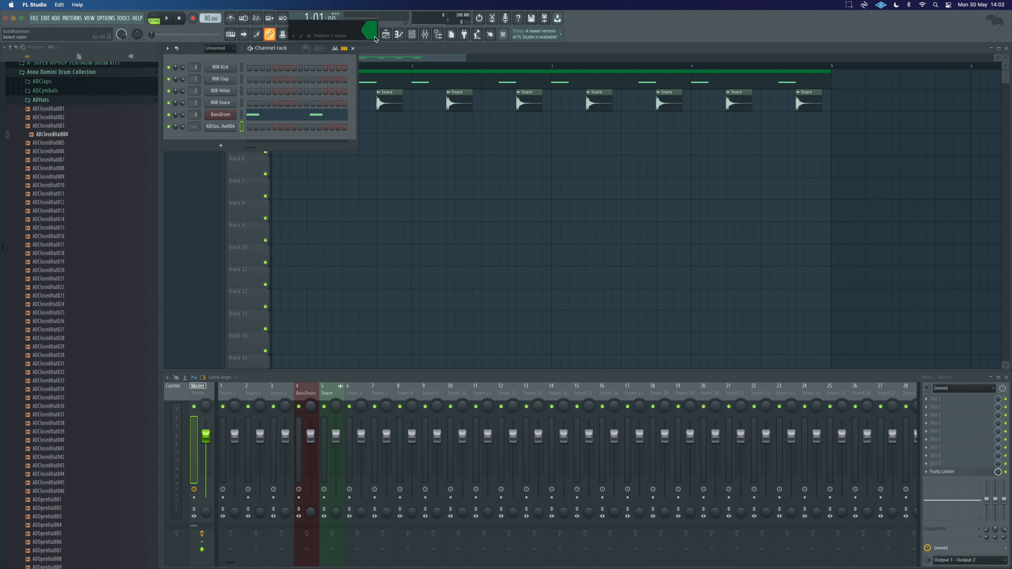
key(Return)
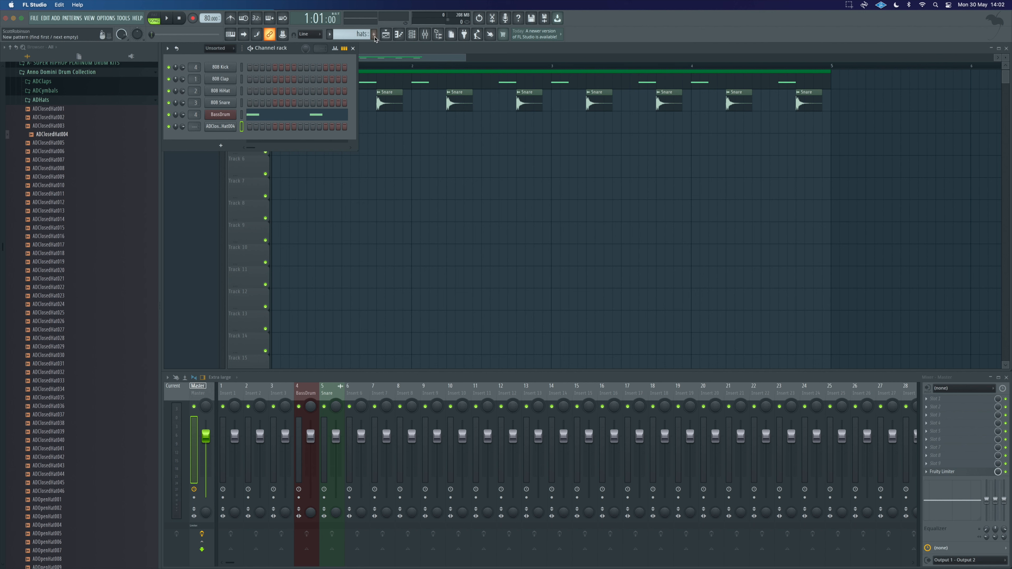
click(424, 123)
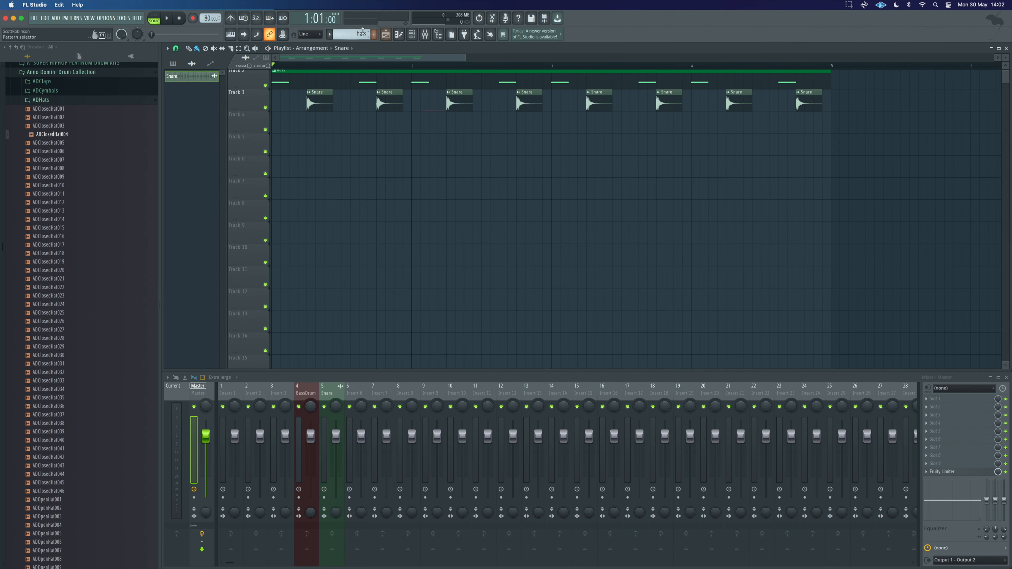
click(350, 34)
click(351, 115)
drag(409, 115, 341, 117)
right_click(334, 118)
click(277, 122)
key(F6)
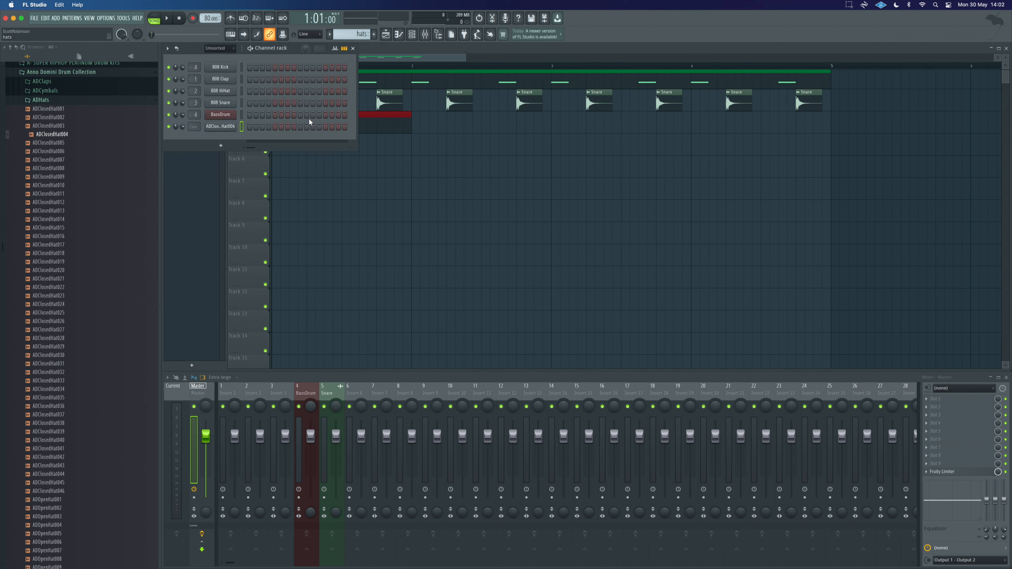
Step: Open the hat channel's piano roll, set snap to none, and draw eight hat notes with varied velocities in the first bar
click(410, 48)
click(401, 35)
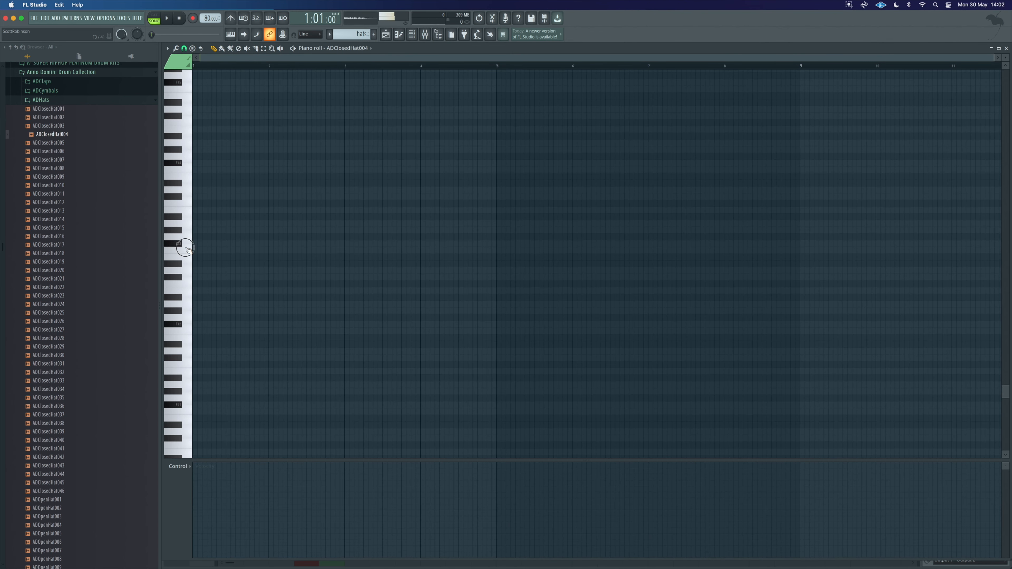
scroll(184, 95, up, 5)
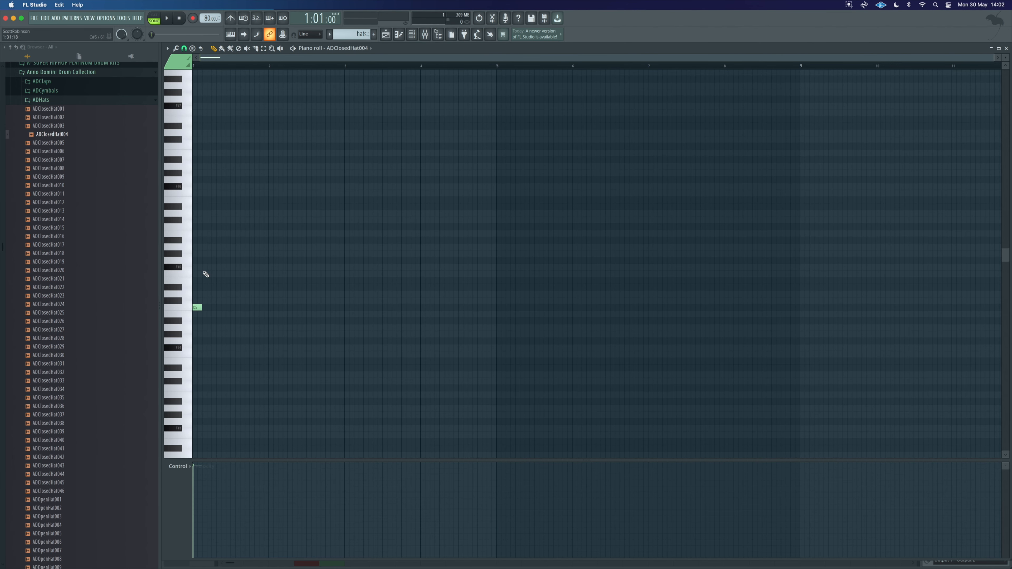
click(183, 50)
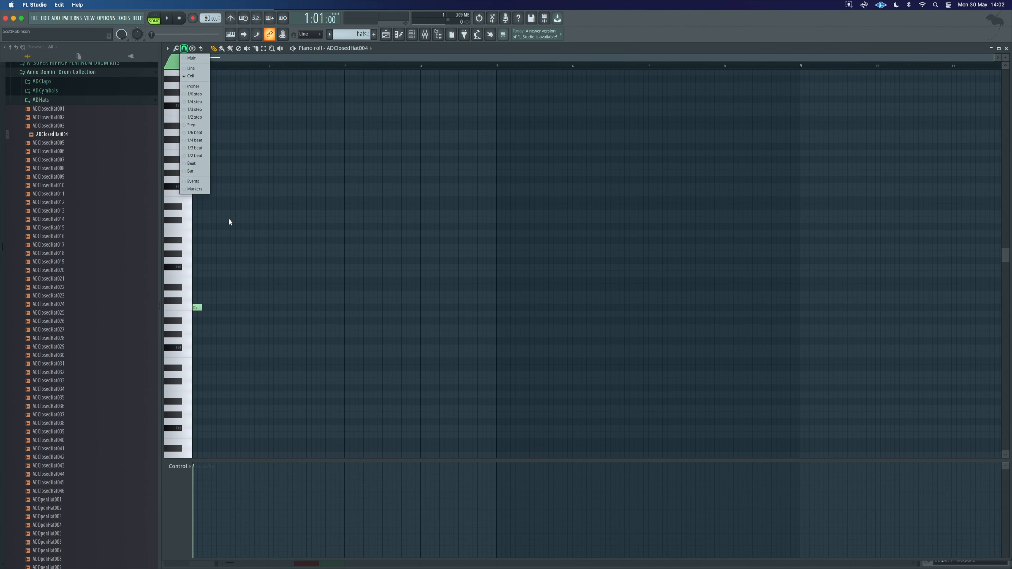
click(201, 86)
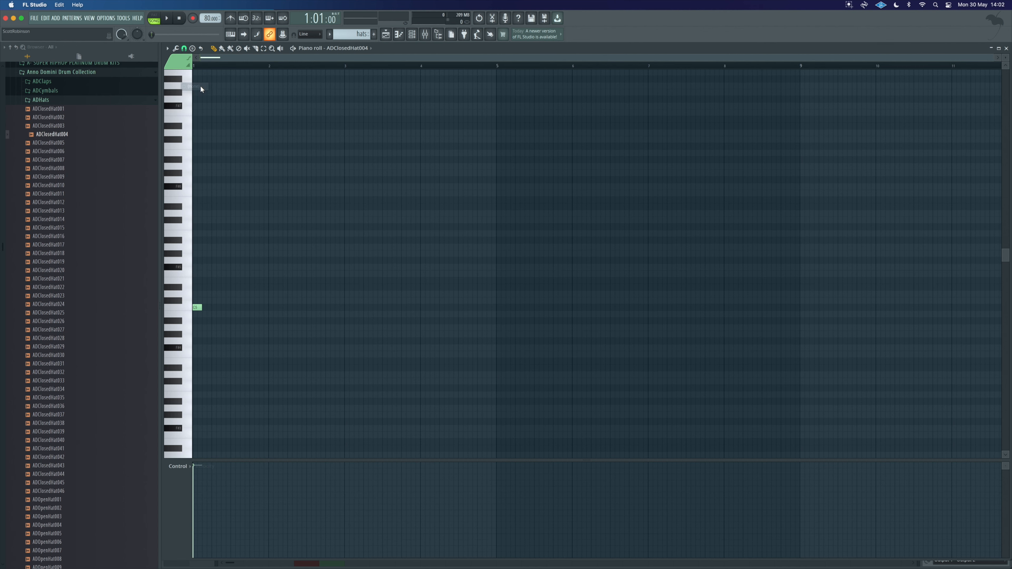
ctrl+scroll(215, 329, up, 3)
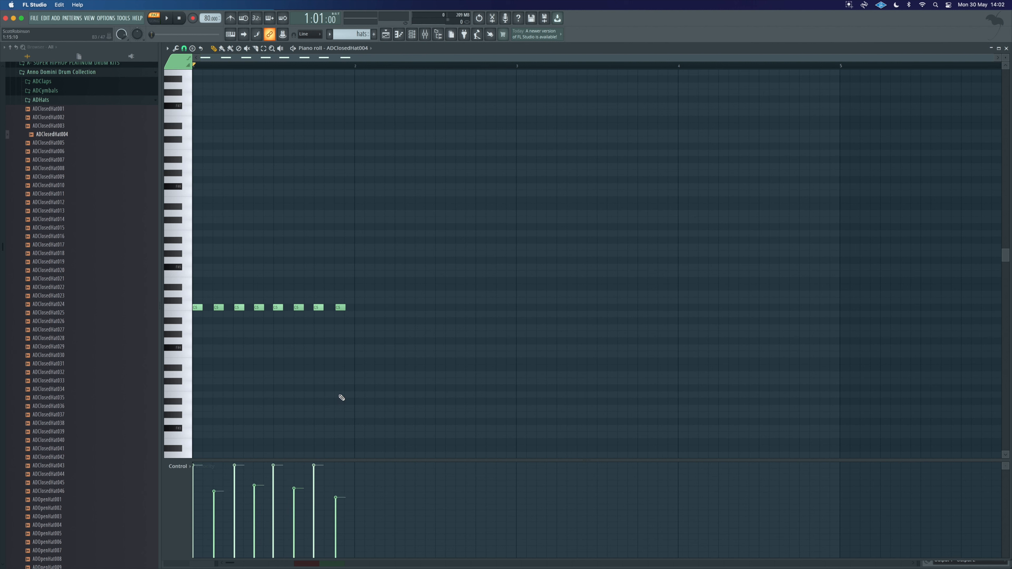
Step: Add an extra quieter hat note near the end of the bar and play the pattern back
key(space)
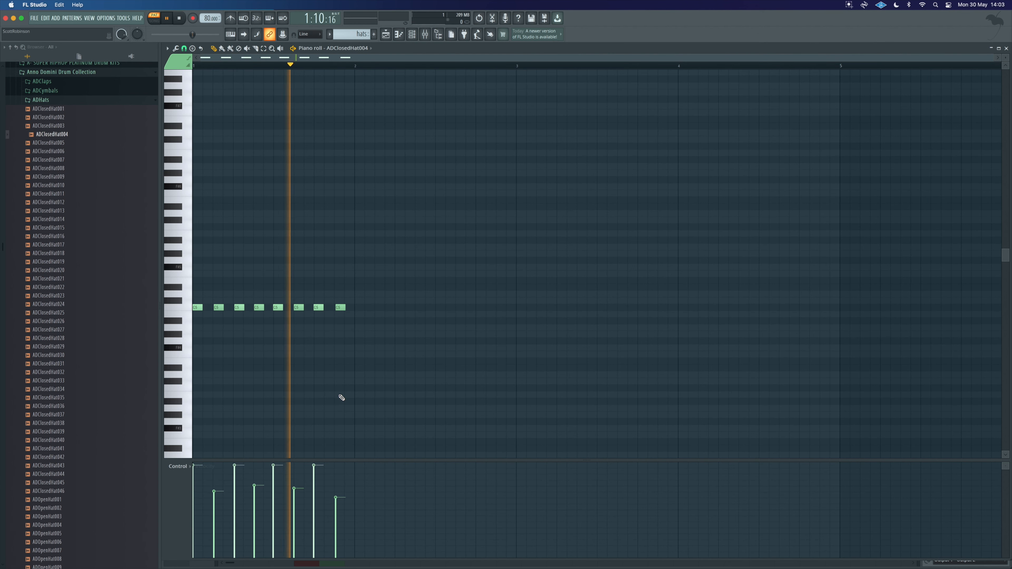
key(space)
click(327, 307)
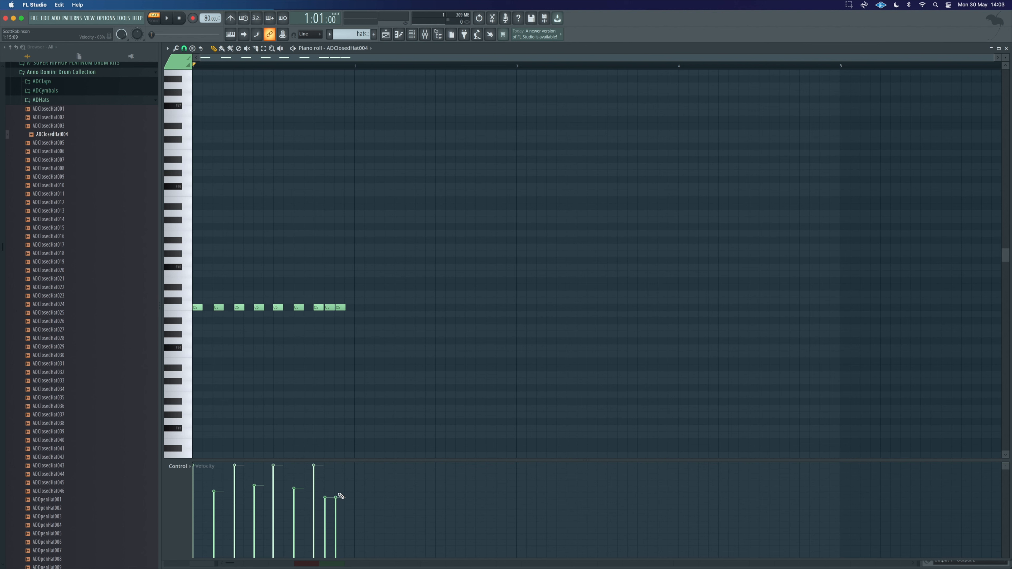
drag(329, 497, 326, 508)
key(space)
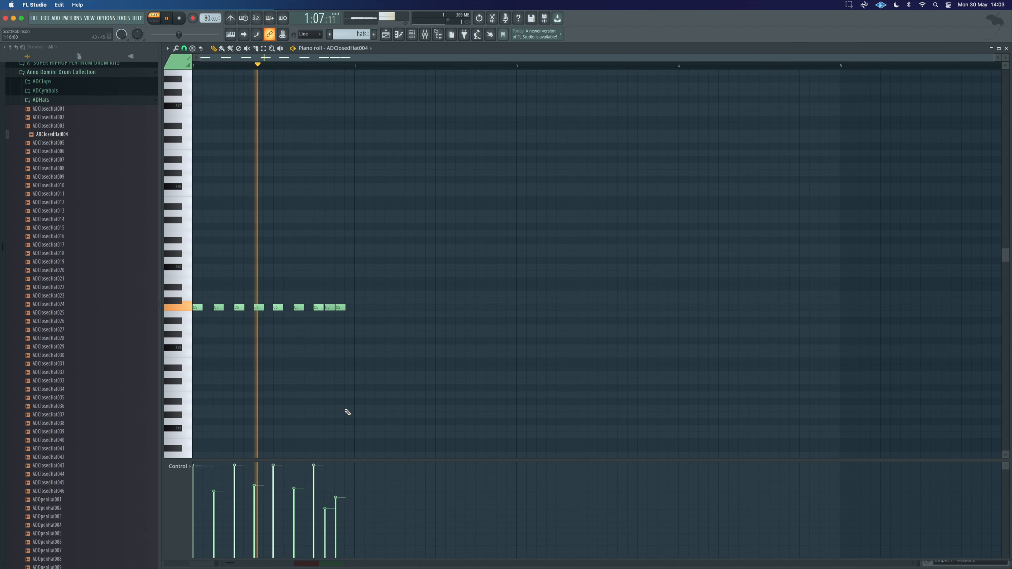
key(space)
Step: Select the hat notes and duplicate them to fill the second bar of the pattern
drag(365, 321, 193, 296)
key(ctrl+b)
drag(359, 316, 358, 316)
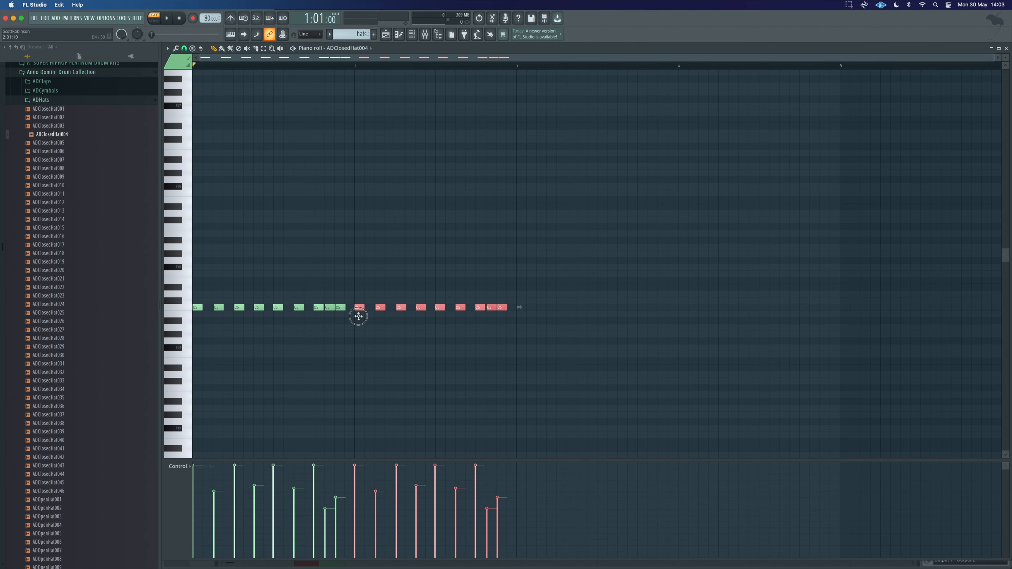
click(397, 331)
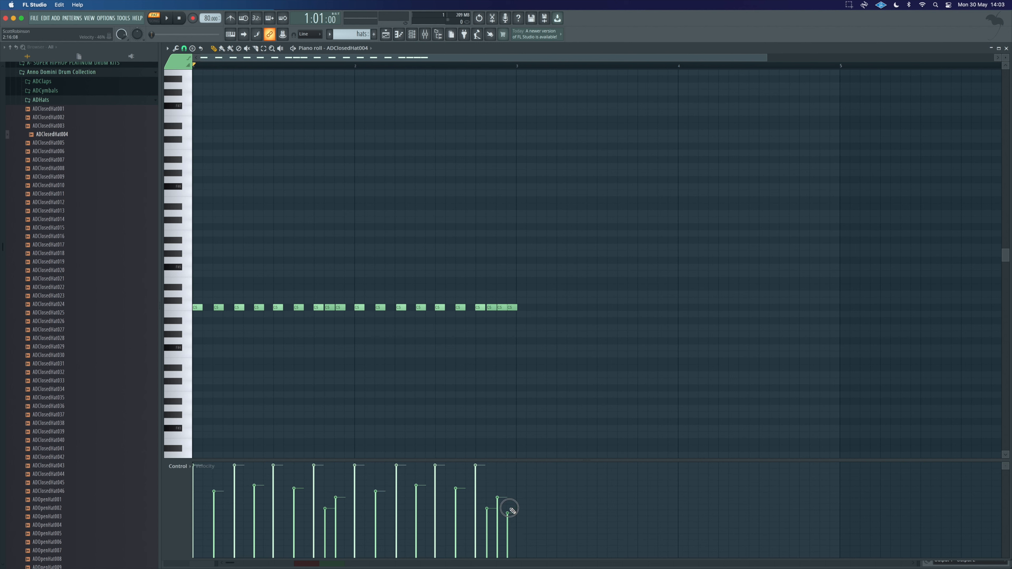
Step: Shorten the hats clip on Track 4 to two bars, place a second copy after it, and play
click(386, 35)
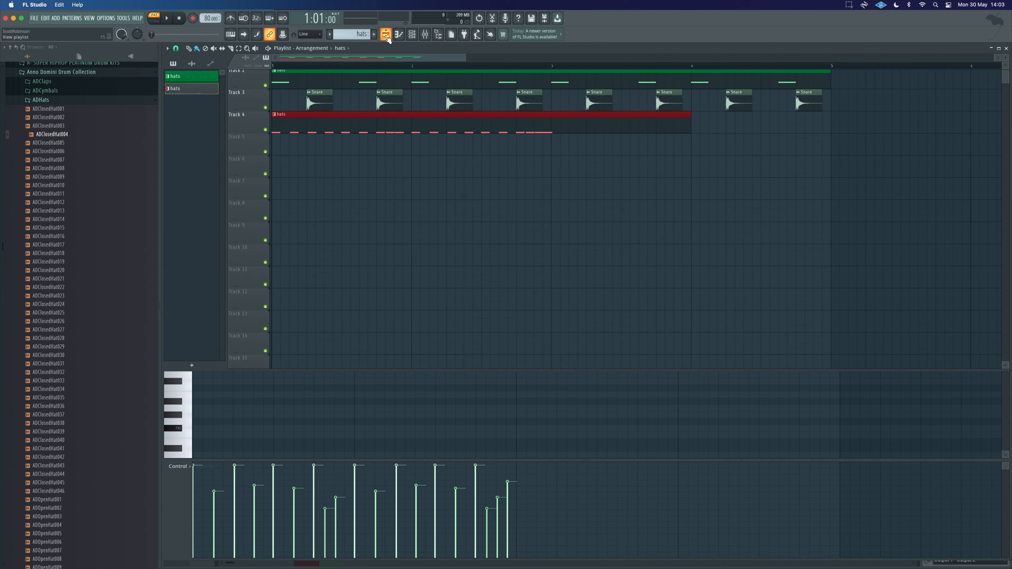
drag(691, 120, 591, 118)
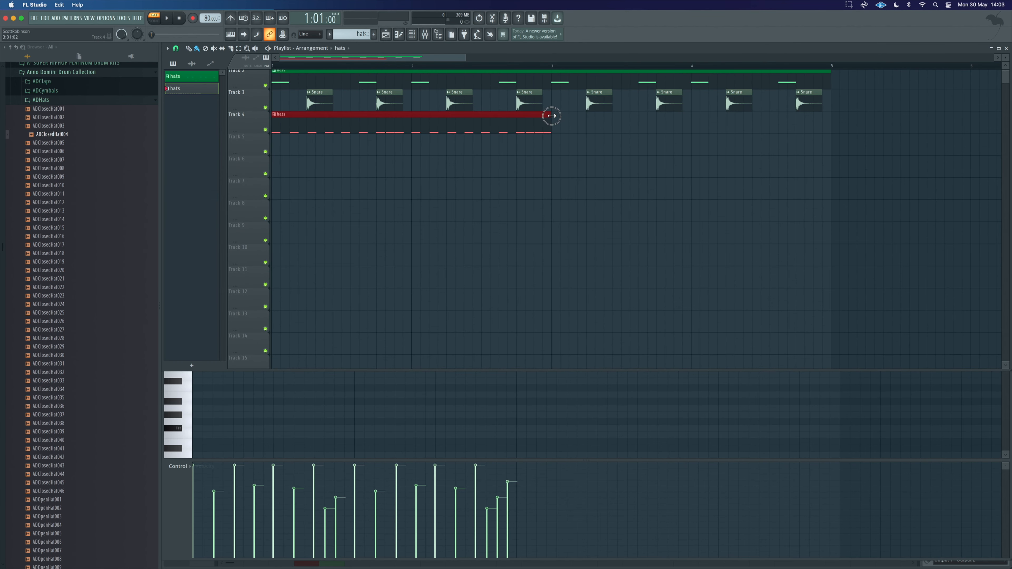
click(559, 119)
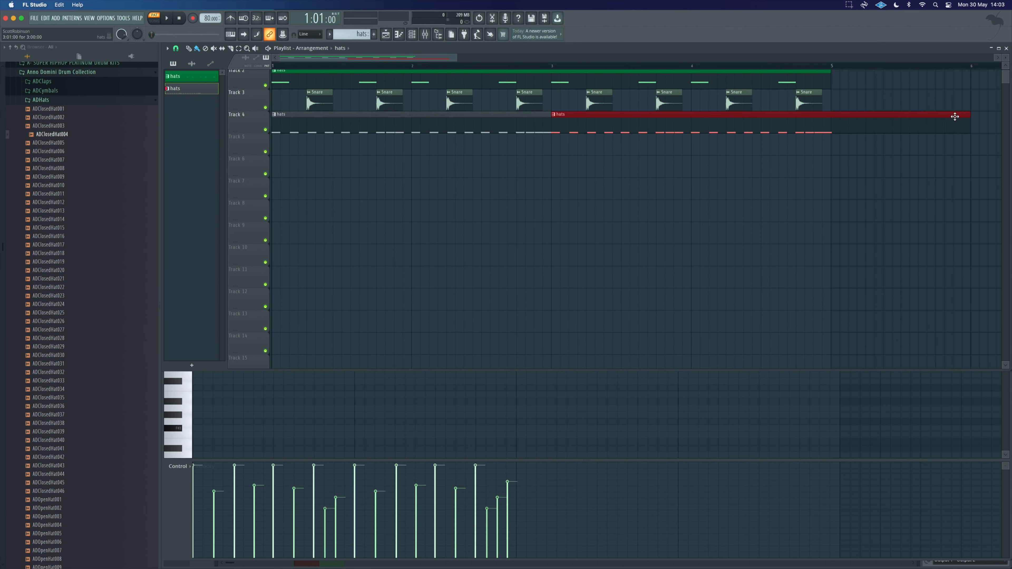
key(space)
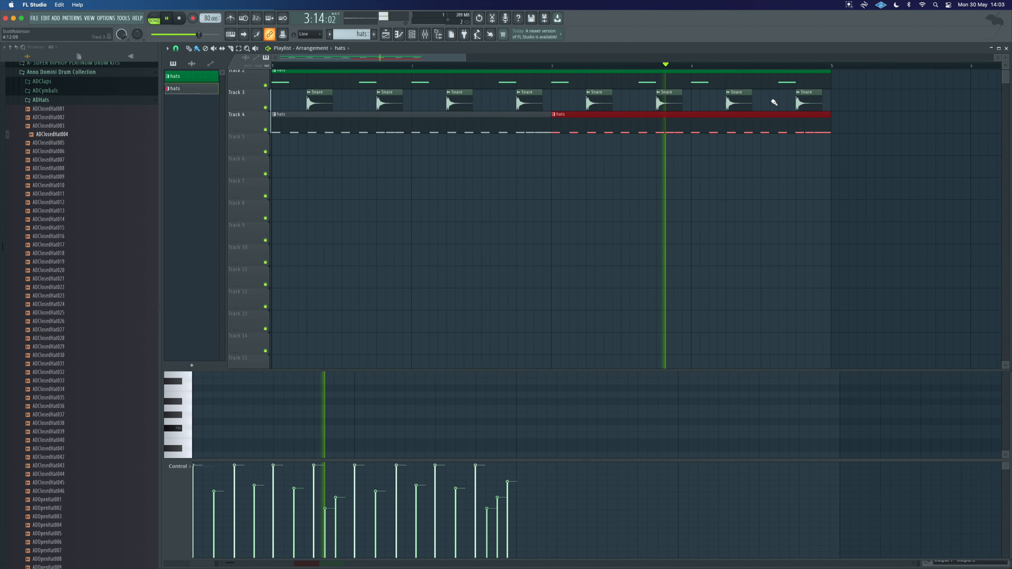
Step: Set the ADClosedHat004 channel's volume to about 49% and close its settings
click(412, 36)
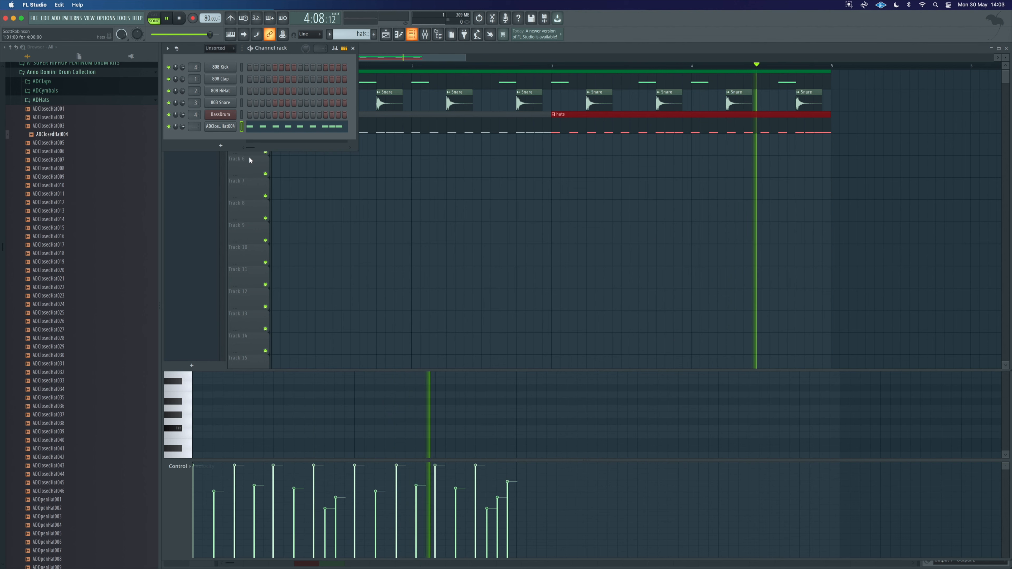
click(220, 126)
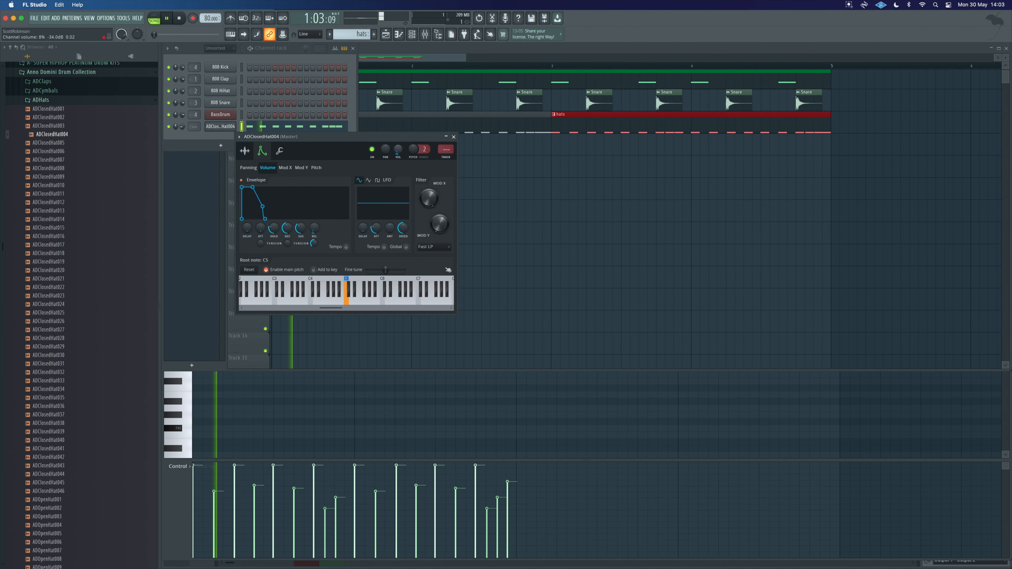
drag(397, 149, 397, 146)
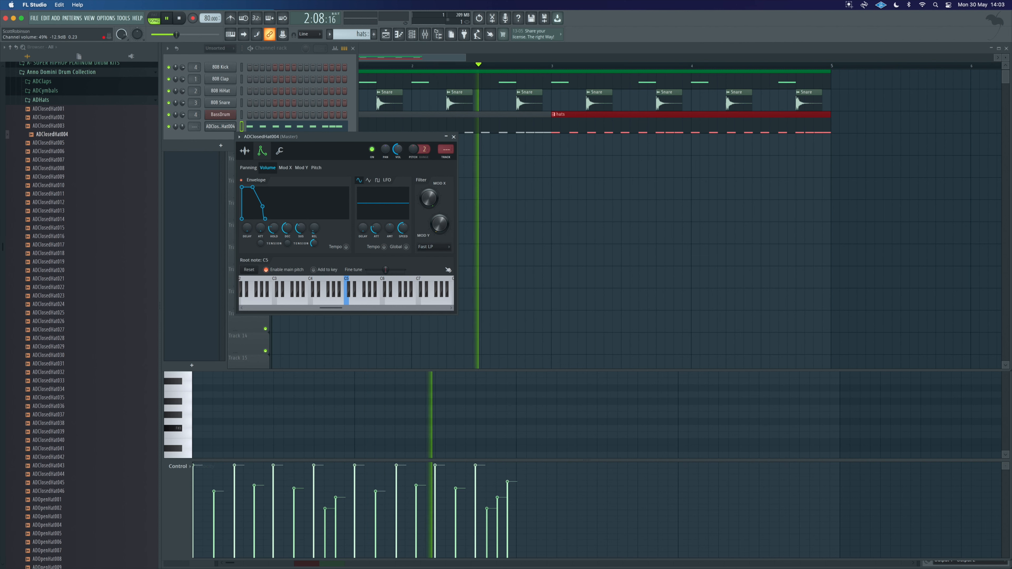
click(454, 136)
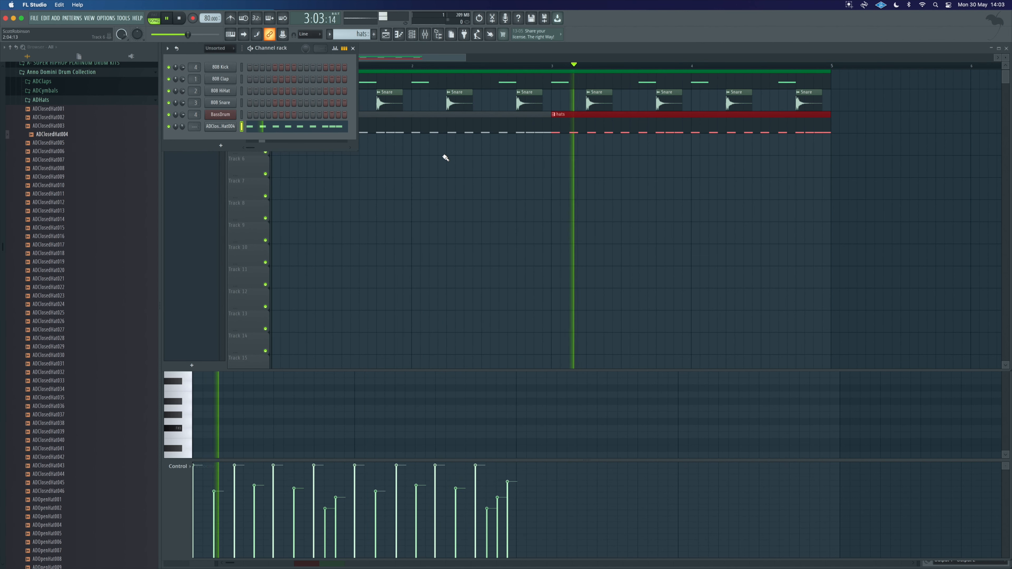
Step: Move the hats track up to Track 2 in the playlist
click(353, 49)
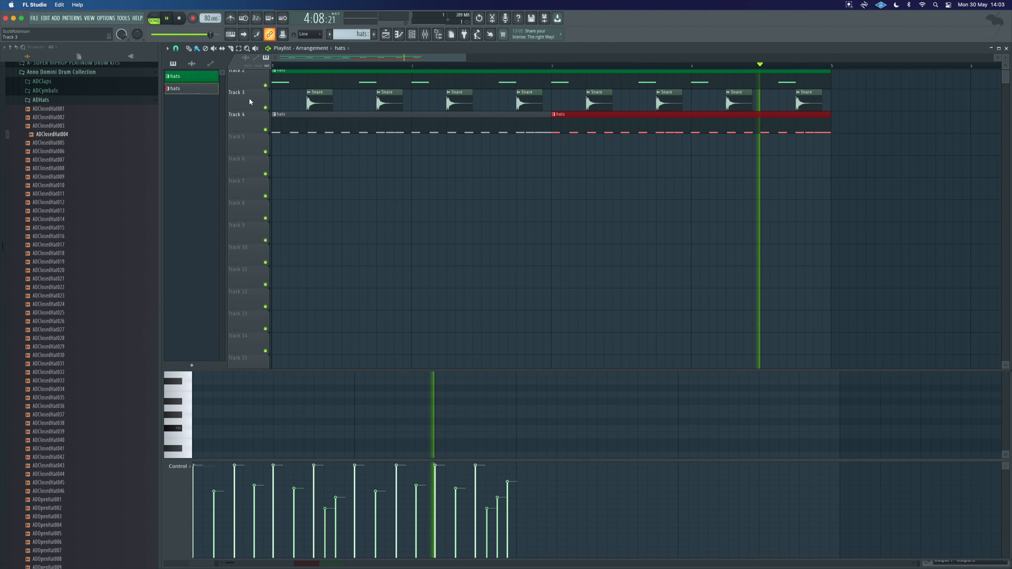
mouse_move(252, 120)
mouse_down()
mouse_move(252, 78)
mouse_move(252, 101)
mouse_up()
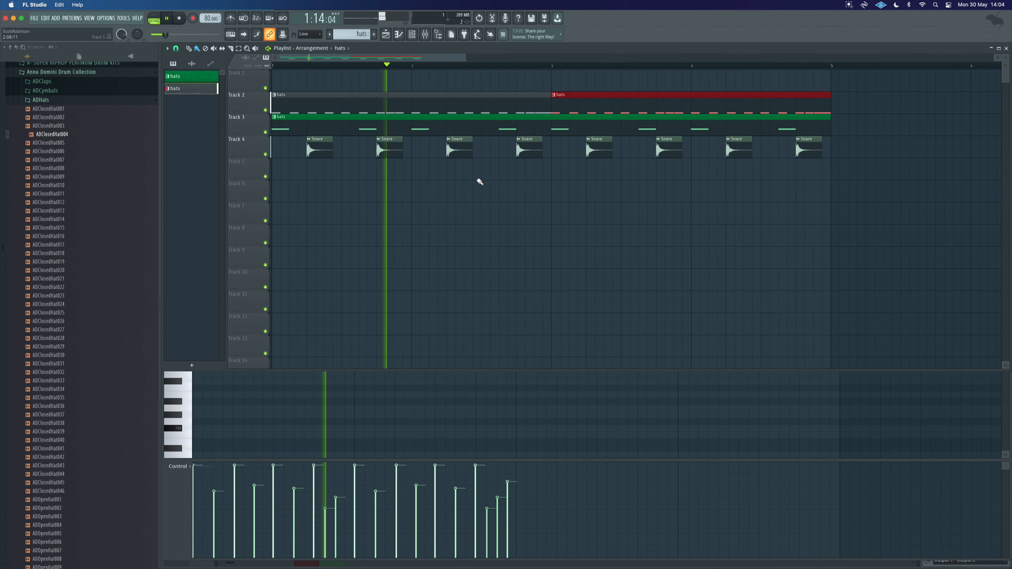
click(400, 37)
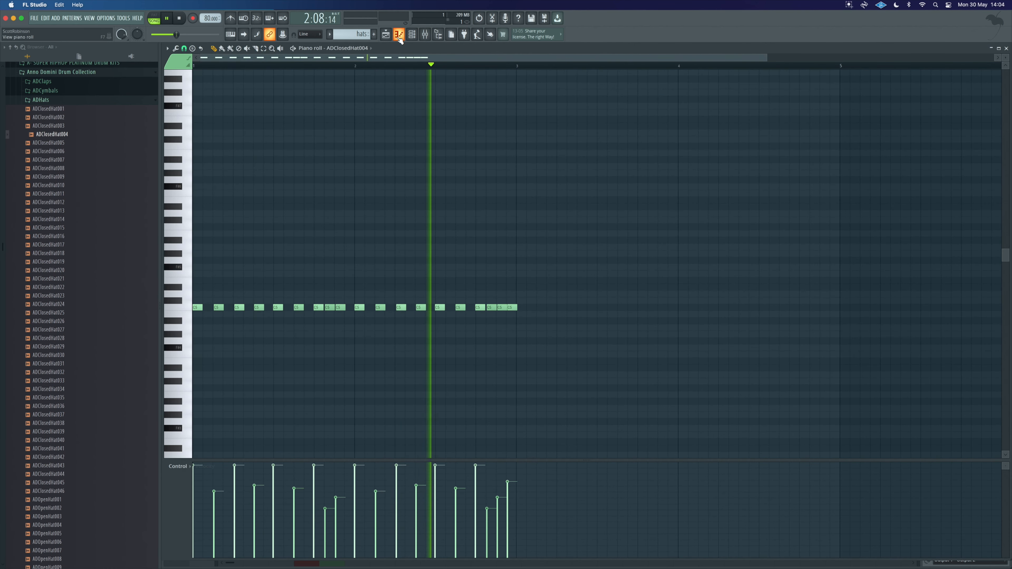
click(399, 38)
Step: Rename the ADClosedHat004 channel to "hats", route it to a free mixer track, and close its settings
click(413, 36)
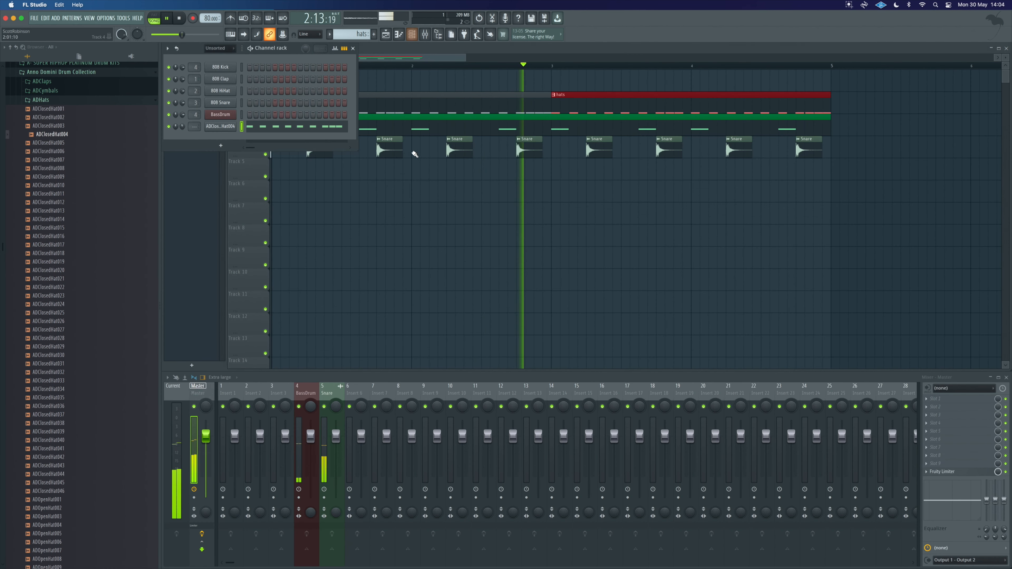
click(224, 126)
right_click(225, 125)
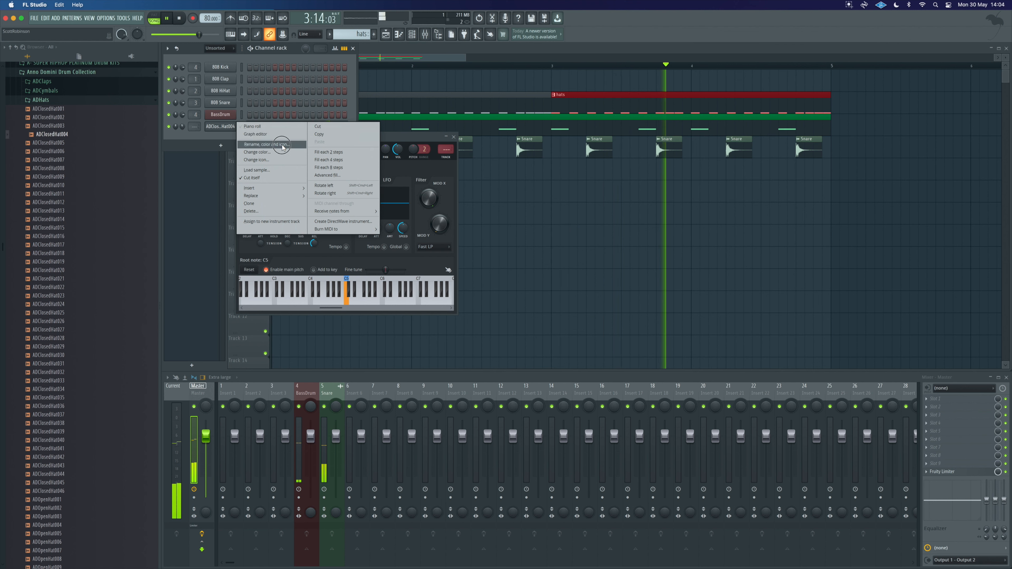
click(280, 134)
scroll(285, 149, down, 4)
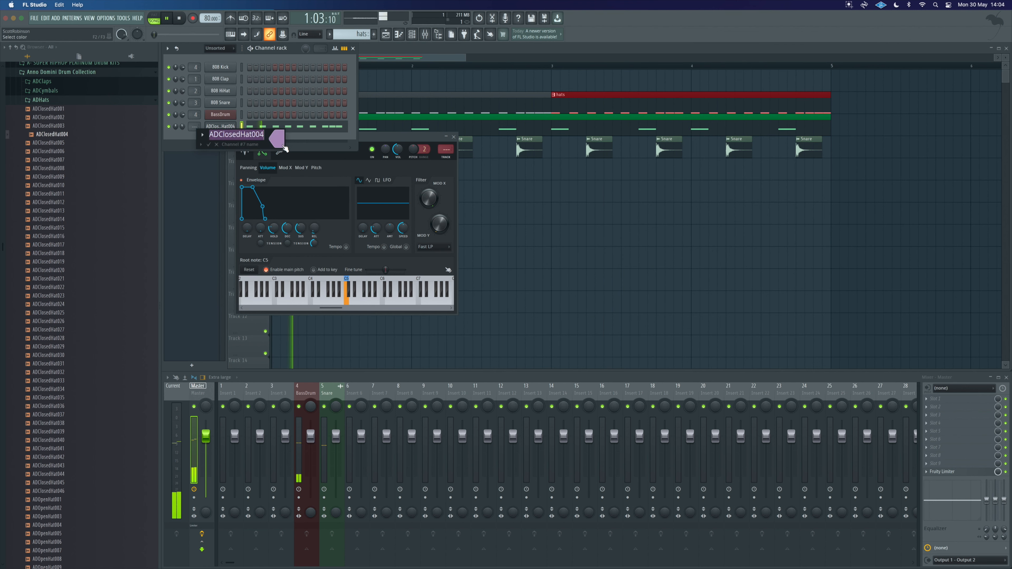
text(hats)
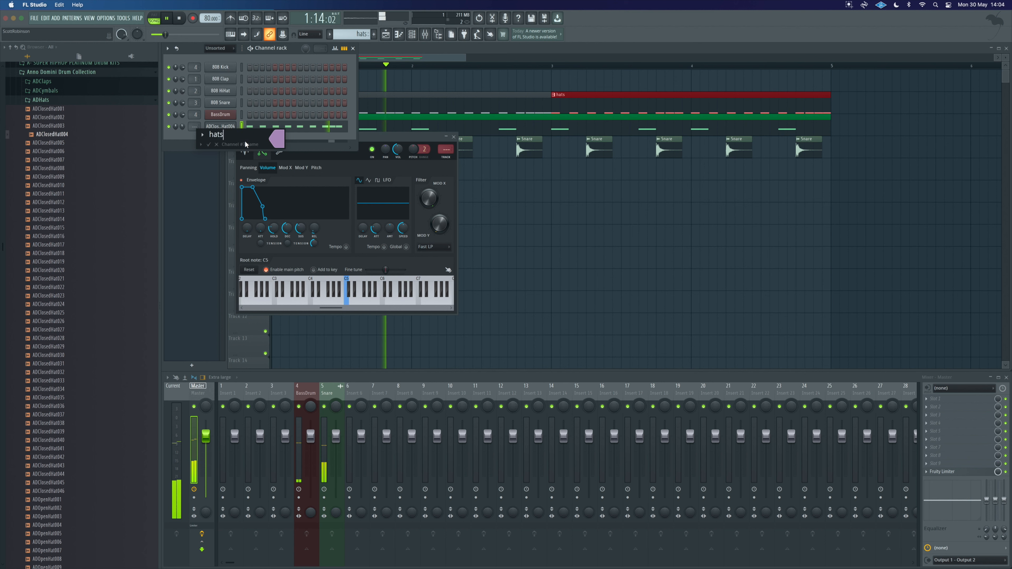
key(Return)
key(ctrl+l)
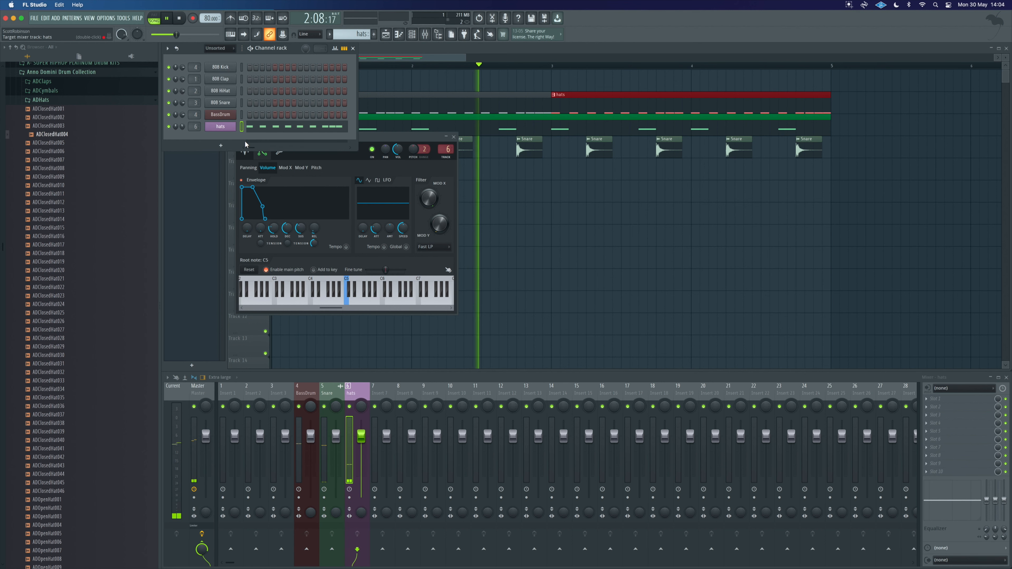
click(412, 35)
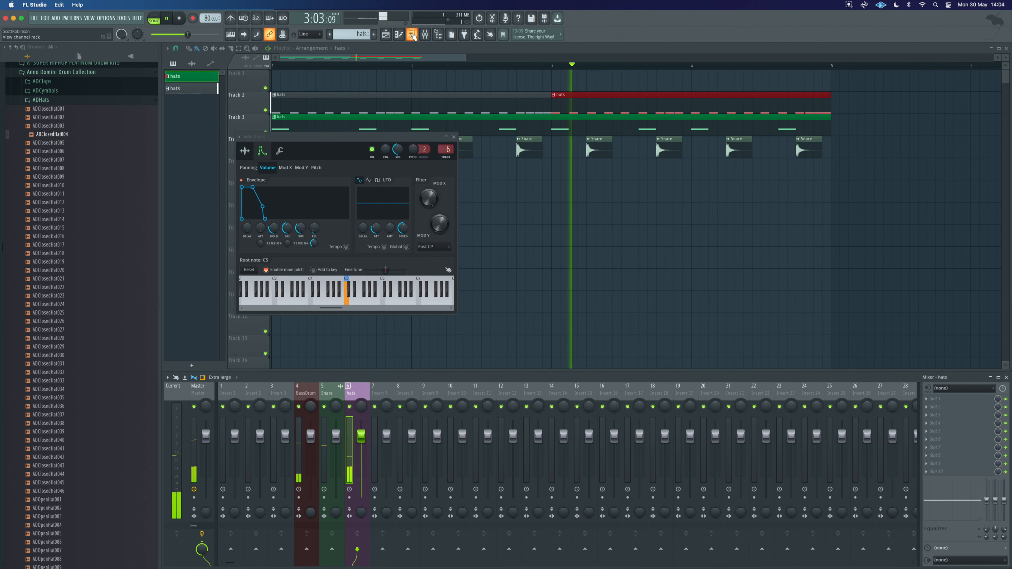
click(454, 136)
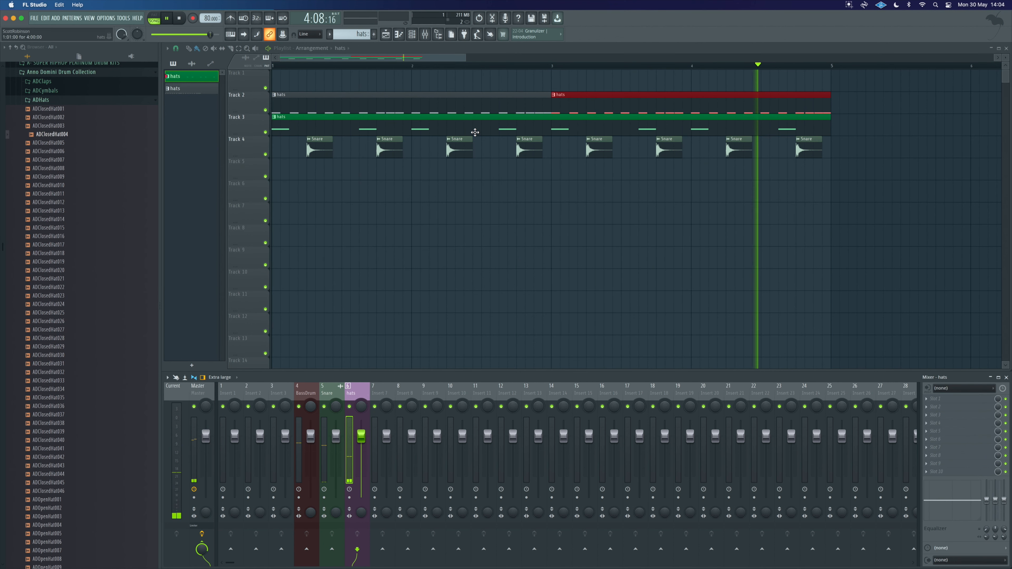
Step: Open the hats pattern and duplicate all its notes offset by half a step to double the hi-hat rate, then play
click(350, 100)
double_click(350, 100)
key(space)
drag(531, 321, 193, 317)
scroll(216, 318, up, 5)
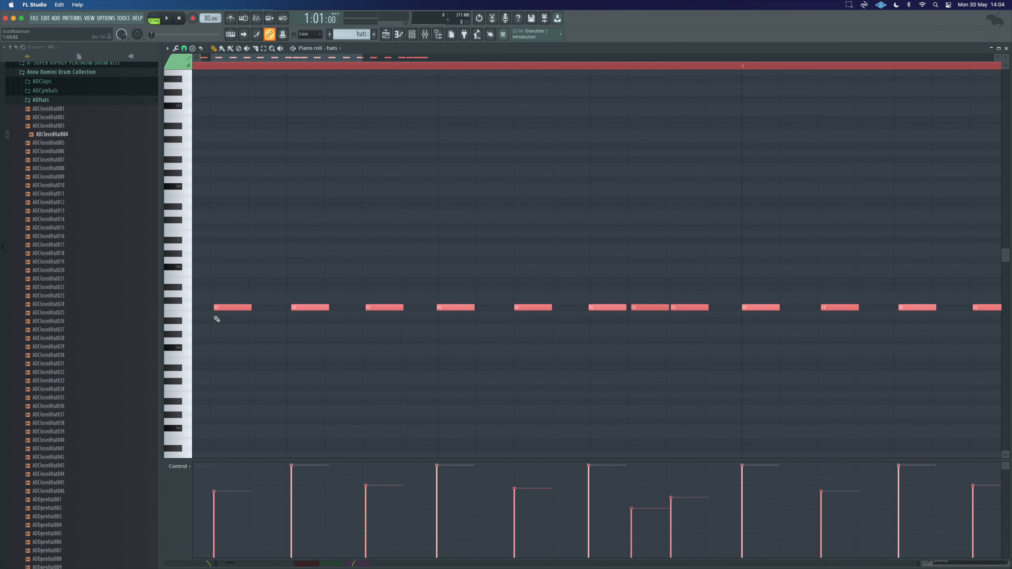
scroll(217, 319, left, 2)
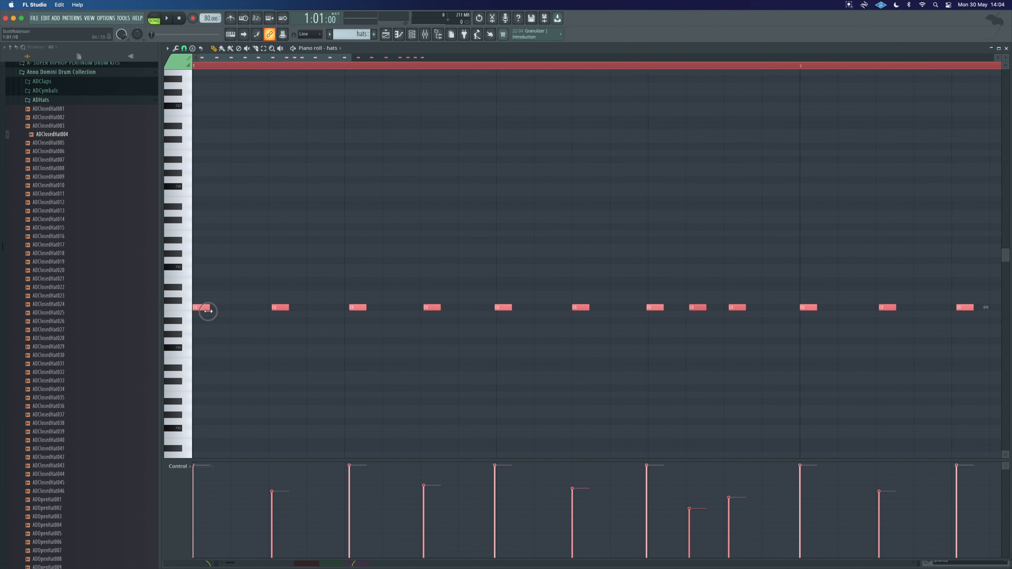
drag(200, 307, 238, 308)
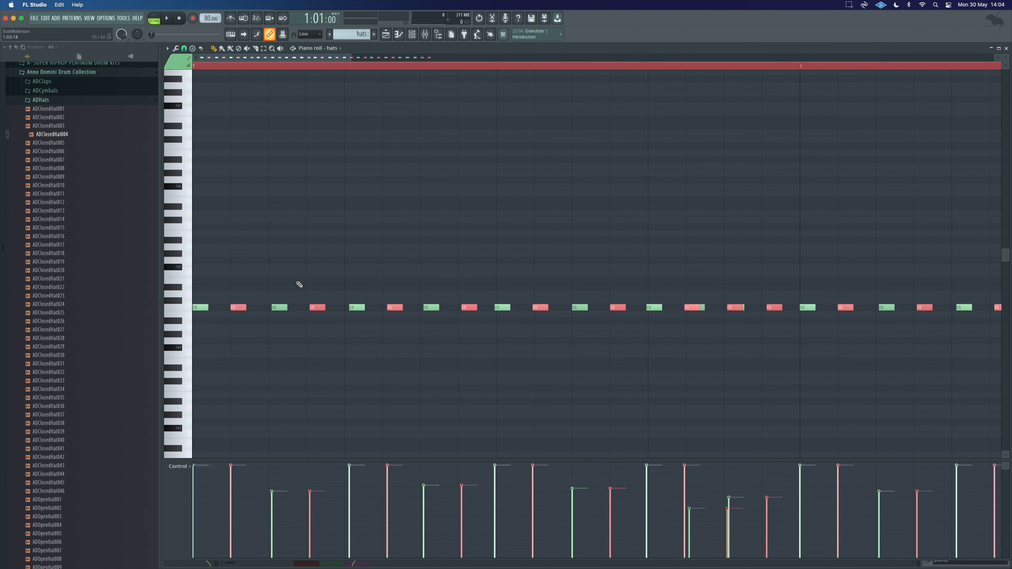
scroll(330, 275, down, 2)
scroll(332, 277, down, 4)
key(space)
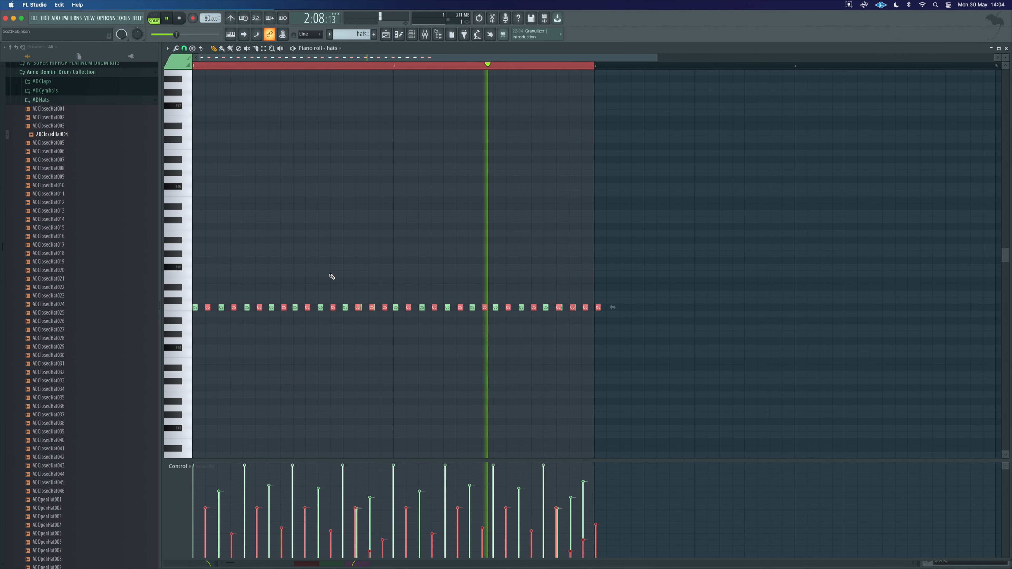
Step: Delete the extra hat note at the end of the pattern and play the arrangement
super+click(557, 341)
right_click(598, 307)
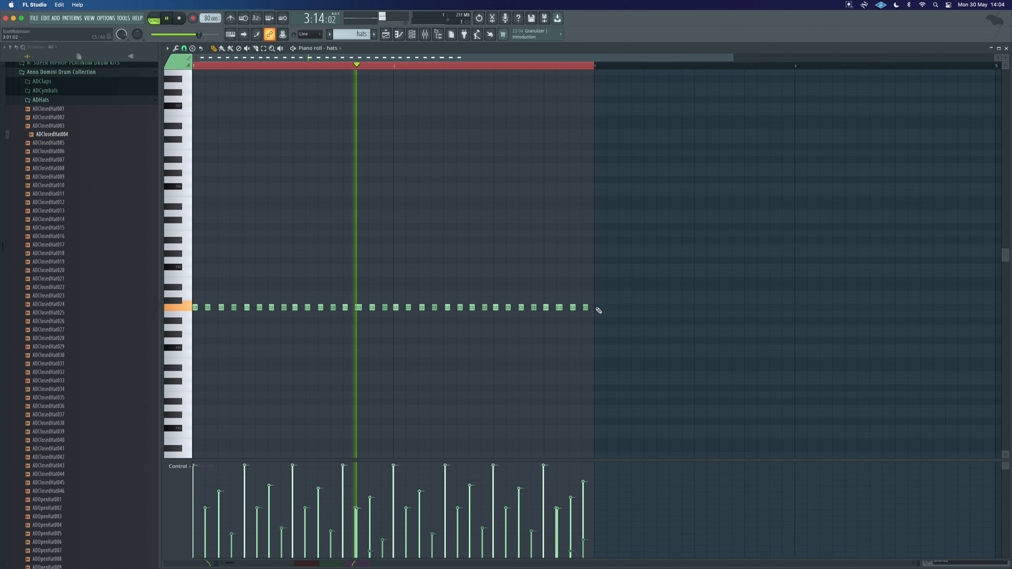
click(385, 35)
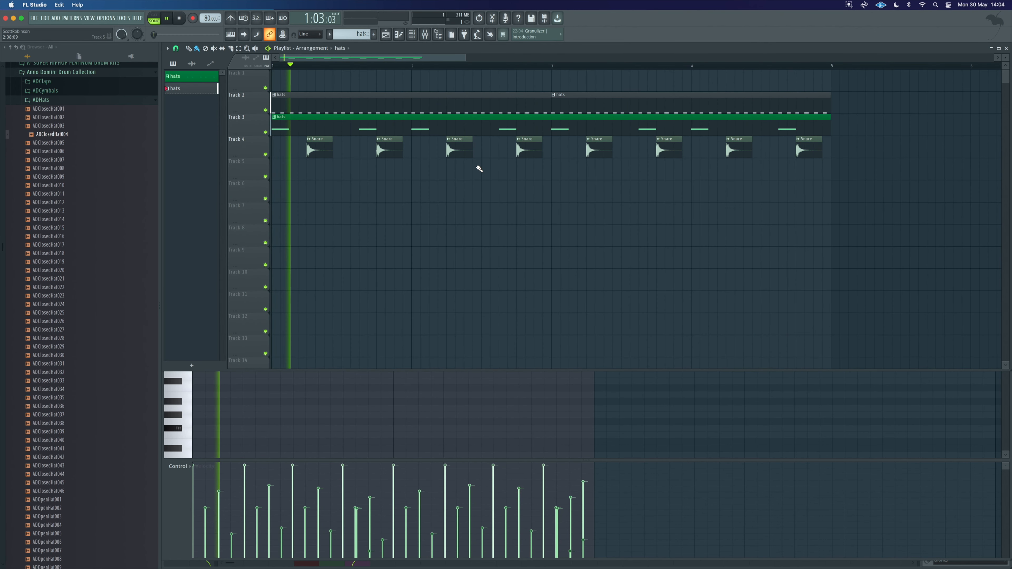
key(space)
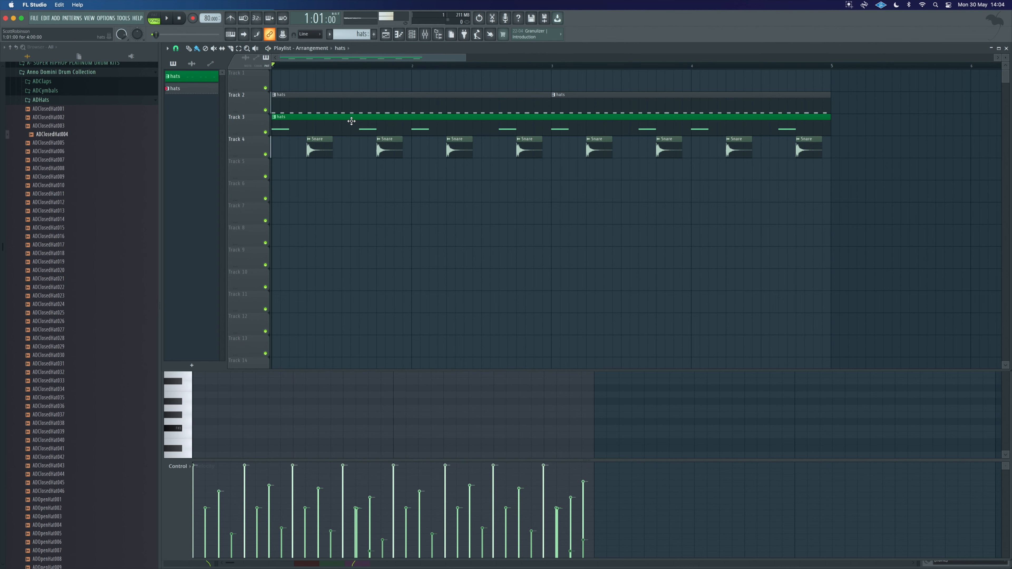
Step: Open the BassDrum pattern and add four short, quieter kick notes between the existing kicks
double_click(348, 117)
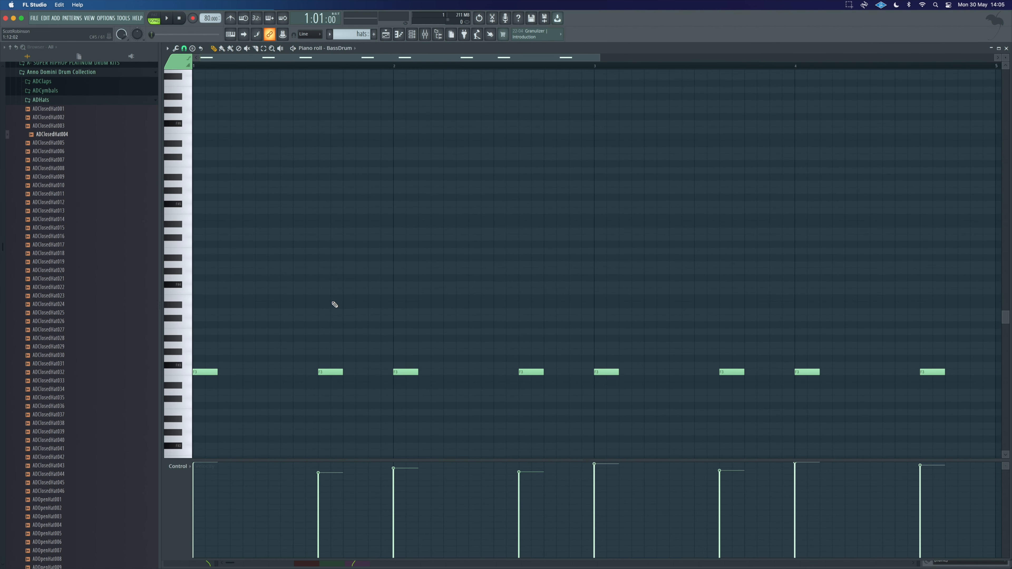
key(space)
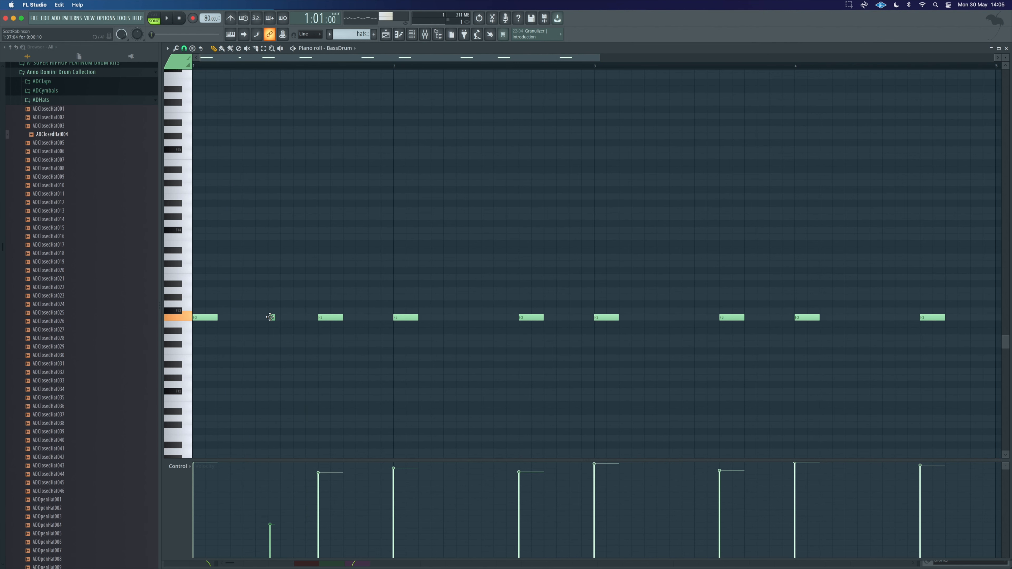
click(167, 48)
click(184, 49)
click(201, 77)
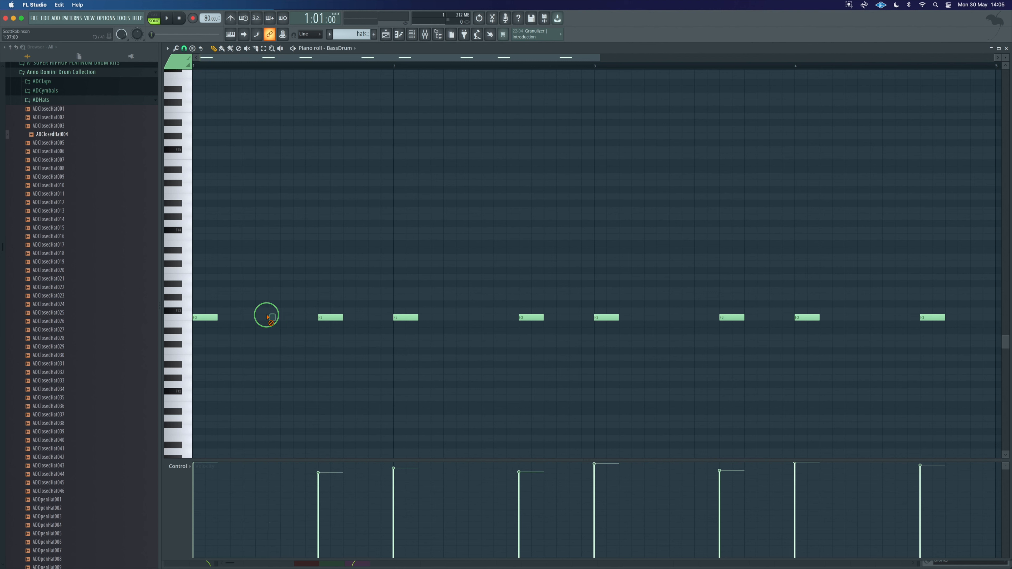
click(272, 486)
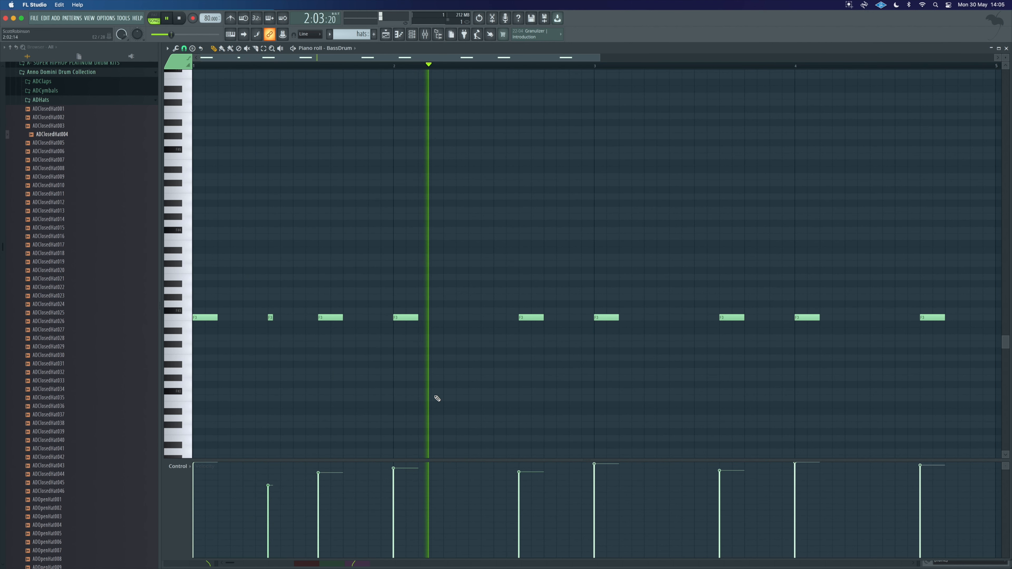
click(471, 318)
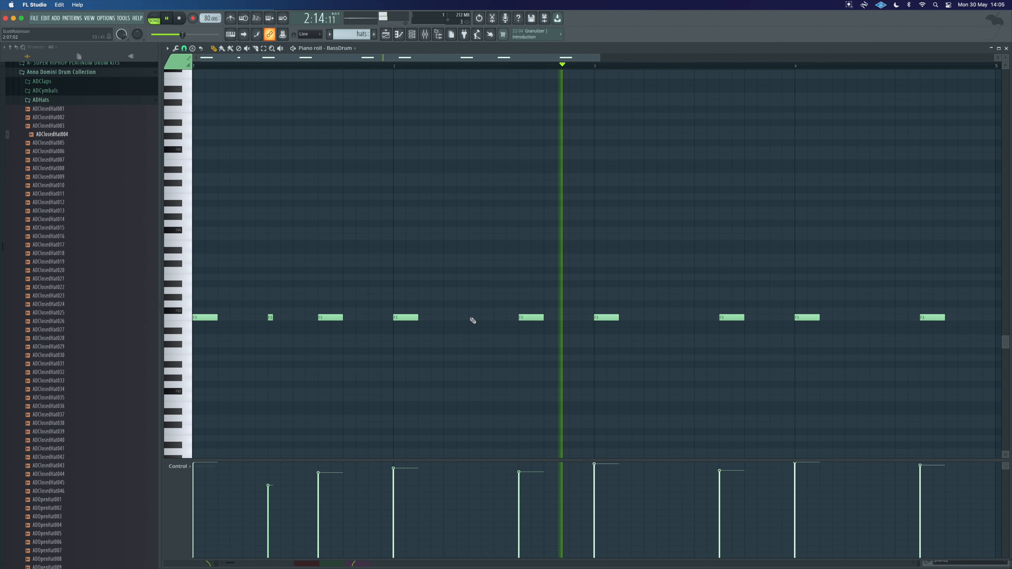
click(671, 317)
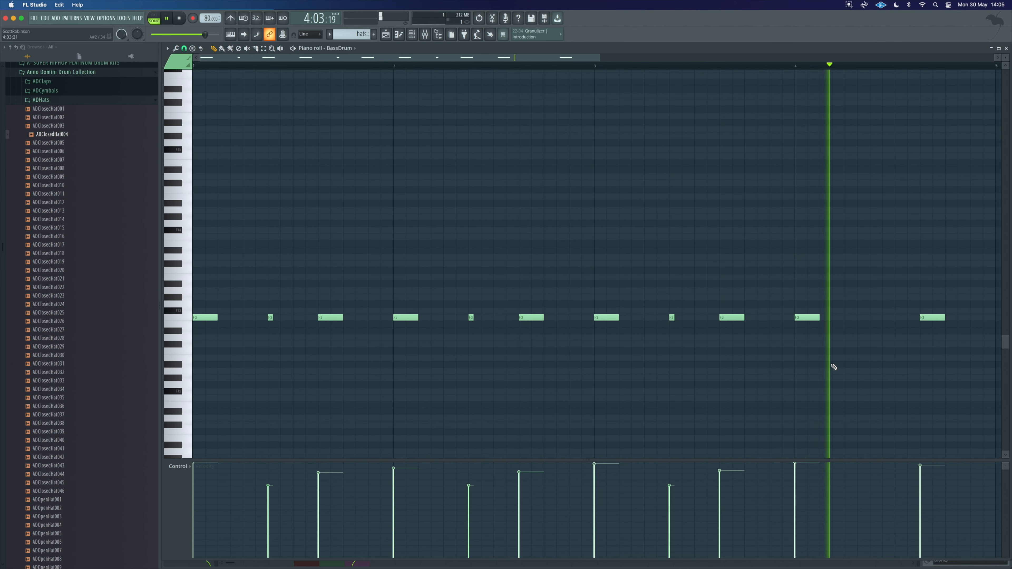
scroll(863, 359, right, 5)
click(826, 318)
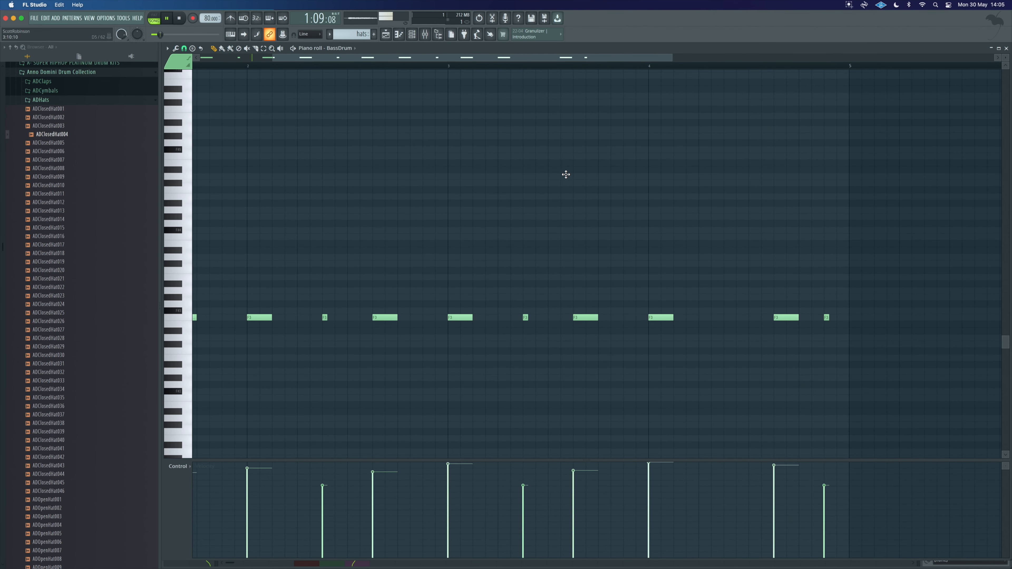
Step: Replace the snare clips' sample with ADSnare014 from the ADSnares folder and play the arrangement
click(386, 35)
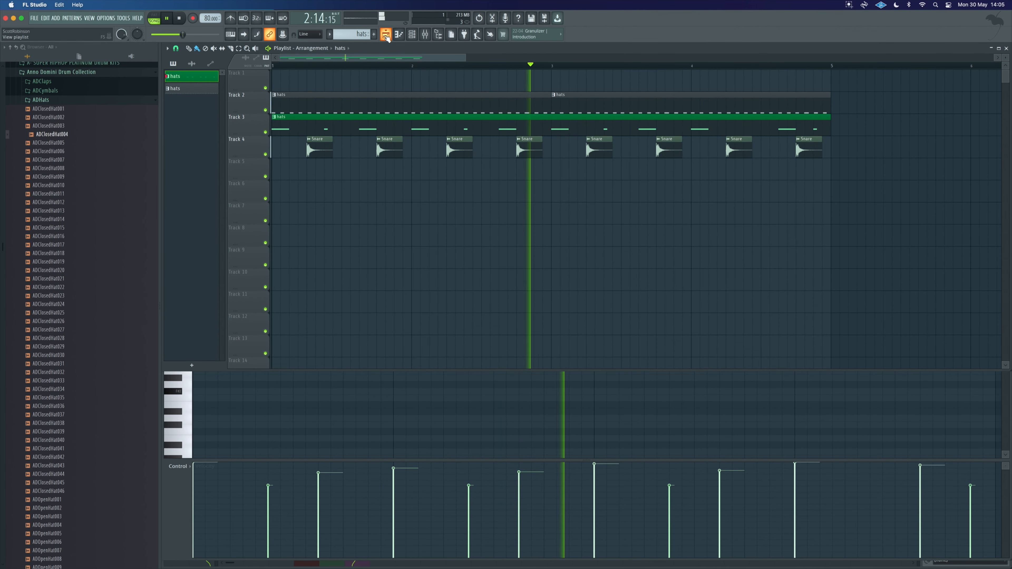
key(space)
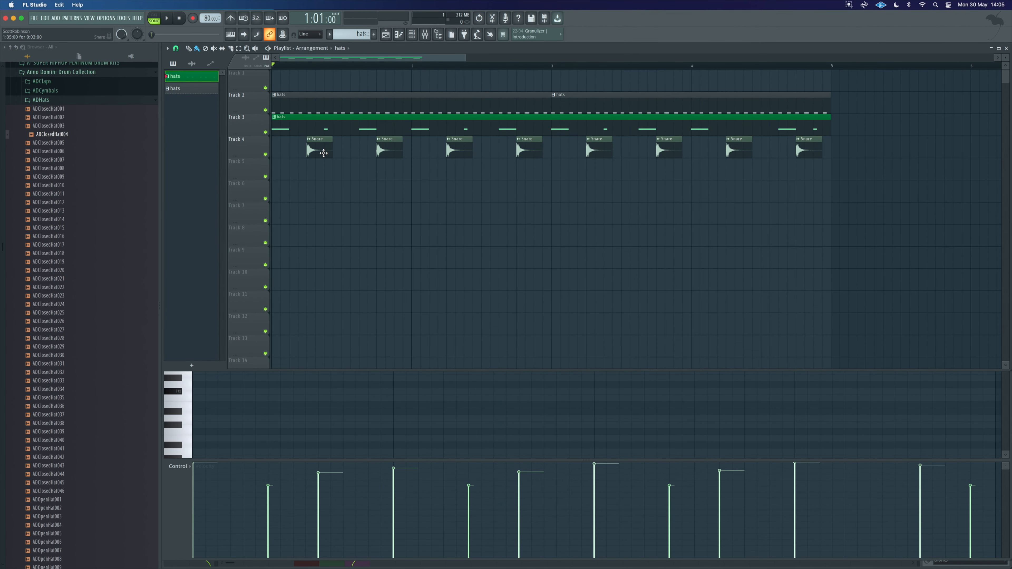
double_click(316, 148)
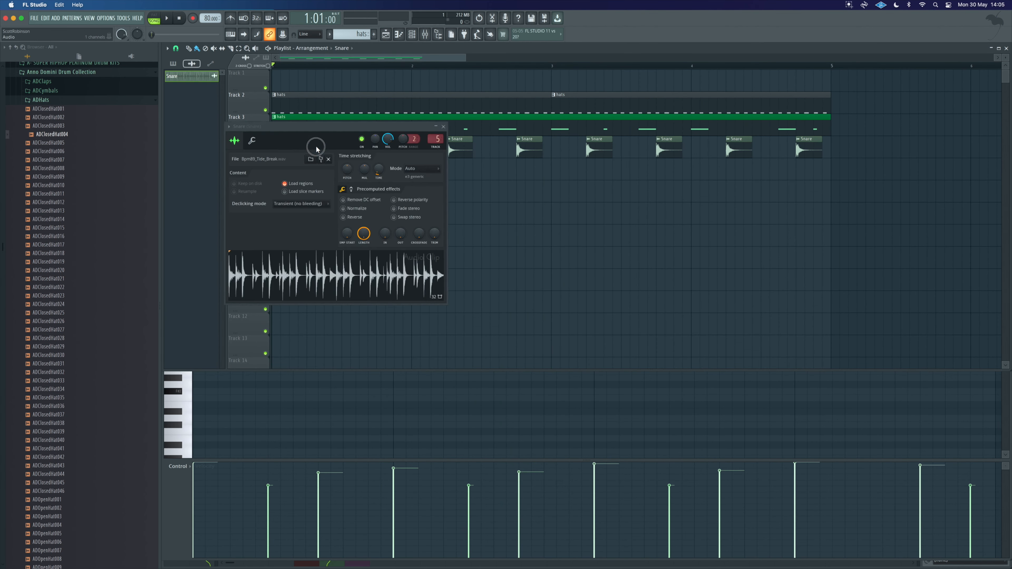
click(443, 126)
click(43, 99)
click(62, 119)
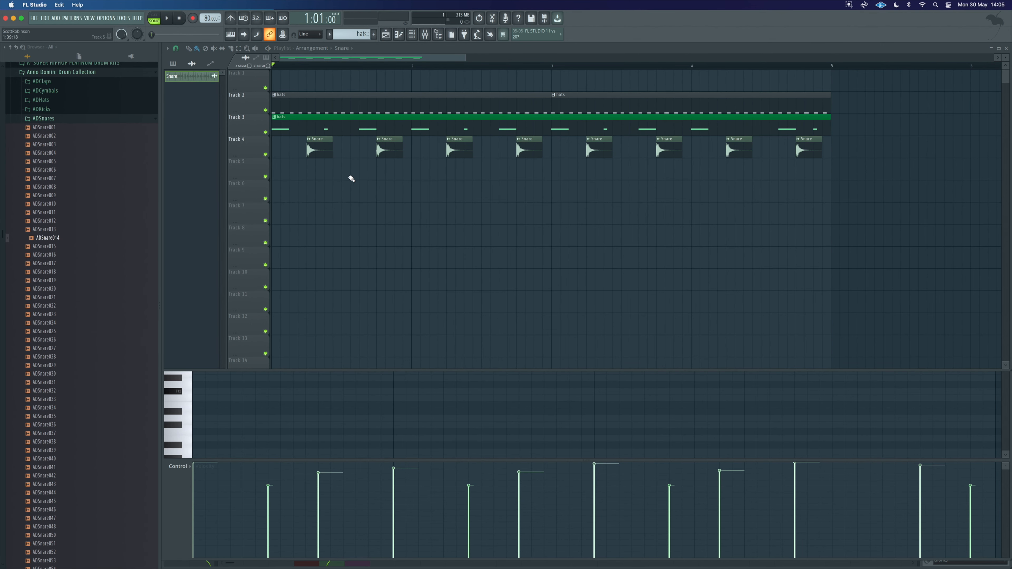
double_click(317, 151)
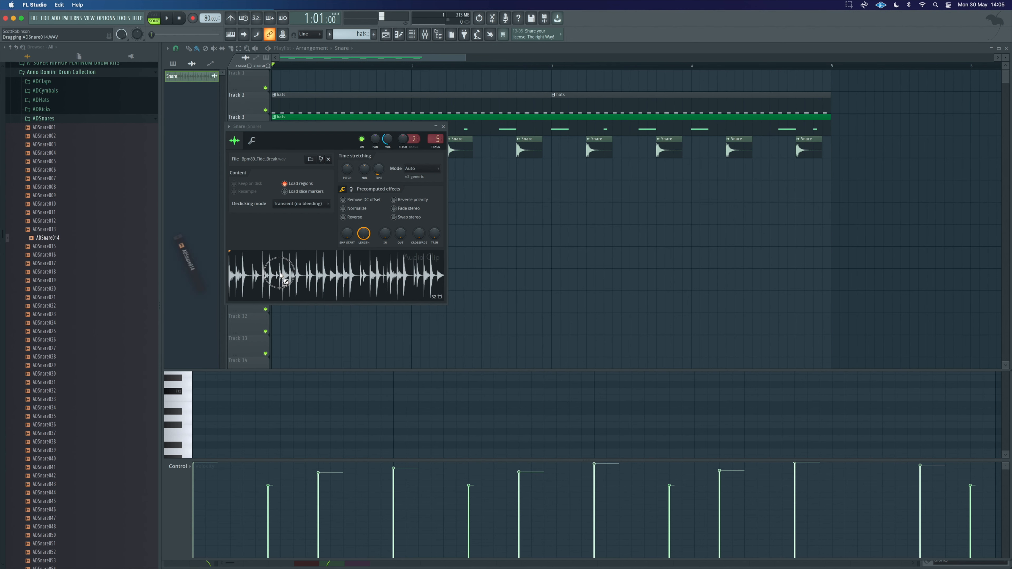
drag(281, 275, 288, 276)
click(444, 127)
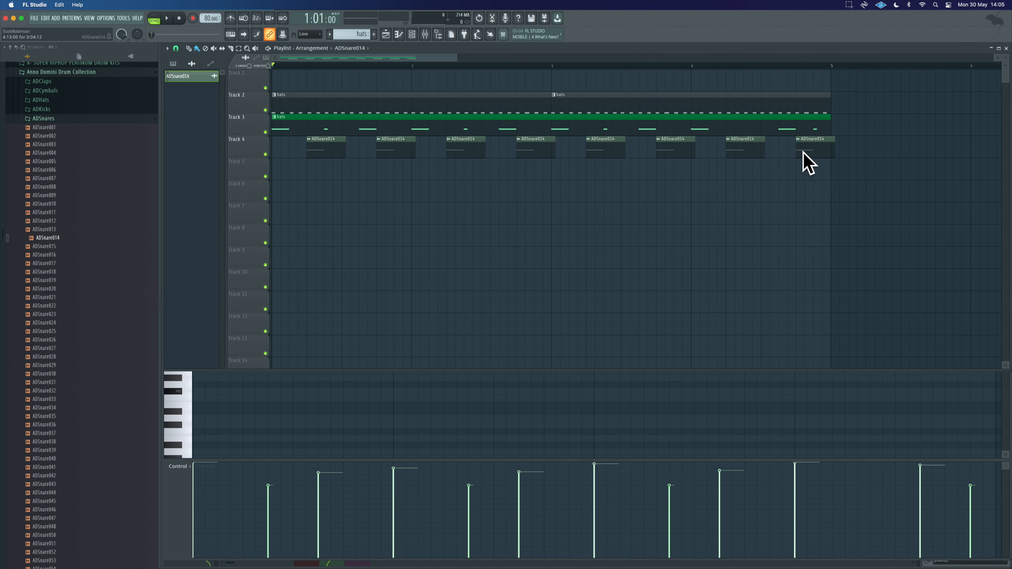
drag(772, 155, 307, 159)
key(s)
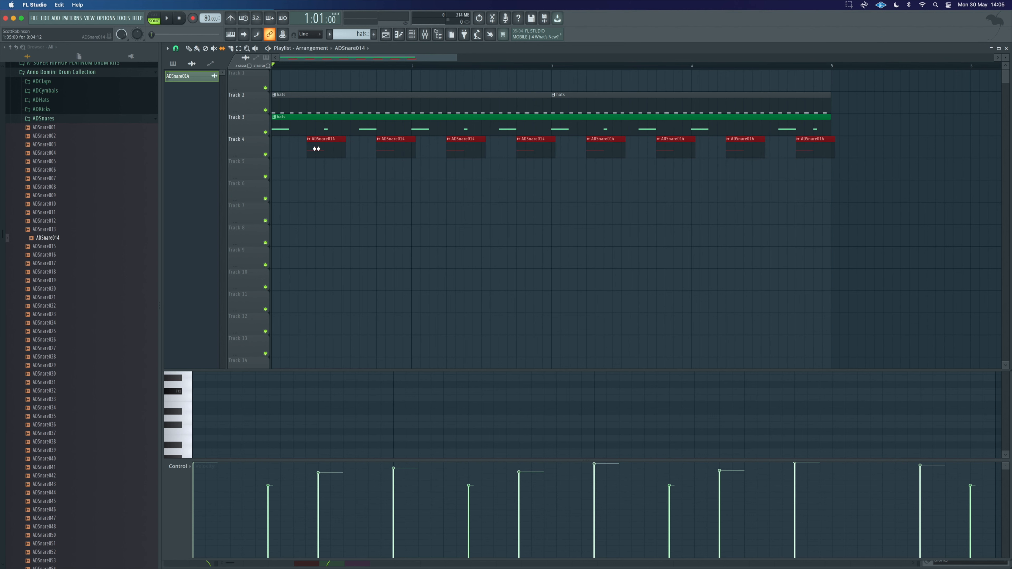
click(641, 200)
key(space)
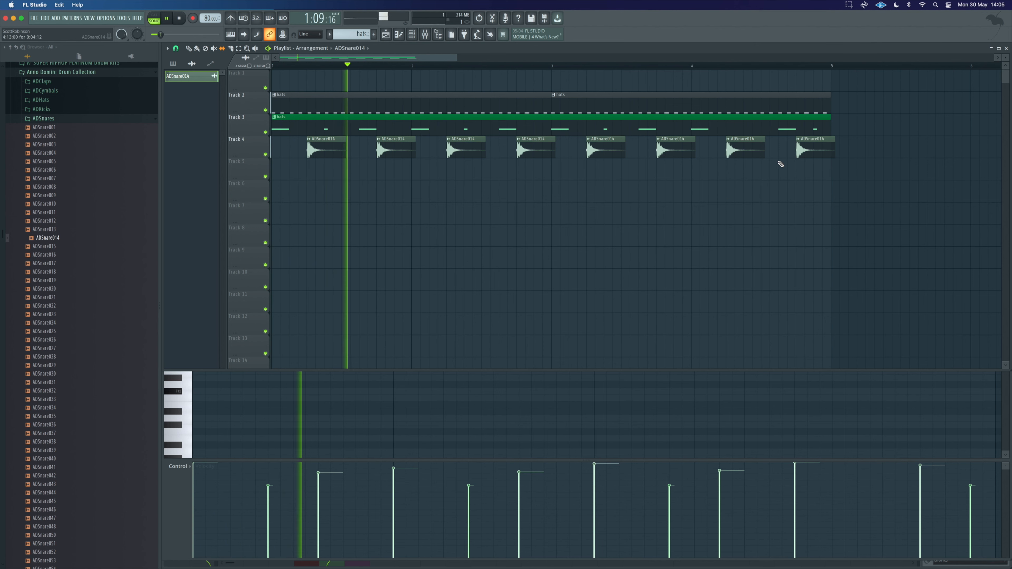
Step: Set the ADSnare014 clip's time-stretching mode to Resample and play the beat
double_click(330, 140)
click(251, 140)
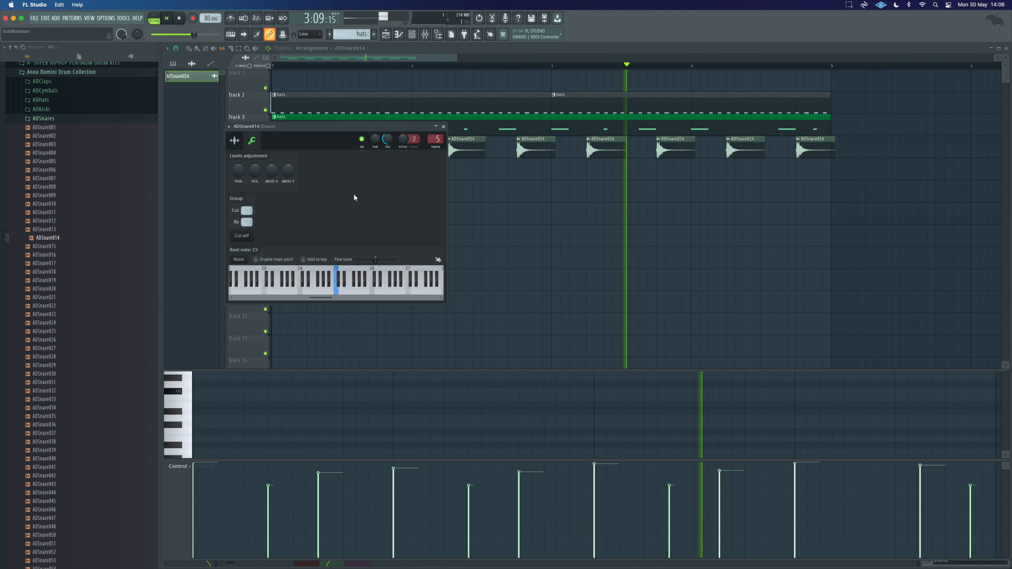
click(234, 140)
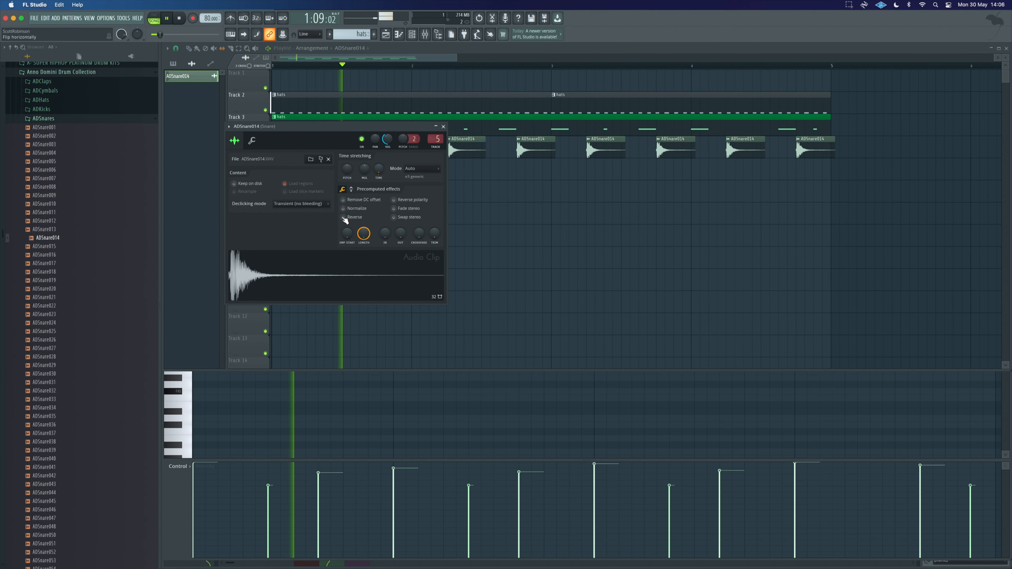
key(space)
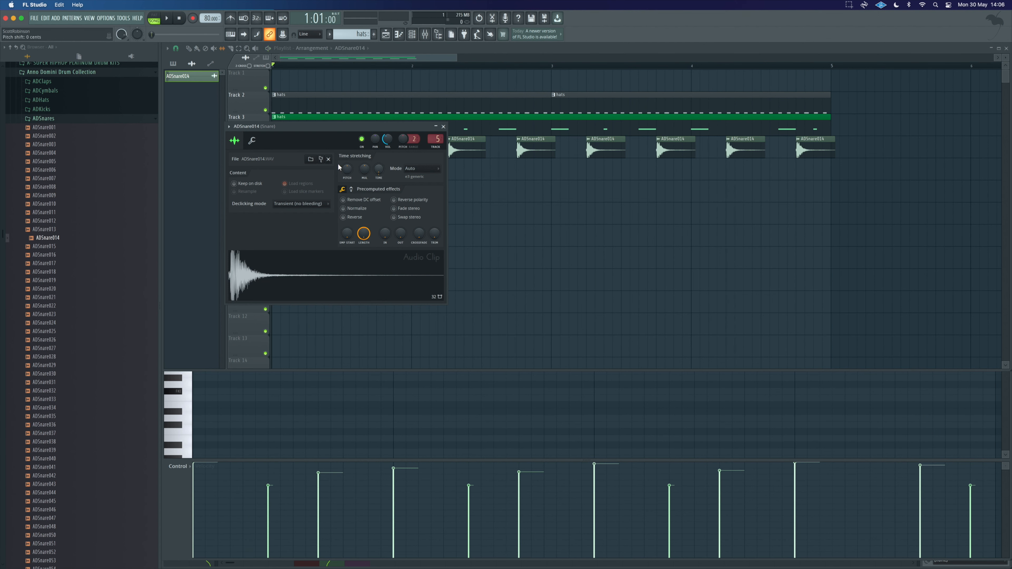
click(415, 170)
click(416, 183)
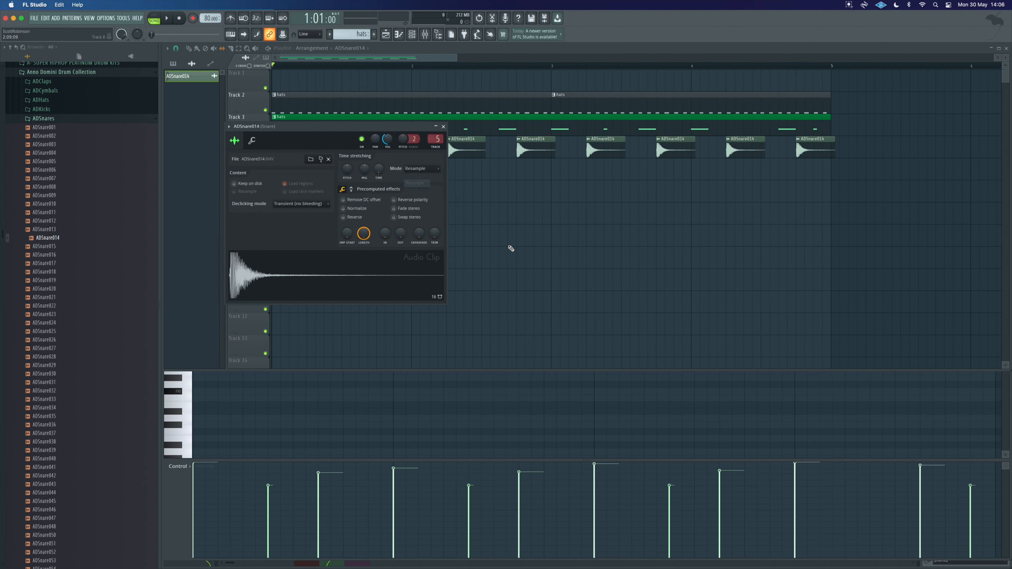
key(space)
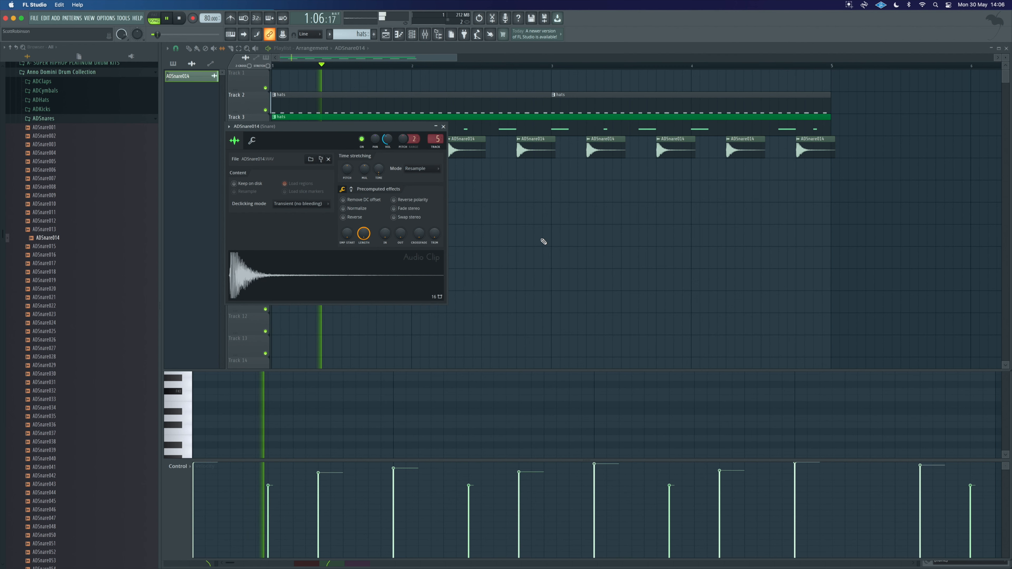
key(space)
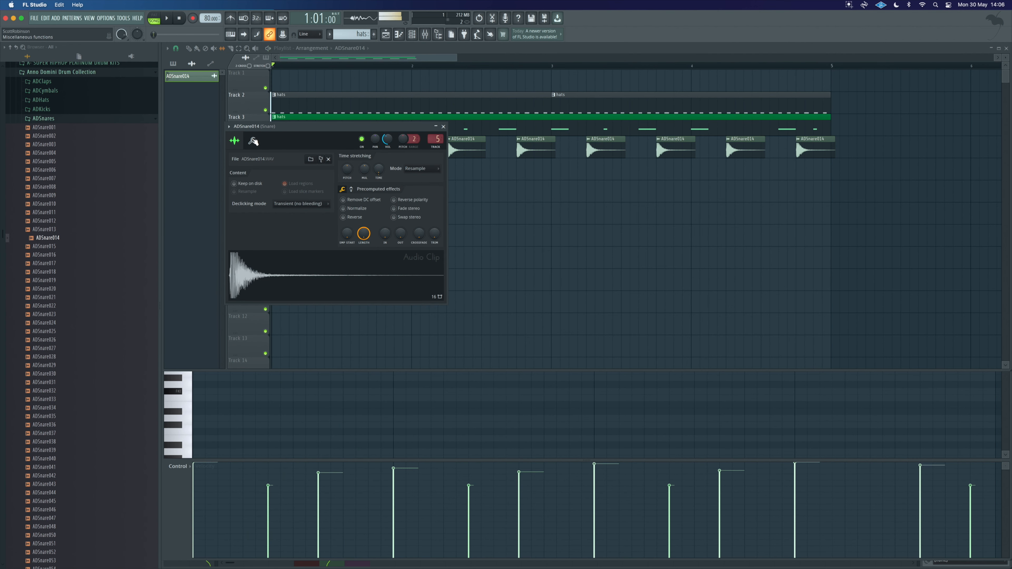
Step: Set the ADSnare014 channel's root note to C4 and play the beat to compare
click(252, 140)
key(space)
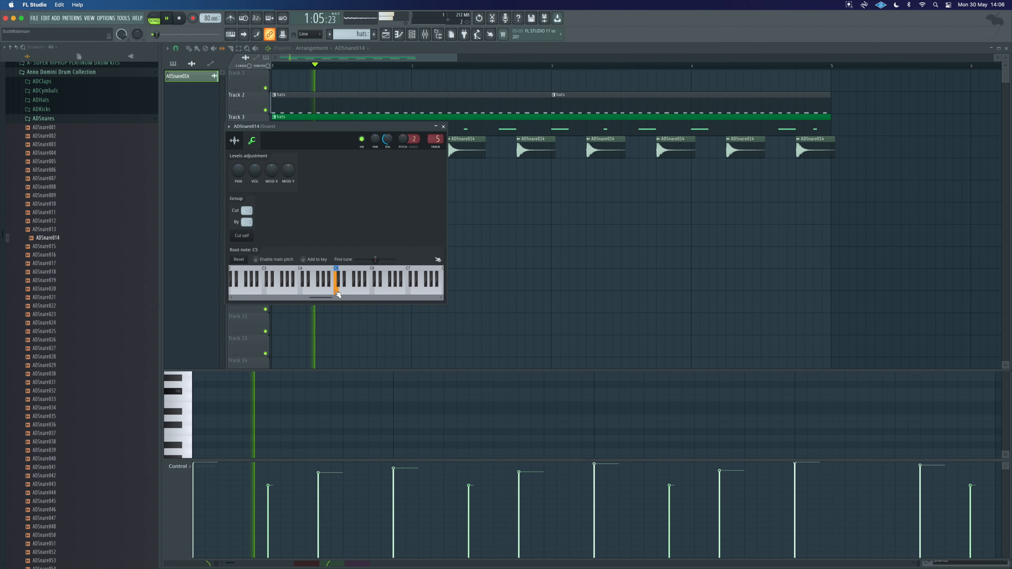
key(space)
right_click(373, 289)
key(space)
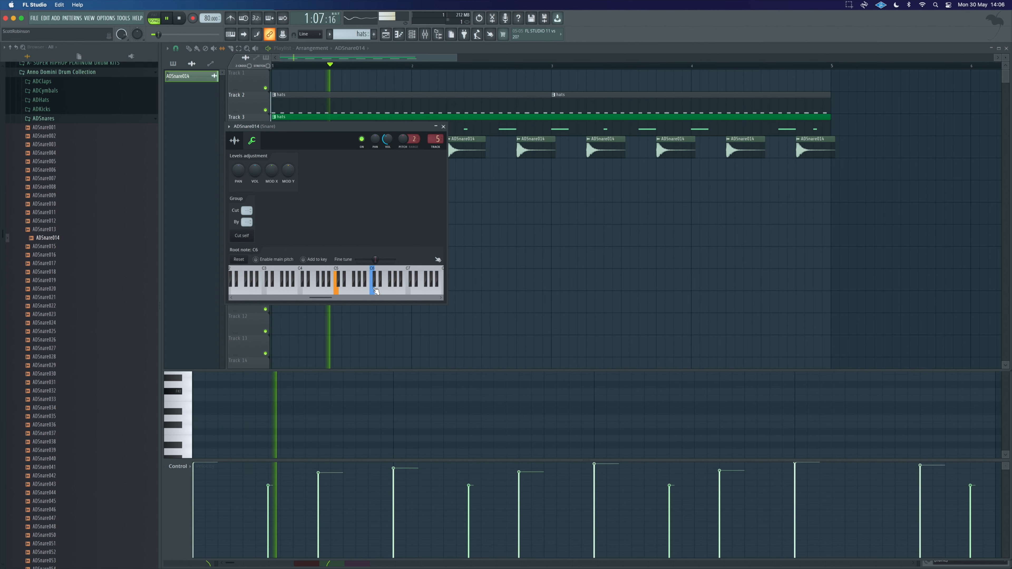
right_click(299, 289)
key(space)
key(space)
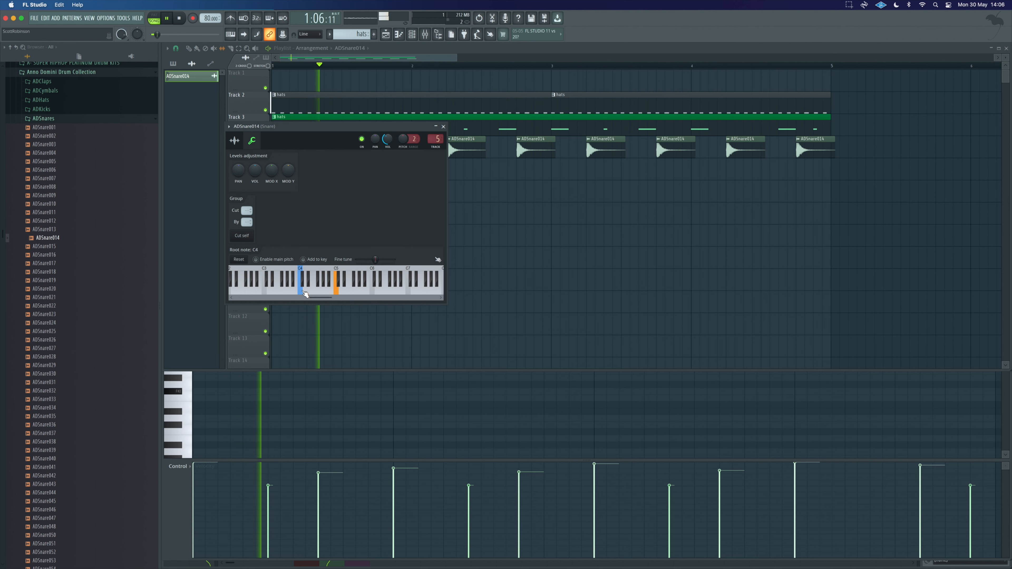
key(space)
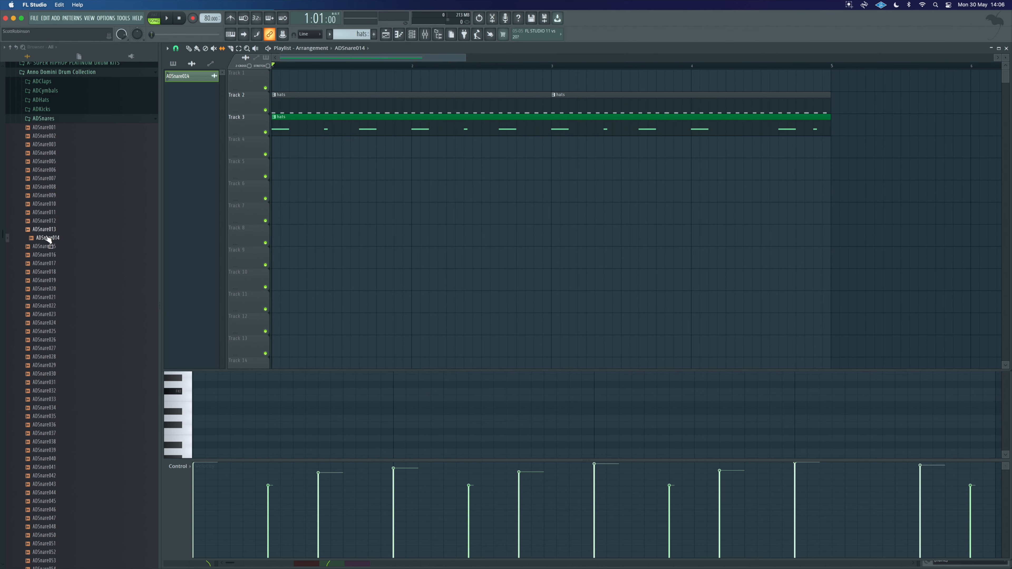
Step: Place an ADSnare014 clip on Track 4 at beat 2 and shorten its length
click(48, 239)
drag(46, 241, 307, 150)
click(379, 145)
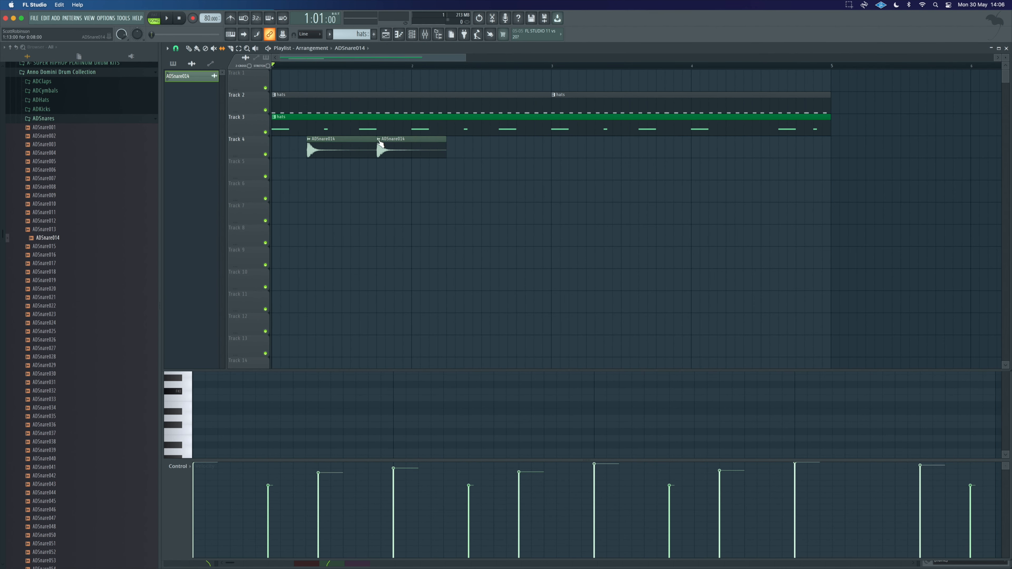
right_click(401, 147)
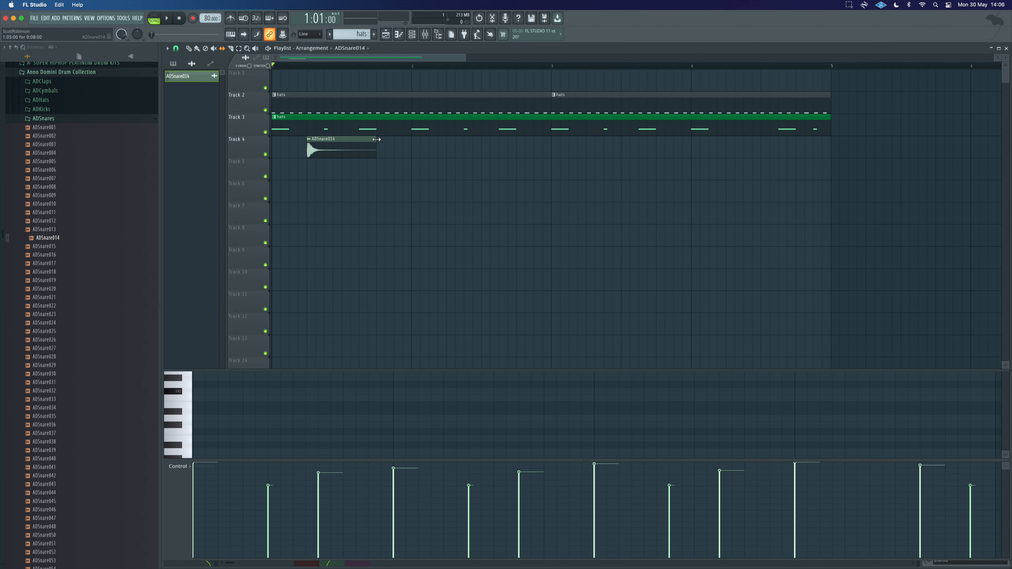
drag(378, 143, 341, 139)
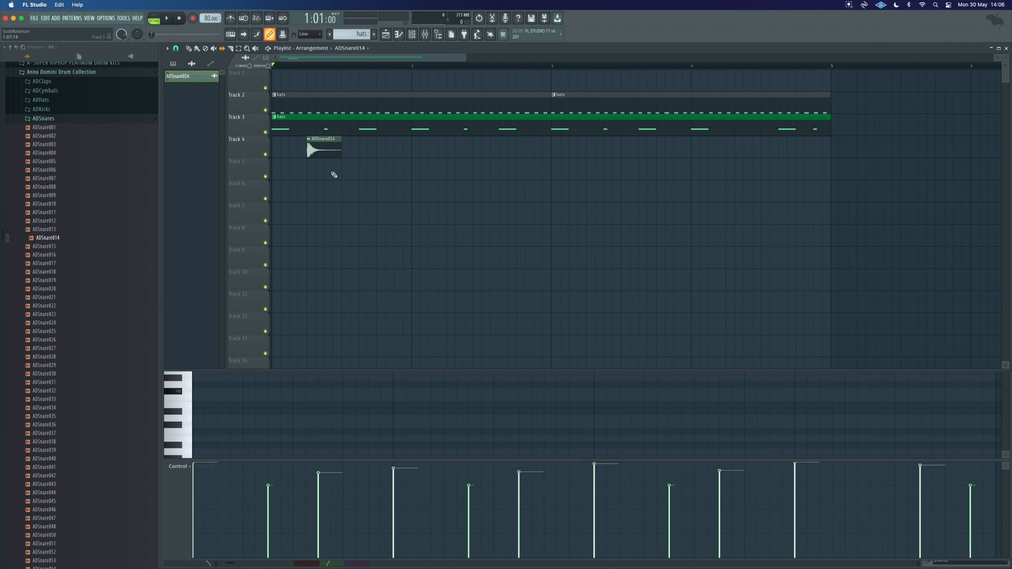
Step: Create a volume automation clip for the snare clip and move it to Track 5
click(309, 139)
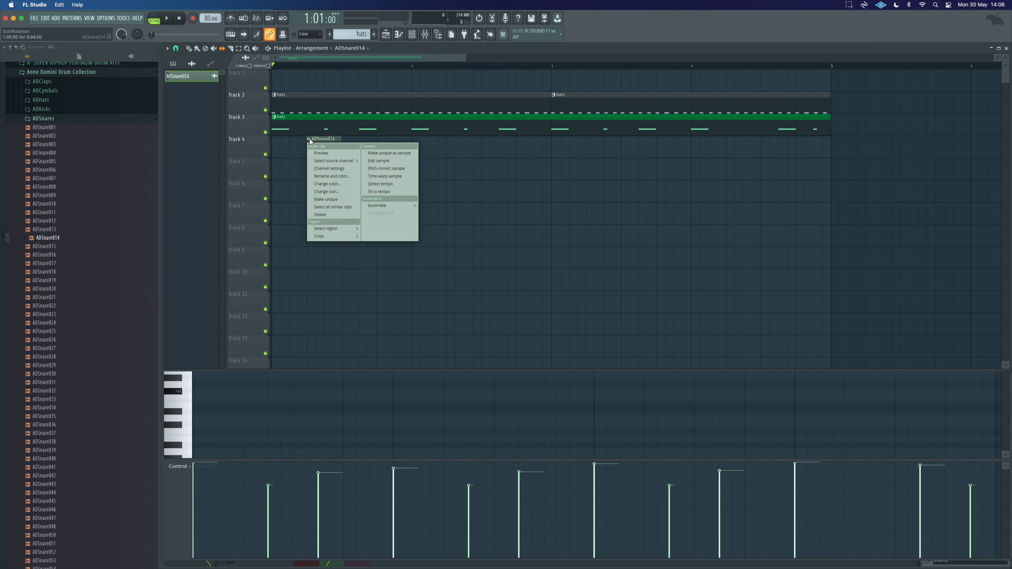
mouse_move(399, 206)
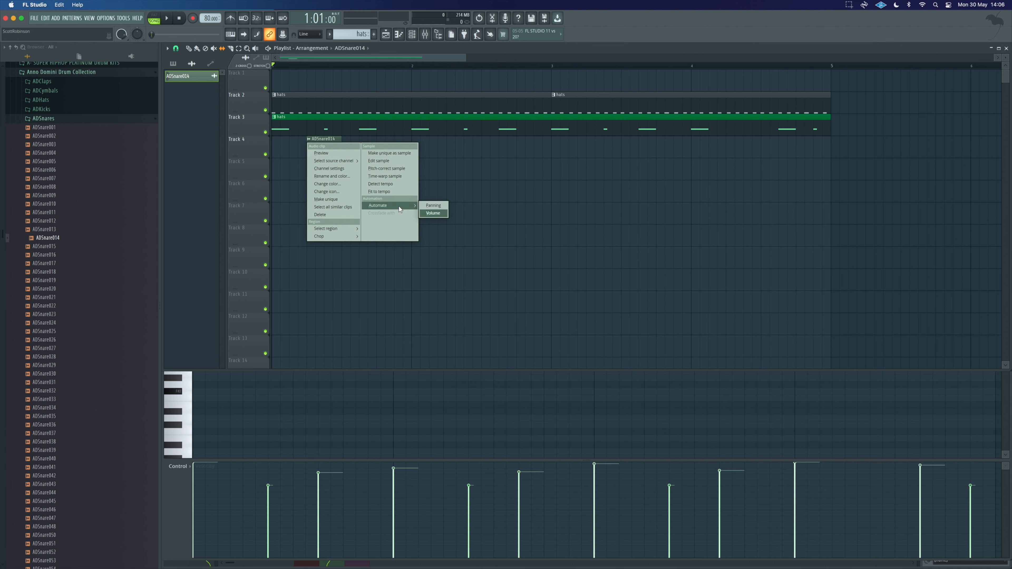
click(433, 214)
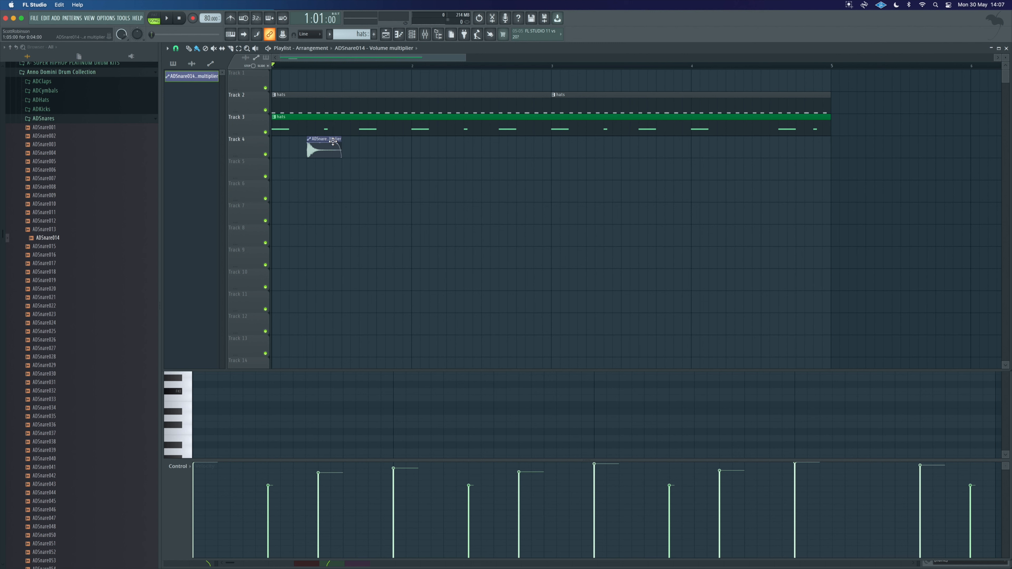
drag(323, 138, 323, 168)
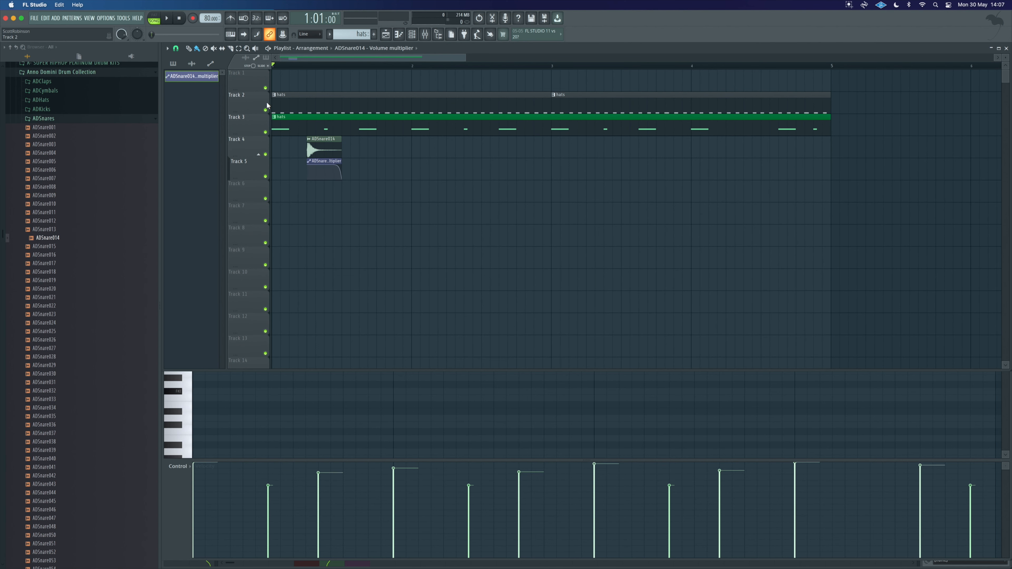
Step: Duplicate the snare clip with its automation into eight copies across the arrangement and play it
key(super+a)
drag(348, 170, 385, 142)
drag(418, 175, 455, 149)
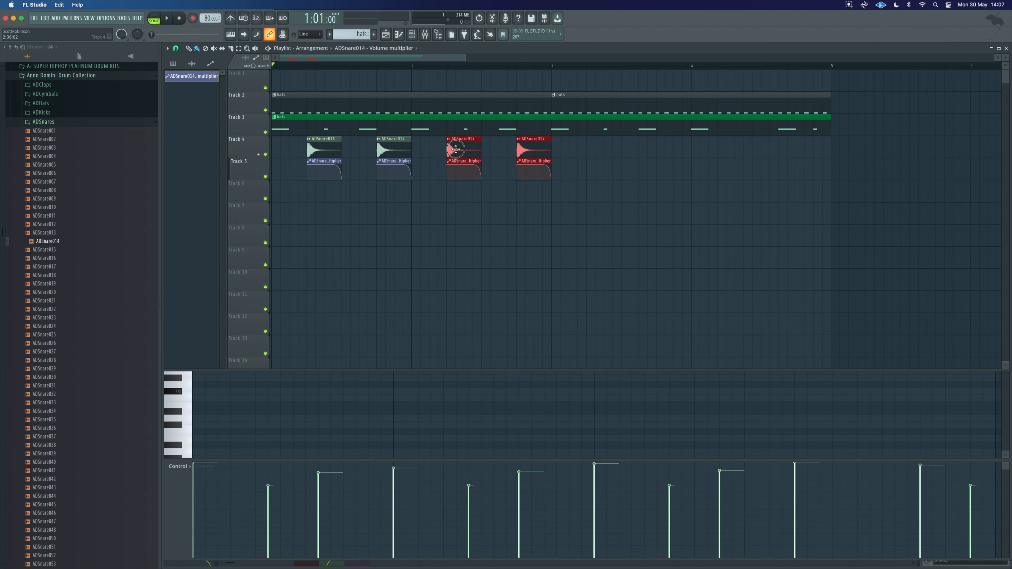
drag(559, 169, 600, 150)
click(565, 156)
key(space)
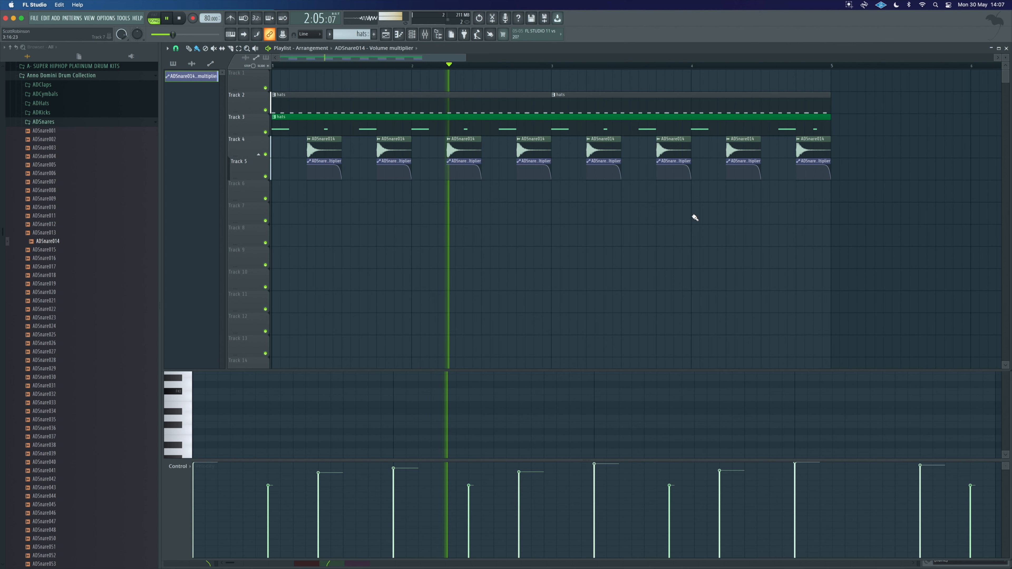
Step: Delete all the snare and automation clips from the arrangement
drag(845, 199, 311, 155)
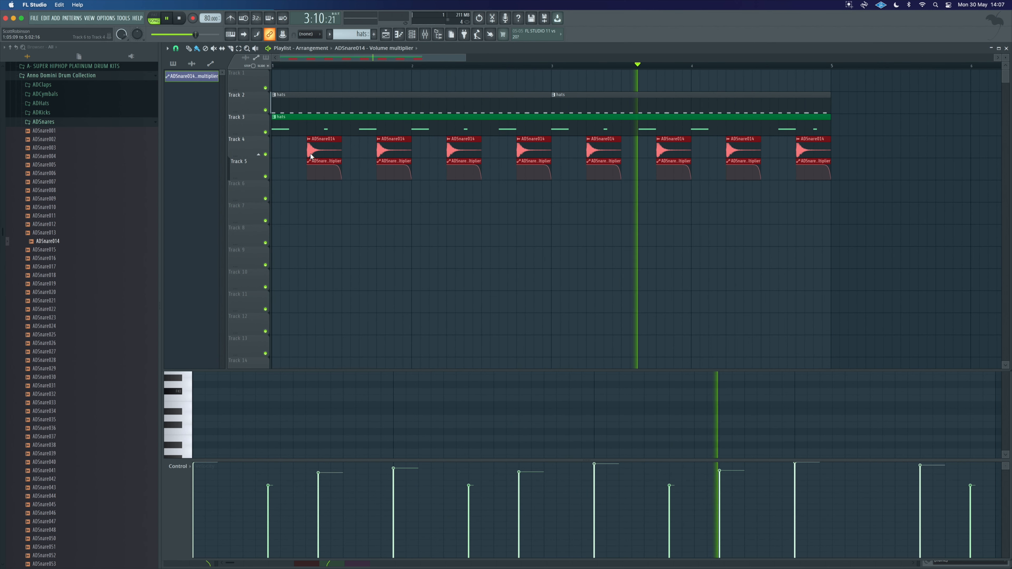
key(Delete)
key(space)
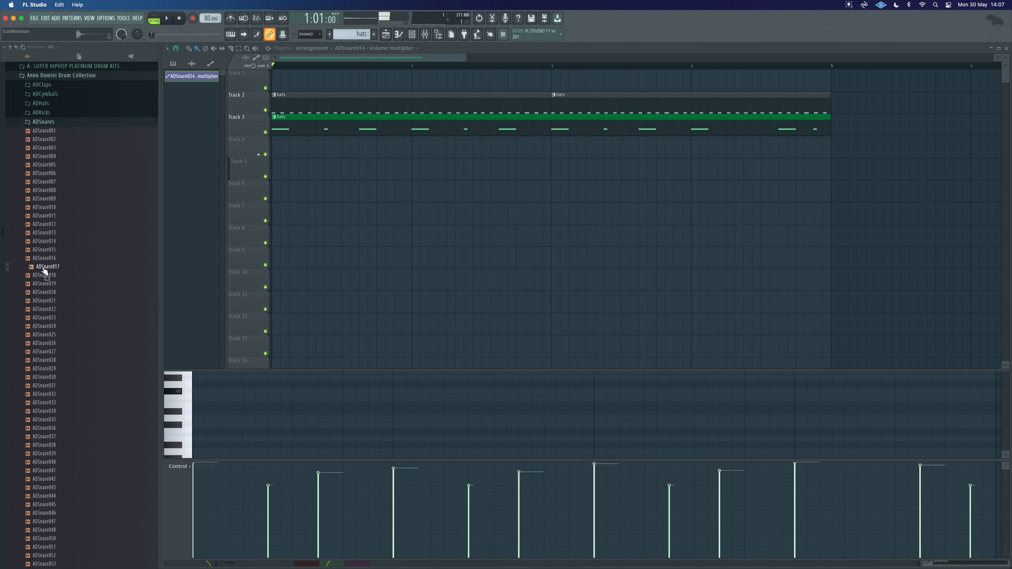
Step: Audition samples in the ADSnares folder and place ADSnare057 on Track 4 at beat 2, then play
scroll(47, 334, down, 1)
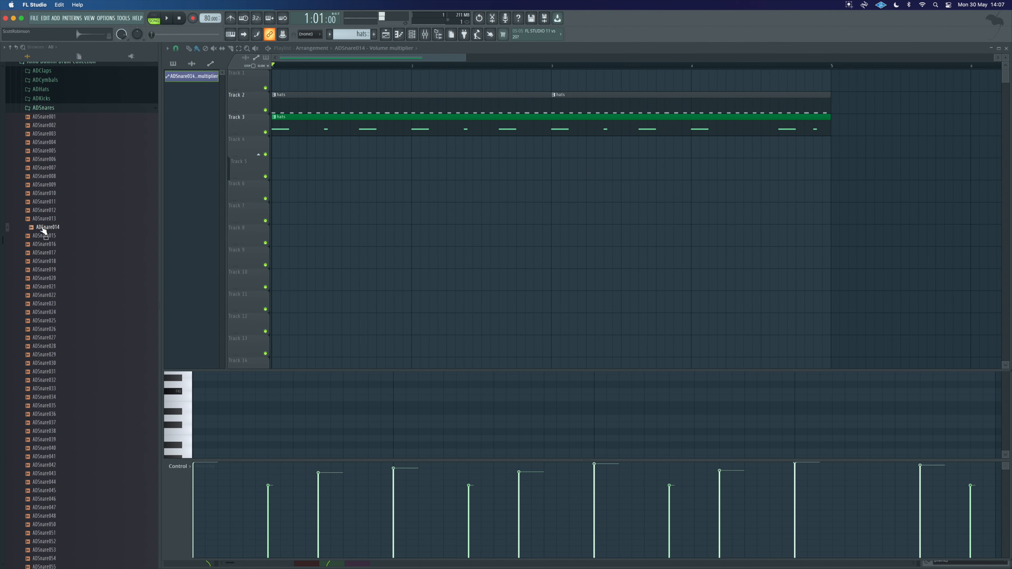
click(44, 239)
scroll(44, 387, down, 15)
click(47, 415)
click(47, 407)
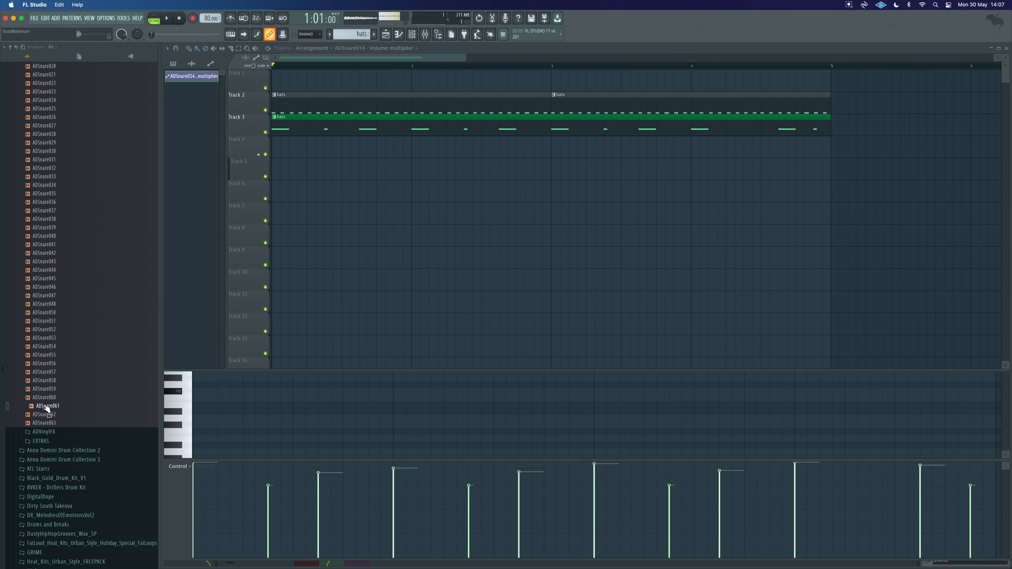
click(46, 392)
click(47, 399)
click(46, 381)
click(46, 374)
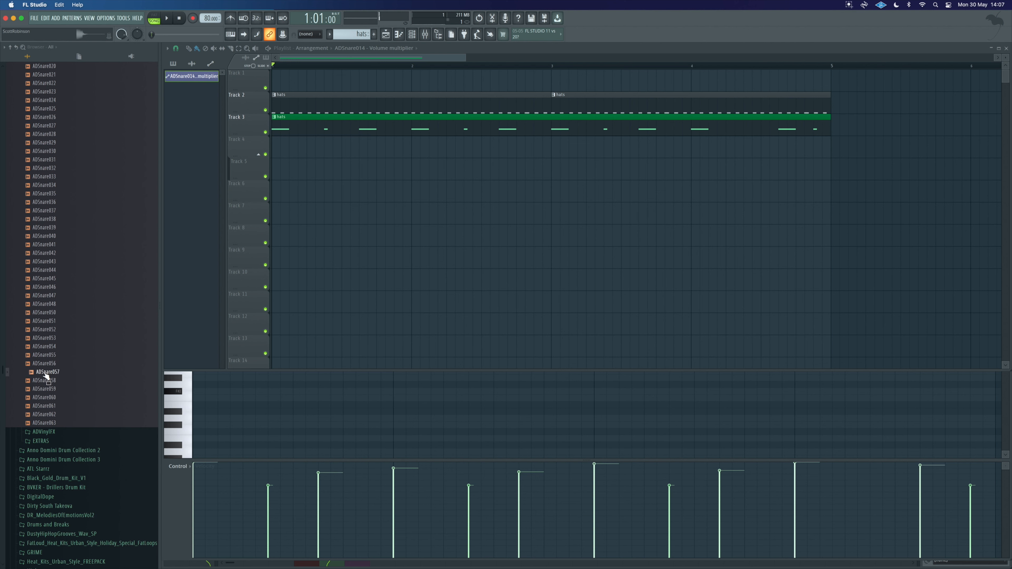
drag(45, 374, 311, 151)
key(space)
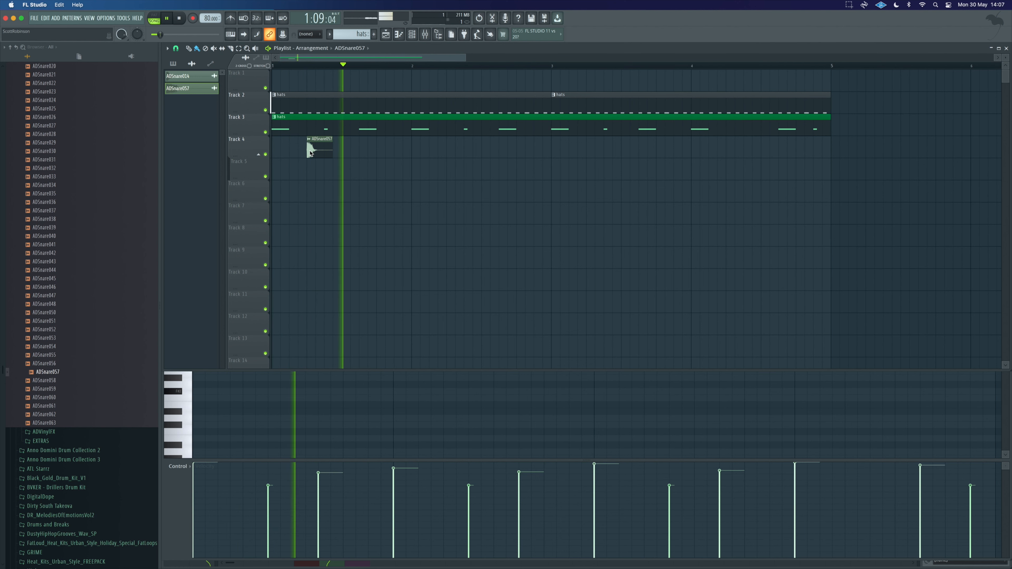
Step: Route the ADSnare057 channel to the Snare mixer insert and play the beat
double_click(318, 159)
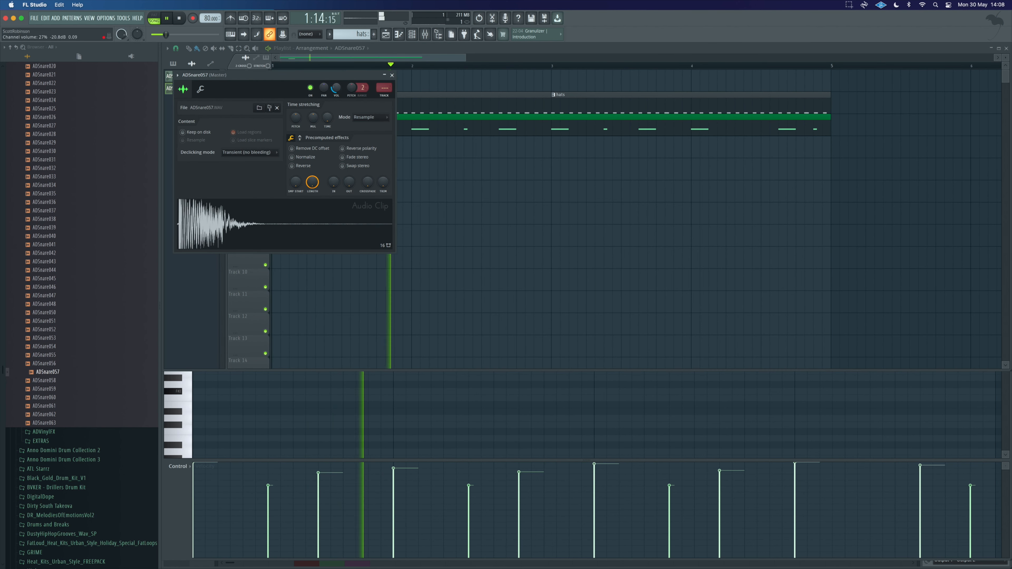
double_click(382, 89)
key(space)
mouse_move(385, 90)
mouse_down()
mouse_move(390, 68)
mouse_move(386, 103)
mouse_up()
key(space)
click(392, 75)
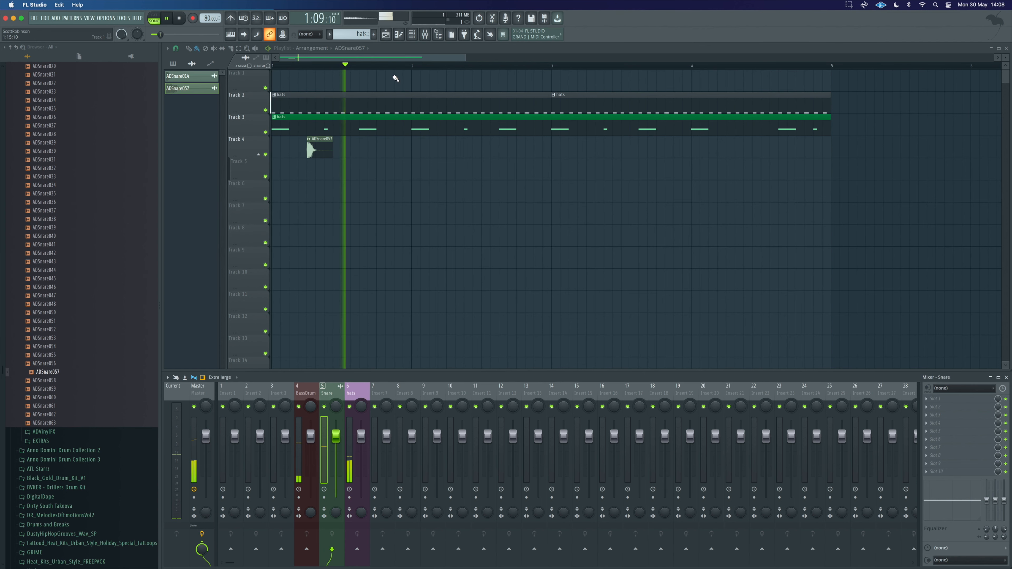
Step: Repeat the ADSnare057 clip across the whole arrangement and play the beat
key(space)
drag(376, 148, 305, 152)
key(ctrl+b)
click(585, 191)
key(space)
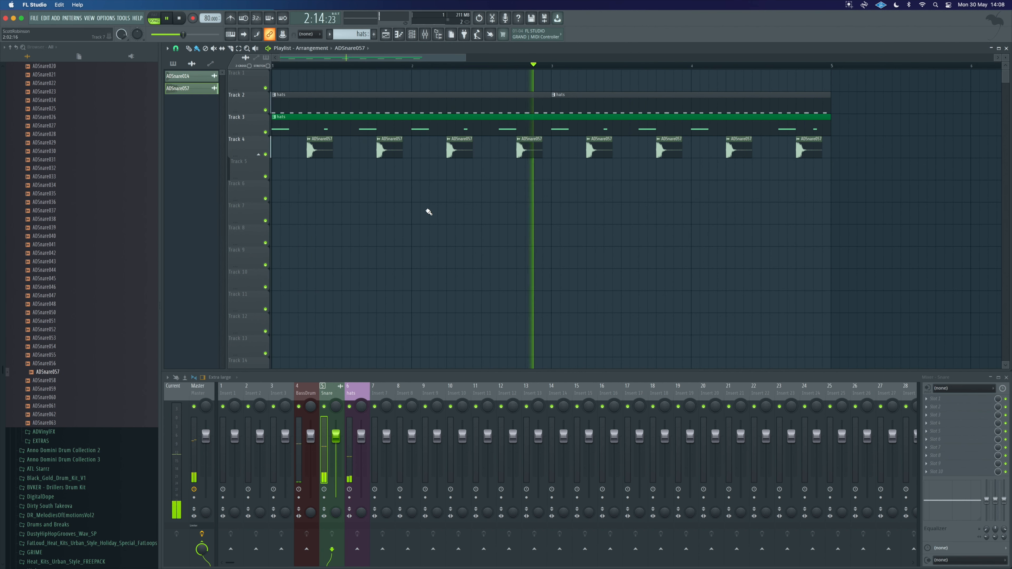
key(space)
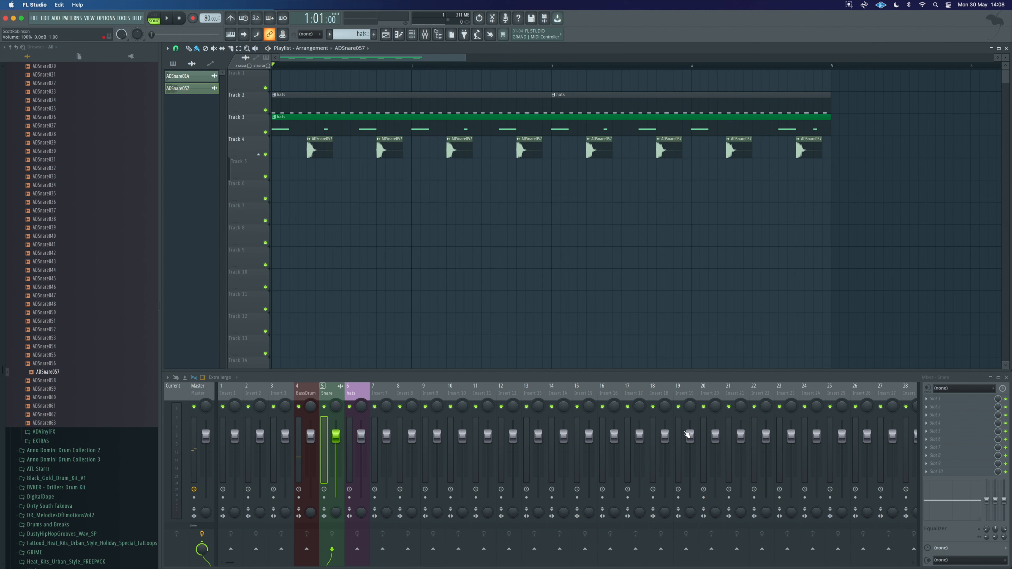
Step: Move mixer insert 10 to the far end of the mixer
drag(232, 565, 201, 567)
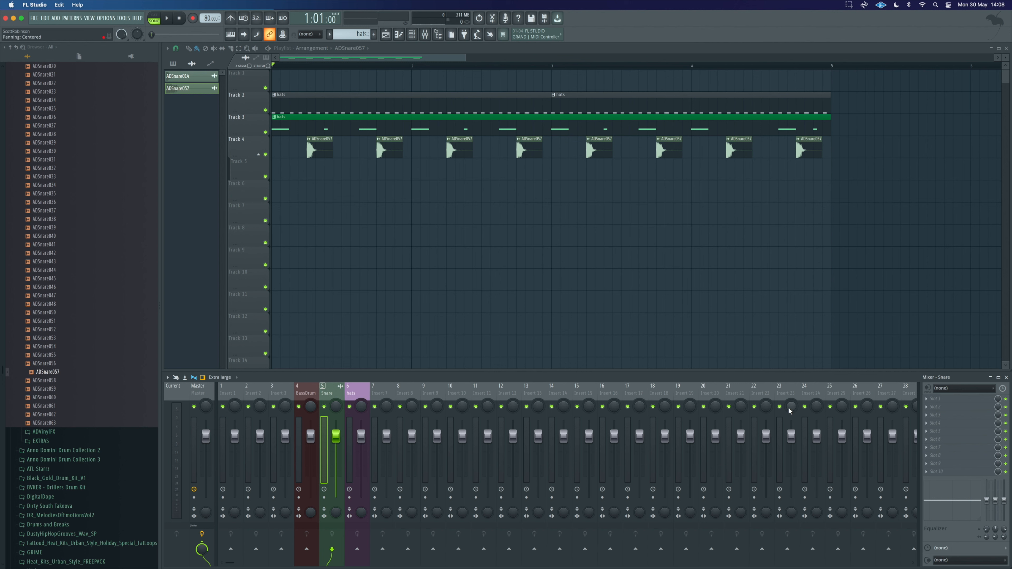
click(451, 435)
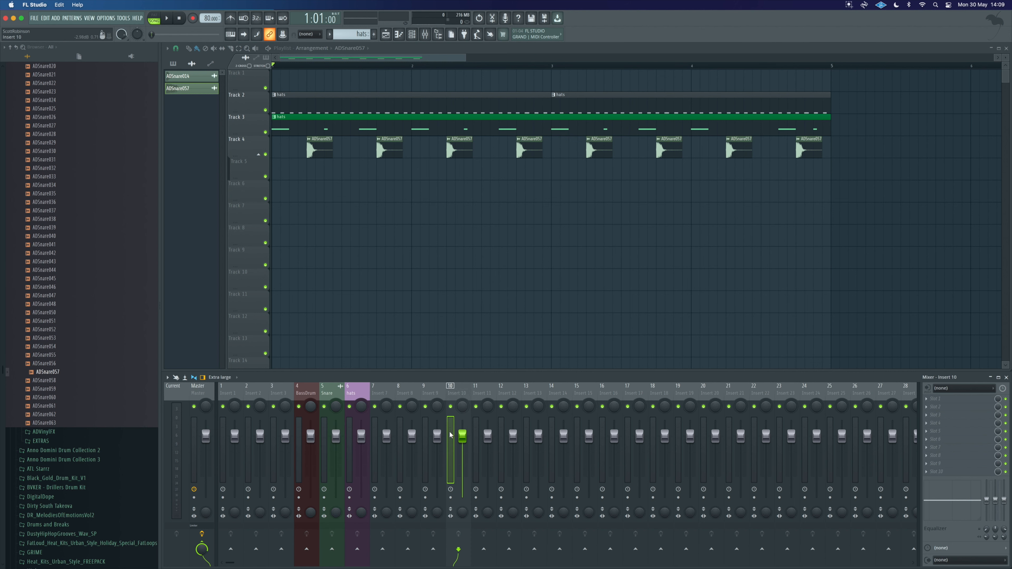
click(166, 378)
mouse_move(166, 381)
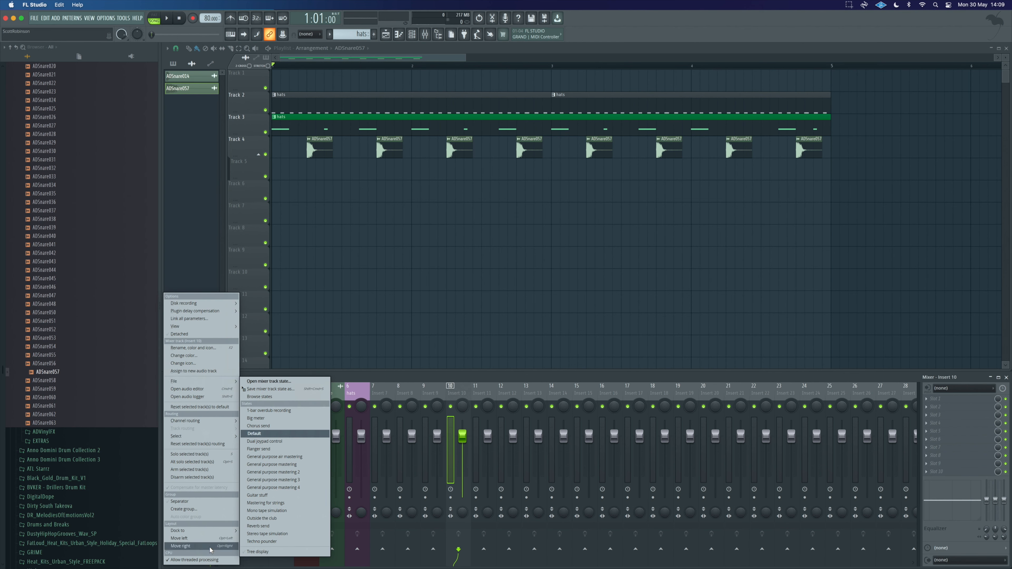
mouse_move(204, 531)
click(256, 547)
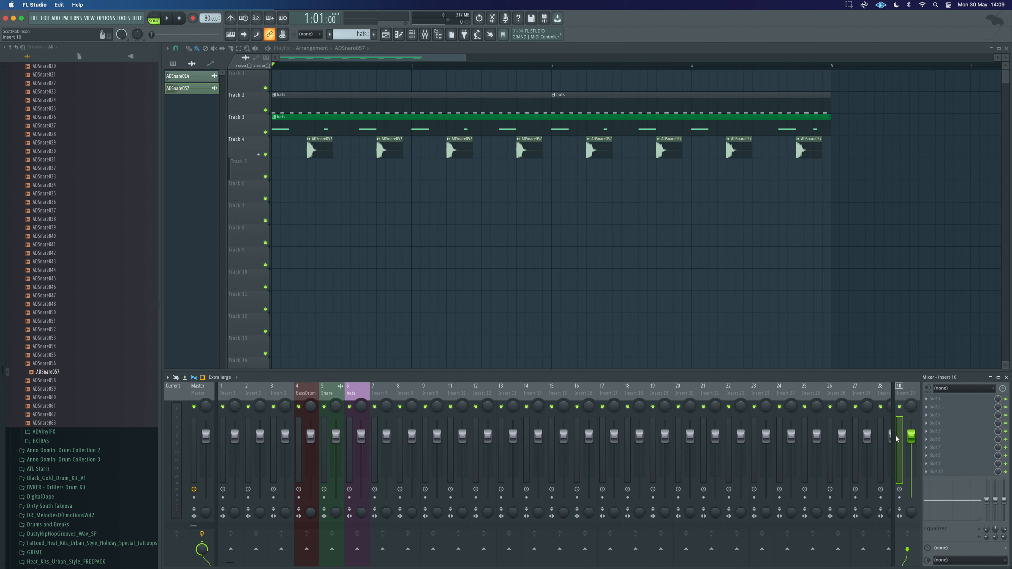
drag(893, 417, 874, 418)
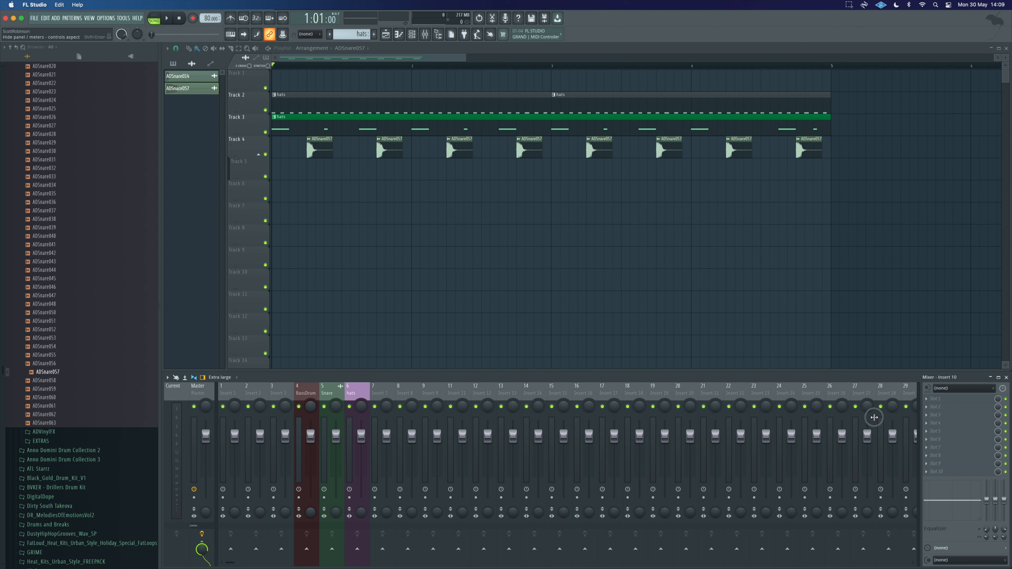
click(920, 418)
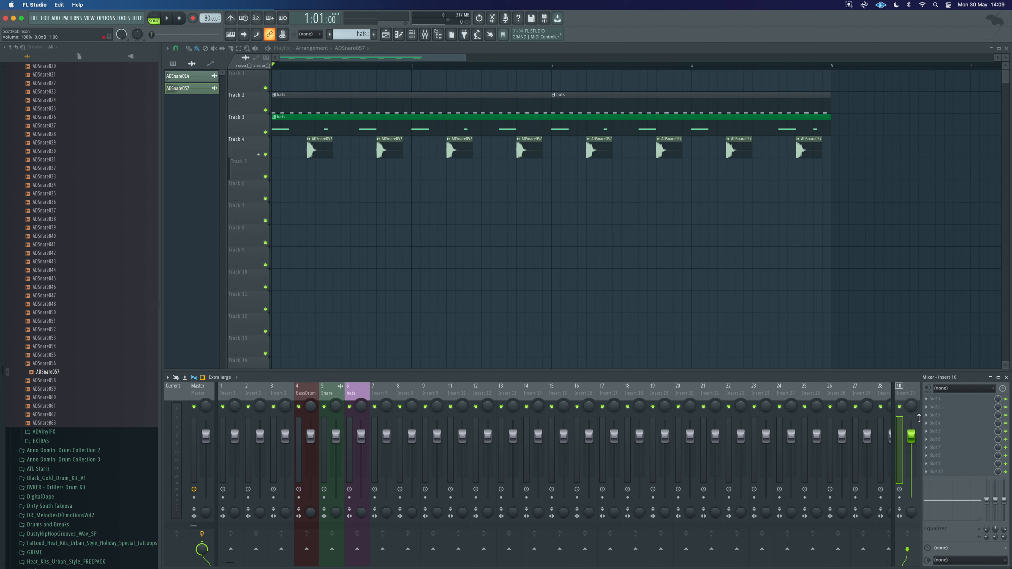
Step: Rename that mixer insert to Verb
key(F2)
click(896, 418)
click(955, 444)
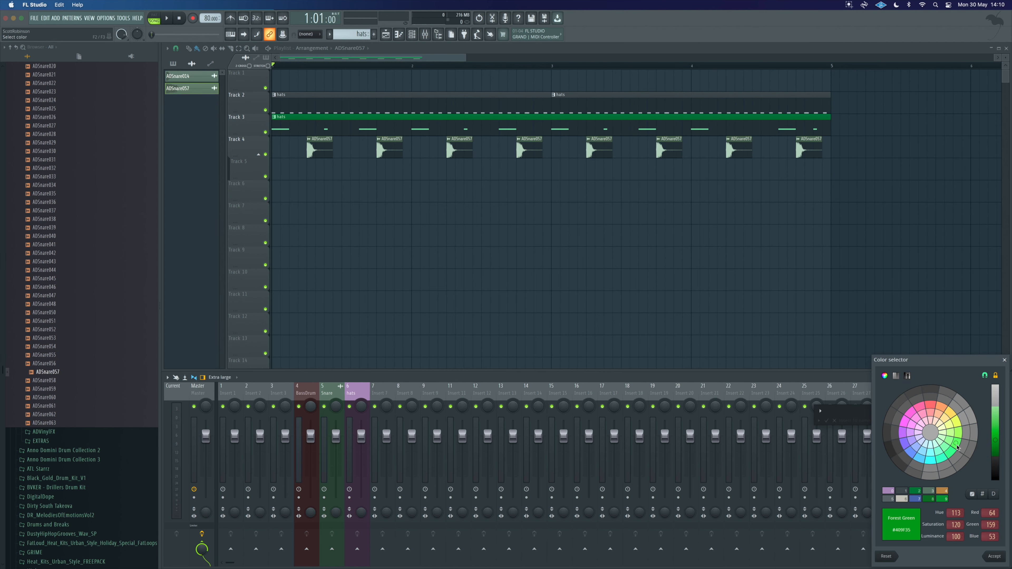
click(862, 359)
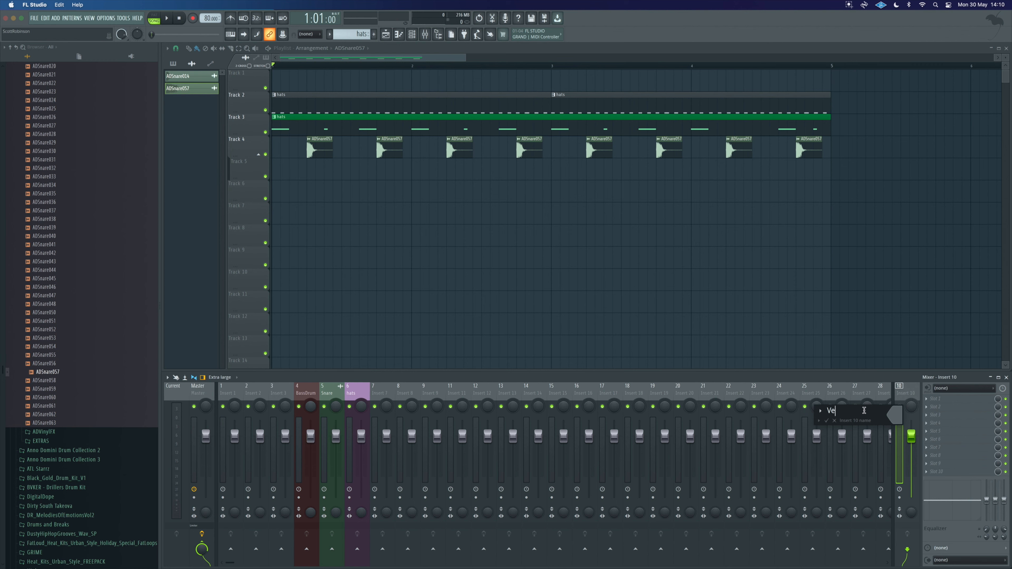
key(Return)
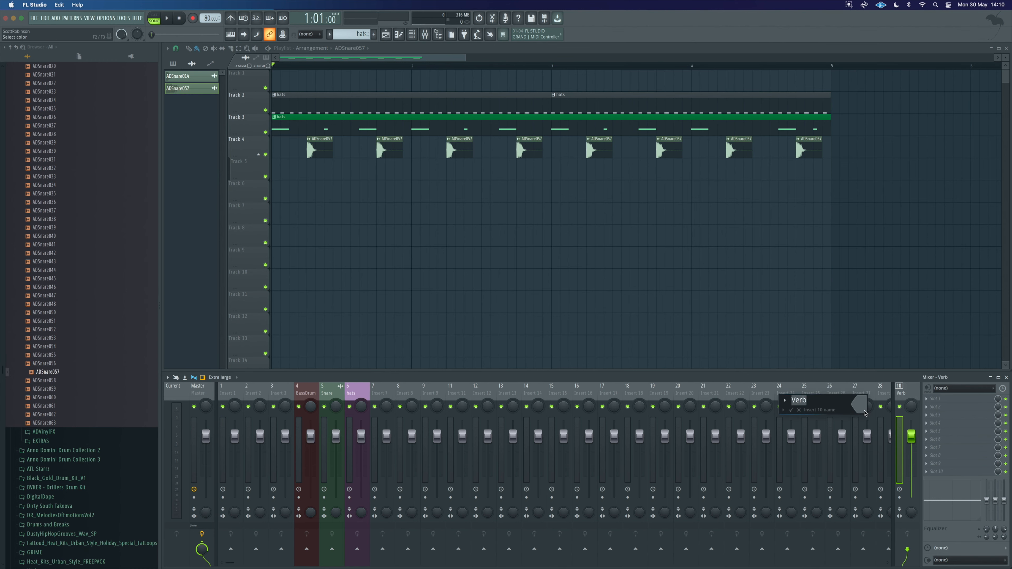
Step: Search the plugin picker for rev and load Fruity Reverb 2 onto the Verb insert
key(F8)
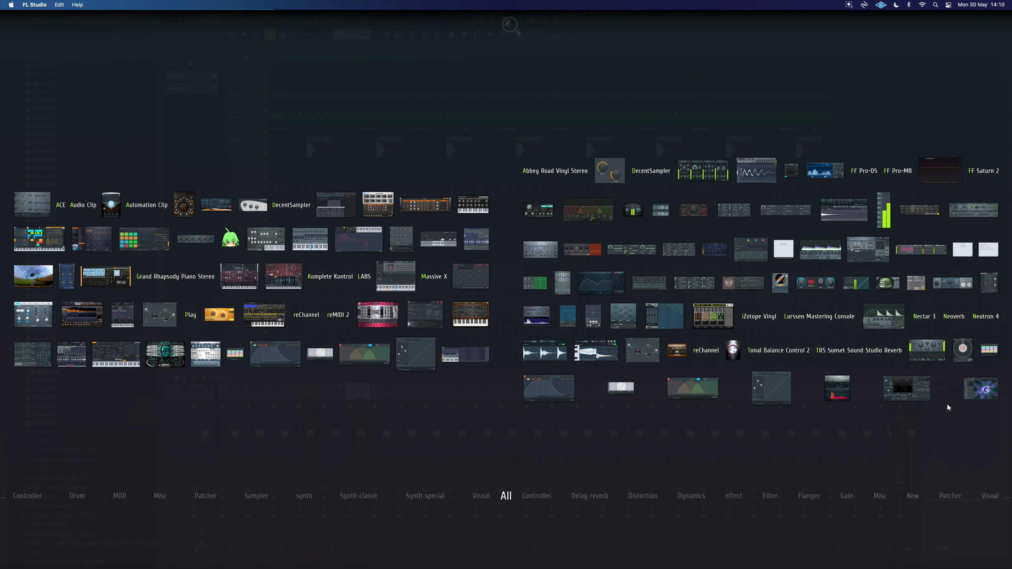
text(rev)
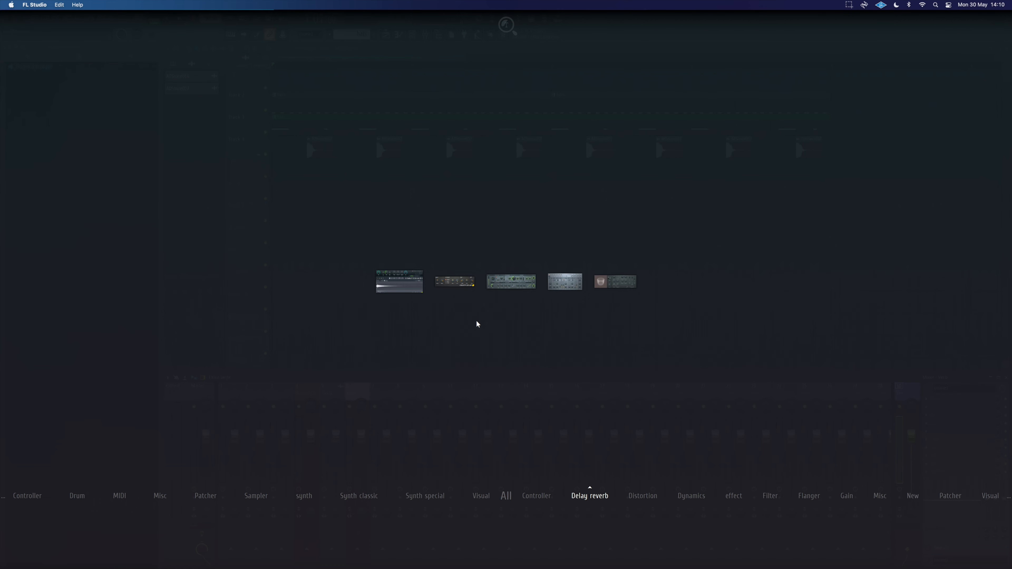
drag(610, 283, 954, 400)
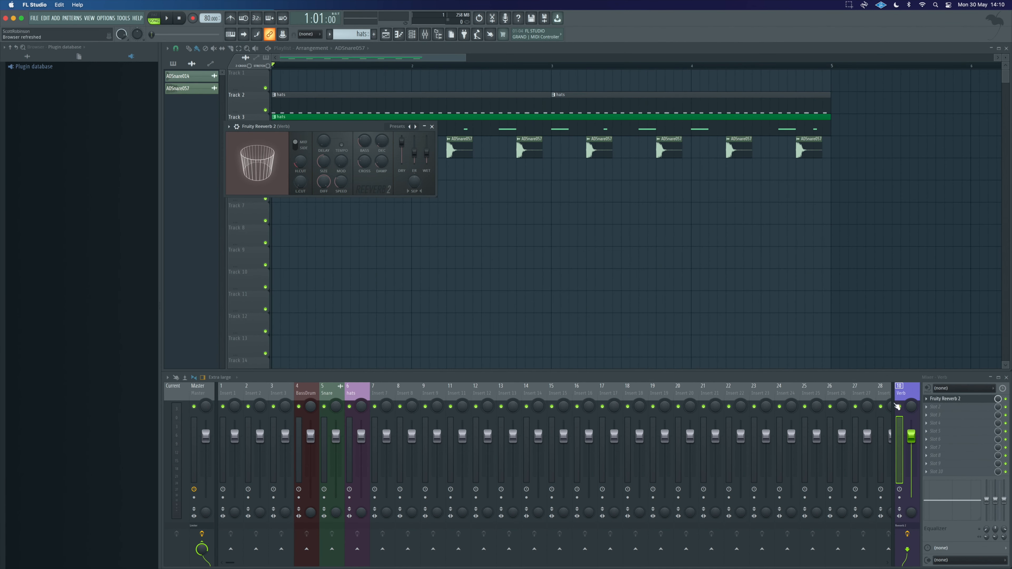
Step: Send the Snare mixer insert to the Verb insert at 100% send level and play the beat
key(space)
key(space)
click(326, 424)
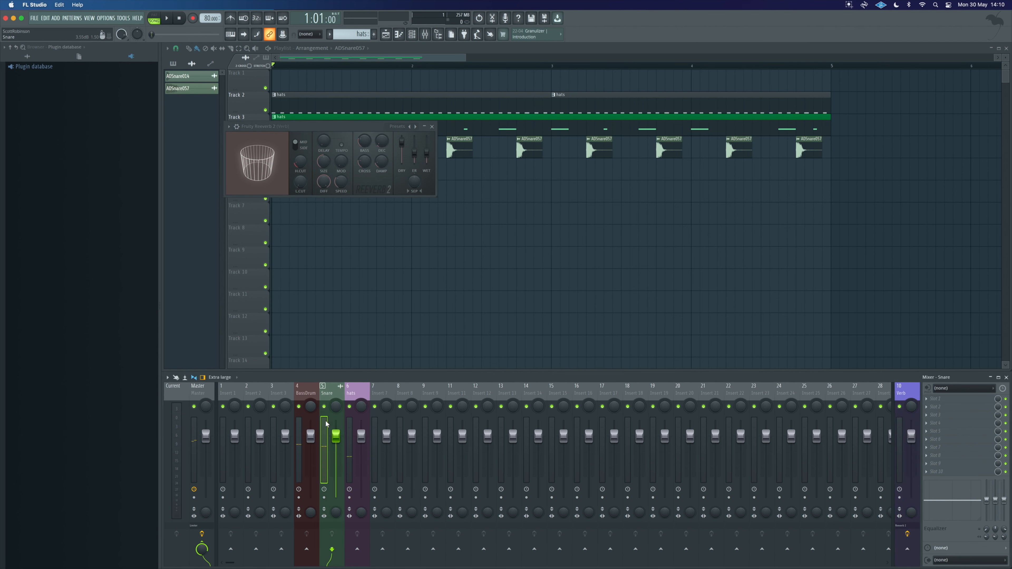
click(908, 551)
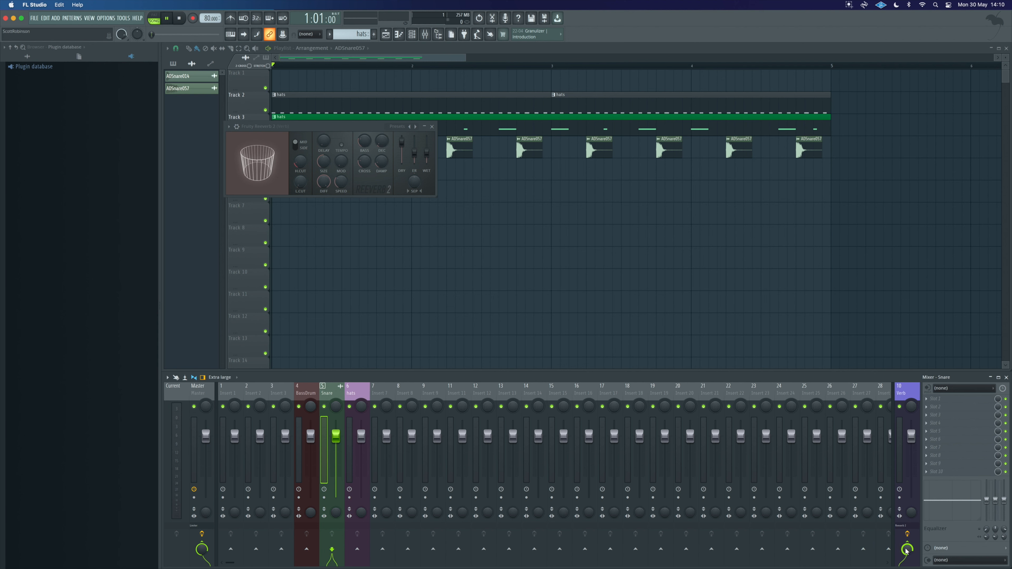
key(space)
Step: Play the beat with the snare reverb, then close the Fruity Reverb 2 plugin window
key(space)
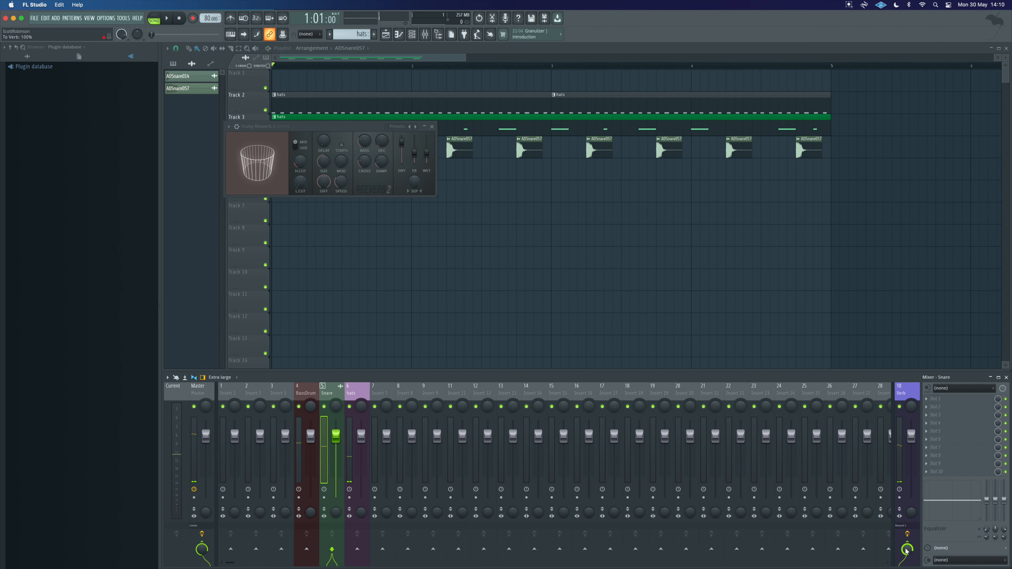
drag(909, 556, 909, 553)
drag(397, 150, 427, 135)
key(space)
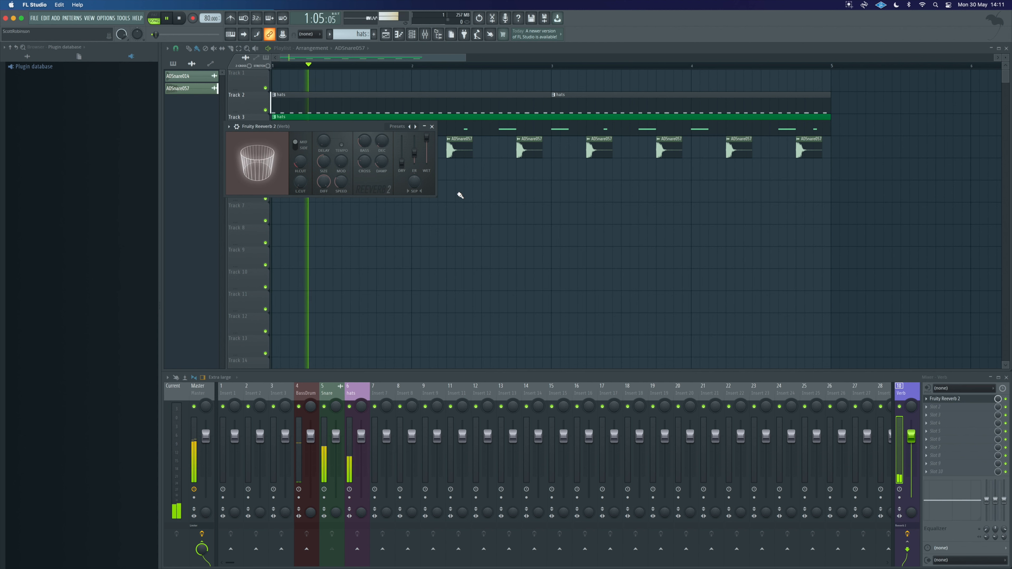
drag(530, 194, 540, 200)
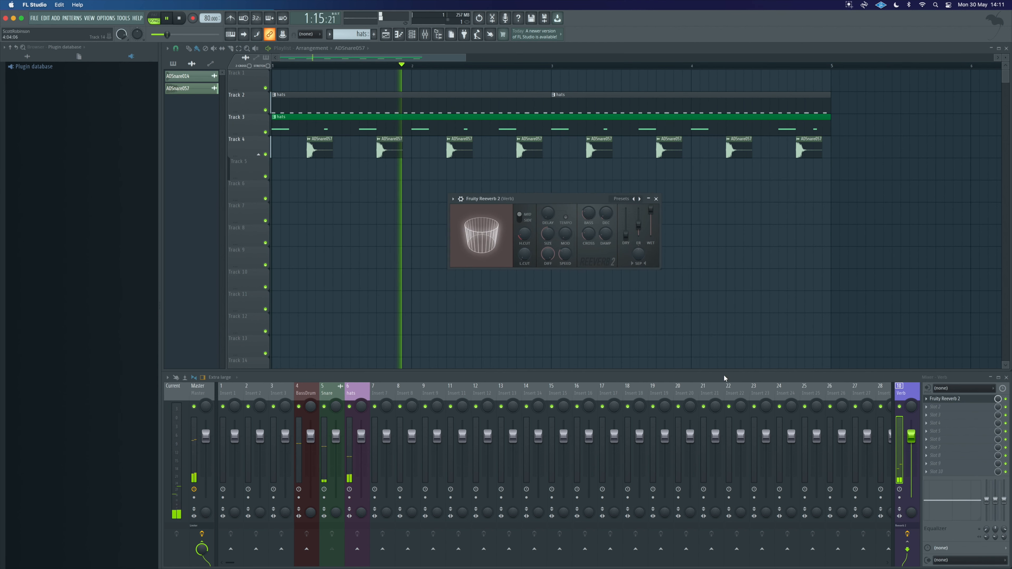
click(326, 439)
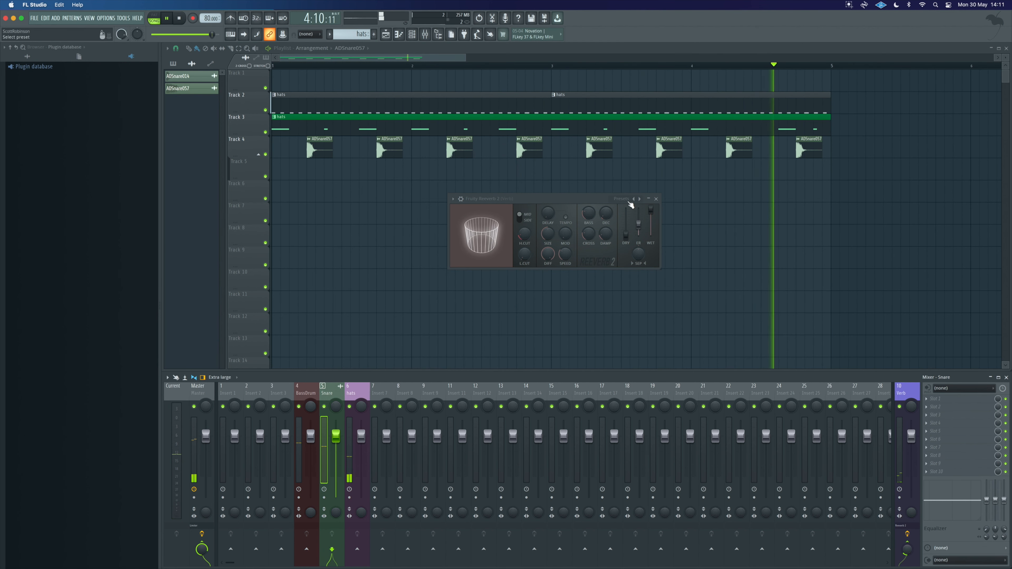
click(656, 199)
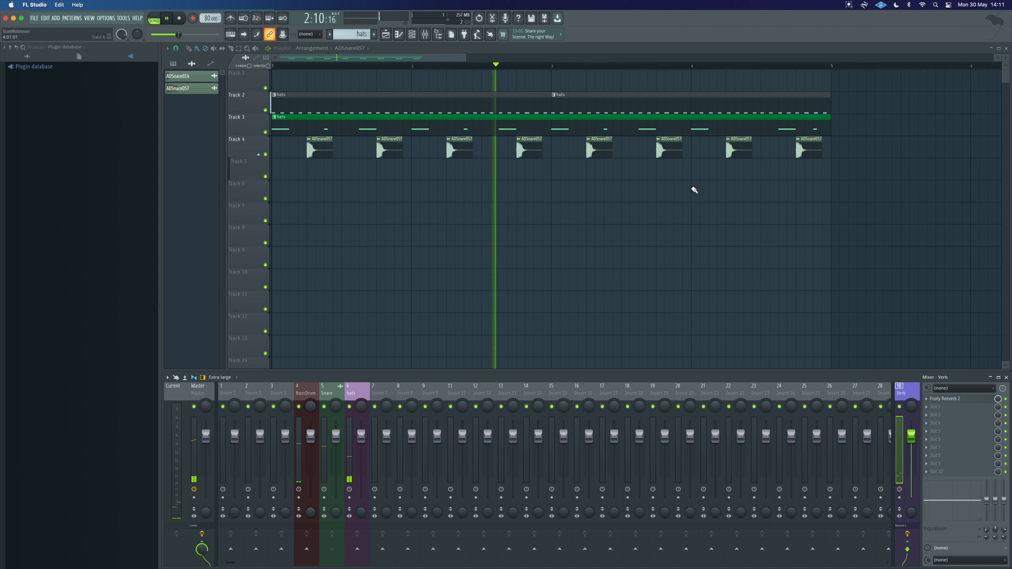
key(space)
Step: Try quick-quantizing the start times of all hats notes in the piano roll, then undo it
double_click(414, 102)
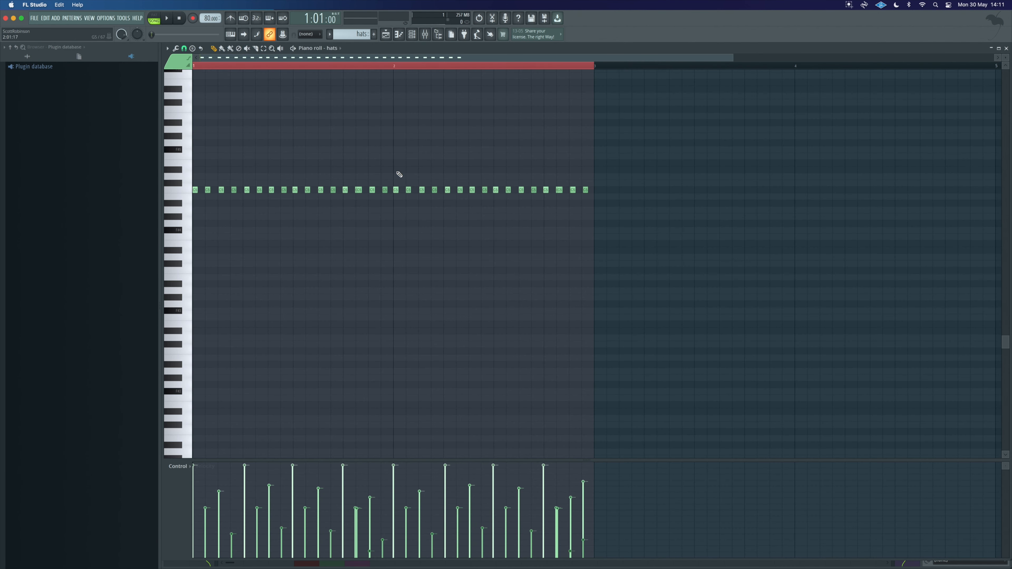
drag(515, 194, 180, 182)
click(167, 49)
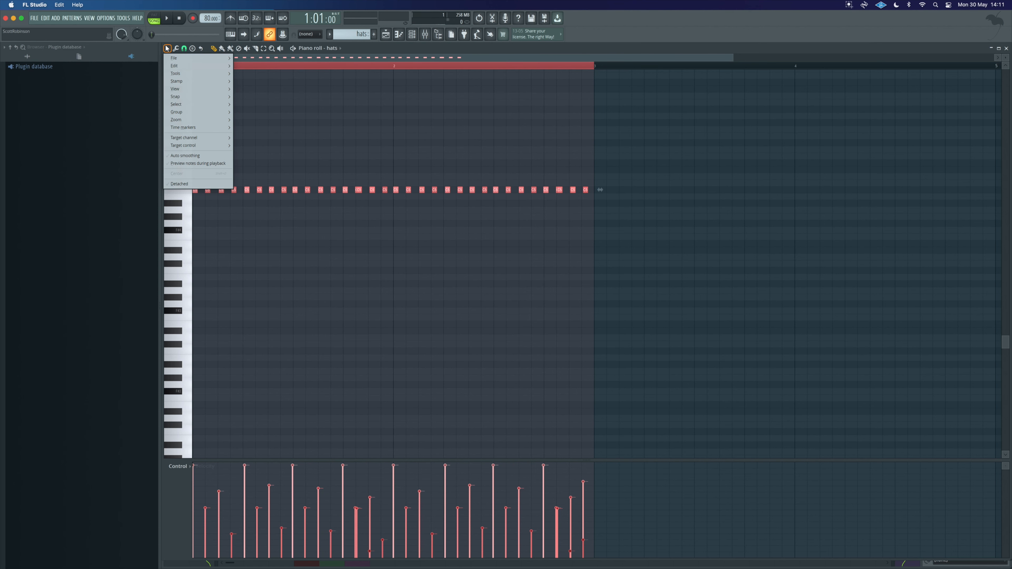
mouse_move(186, 73)
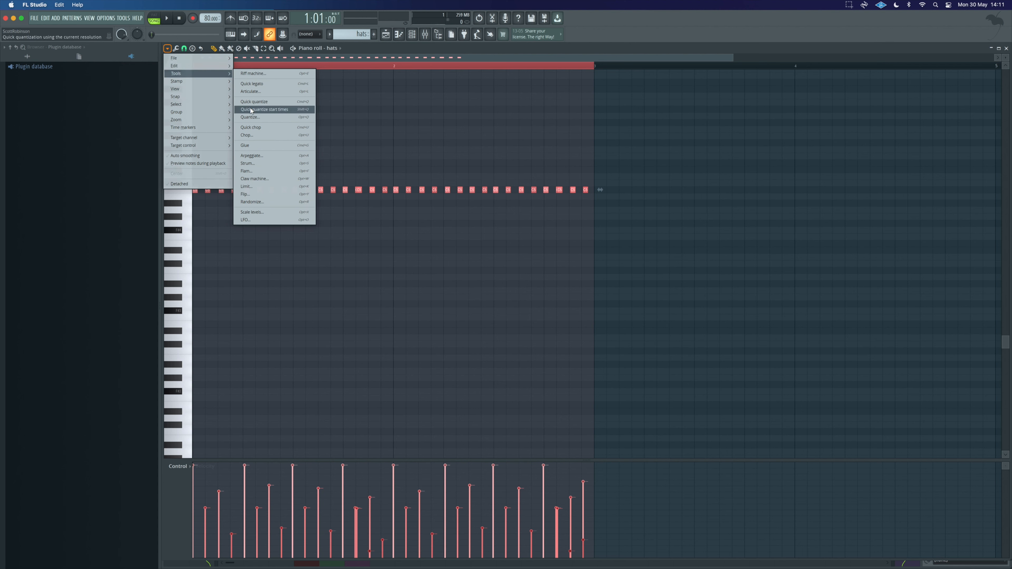
click(278, 101)
key(space)
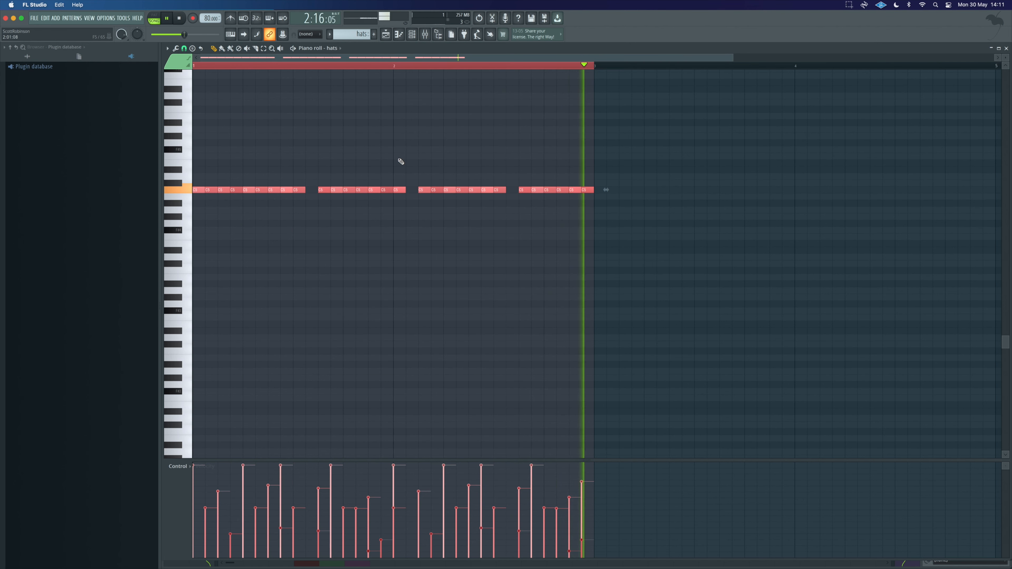
key(space)
key(super+z)
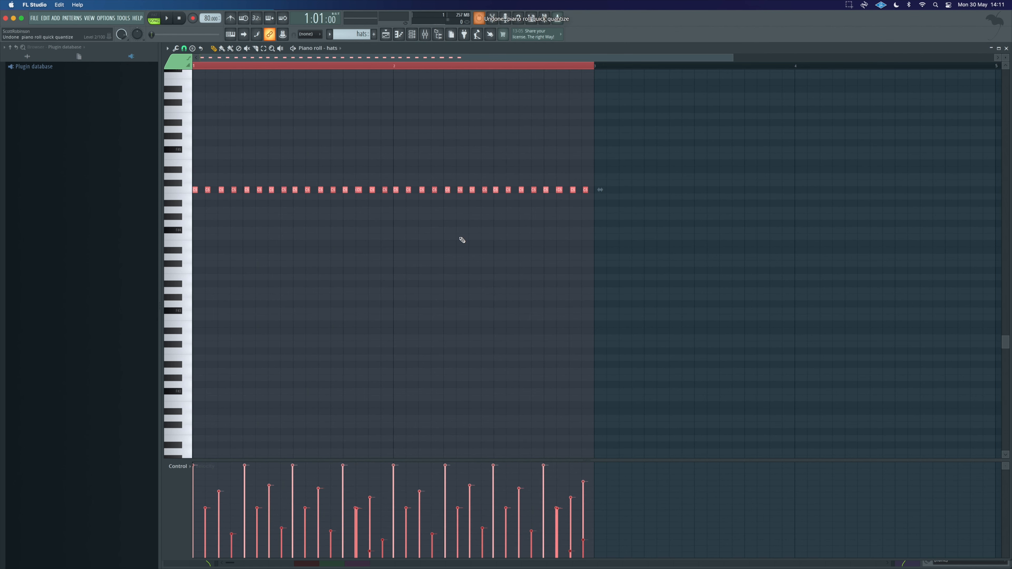
Step: Open the Quantize tool for the hats notes and adjust its sensitivity and start time strength
click(167, 49)
mouse_move(187, 72)
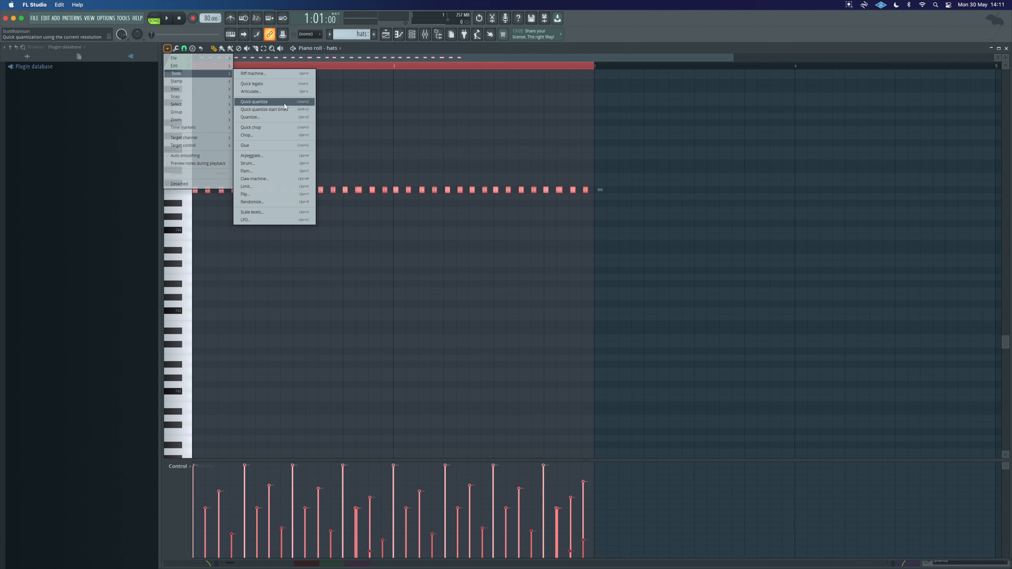
click(277, 118)
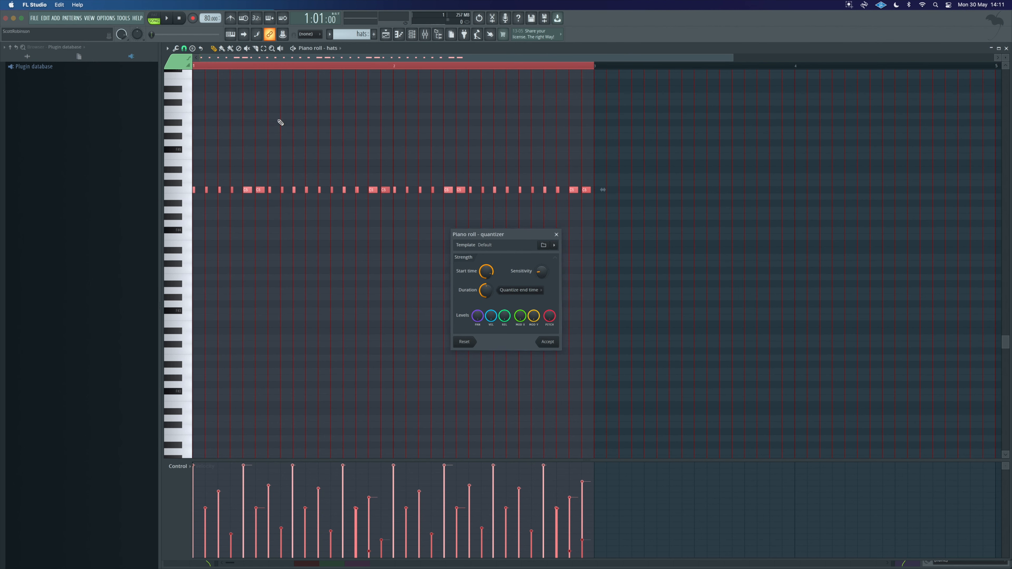
key(space)
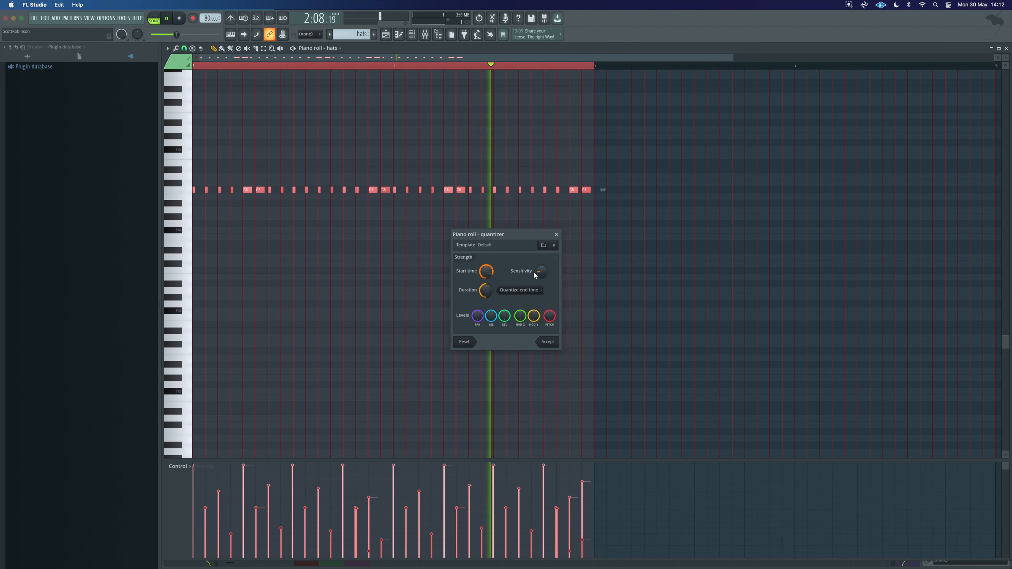
drag(542, 275, 542, 239)
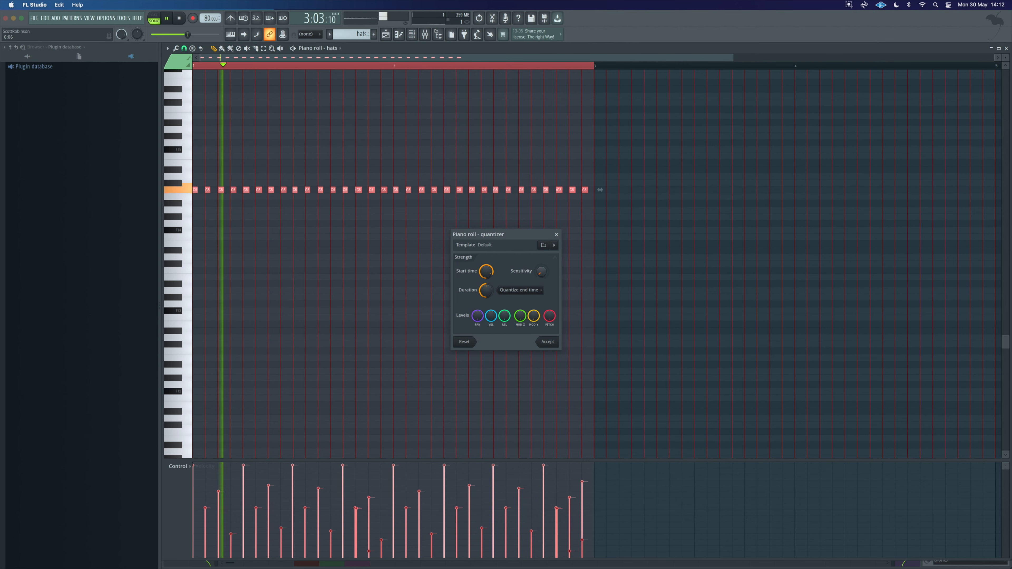
mouse_move(542, 275)
mouse_down()
mouse_move(543, 305)
mouse_move(542, 275)
mouse_move(542, 285)
mouse_up()
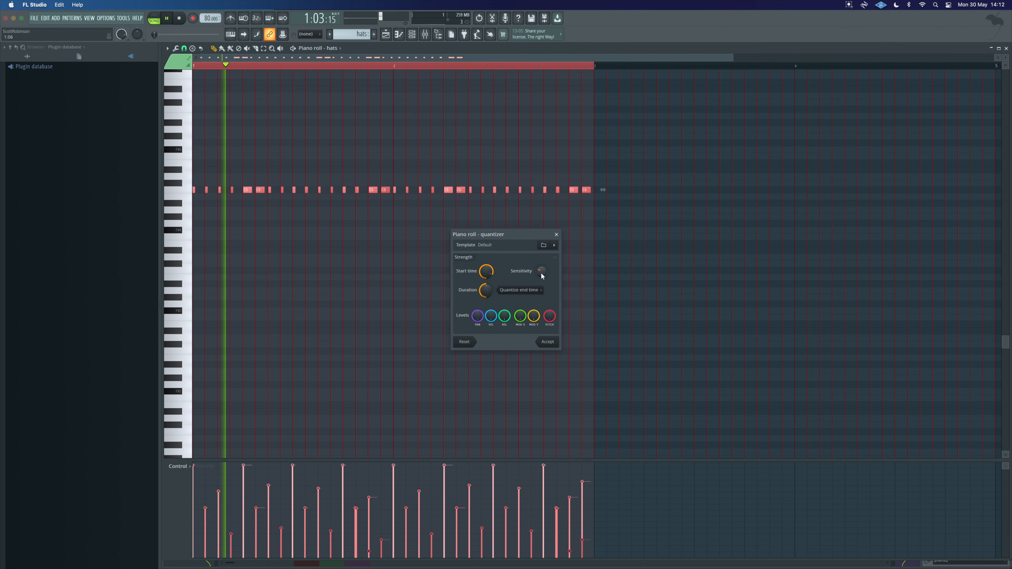
mouse_move(486, 291)
mouse_down()
mouse_move(486, 275)
mouse_move(486, 308)
mouse_move(486, 278)
mouse_up()
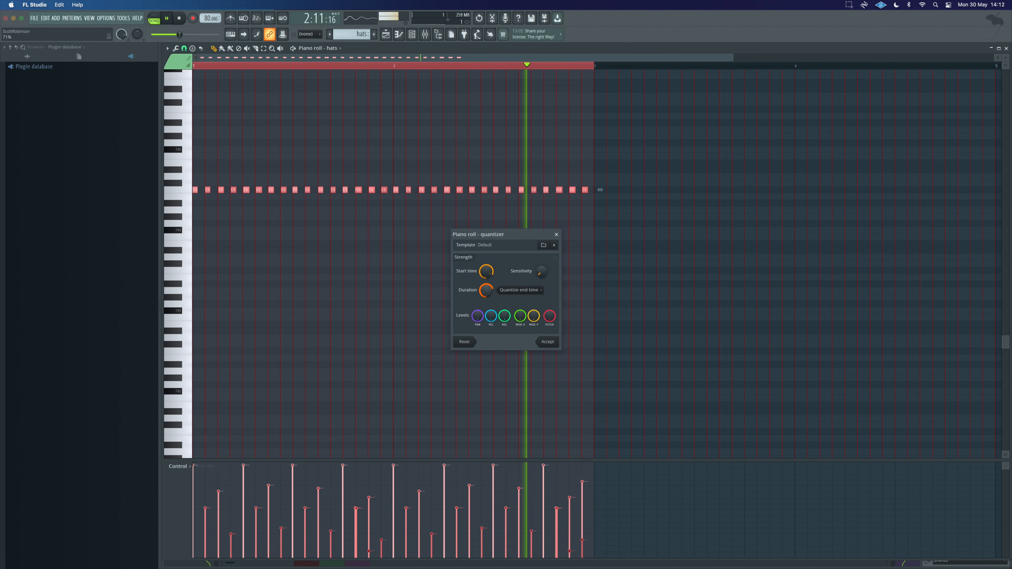
Step: Load the 16_MPC1 groove template into the quantizer and set start time strength to about 72%
click(544, 246)
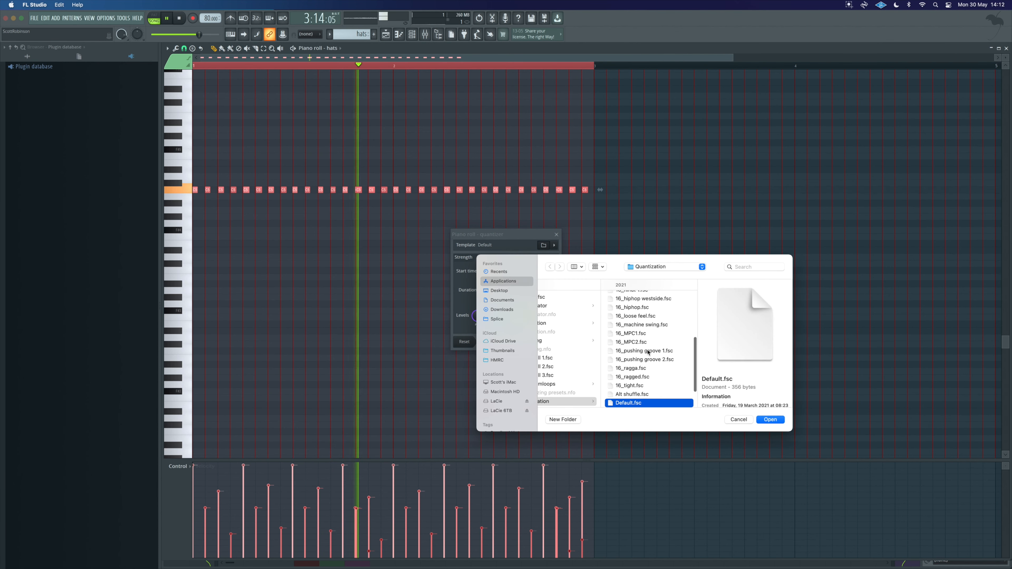
click(631, 334)
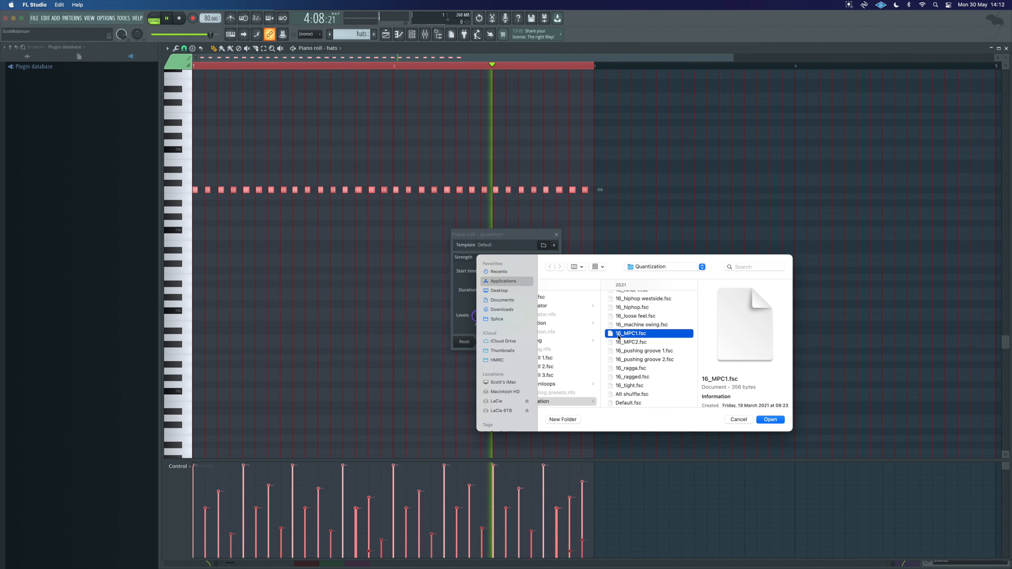
click(769, 420)
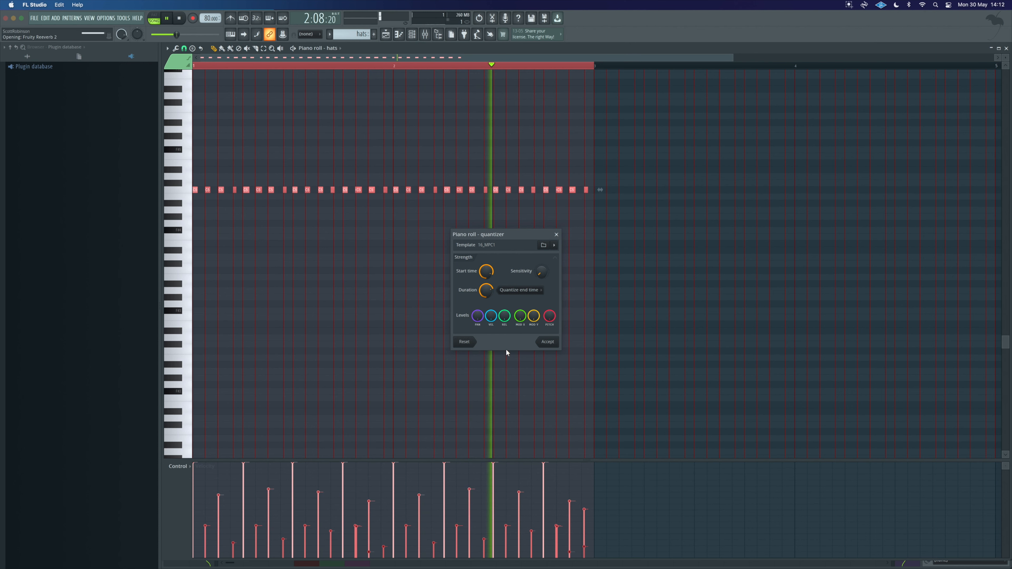
mouse_move(485, 272)
mouse_down()
mouse_move(486, 301)
mouse_move(486, 291)
mouse_up()
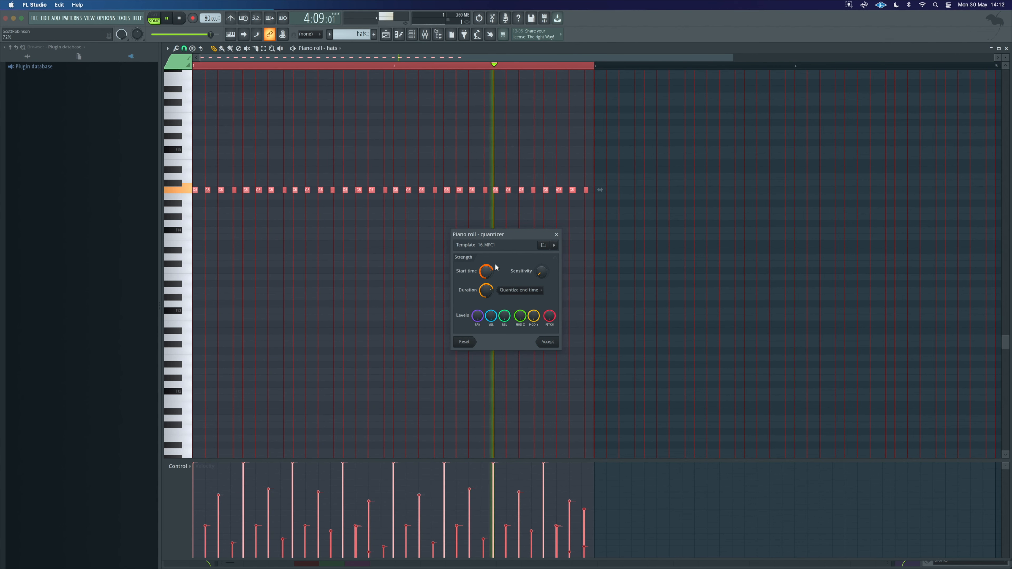
Step: Load the 16_amen groove template, set start time strength to about 61%, and accept the quantize
click(544, 245)
scroll(581, 319, up, 5)
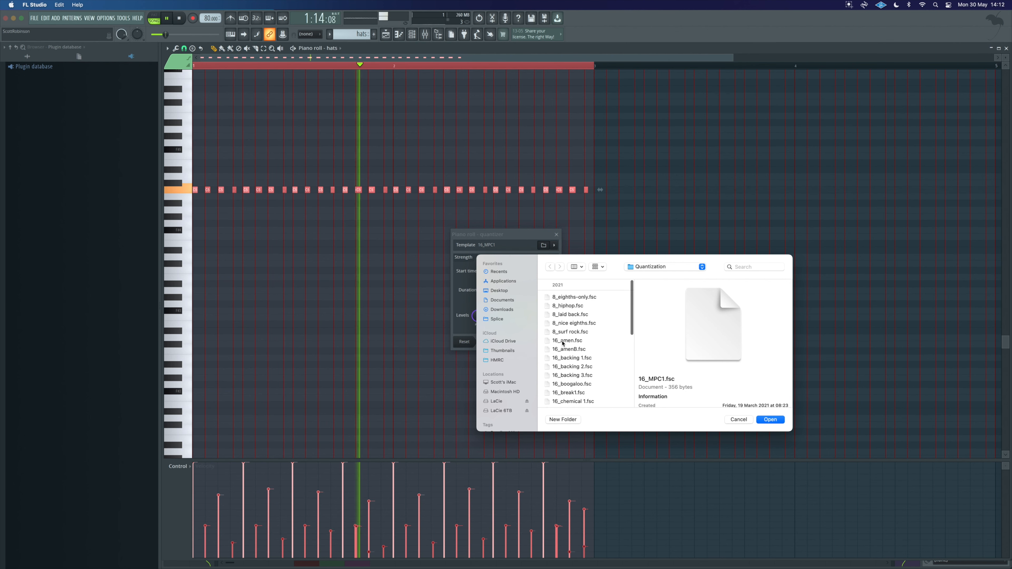
click(574, 340)
click(770, 419)
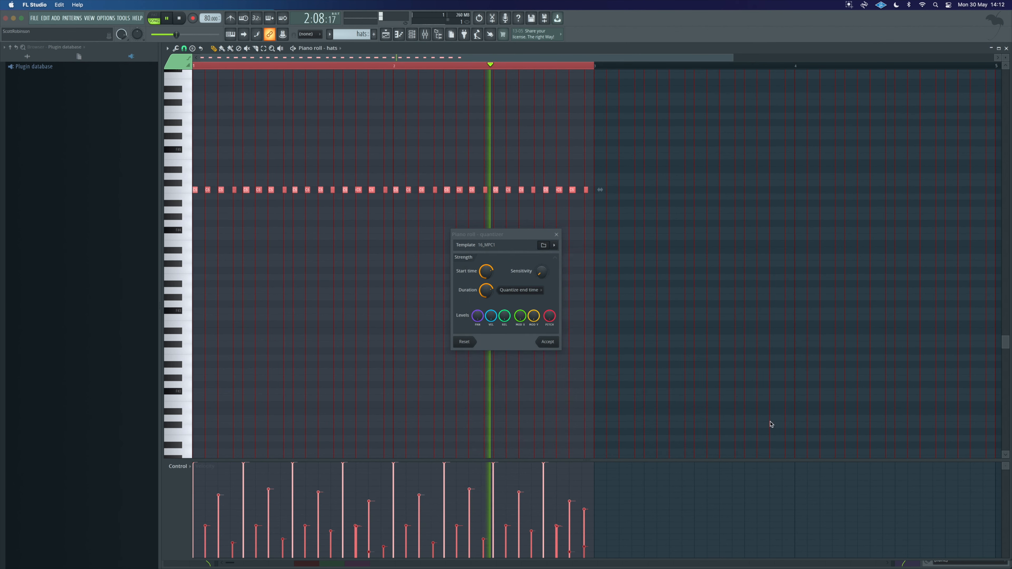
mouse_move(487, 273)
mouse_down()
mouse_move(488, 319)
mouse_move(488, 277)
mouse_up()
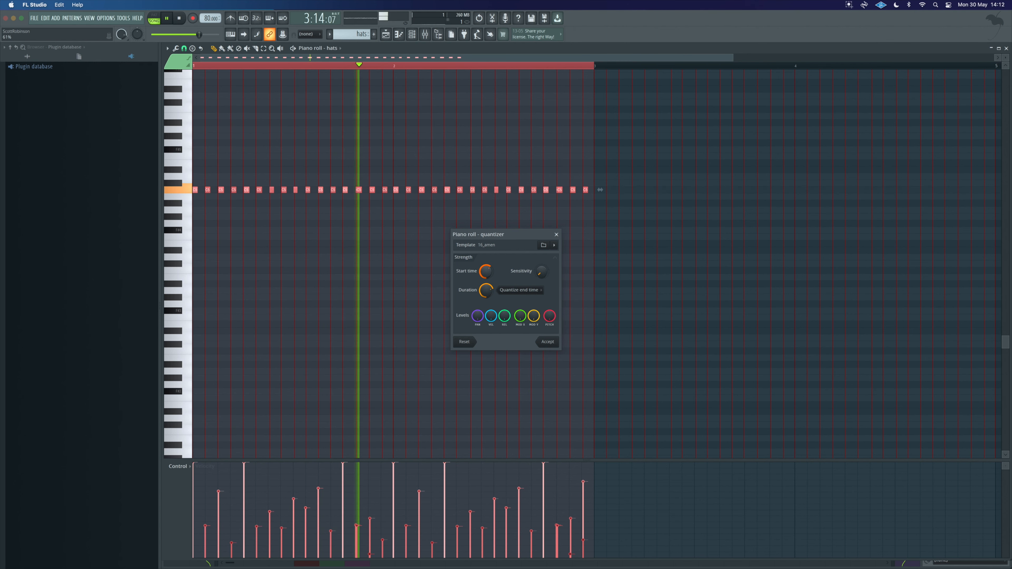
click(546, 341)
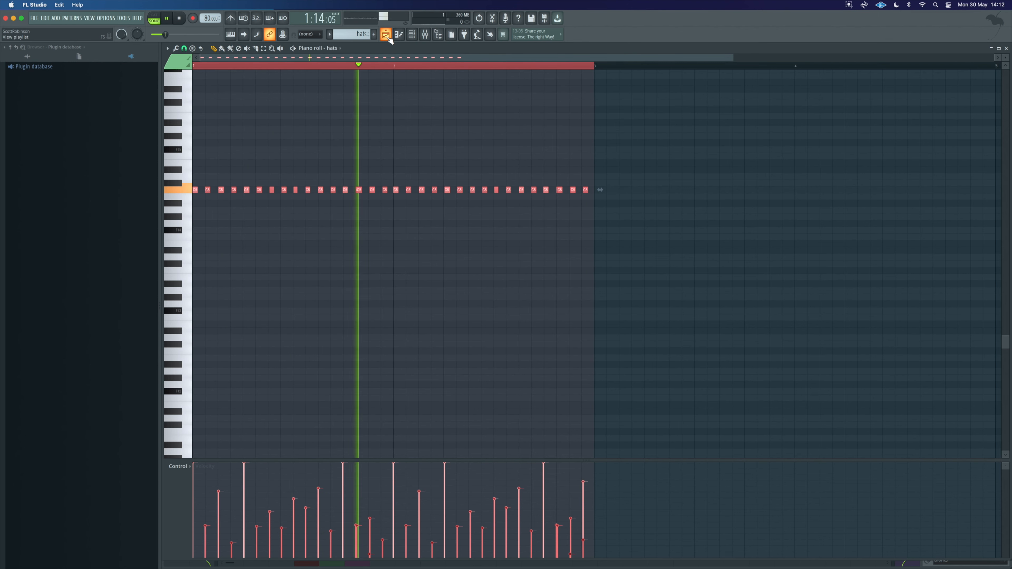
Step: Show note velocity in the piano roll's control lane for the hats
super+click(266, 365)
drag(256, 474, 243, 480)
click(193, 467)
click(193, 468)
click(194, 469)
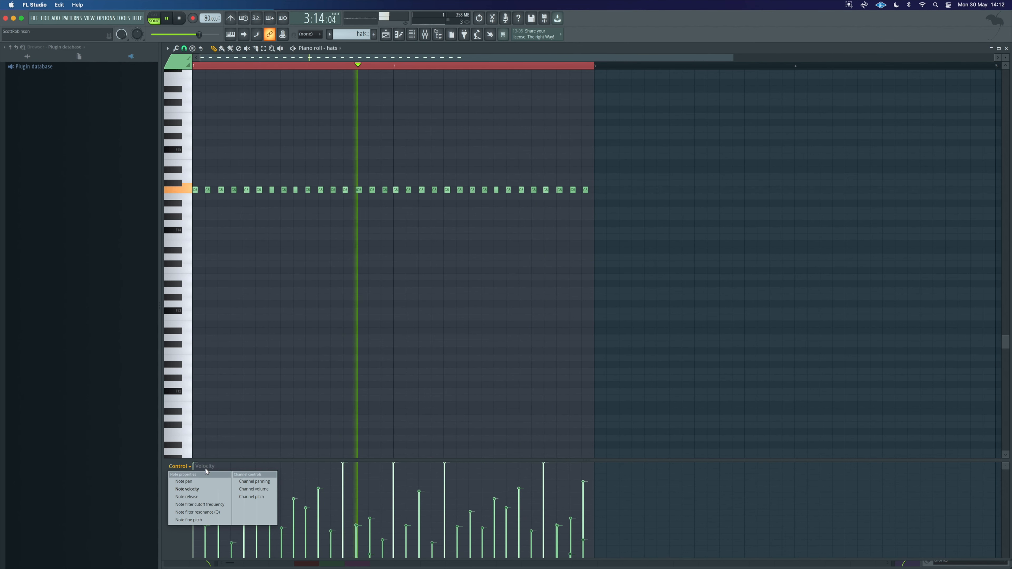
click(206, 468)
click(195, 482)
Step: Lower the velocity of several loud accented hats notes in the velocity lane
click(256, 489)
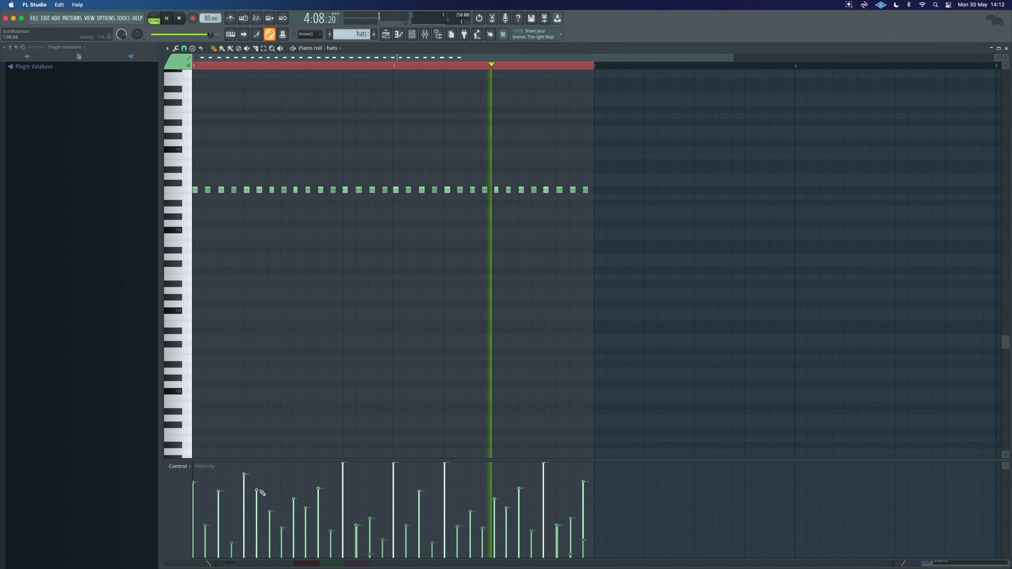
click(343, 472)
click(393, 477)
click(445, 477)
click(544, 476)
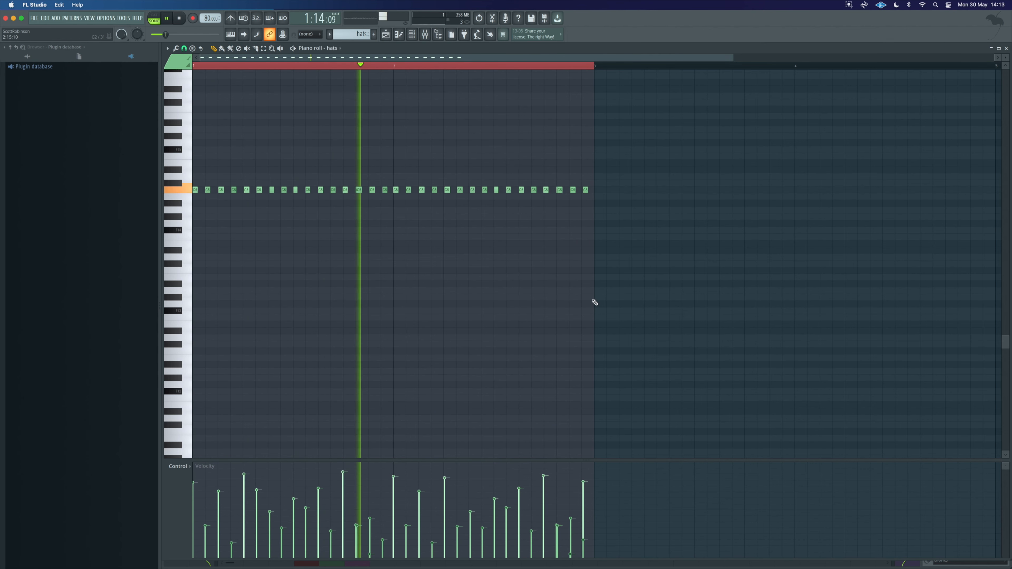
Step: Search the browser's Sample Archive for 80 and place the SOULSURPLUS vinylmelodics full melodic loop at the start of Track 7
click(385, 35)
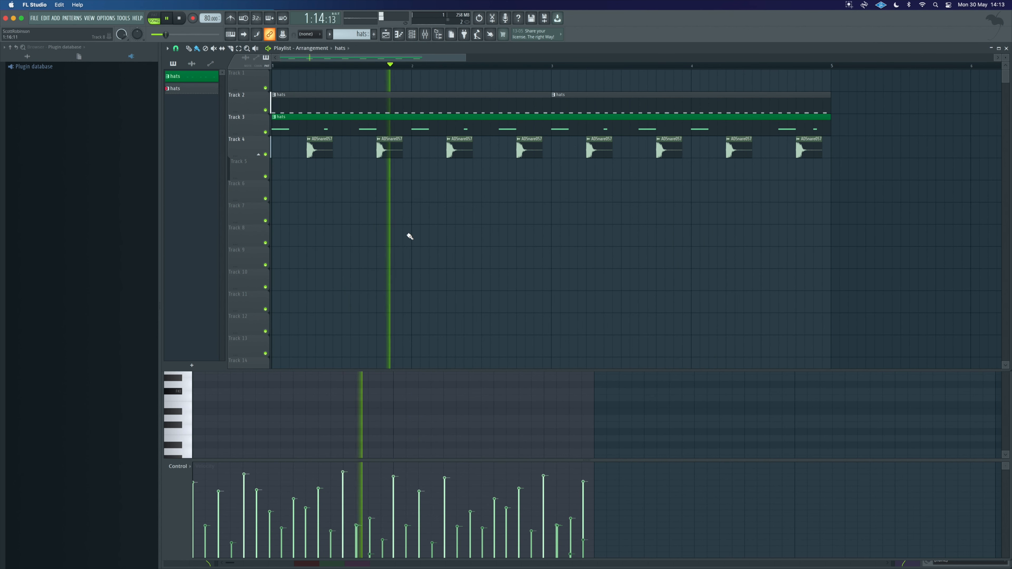
click(408, 36)
click(425, 36)
key(space)
click(387, 35)
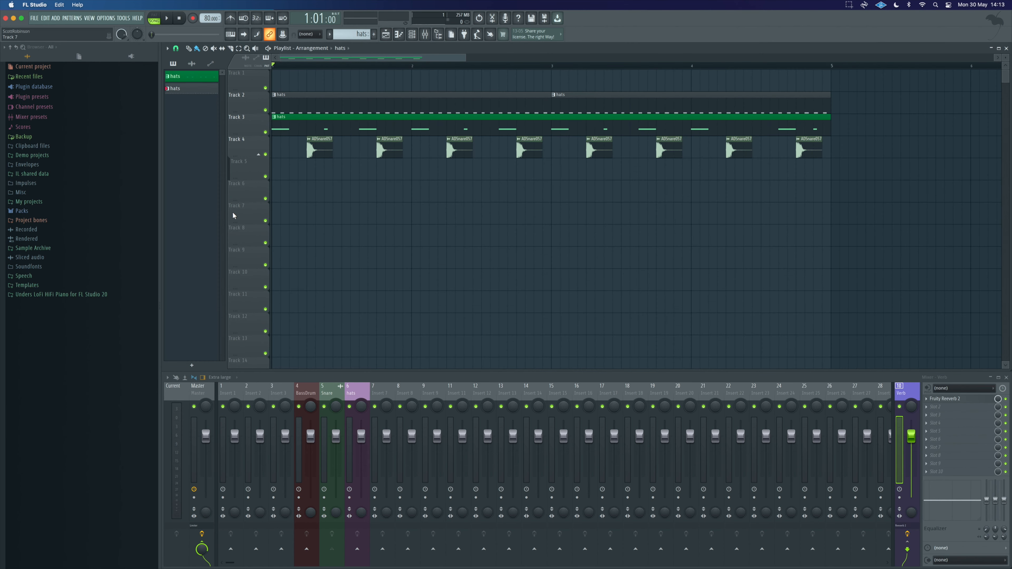
click(33, 248)
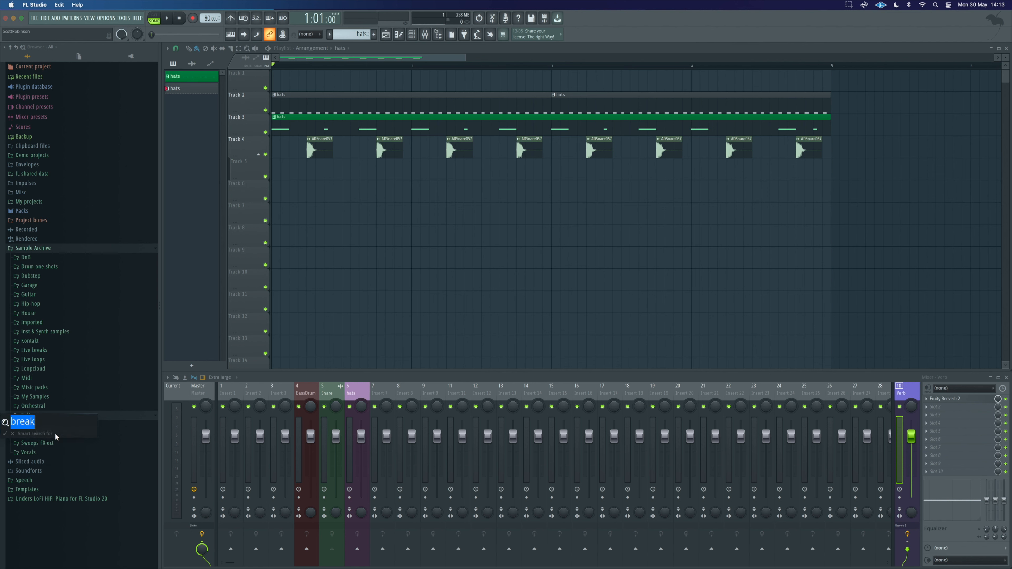
text(80 bpm)
key(Return)
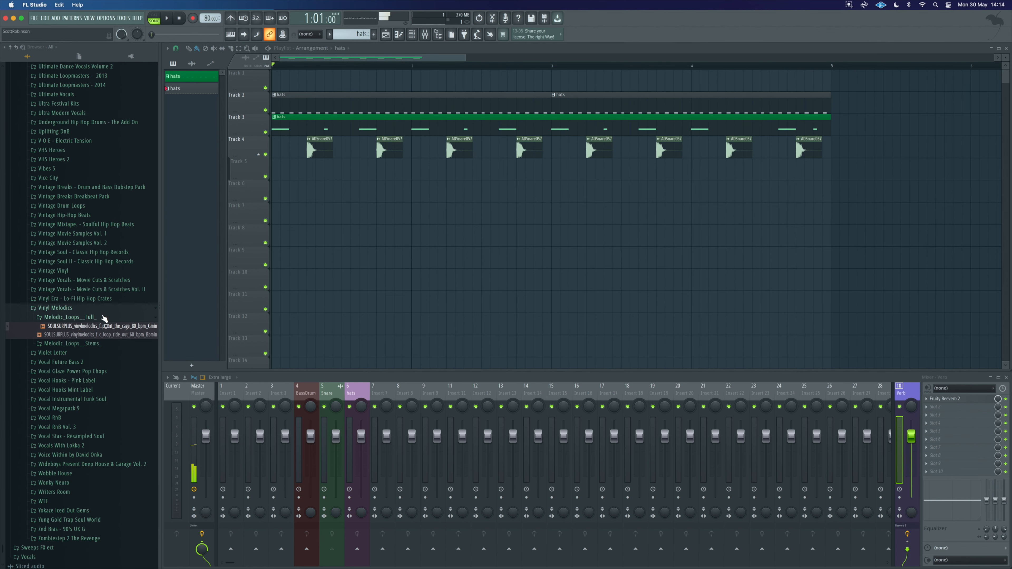
drag(416, 304, 420, 209)
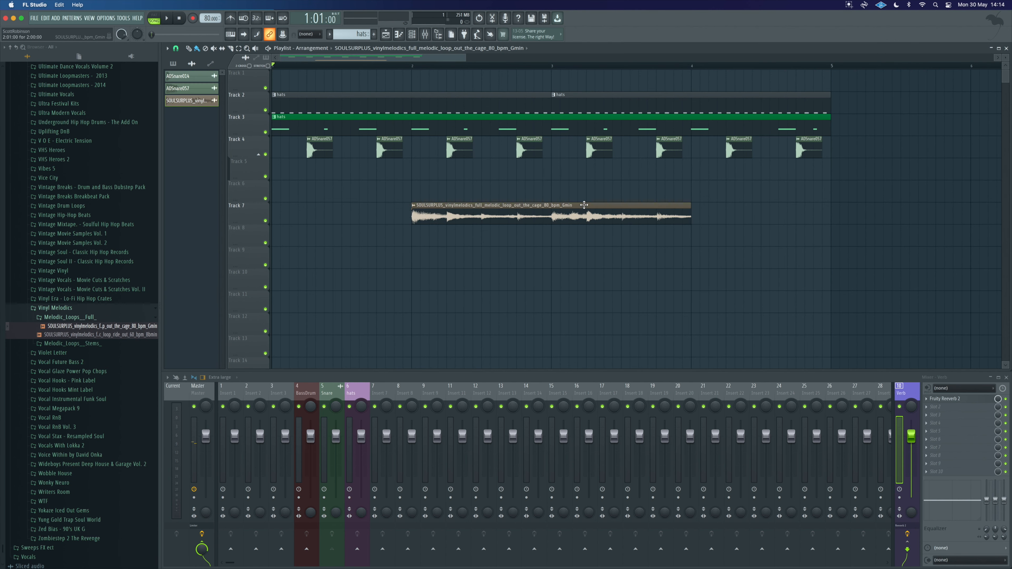
drag(584, 205, 439, 208)
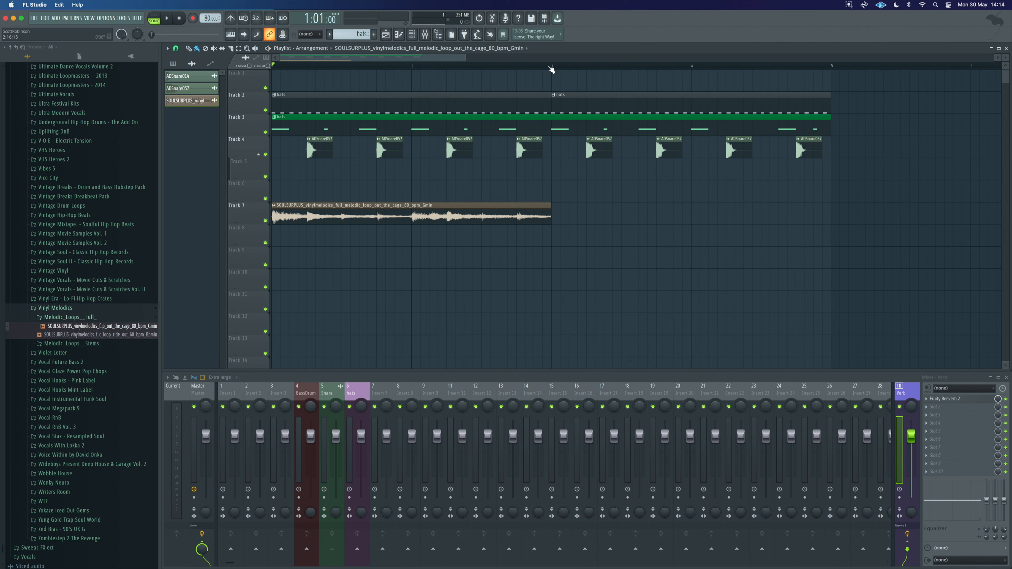
Step: Select the first section of the playlist timeline and play it back
drag(551, 67, 268, 95)
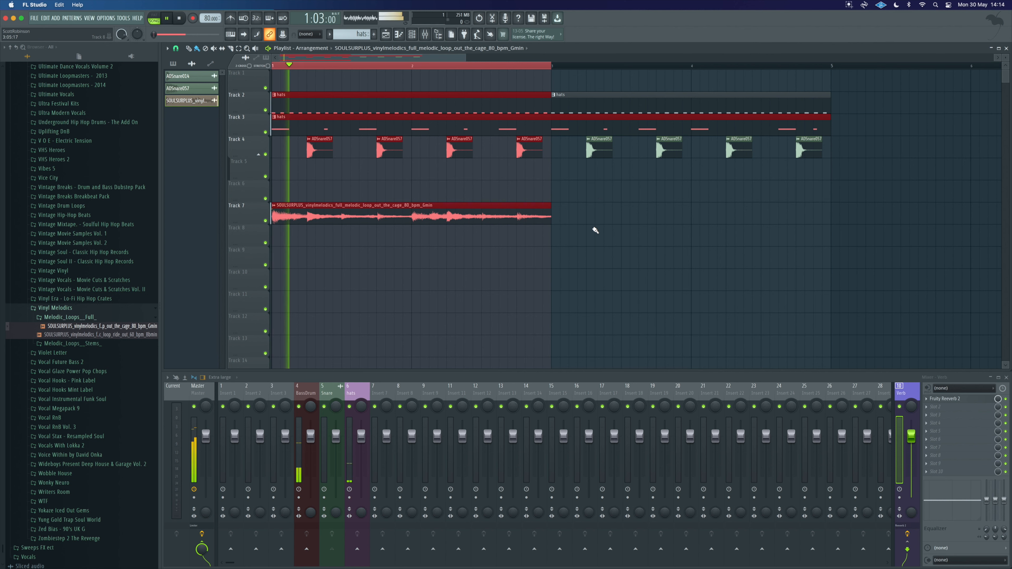
click(524, 267)
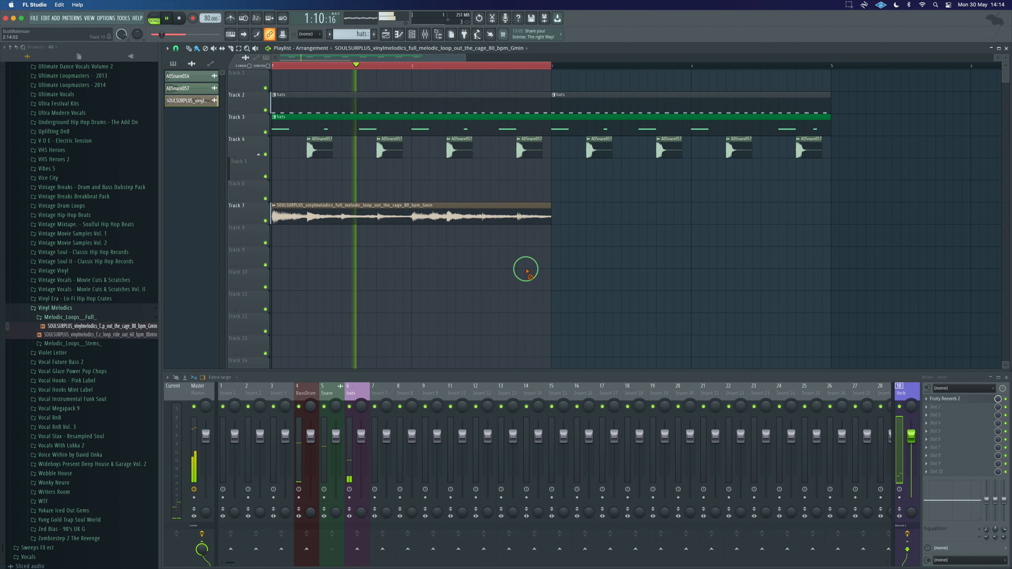
Step: Open the melodic loop clip's channel and rename the channel to Sample
double_click(459, 211)
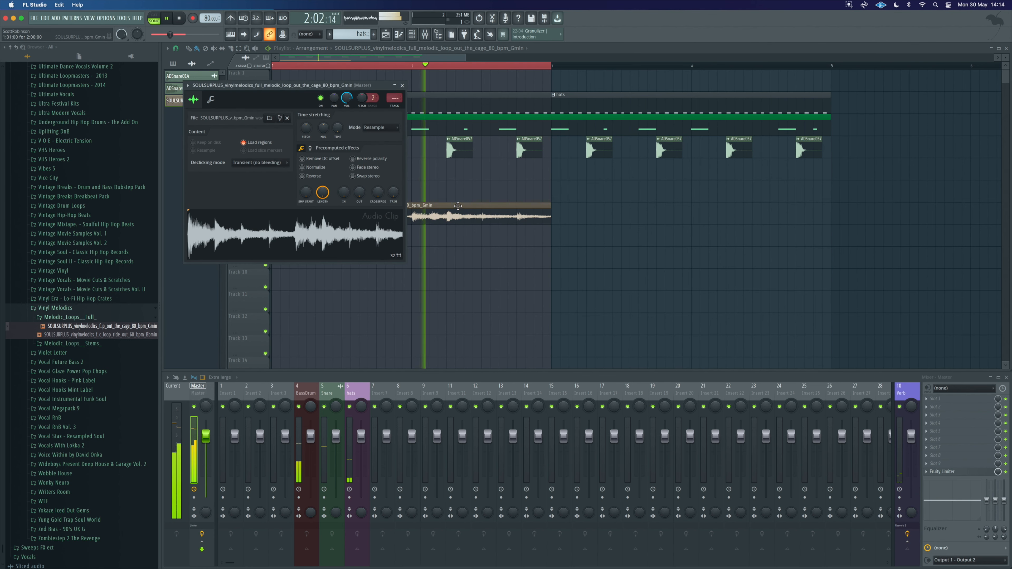
click(412, 34)
key(space)
right_click(216, 93)
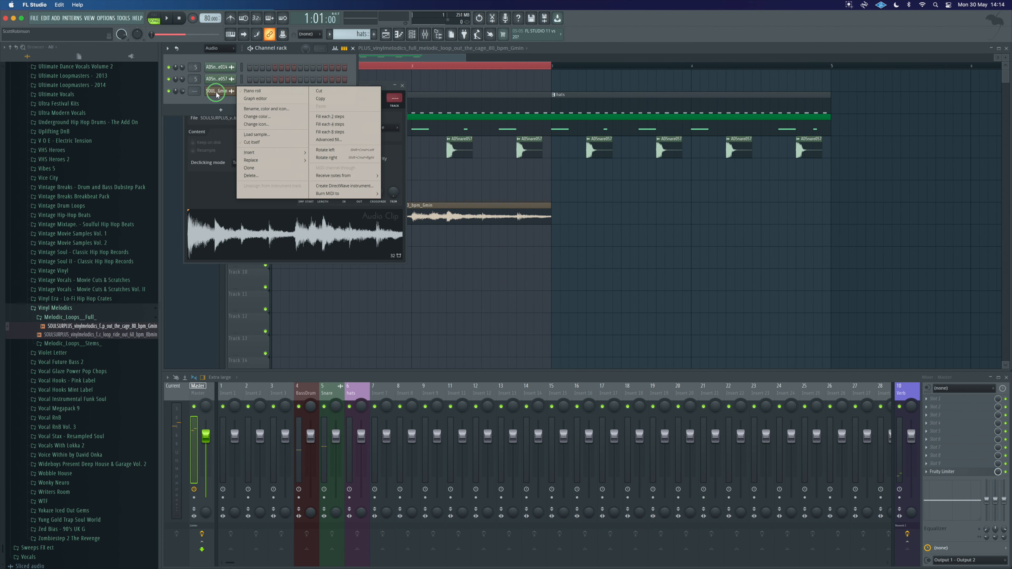
click(251, 104)
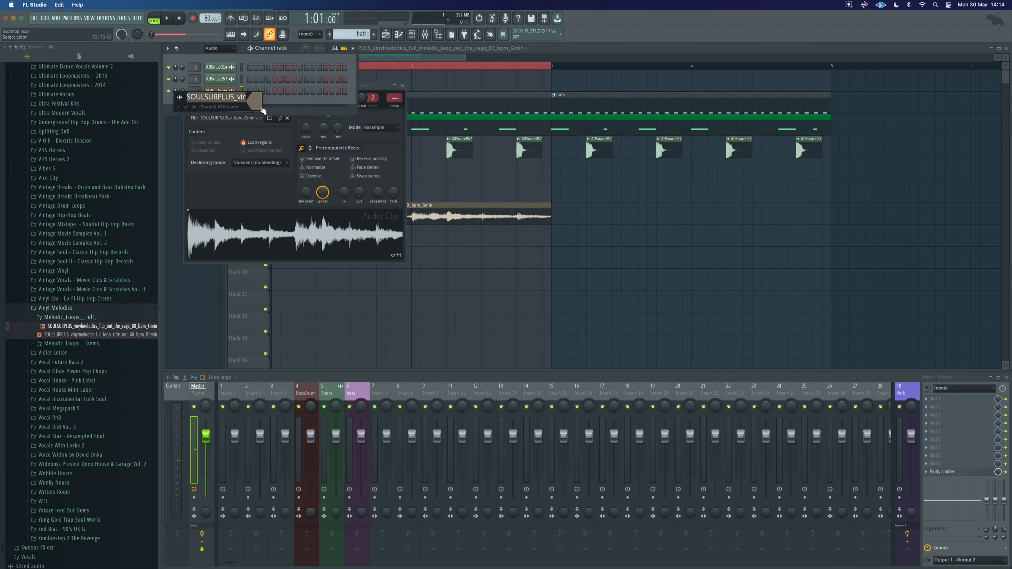
text(S)
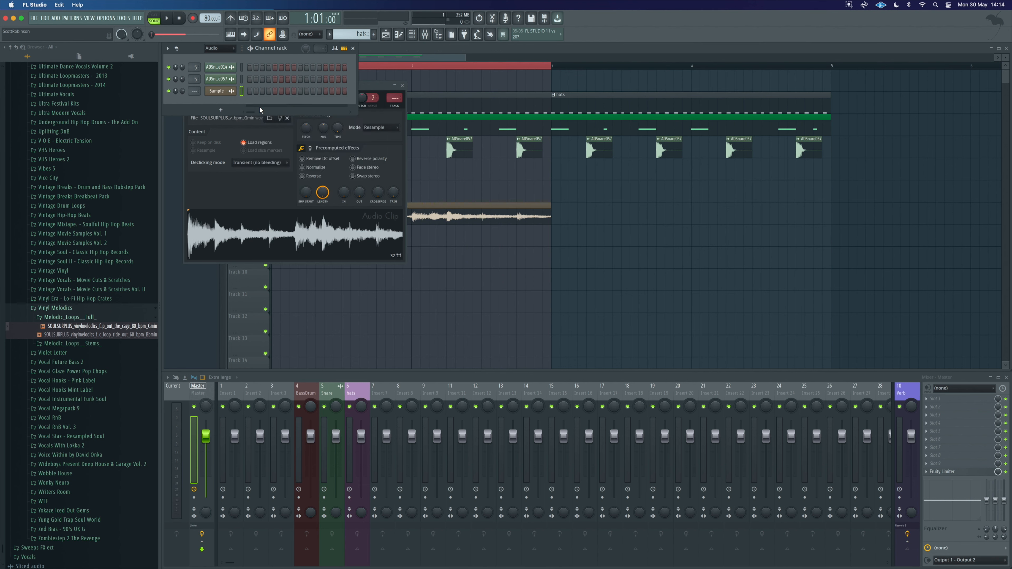
Step: Link the Sample channel to a free mixer track and close the channel windows
key(ctrl+l)
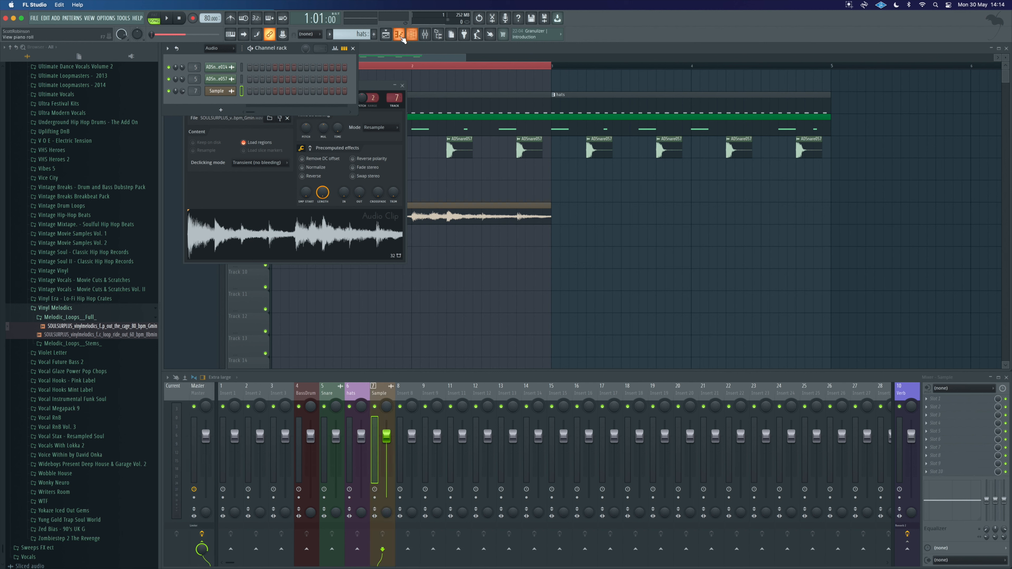
click(413, 35)
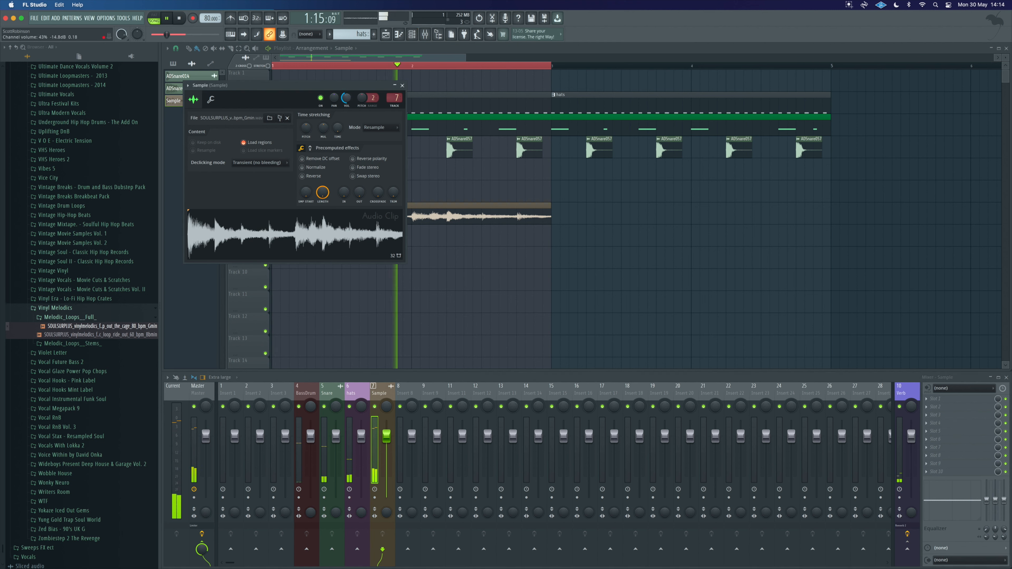
click(403, 86)
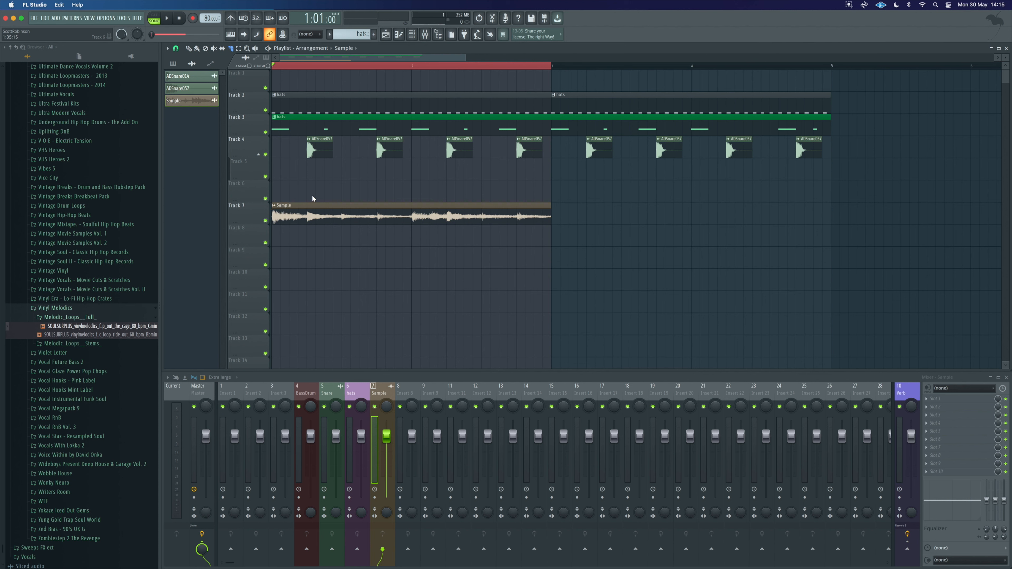
Step: Trim the melodic loop clip on Track 7 to a short slice at the start and audition it
key(b)
right_click(363, 215)
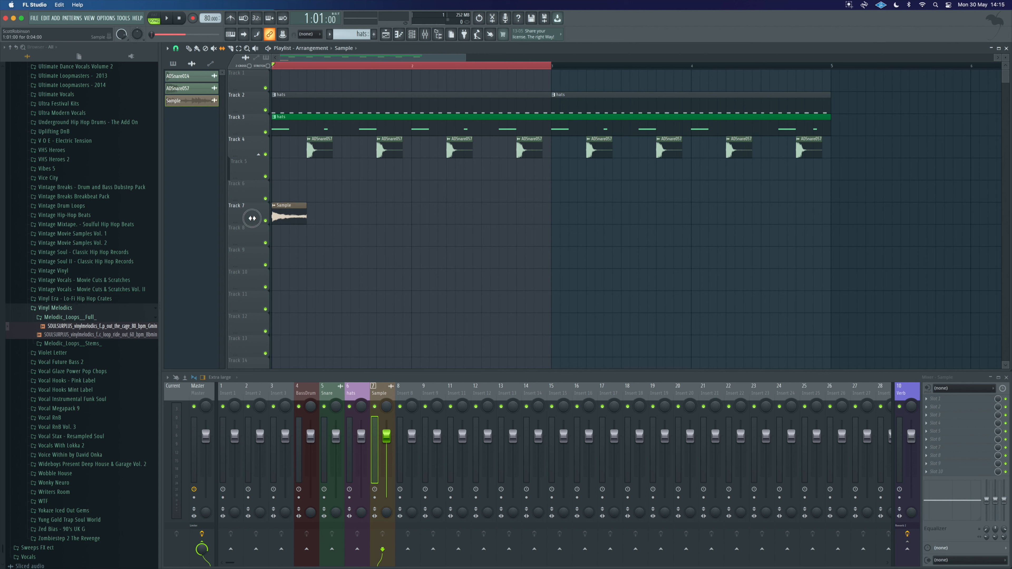
key(space)
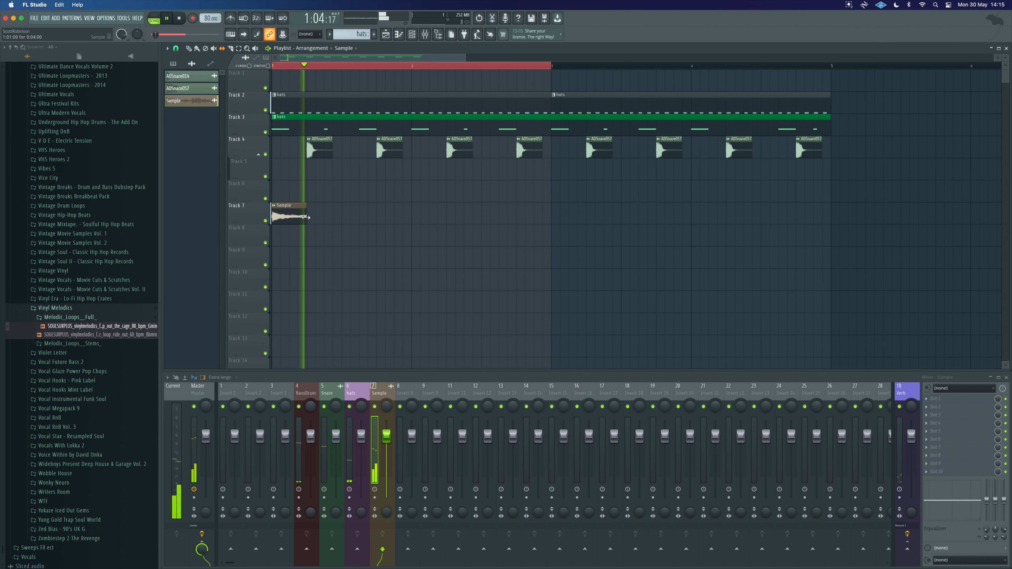
key(space)
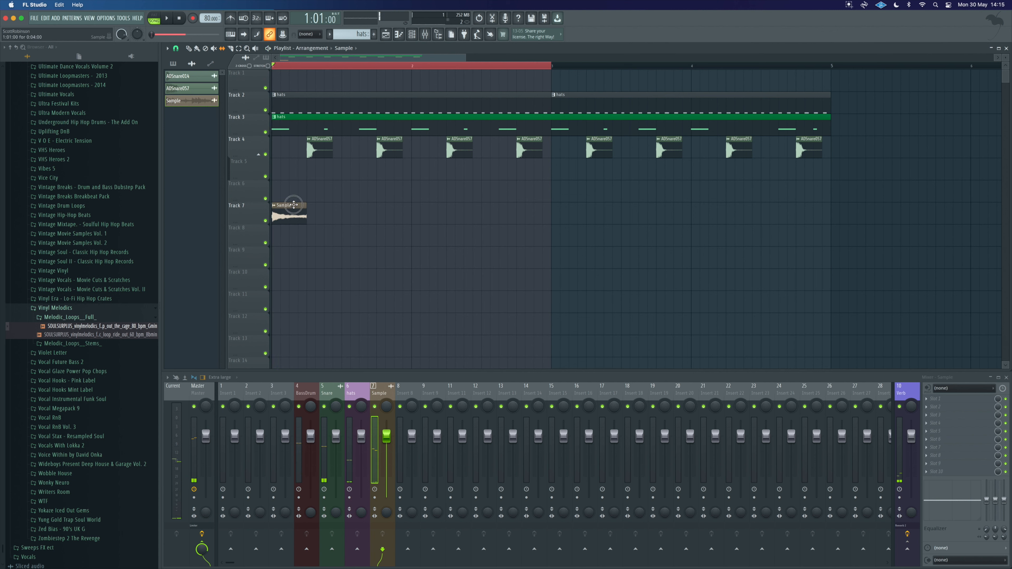
key(space)
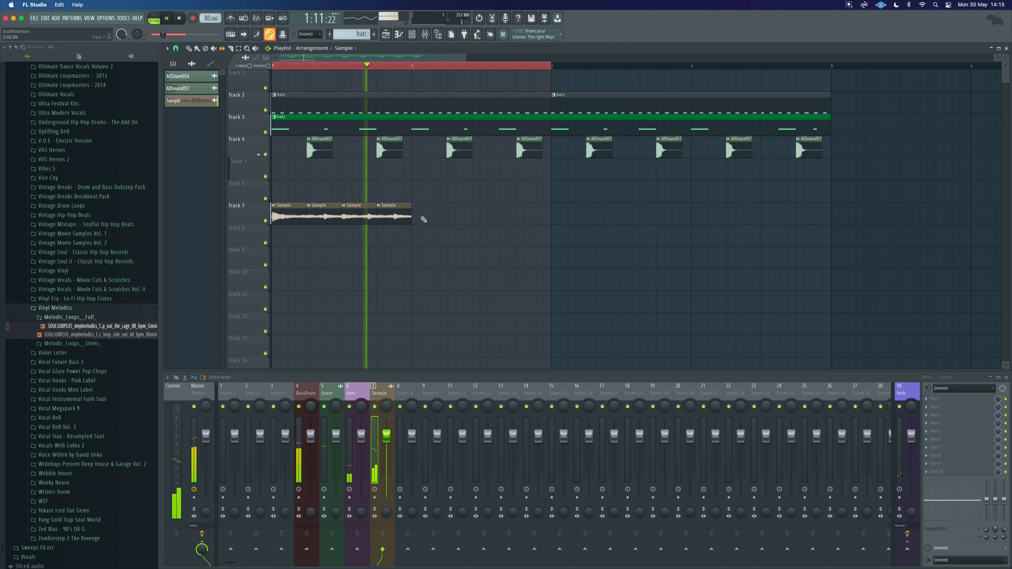
Step: Repeat the slice along Track 7 to the end of the four-bar arrangement
mouse_move(428, 213)
mouse_down()
mouse_move(278, 207)
mouse_move(448, 205)
mouse_up()
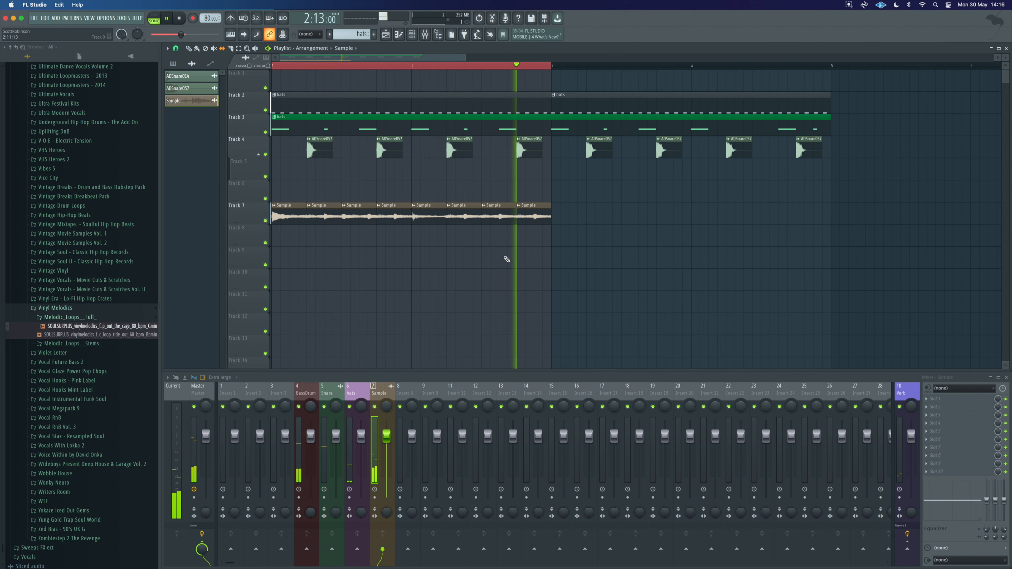
mouse_move(567, 219)
mouse_down()
mouse_move(275, 218)
mouse_move(572, 215)
mouse_move(562, 214)
mouse_up()
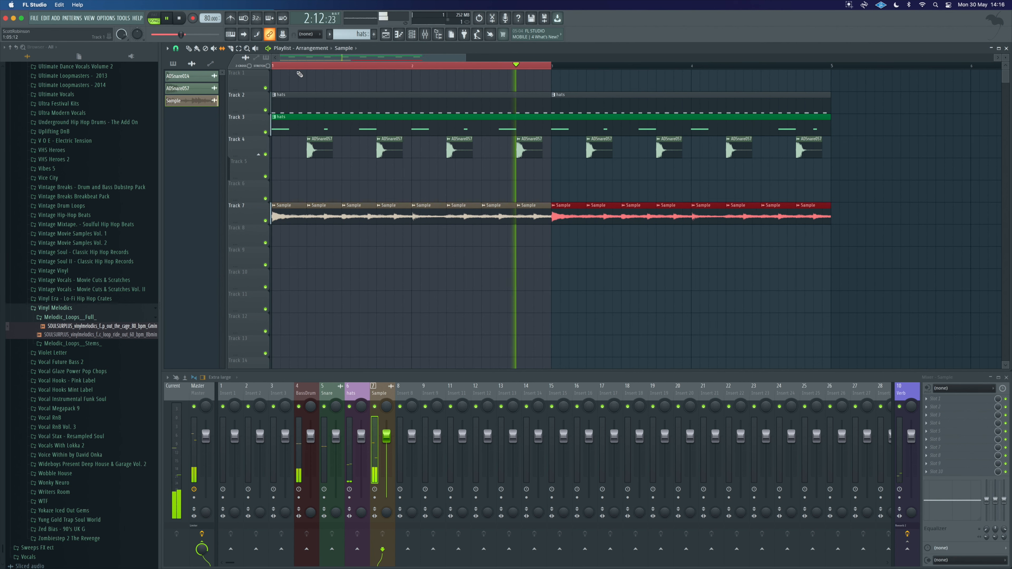
Step: Select the second half of the arrangement and play the repeated slices
drag(553, 65, 833, 72)
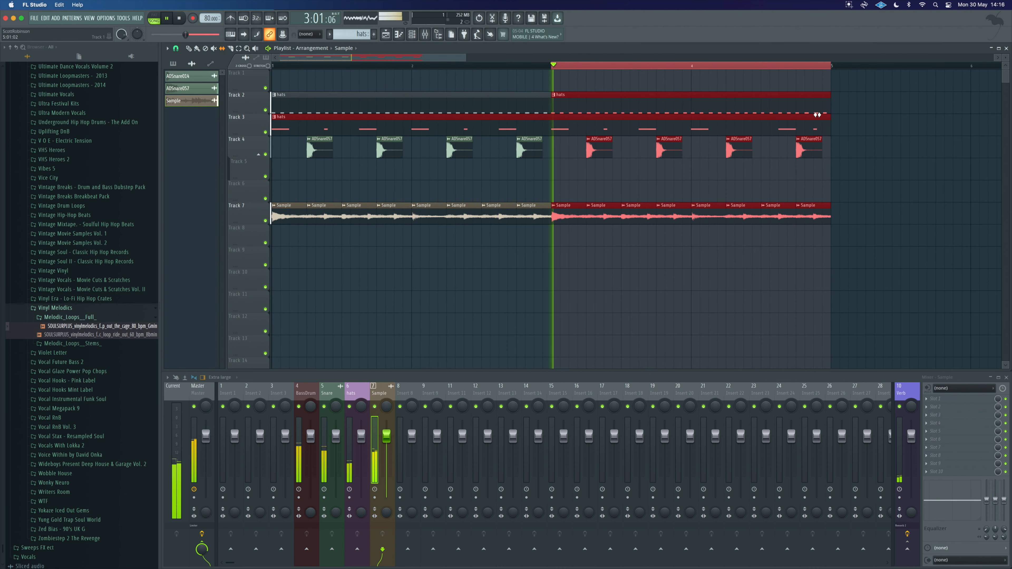
super+click(739, 247)
scroll(744, 248, right, 1)
scroll(743, 248, right, 1)
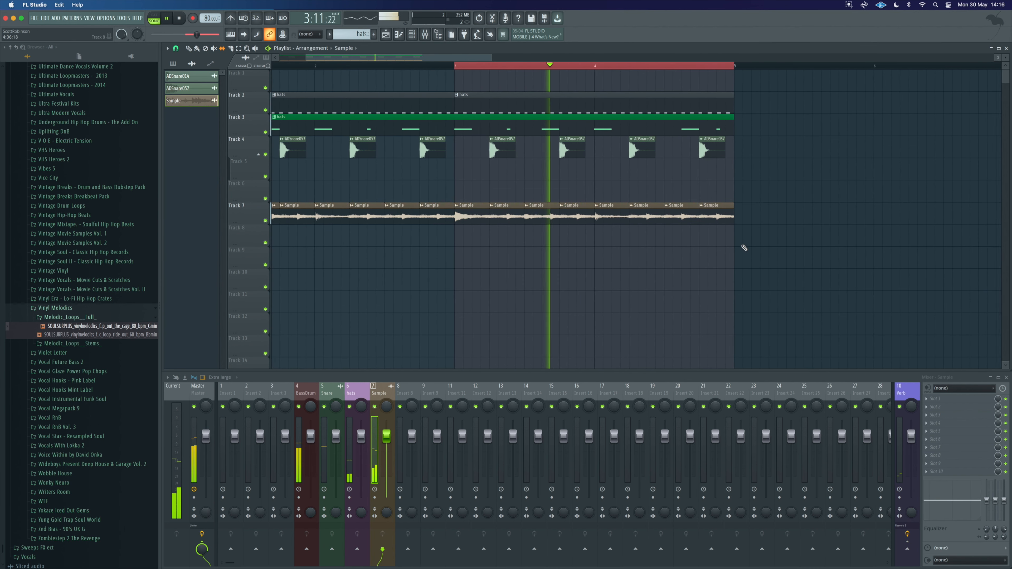
key(space)
drag(651, 211, 461, 207)
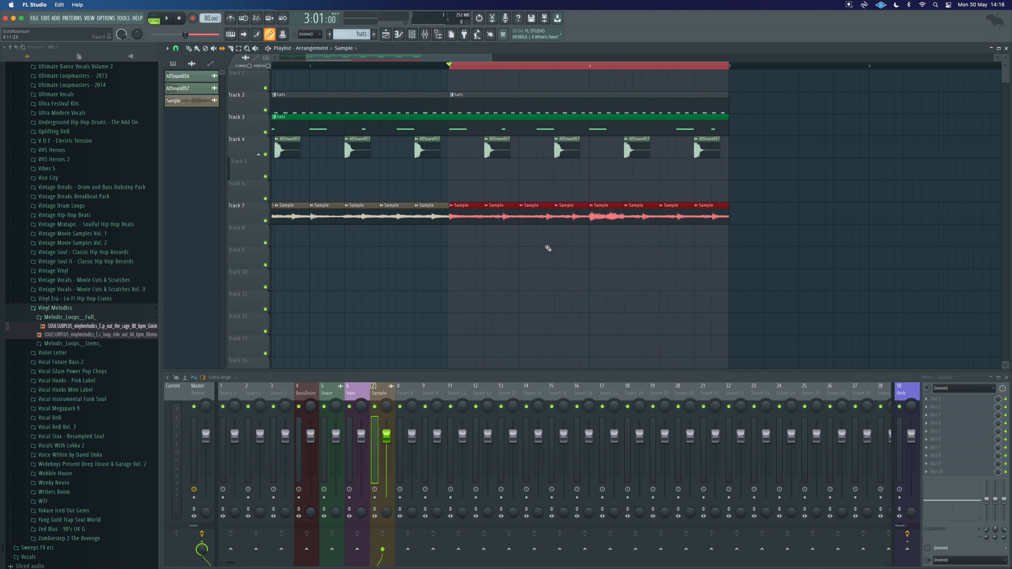
key(space)
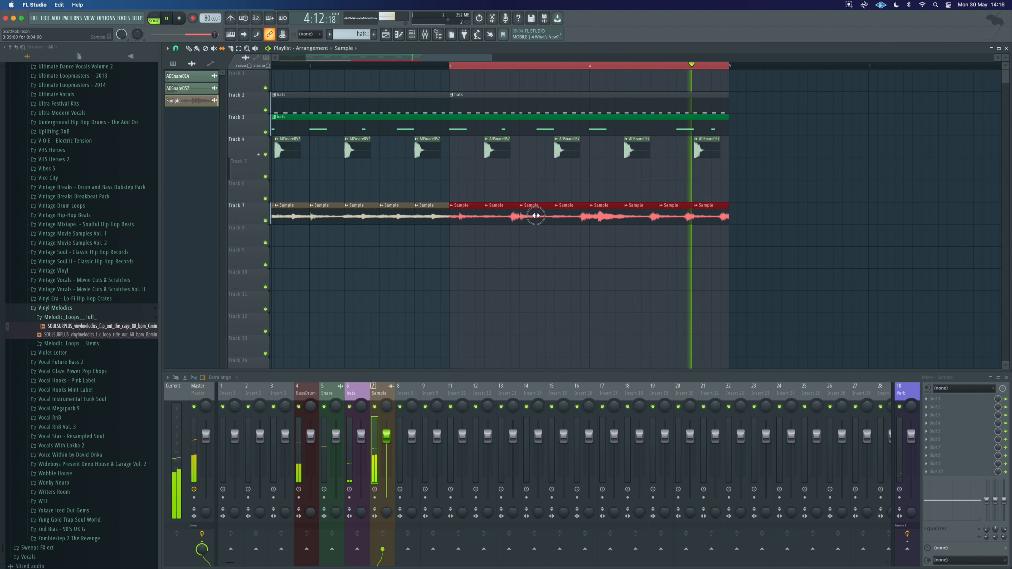
Step: Select the whole arrangement in the timeline and play it back
drag(533, 216, 532, 216)
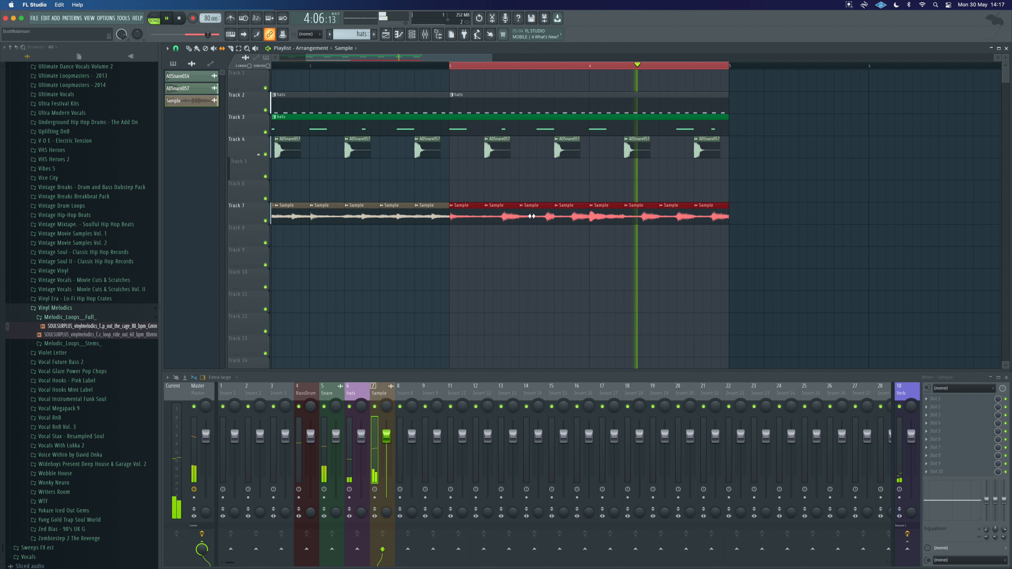
ctrl+click(657, 235)
drag(649, 216, 630, 220)
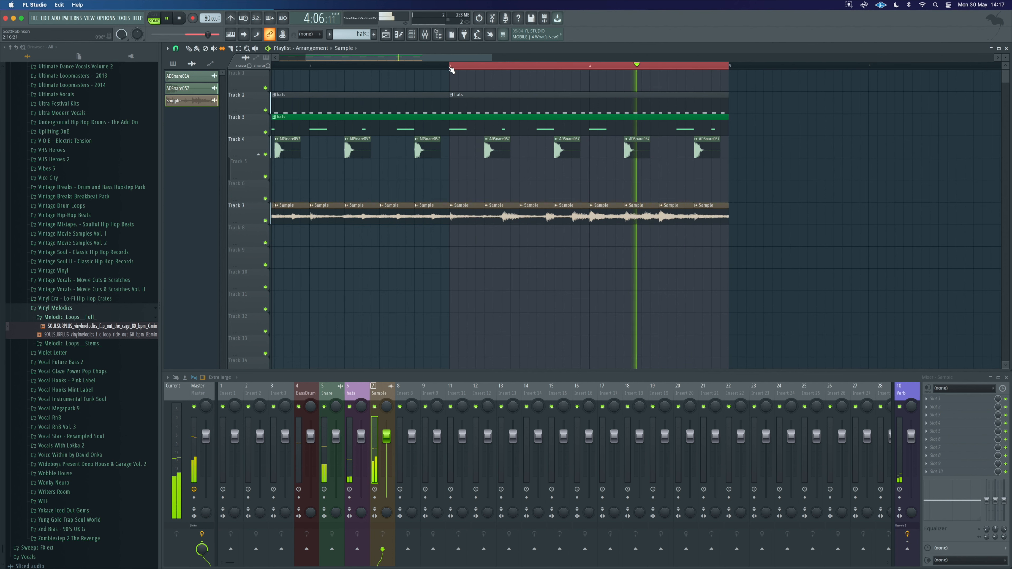
drag(450, 68, 349, 110)
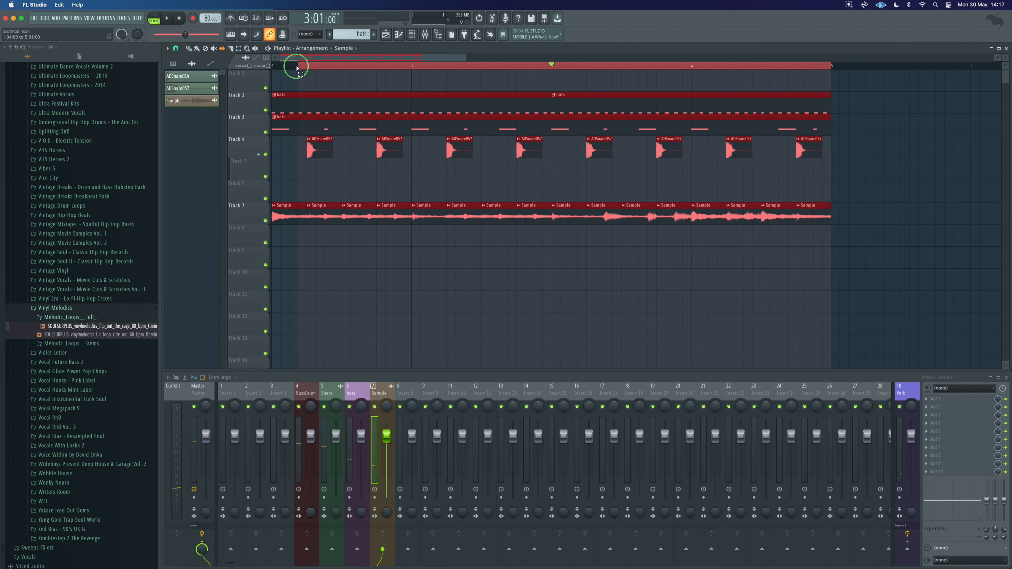
drag(296, 68, 271, 72)
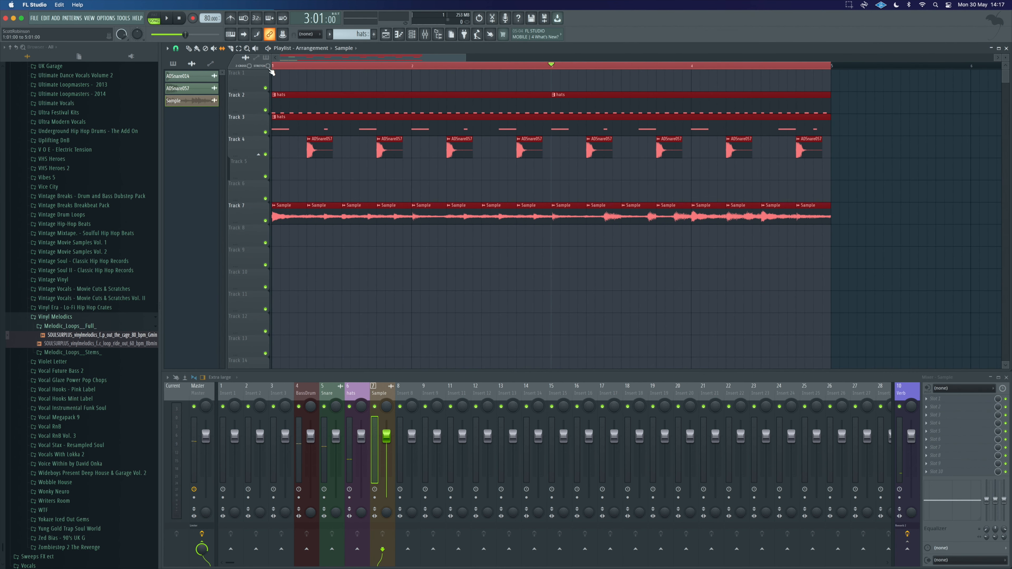
right_click(559, 254)
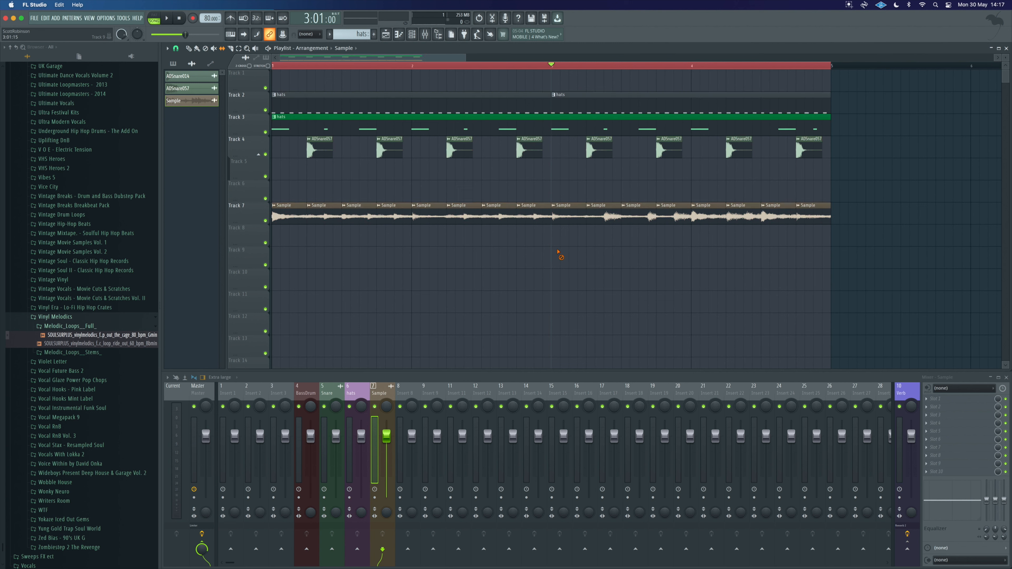
key(space)
key(space)
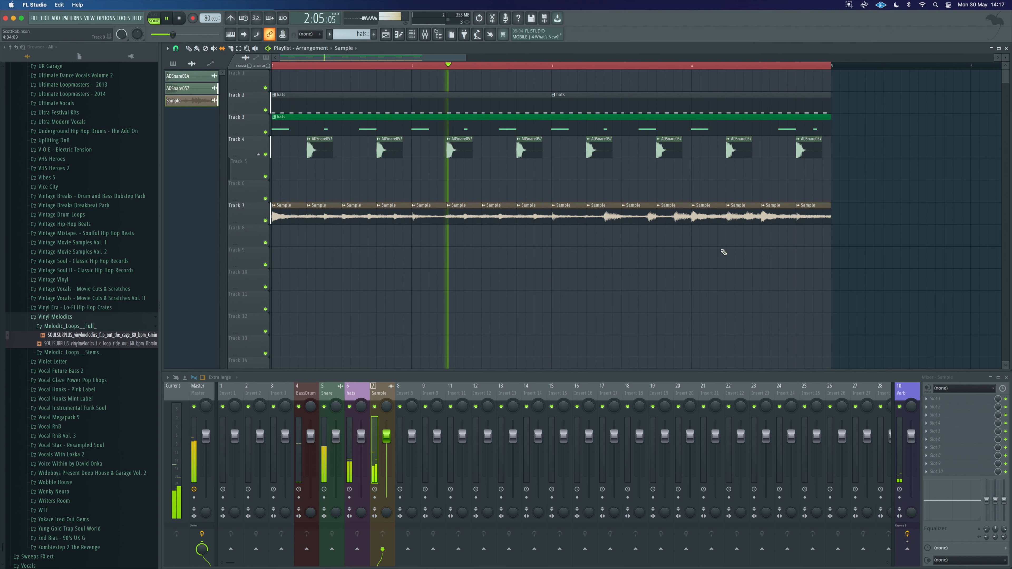
Step: Move the Sample clips up from Track 7 to Track 6
mouse_move(247, 210)
mouse_down()
mouse_move(247, 145)
mouse_move(247, 191)
mouse_up()
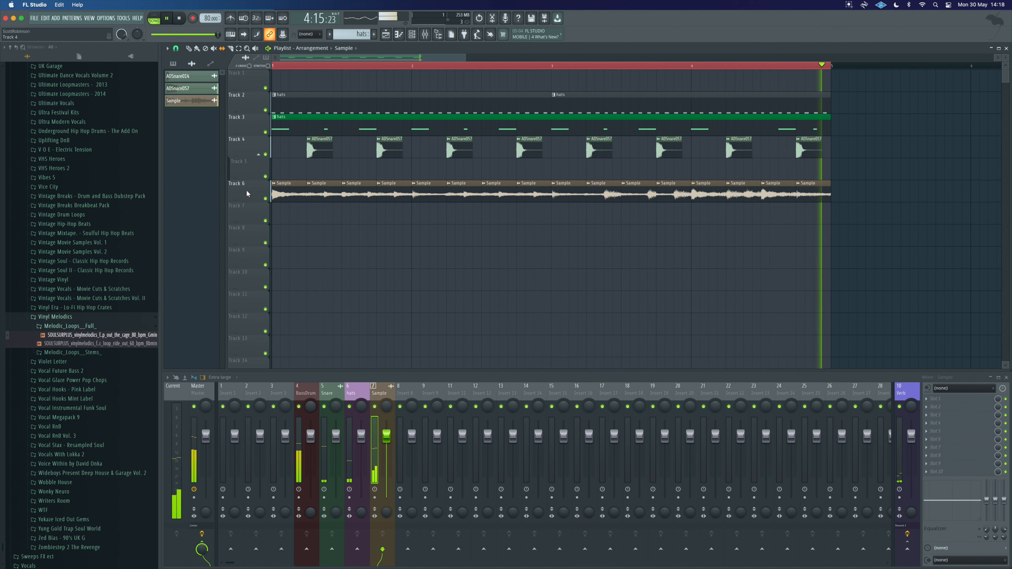
key(space)
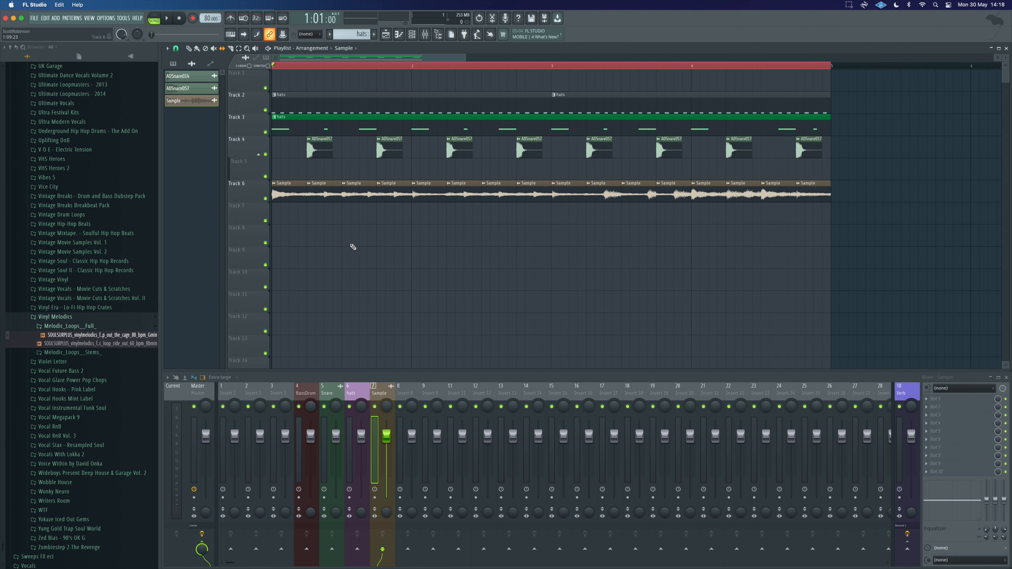
Step: Search the browser for brea and preview the Bpm89_Lock_Stock_Drums loop
scroll(104, 244, down, 3)
scroll(104, 243, up, 15)
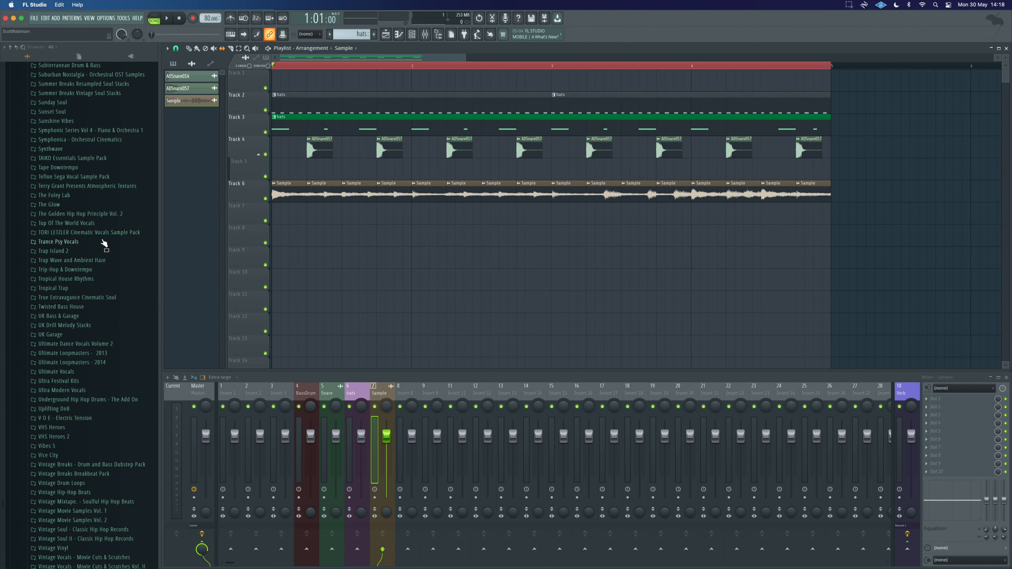
scroll(104, 244, up, 20)
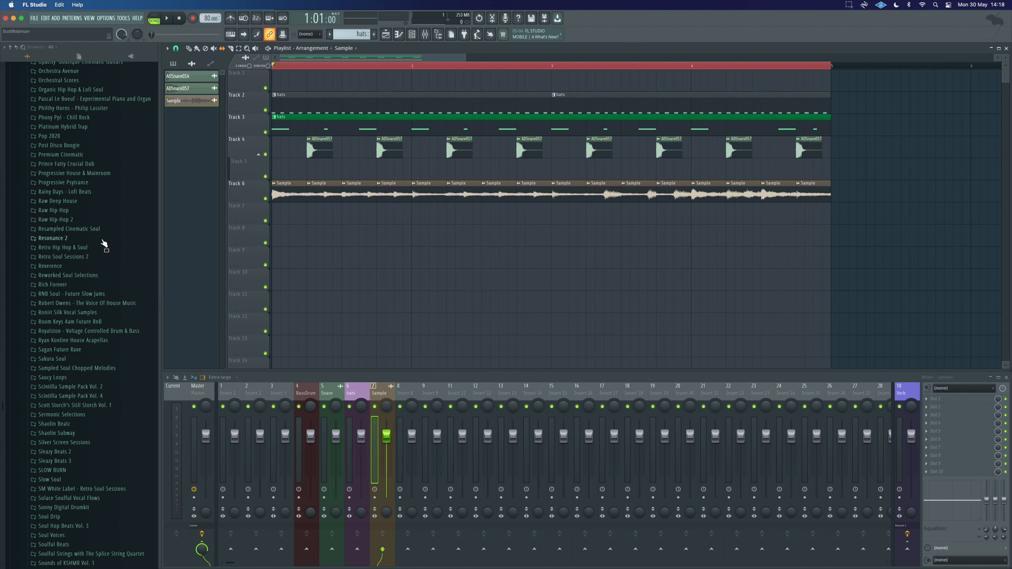
scroll(103, 244, up, 20)
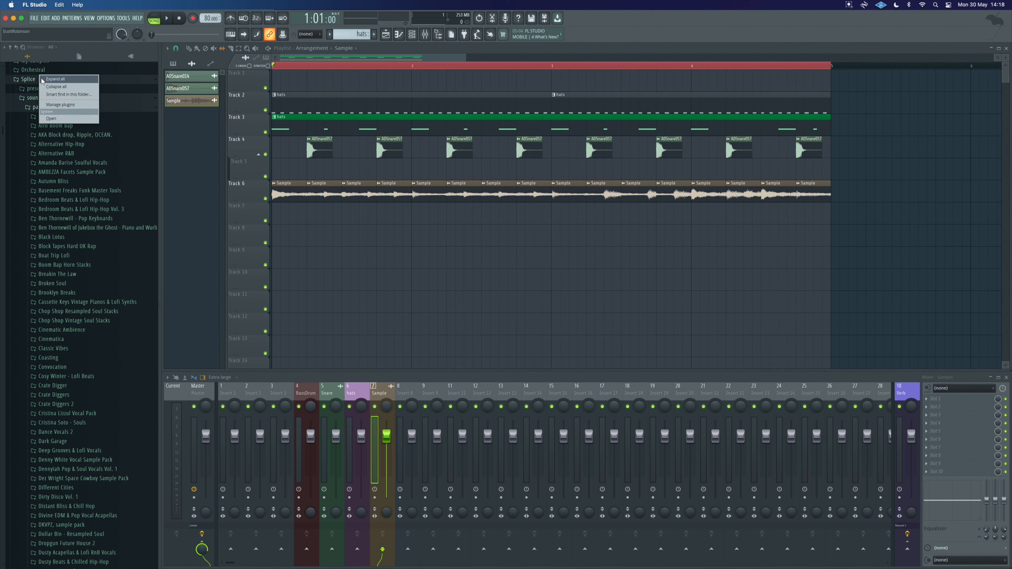
text(break)
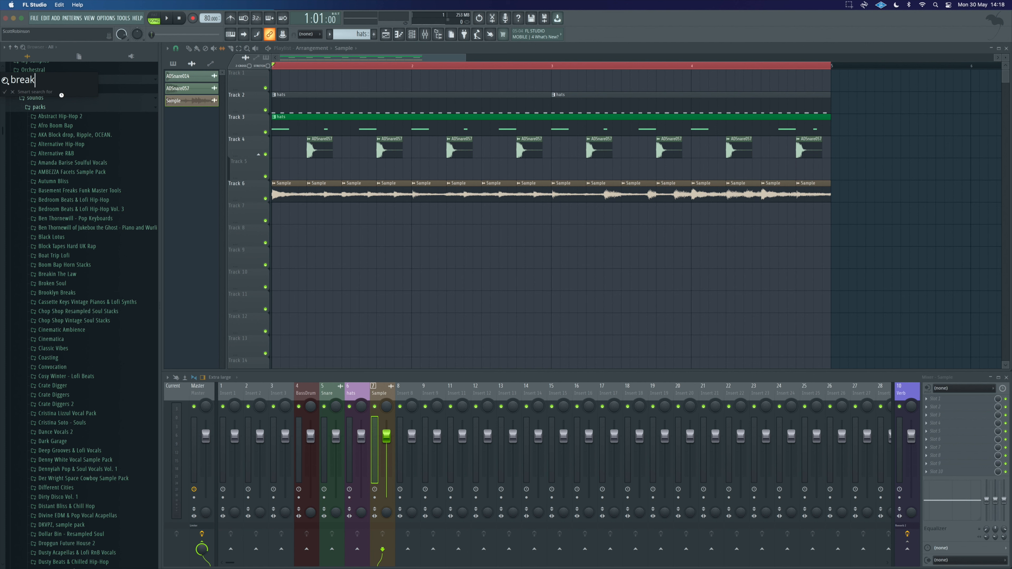
key(Return)
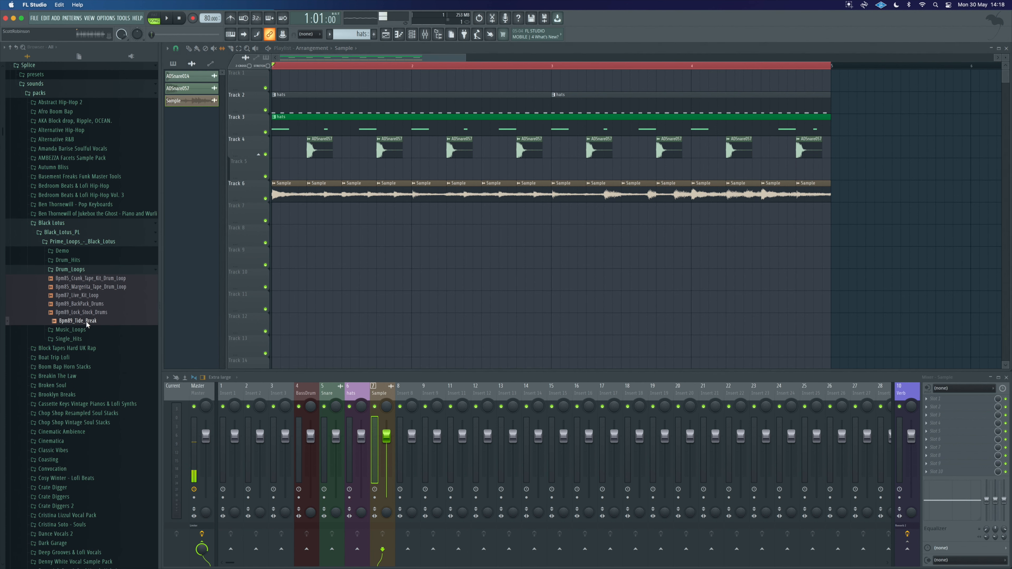
click(84, 313)
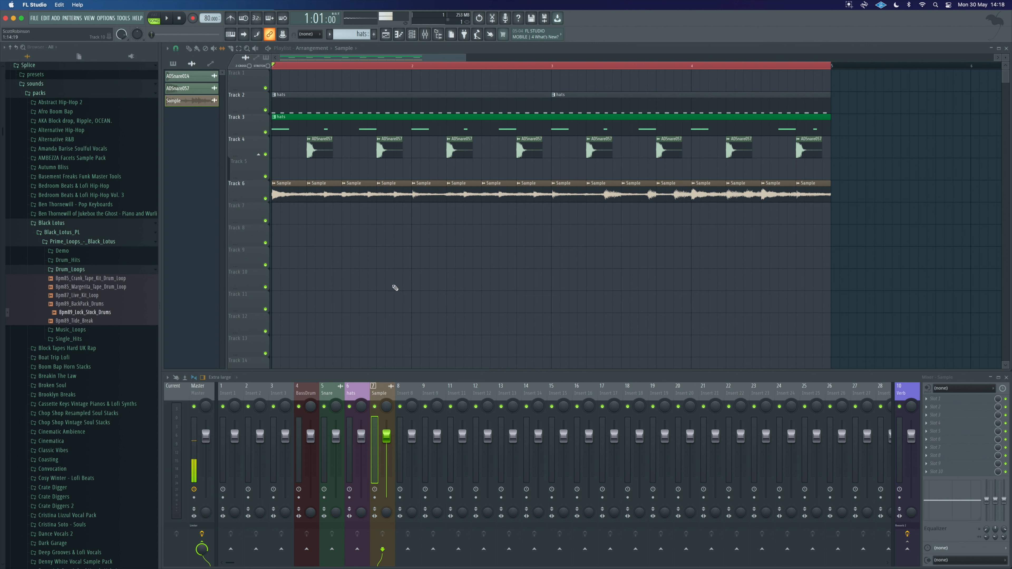
Step: Place the Bpm89_Lock_Stock_Drums loop at the start of Track 1
drag(78, 315, 391, 72)
drag(382, 80, 382, 80)
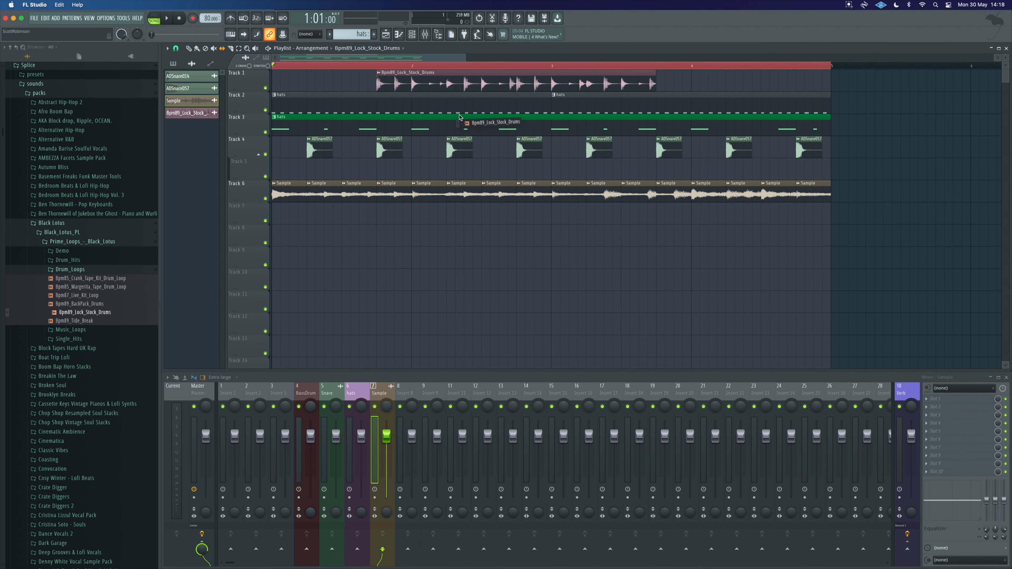
drag(502, 77, 397, 77)
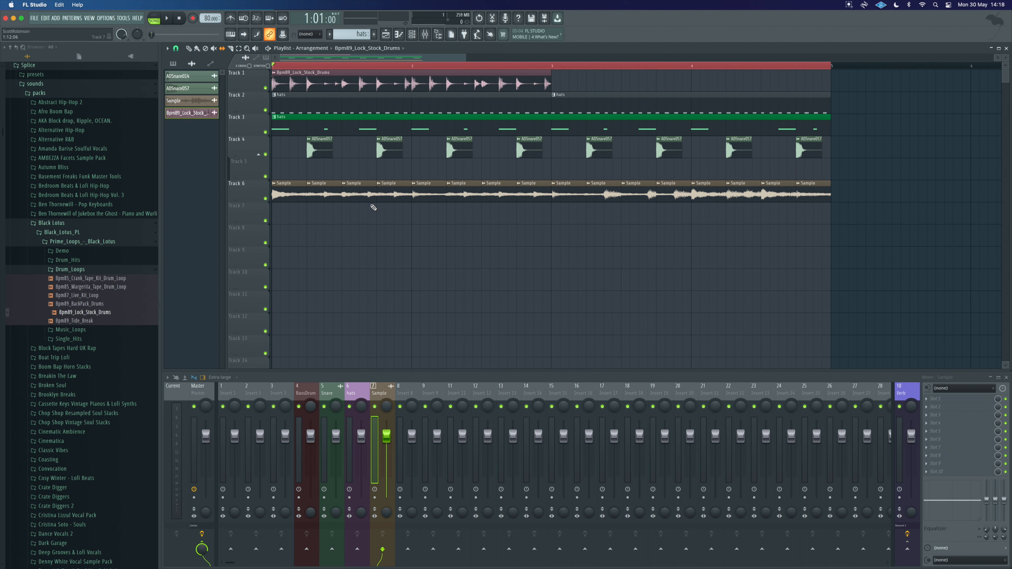
Step: Play the arrangement, then rename the break loop's channel to Break
key(space)
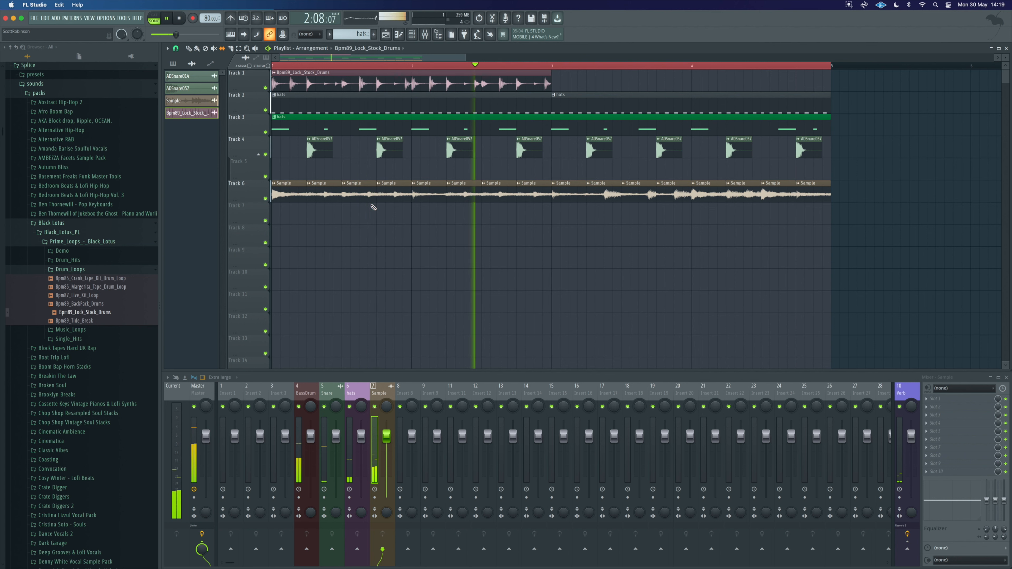
key(space)
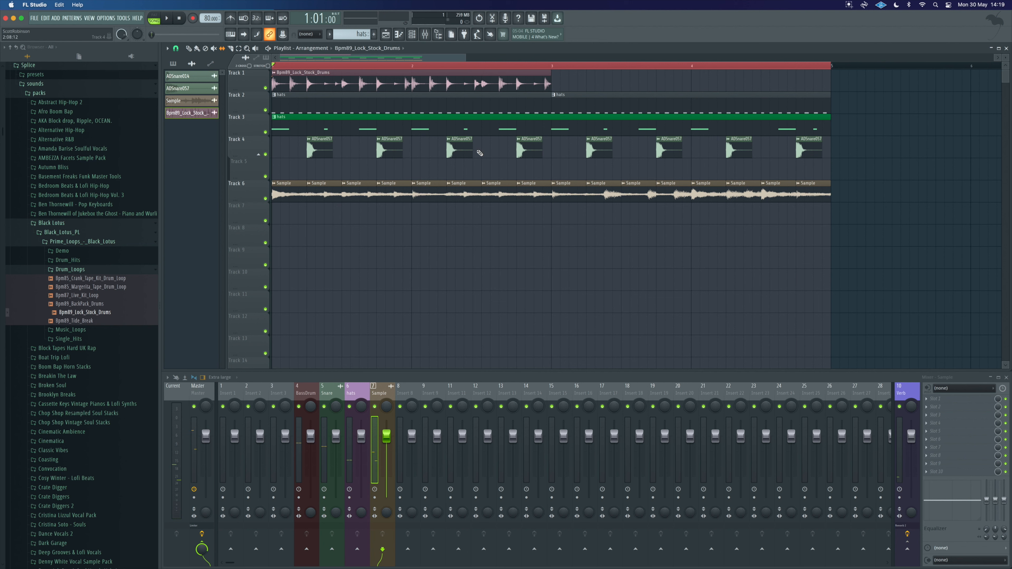
double_click(392, 74)
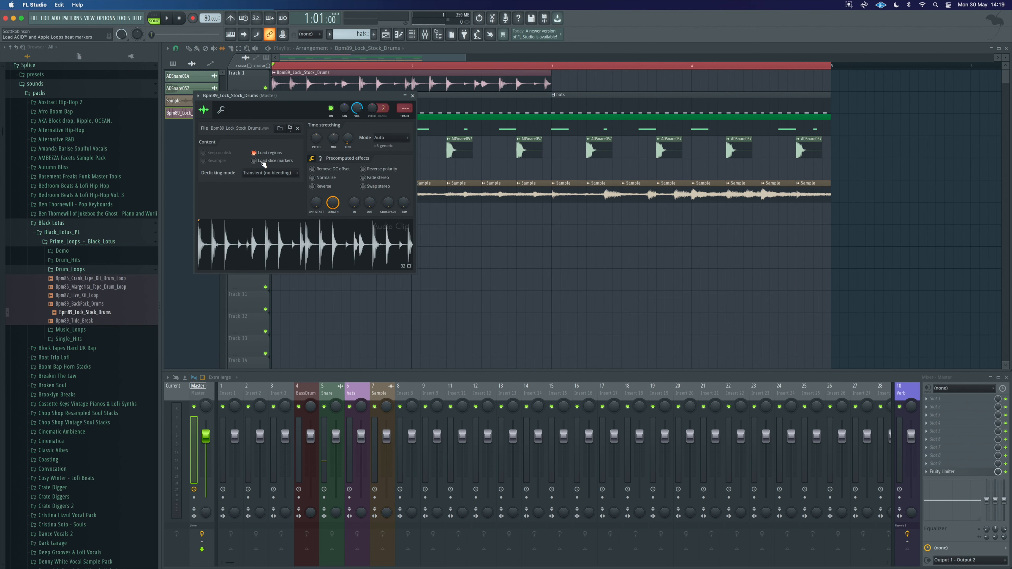
click(229, 93)
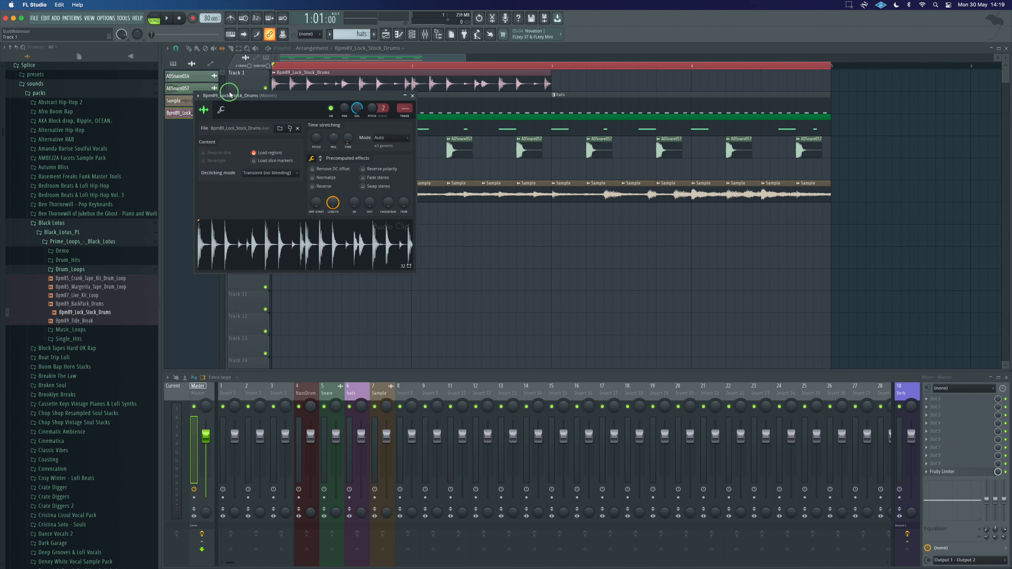
click(411, 34)
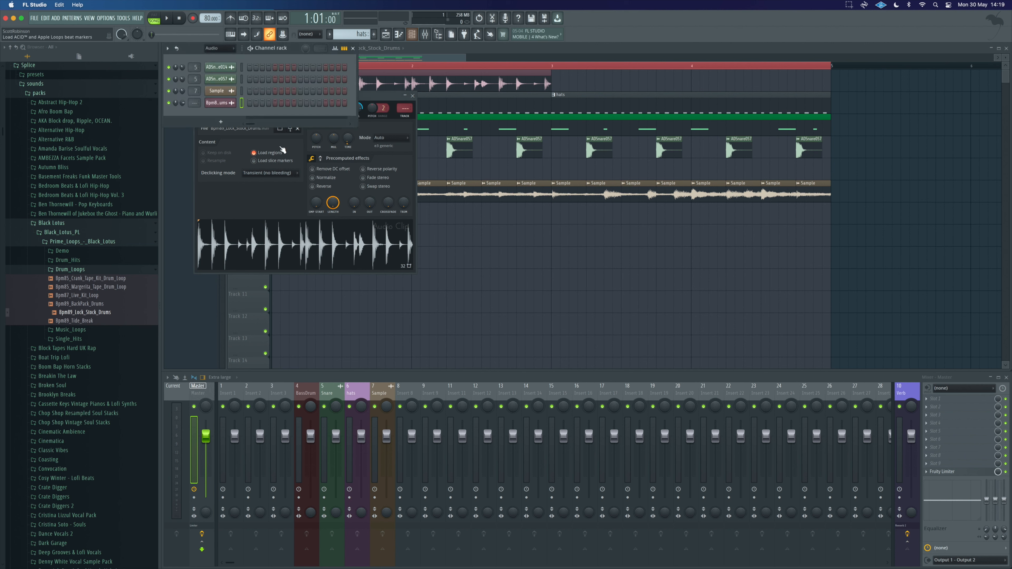
right_click(221, 105)
click(263, 114)
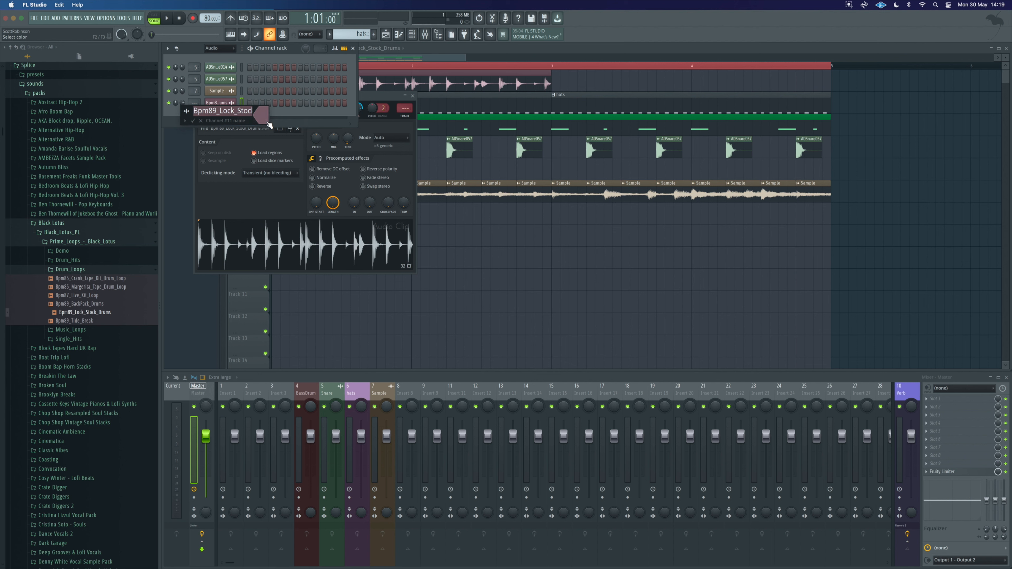
text(Br)
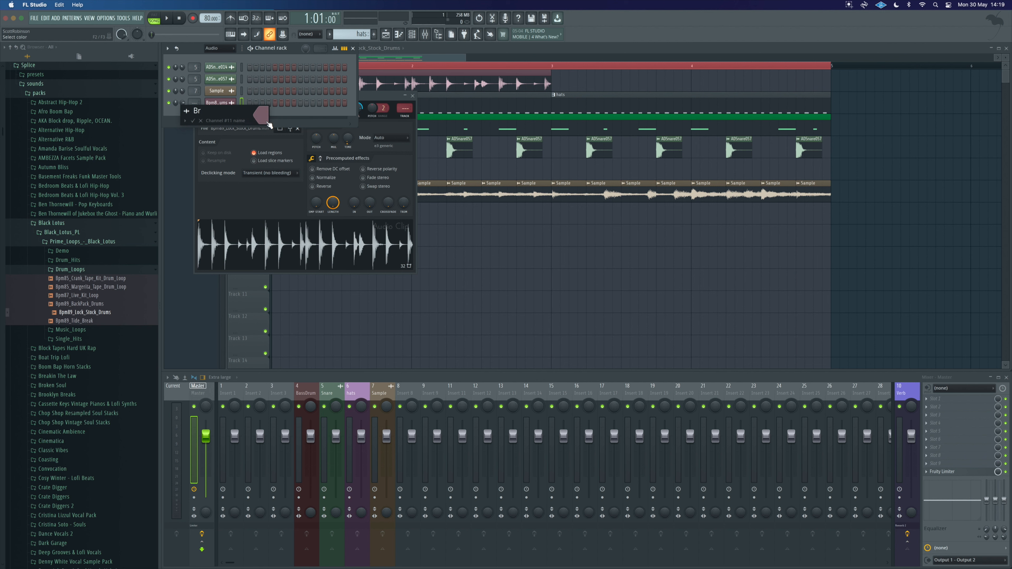
key(Return)
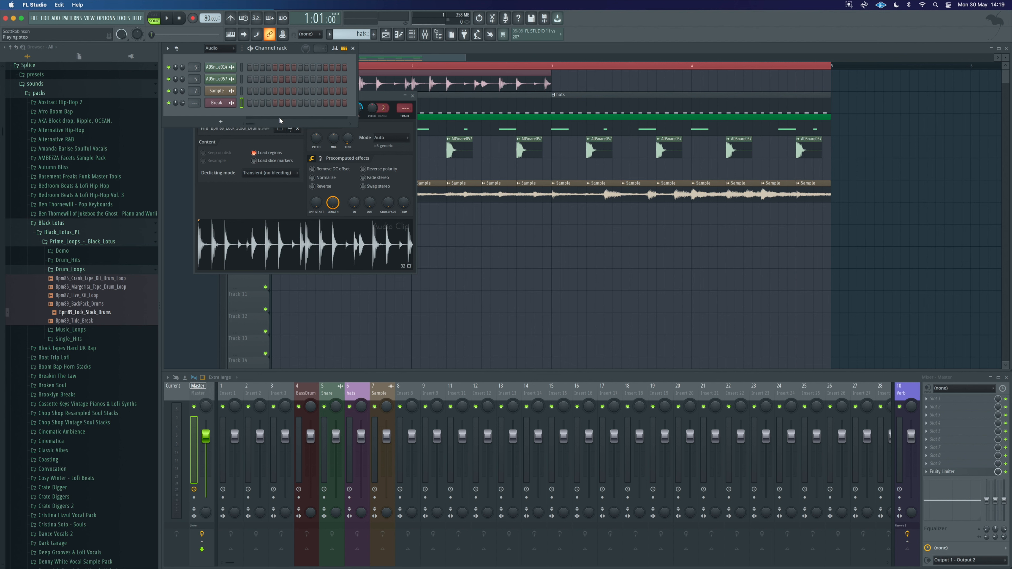
Step: Route the Break channel to its own new mixer track named Break
double_click(405, 112)
mouse_move(405, 108)
mouse_down()
mouse_move(405, 135)
mouse_move(406, 109)
mouse_up()
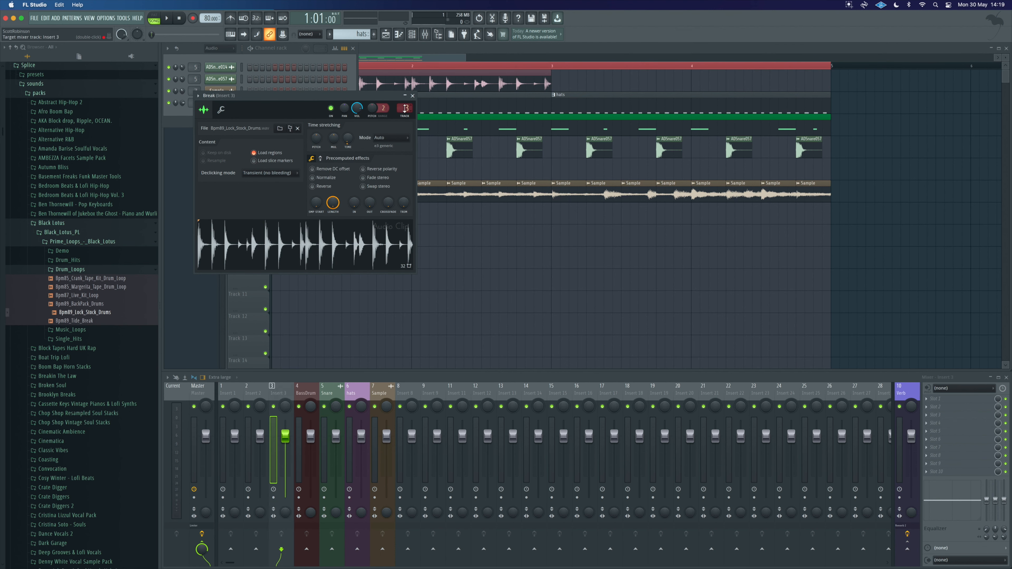
key(ctrl+l)
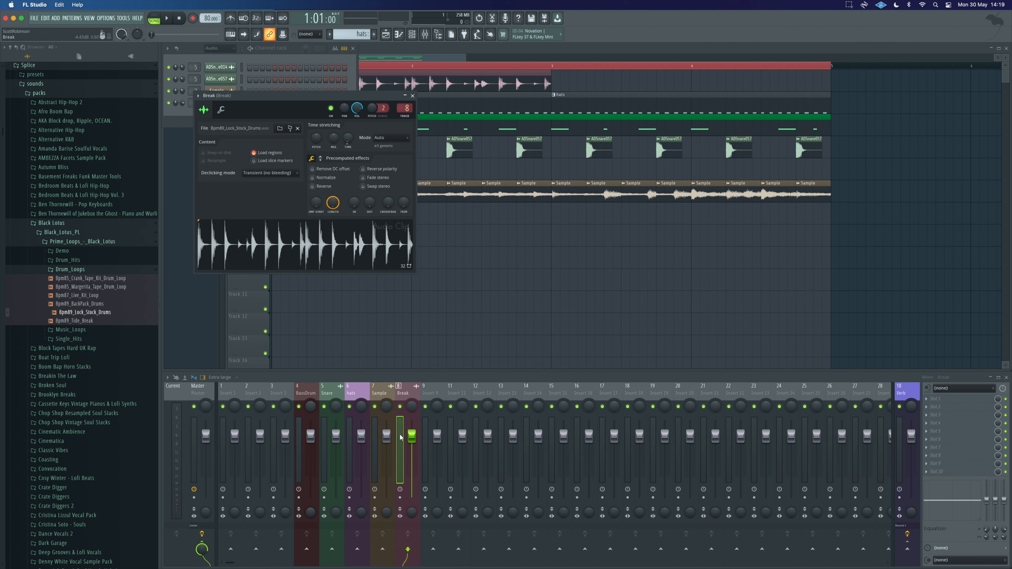
Step: Move the Break mixer track to insert 4 beside the other drum tracks and close the channel windows
drag(400, 437, 301, 437)
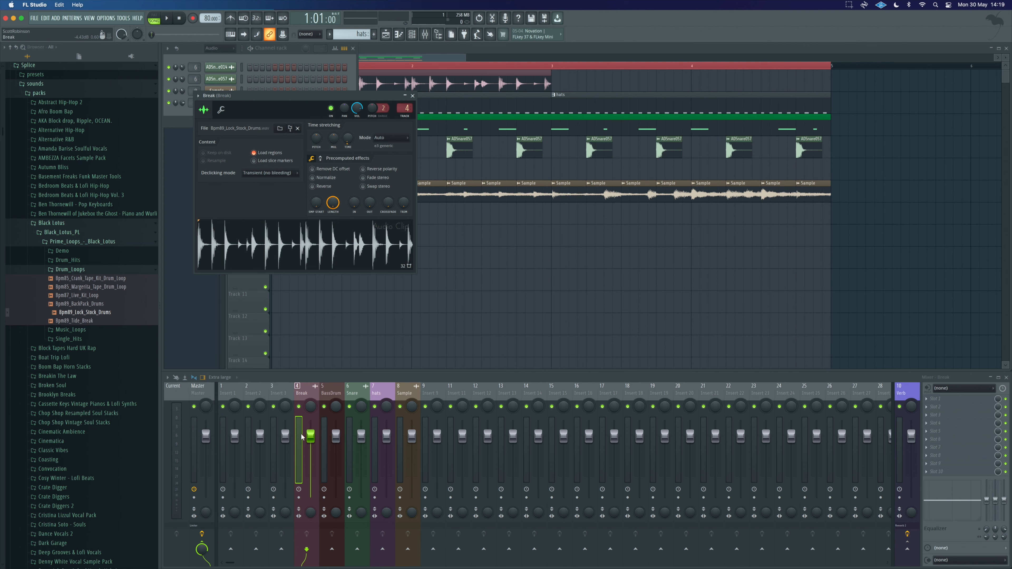
click(412, 95)
click(353, 48)
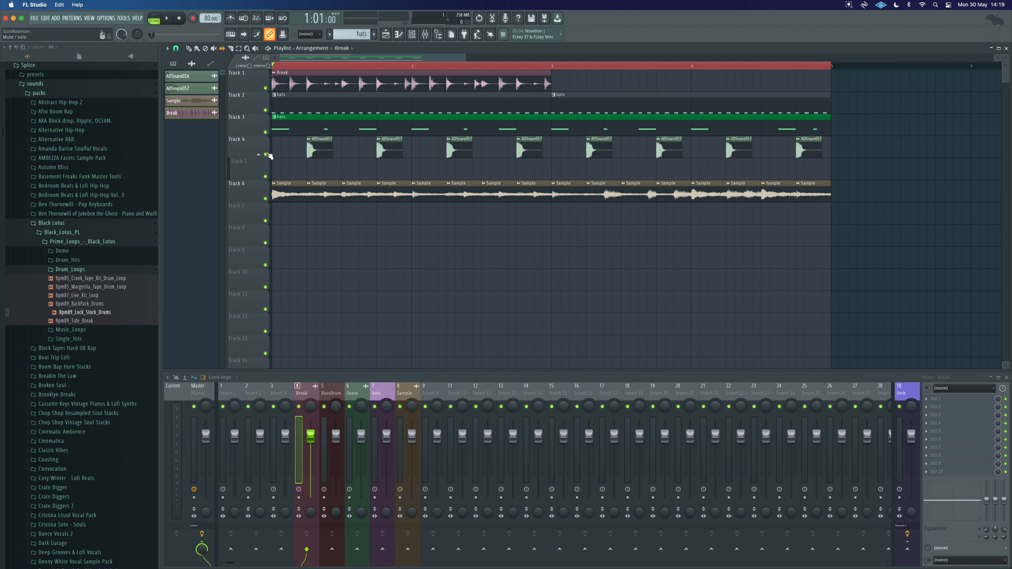
Step: Mute the Sample track so only the drum tracks play, and listen to the beat
right_click(265, 132)
click(266, 110)
click(265, 88)
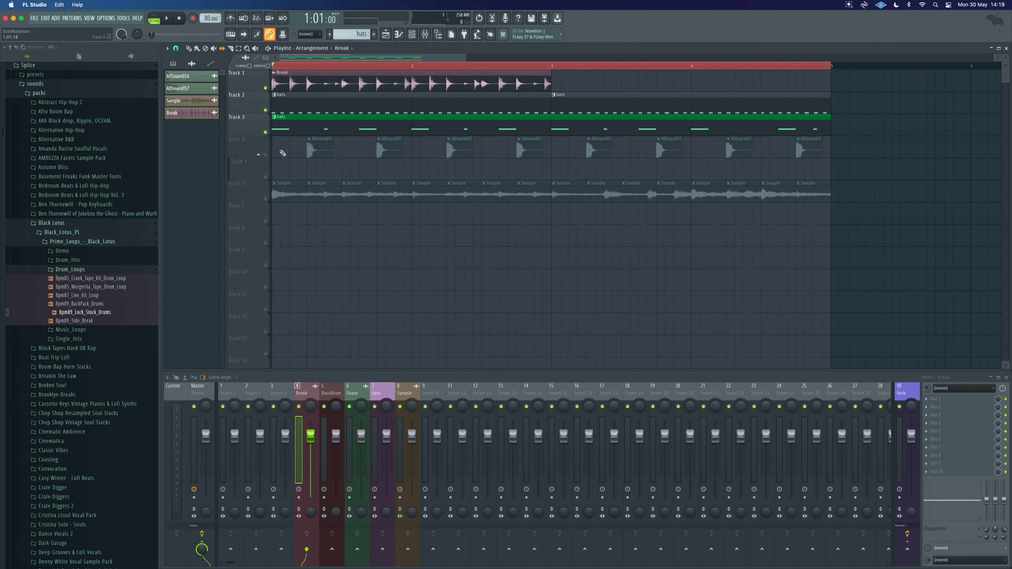
click(266, 155)
key(space)
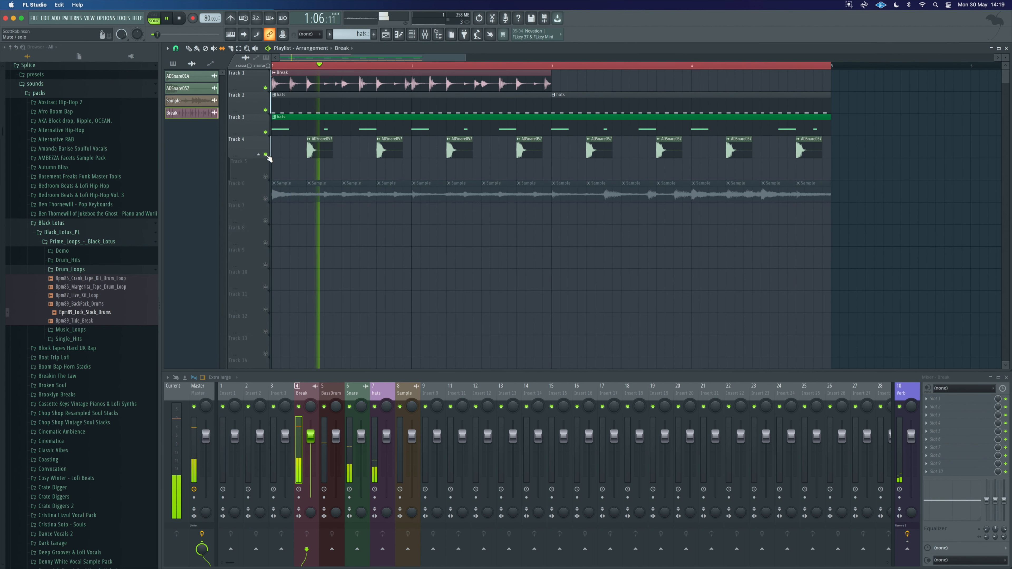
key(space)
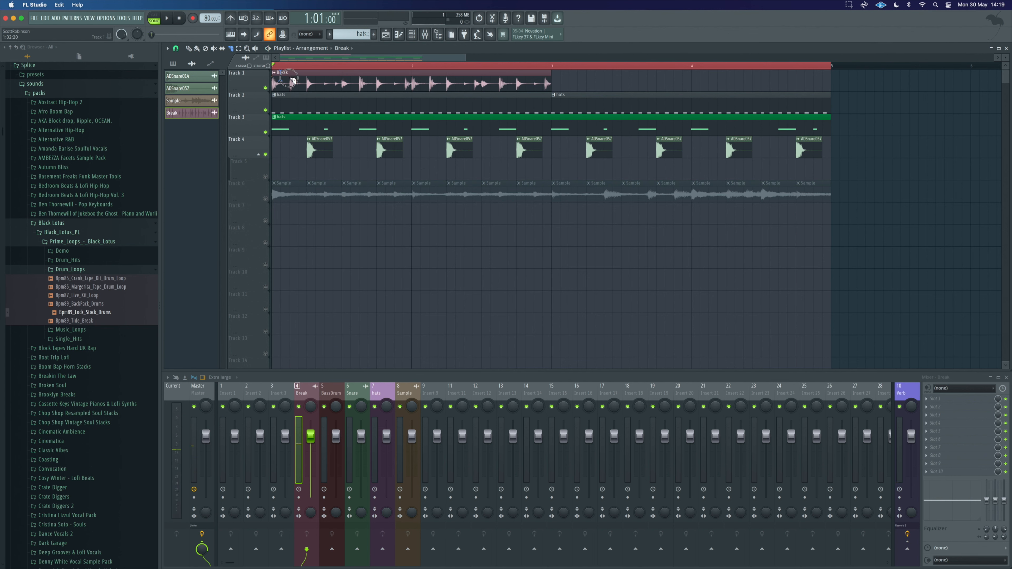
Step: Slice the break clip early in its first bar and play the result
drag(291, 74, 296, 95)
drag(291, 88, 306, 89)
key(space)
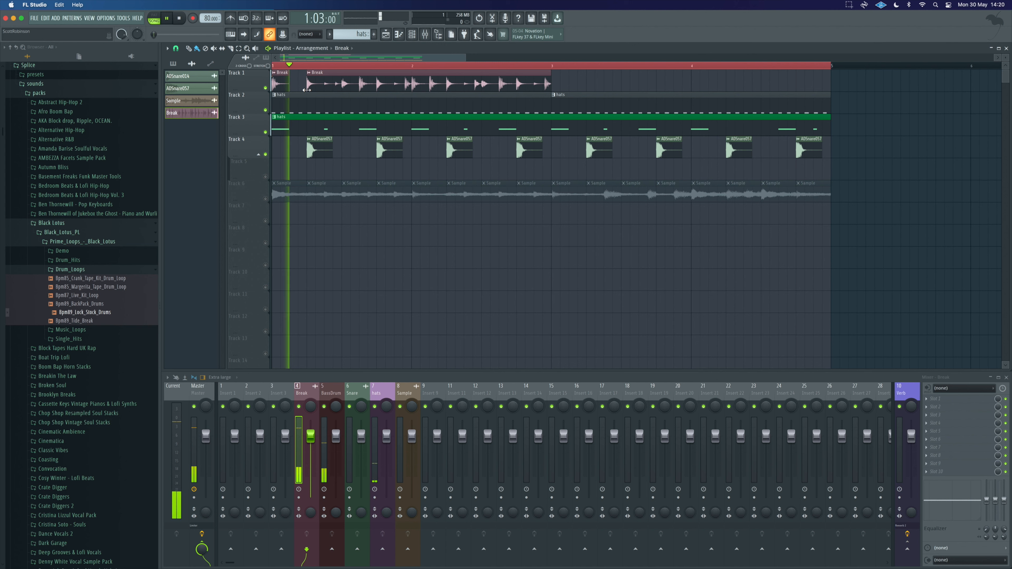
key(space)
key(space)
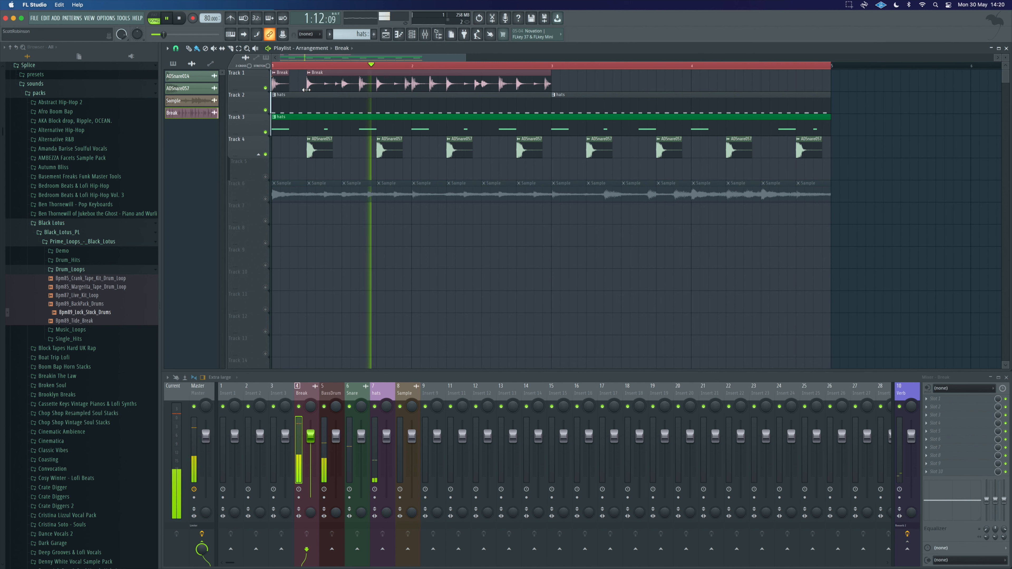
key(space)
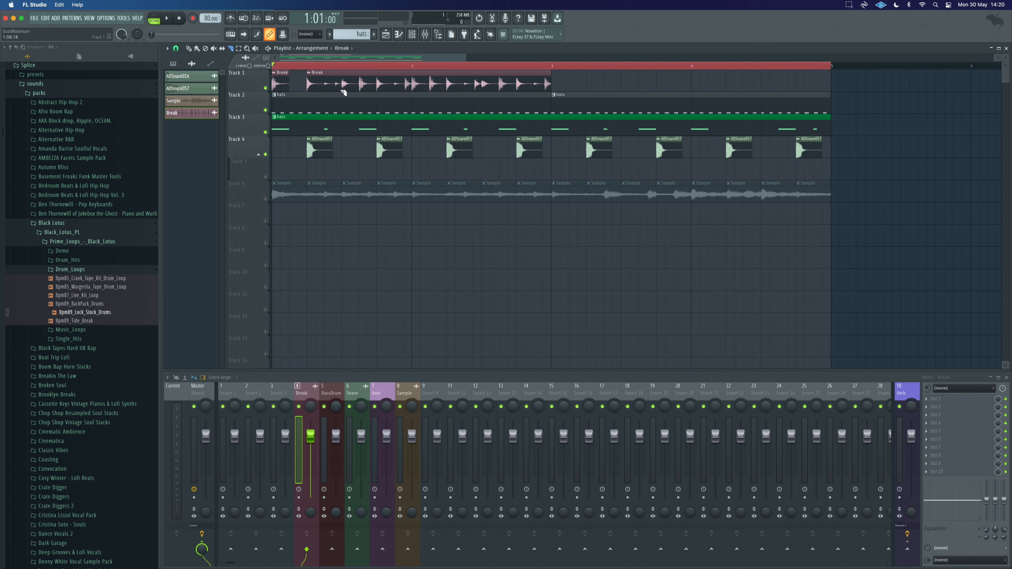
Step: Slice another chunk from the break clip and move it earlier in Track 1 to rearrange the pattern
click(342, 80)
click(360, 85)
drag(357, 83, 296, 83)
key(space)
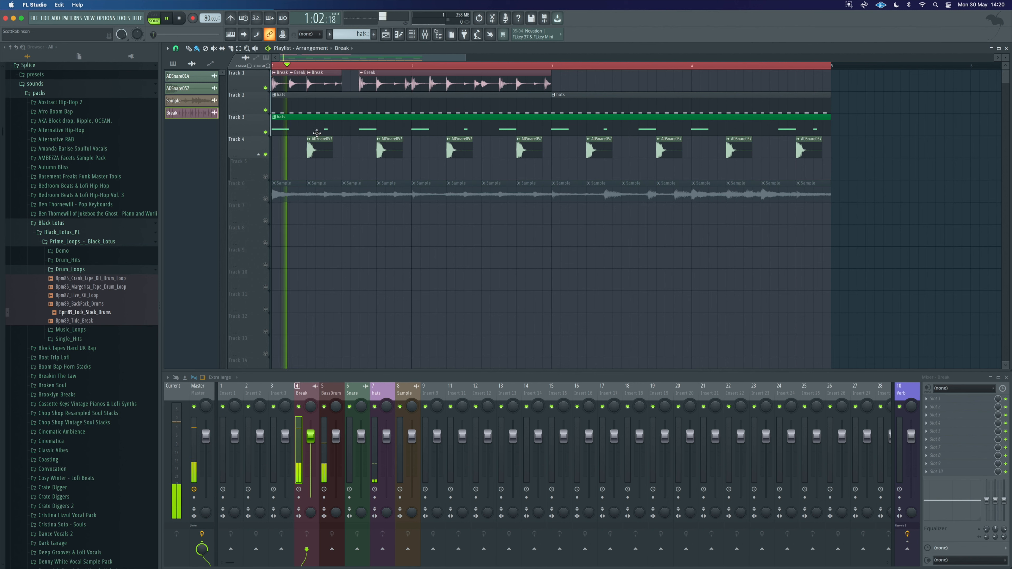
key(space)
Step: Adjust the second break slice's length and audition it
scroll(299, 84, up, 3)
drag(319, 75, 333, 74)
key(space)
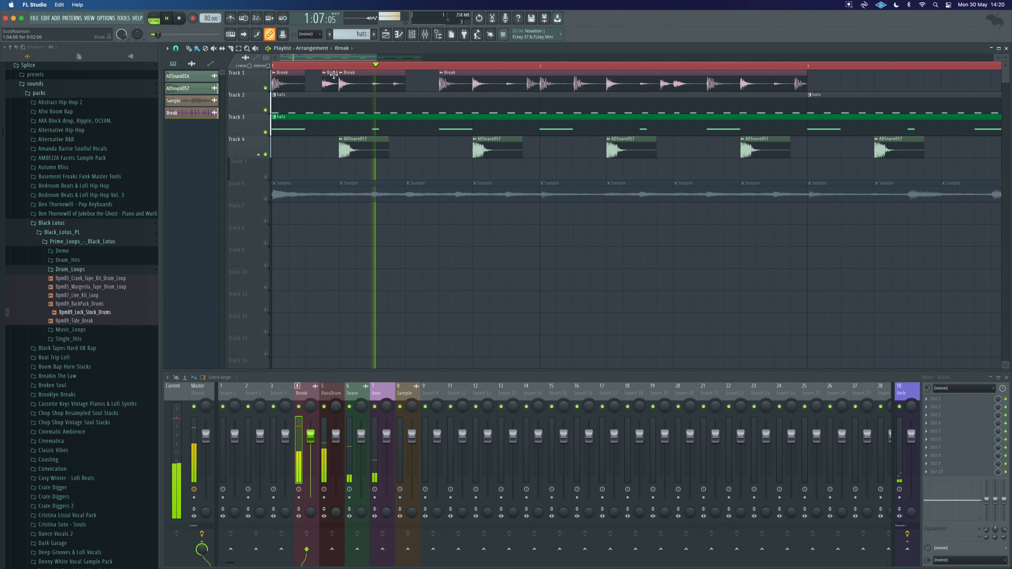
key(space)
drag(334, 75, 322, 74)
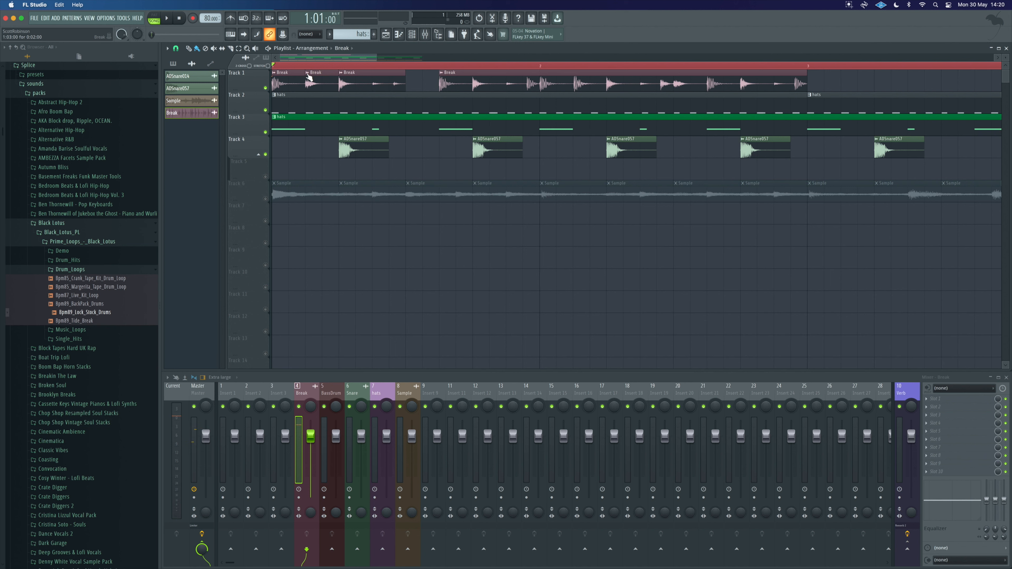
Step: Make the second break slice unique and reverse its sample in the channel settings
right_click(307, 75)
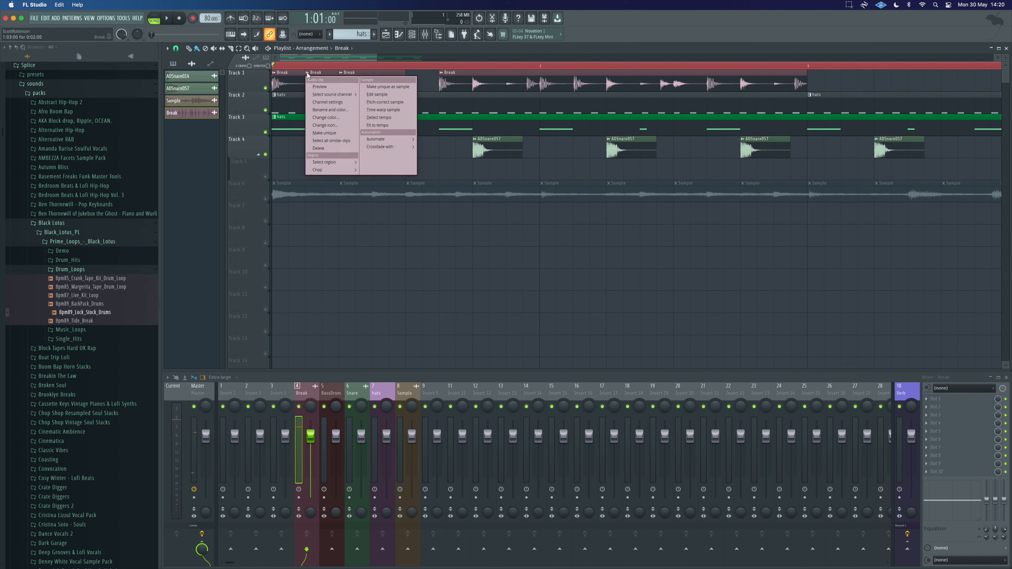
click(324, 133)
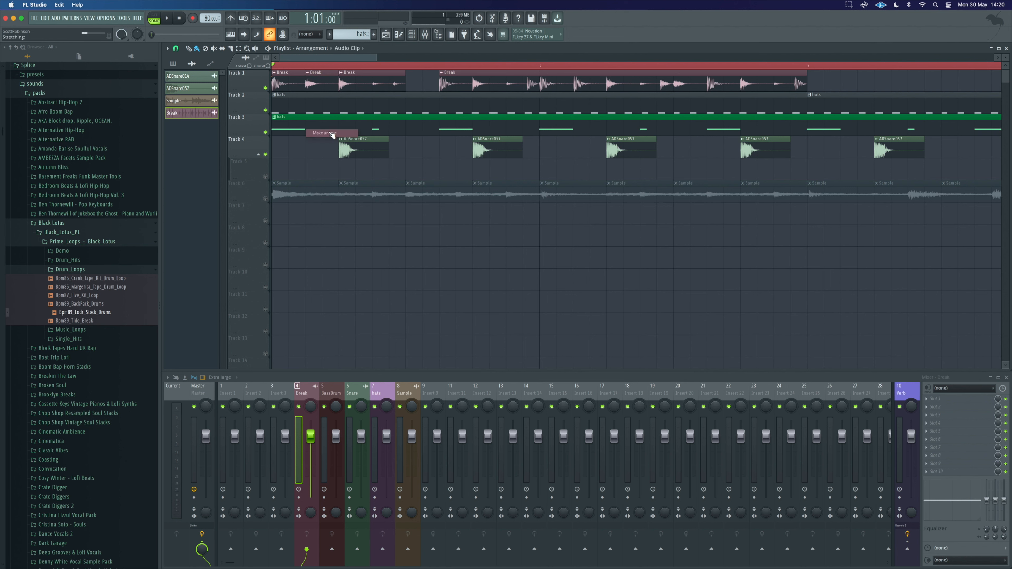
double_click(318, 82)
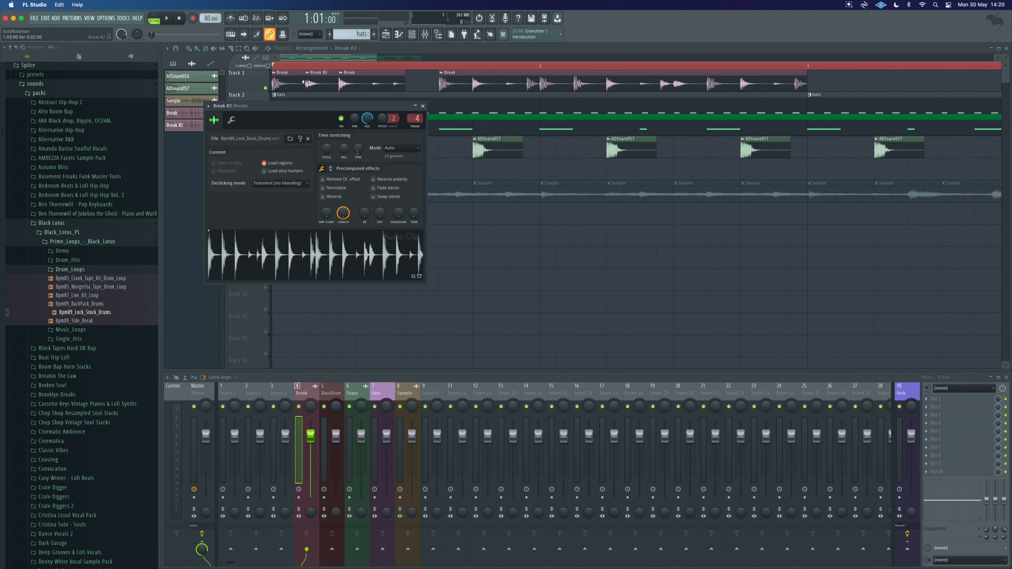
click(323, 197)
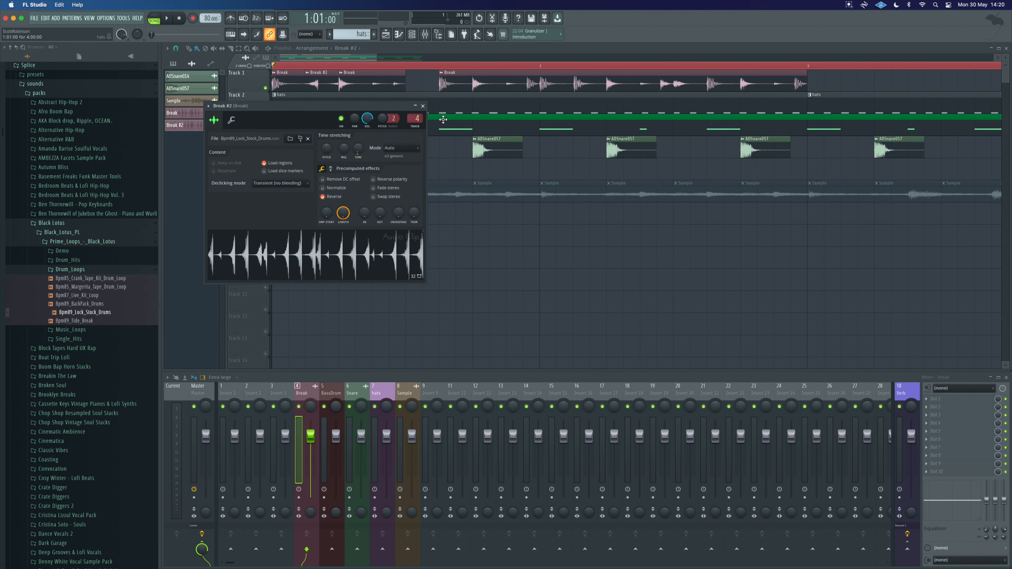
click(424, 106)
Step: Shift the reversed break slice slightly later and play the beat
drag(308, 85, 321, 85)
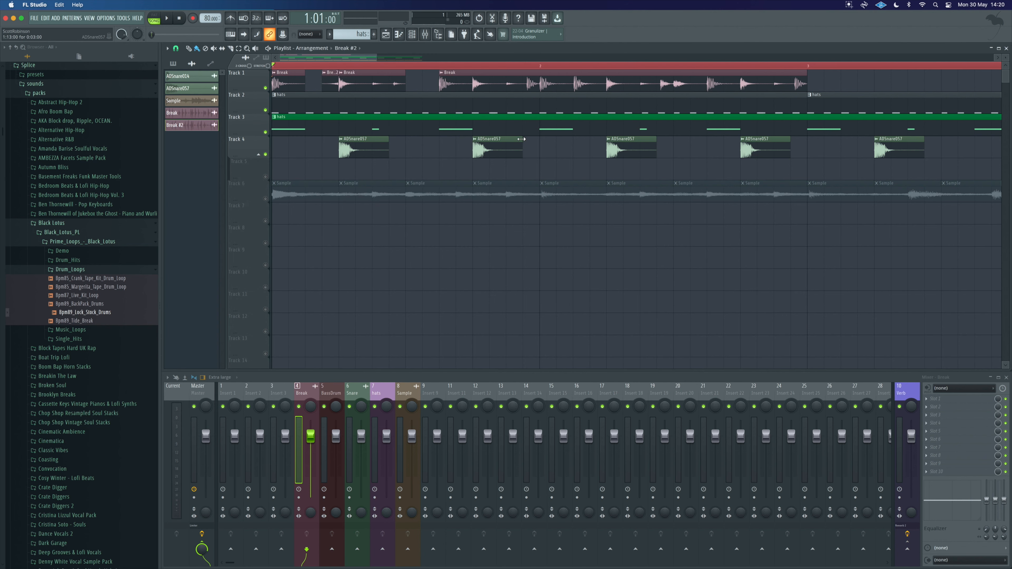
key(space)
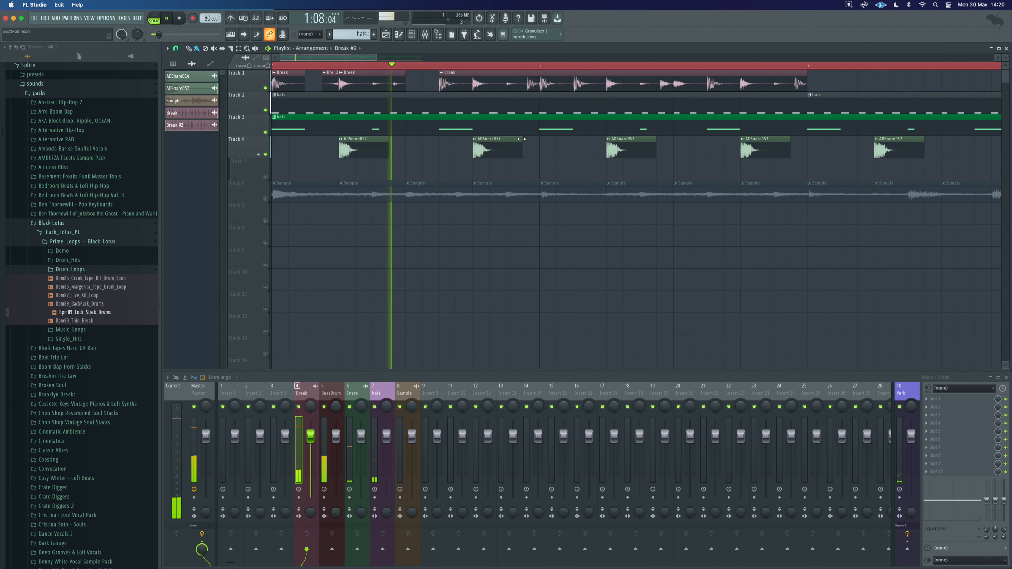
key(space)
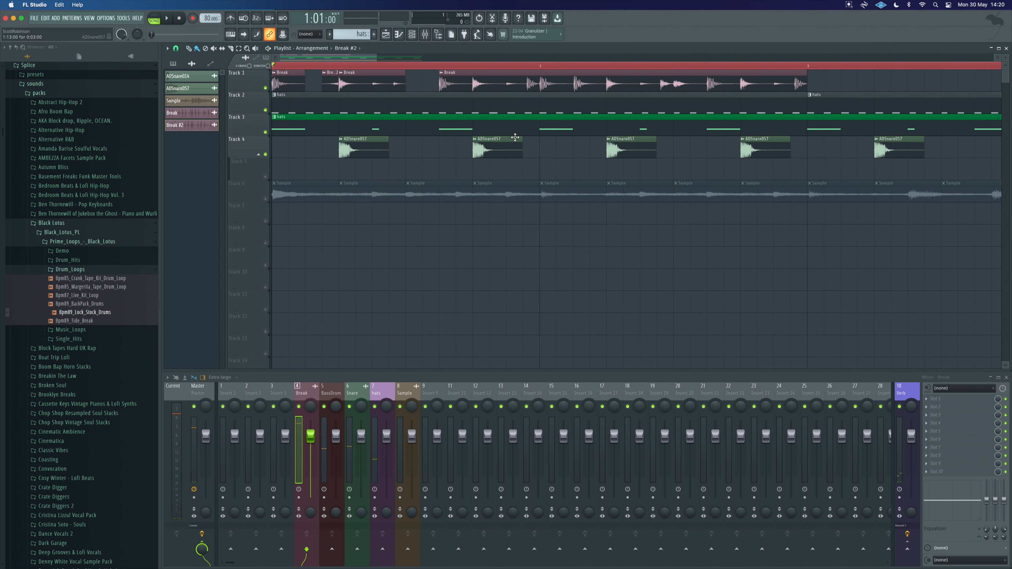
key(space)
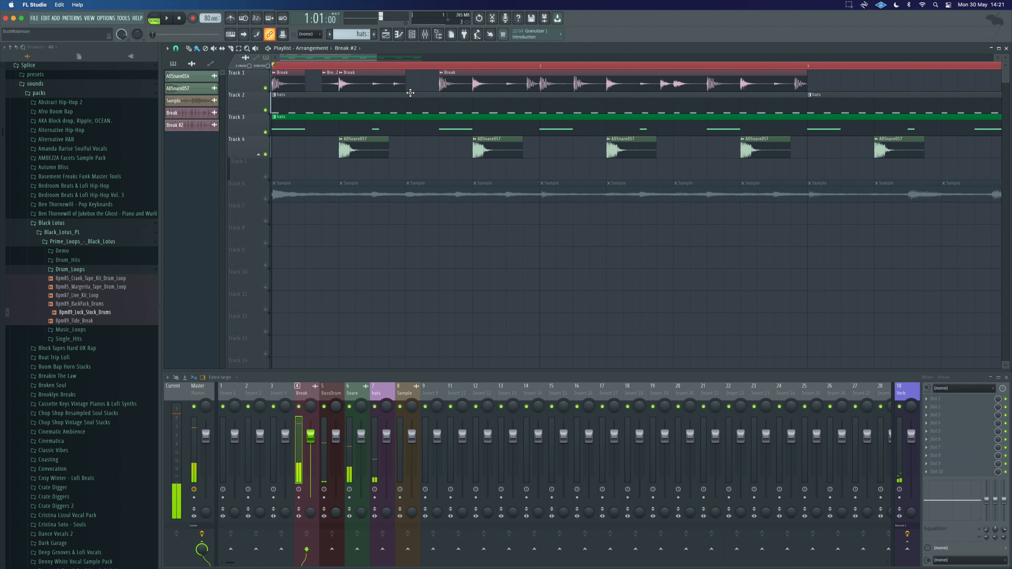
key(space)
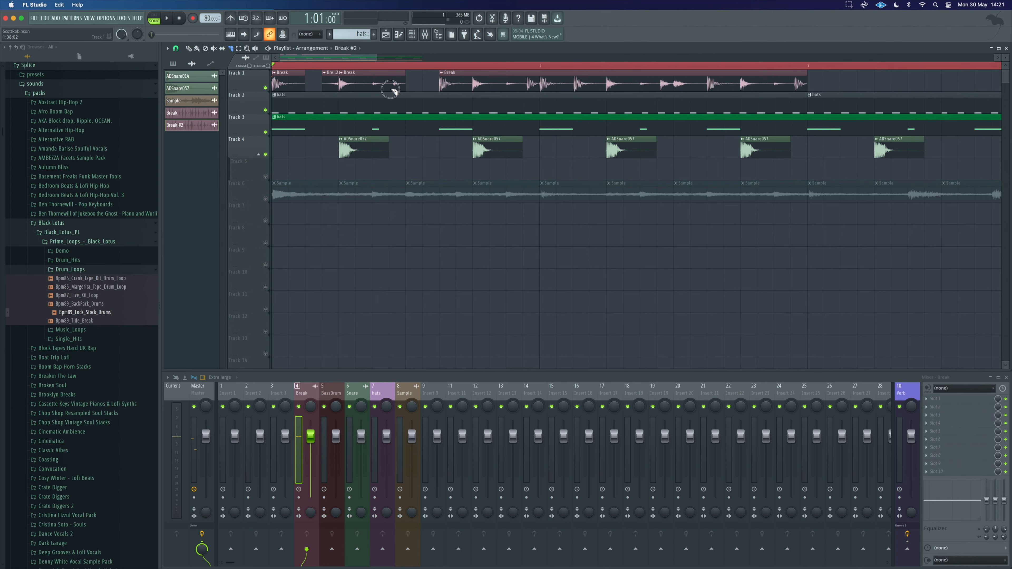
Step: Cut one more slice near the end of the first break bar and play it back
scroll(394, 91, right, 2)
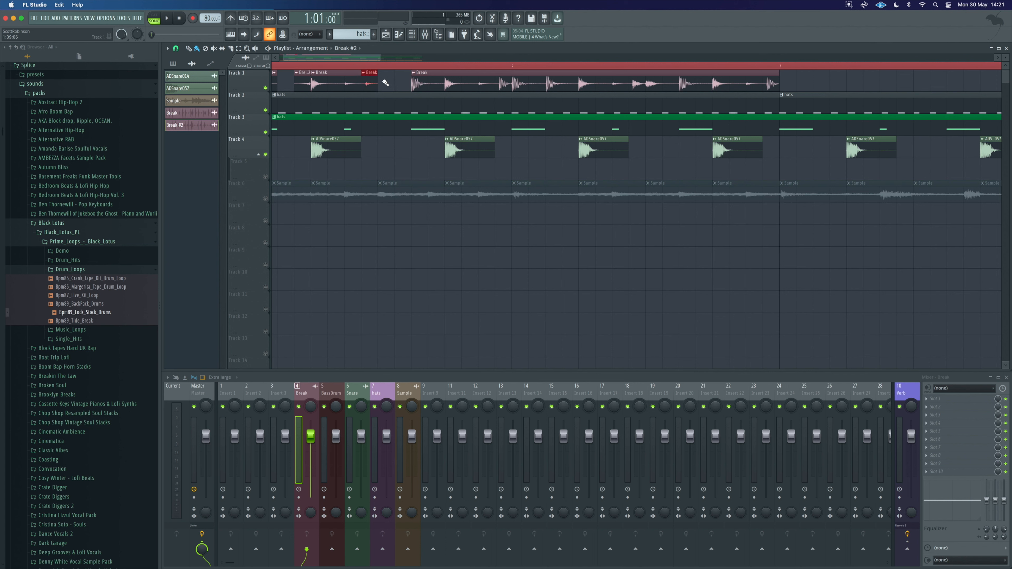
click(369, 81)
key(space)
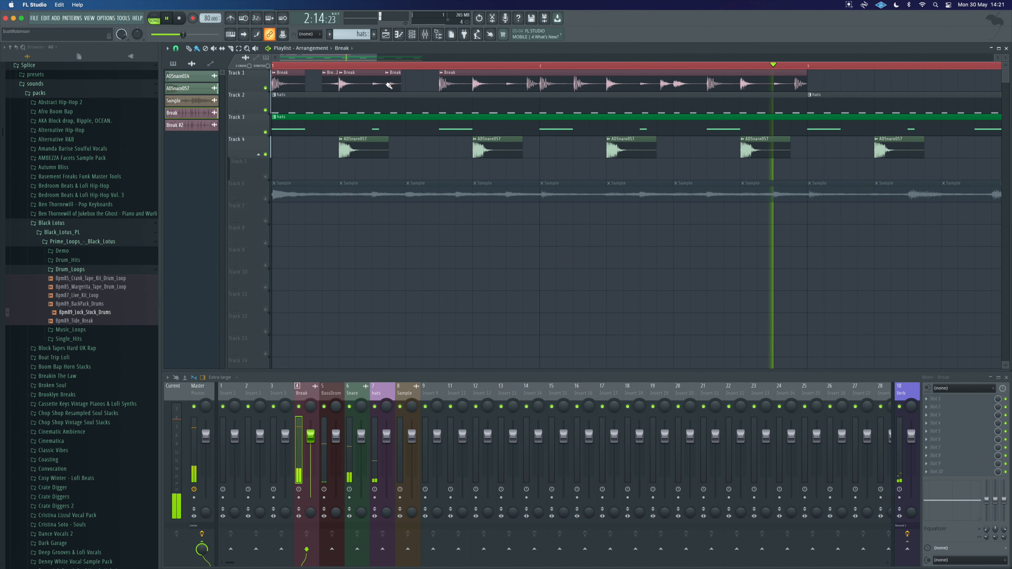
key(space)
key(space)
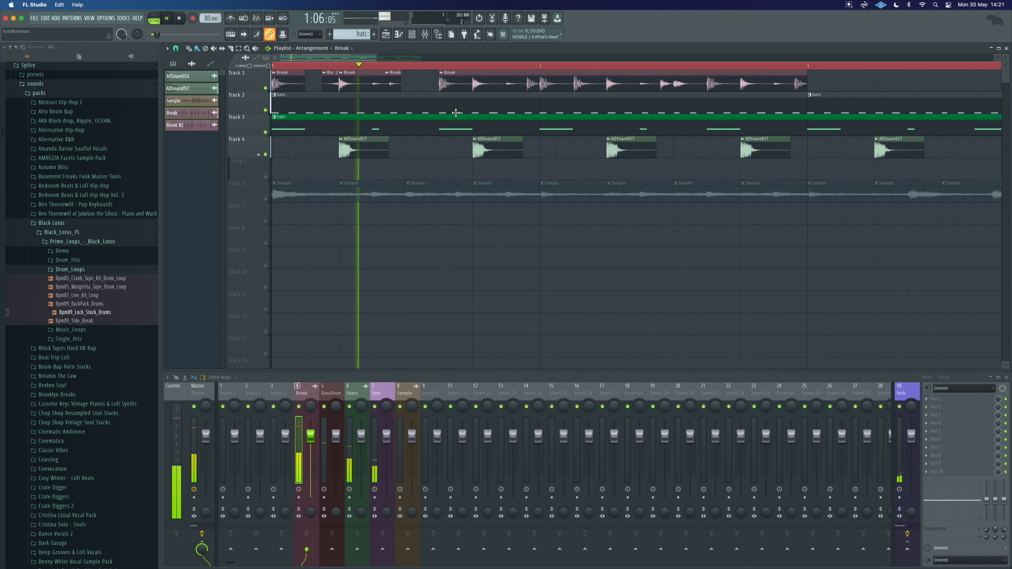
Step: Copy the chopped break pattern to start at bar 3 on Track 1
mouse_move(820, 90)
super+mouse_down()
mouse_move(270, 78)
mouse_move(877, 89)
mouse_move(820, 91)
super+mouse_up()
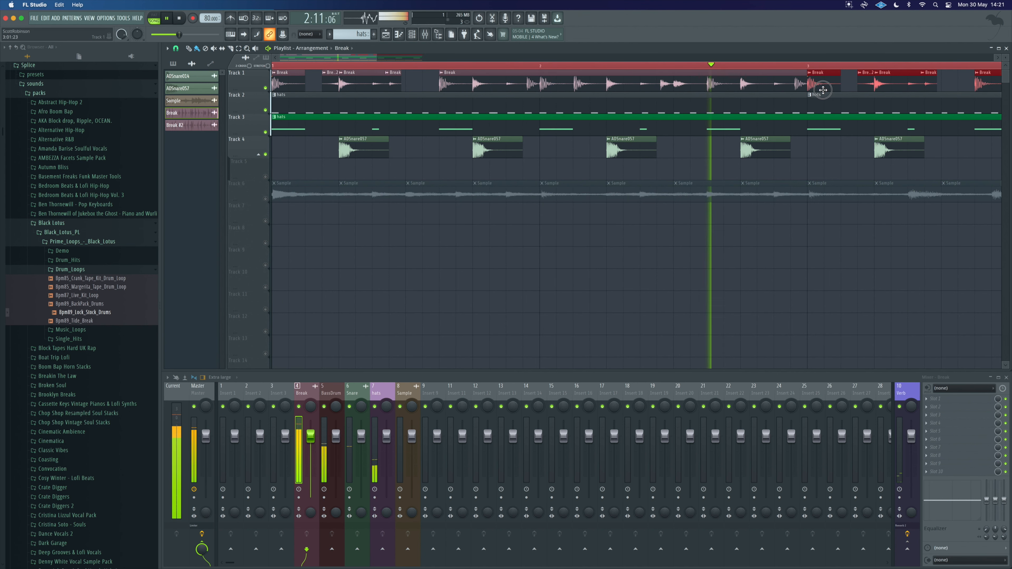
scroll(707, 132, down, 3)
scroll(707, 132, down, 2)
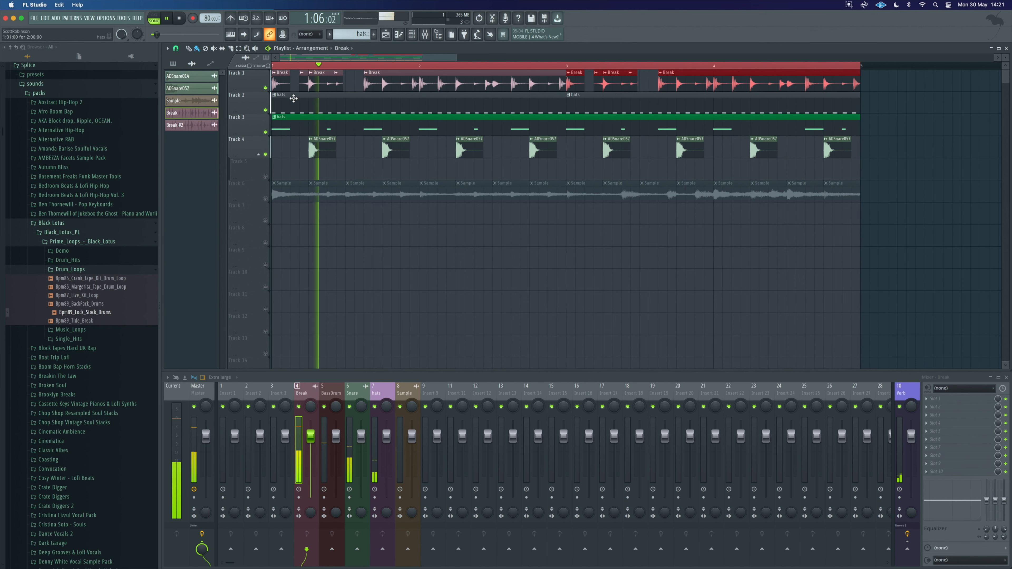
Step: Stop playback, restore all playlist tracks including the sample loop from solo, and play the arrangement again
key(space)
right_click(266, 88)
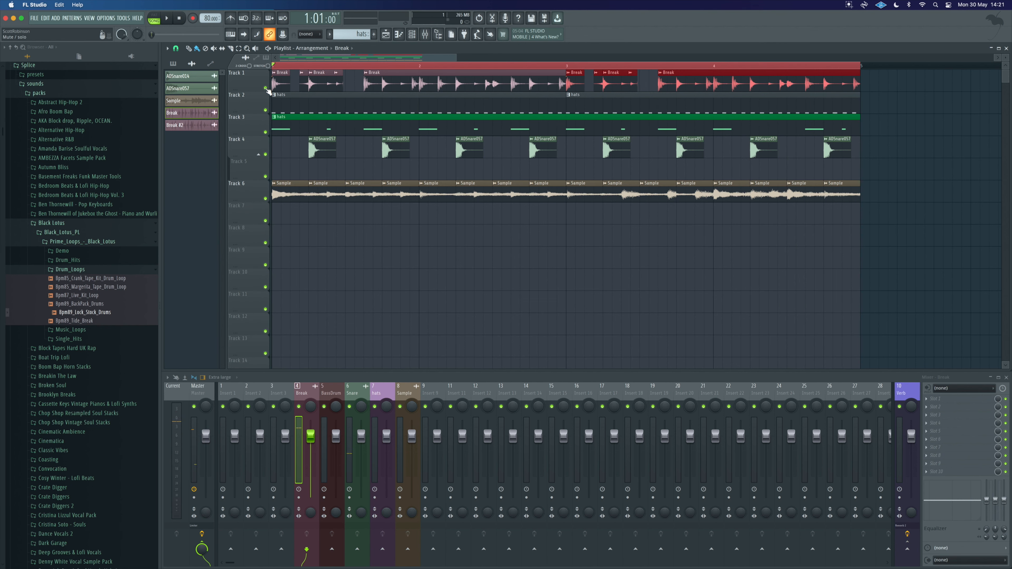
key(space)
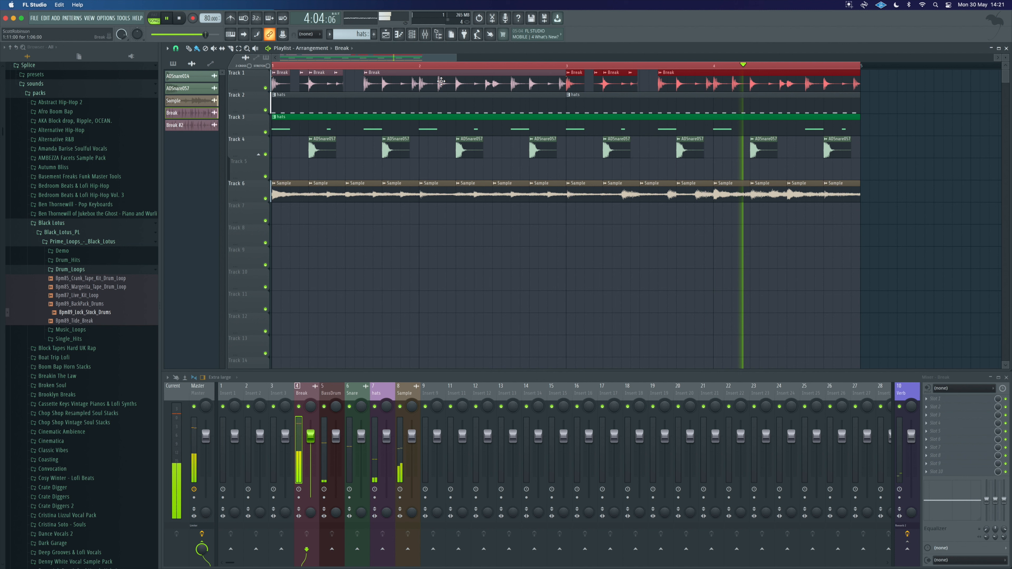
Step: Stop playback, move the reversed Break #2 slice into the copied break in bar 3, and play the beat
key(space)
drag(303, 81, 671, 83)
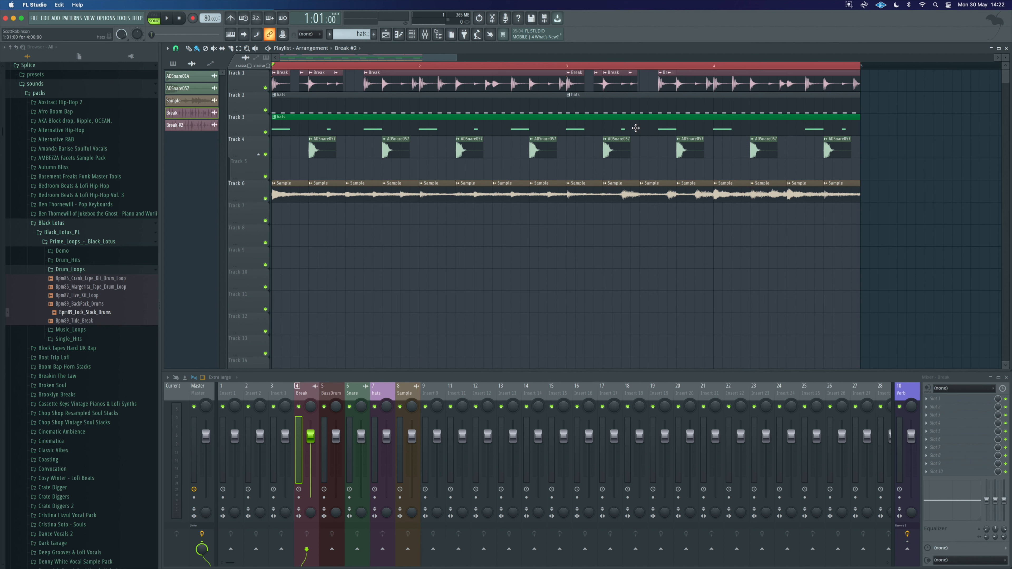
key(space)
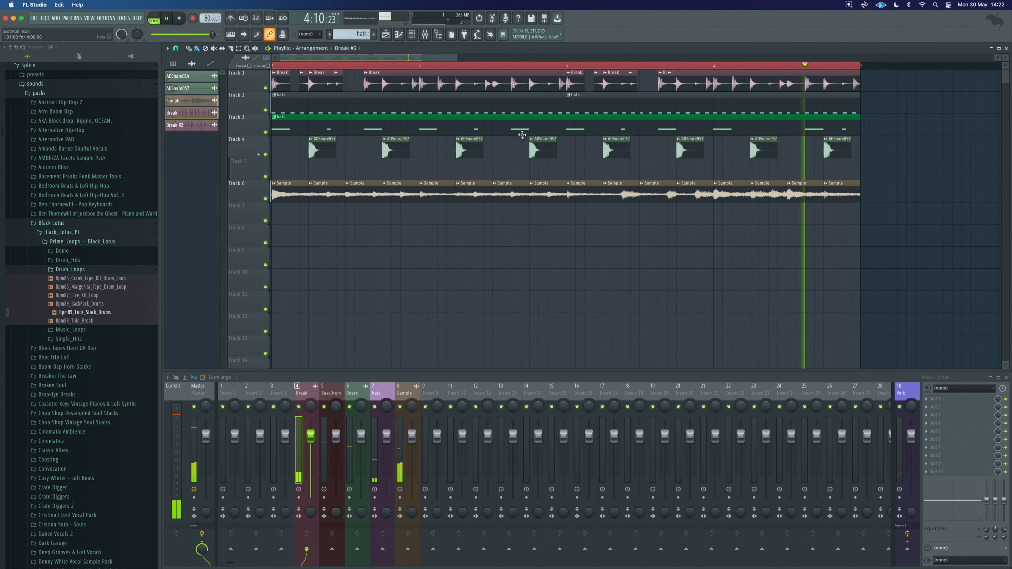
Step: Stop playback, move another break slice from bar 1 into the bar 3 break, and play the beat
key(space)
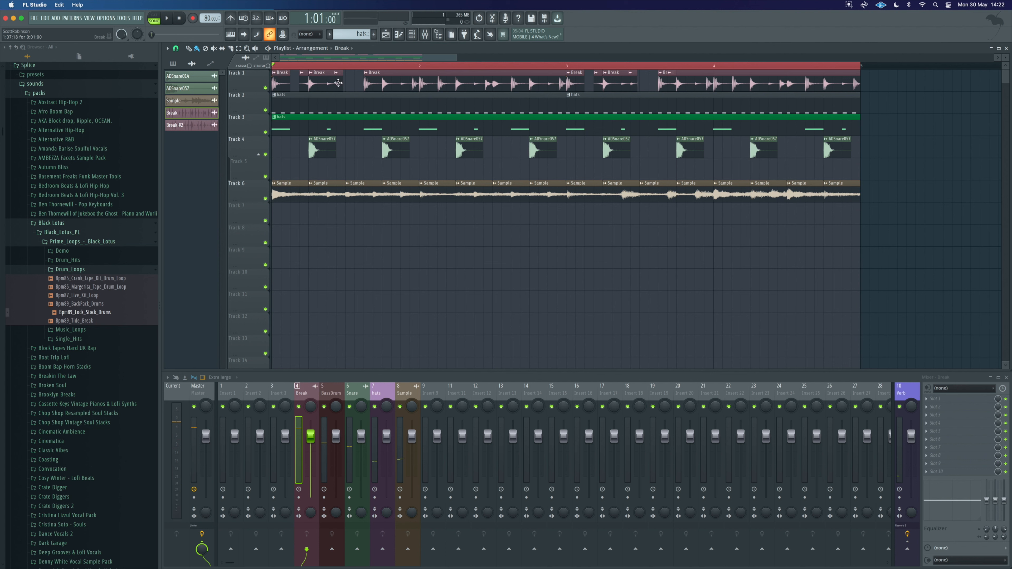
drag(338, 83, 644, 87)
scroll(643, 82, up, 4)
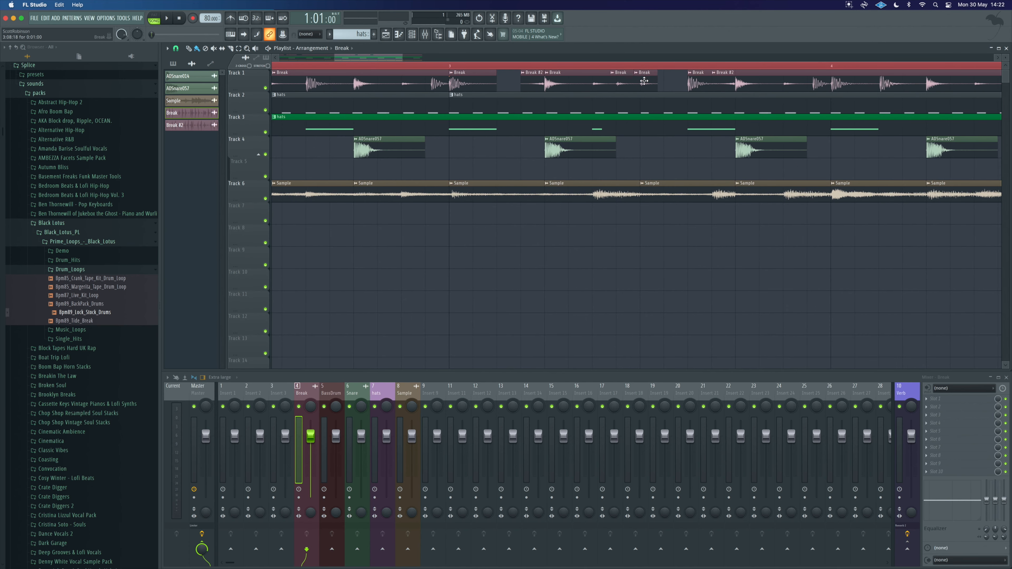
scroll(608, 195, down, 5)
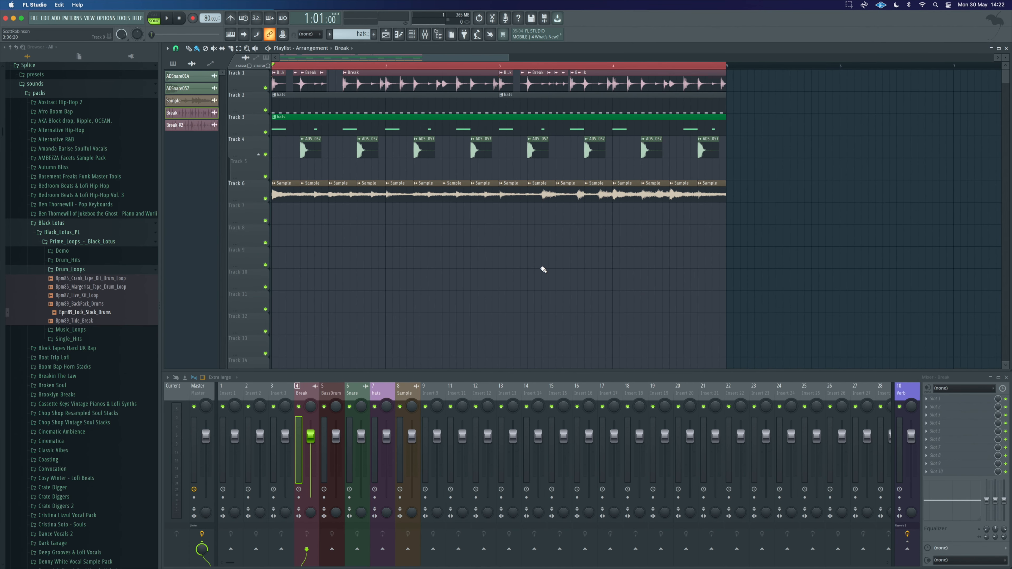
key(space)
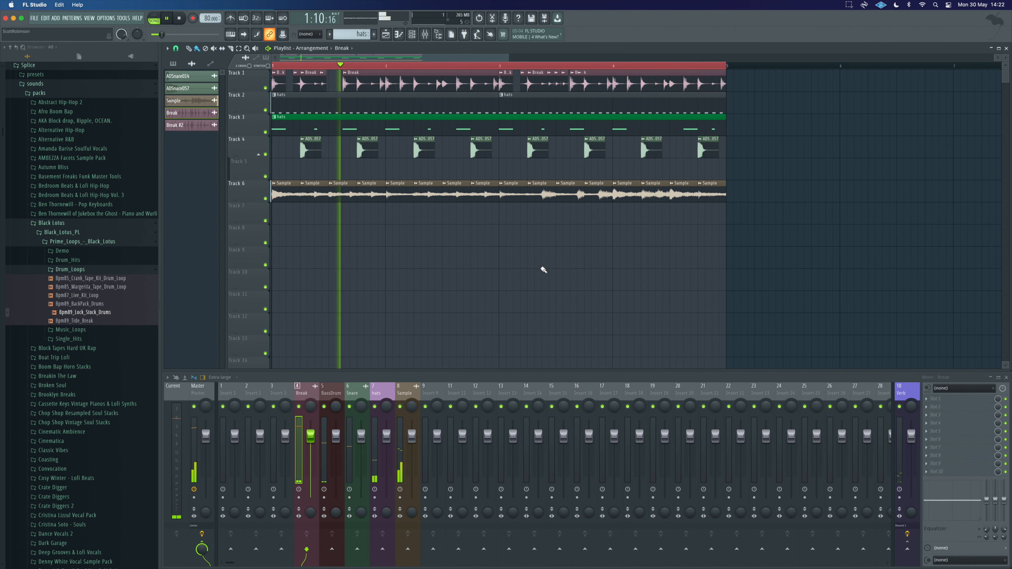
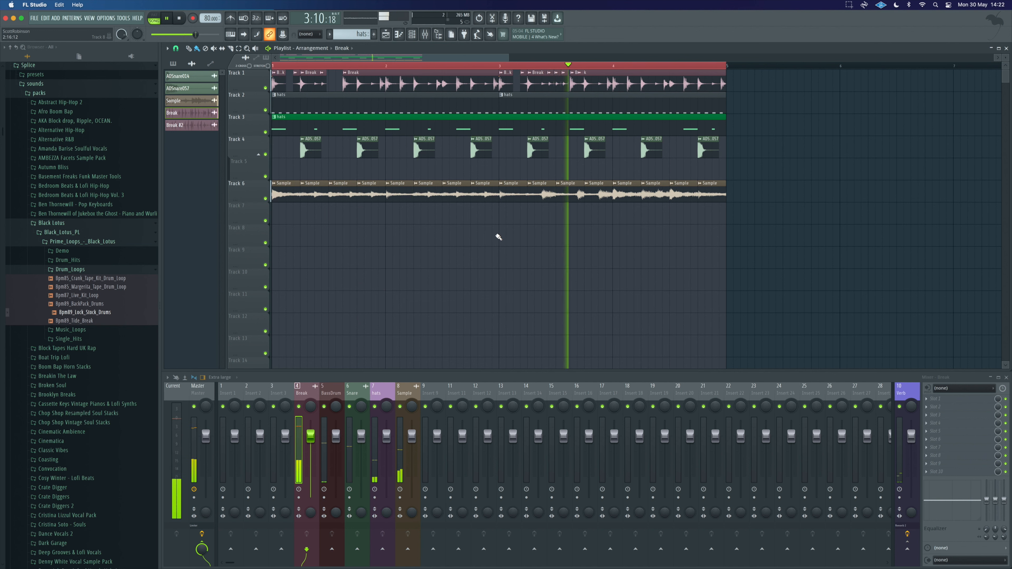
Step: Stop playback and run a smart find for "ride" within the Splice packs folder of the browser
key(space)
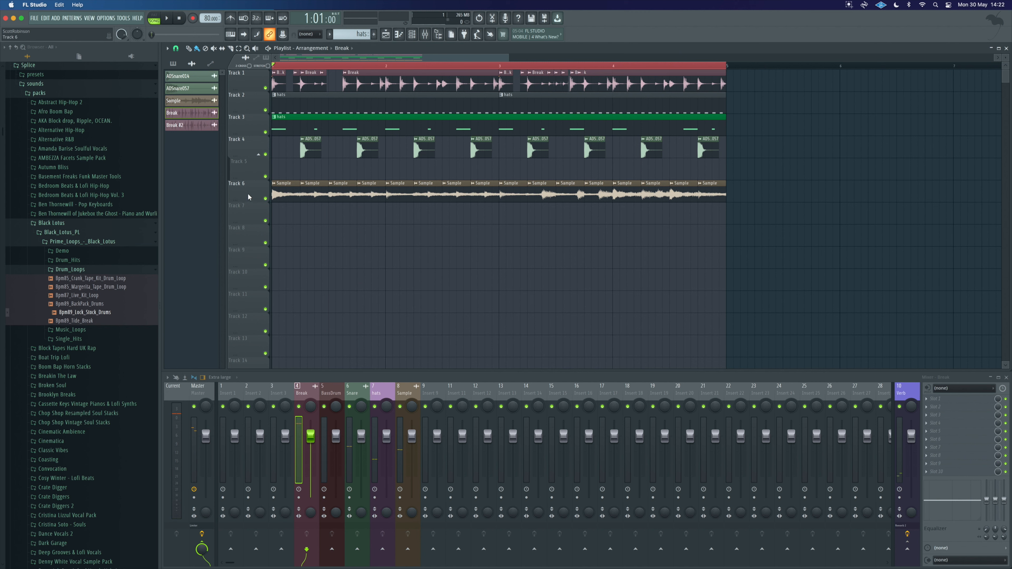
click(46, 223)
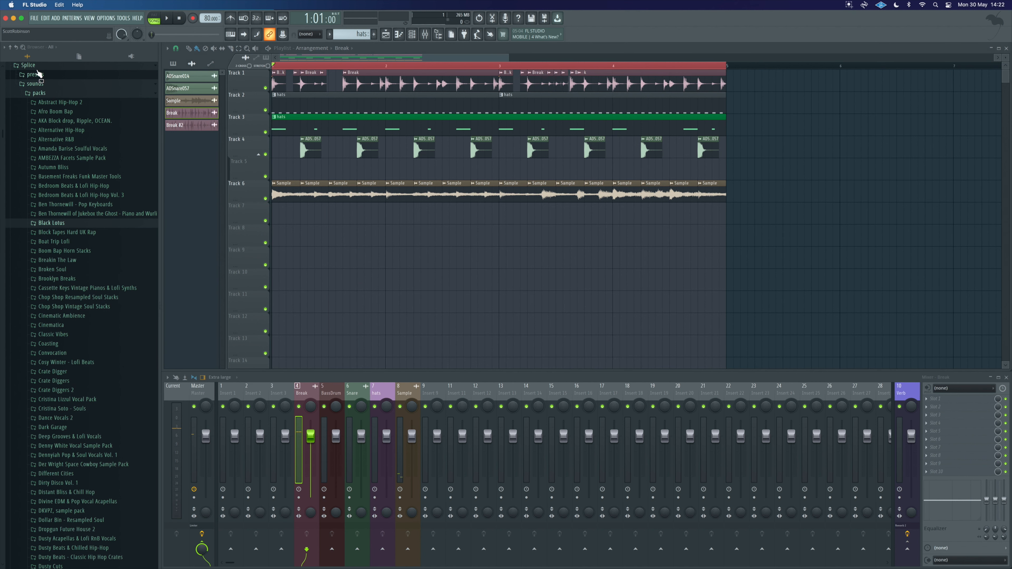
right_click(50, 95)
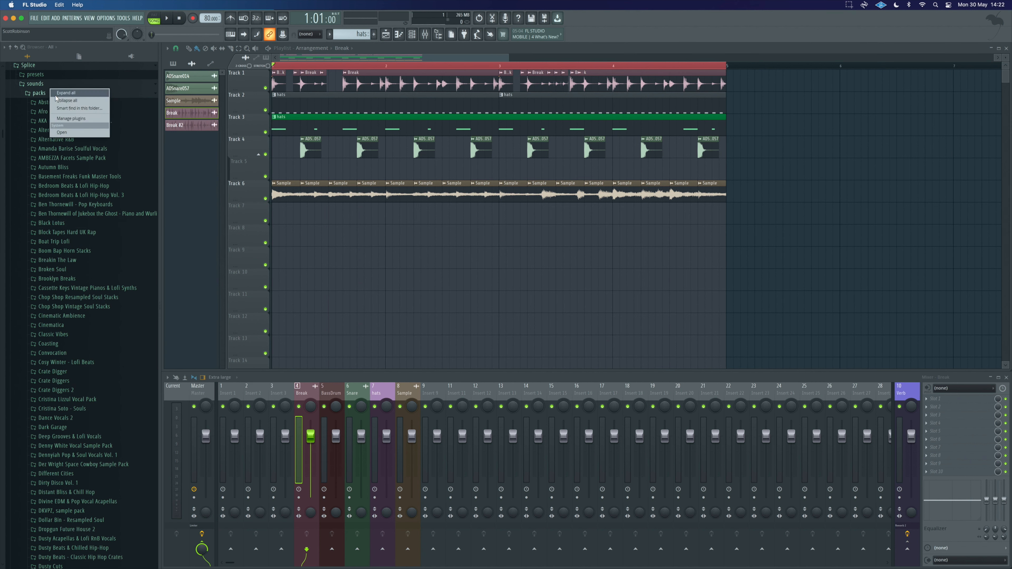
click(85, 107)
text(ride)
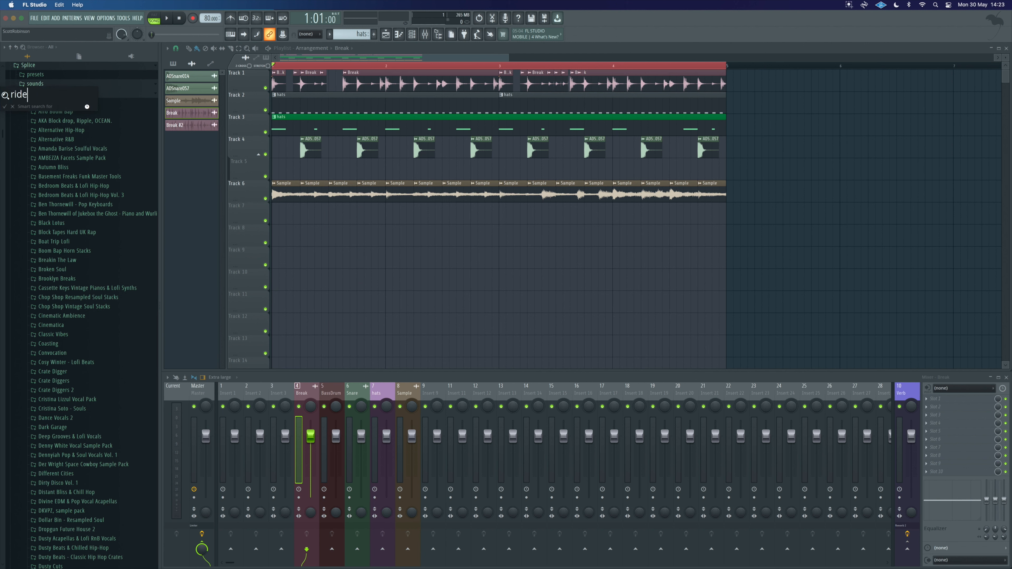
key(Return)
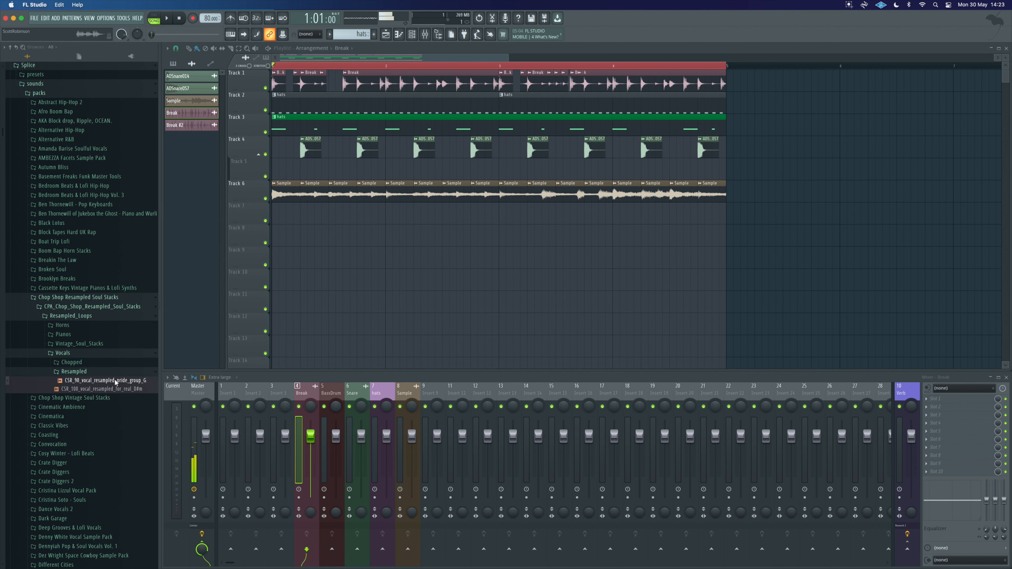
Step: Step through the ride search matches in the browser, previewing the samples found
key(space)
key(space)
key(F3)
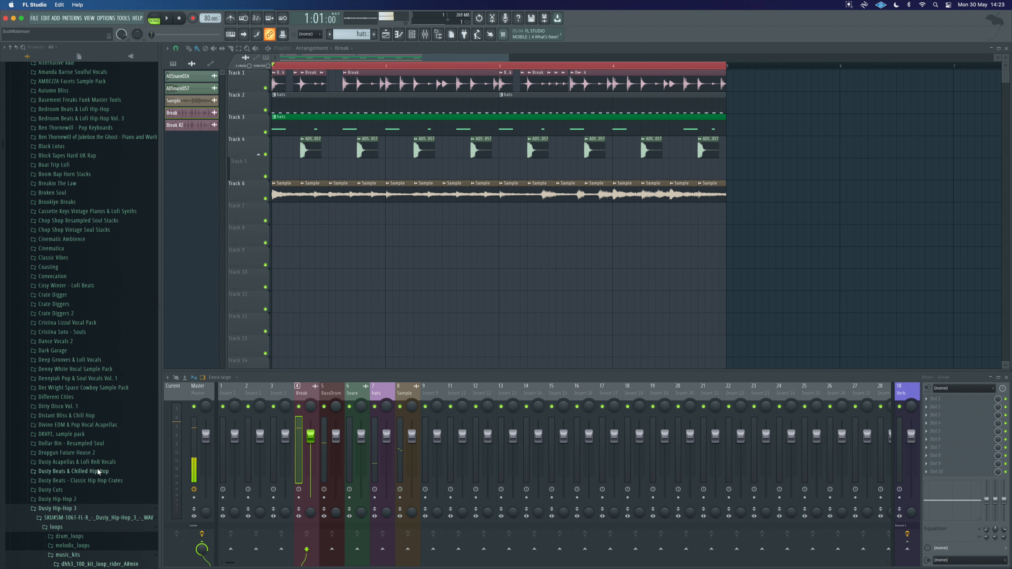
scroll(96, 454, down, 5)
click(80, 369)
click(82, 376)
key(F3)
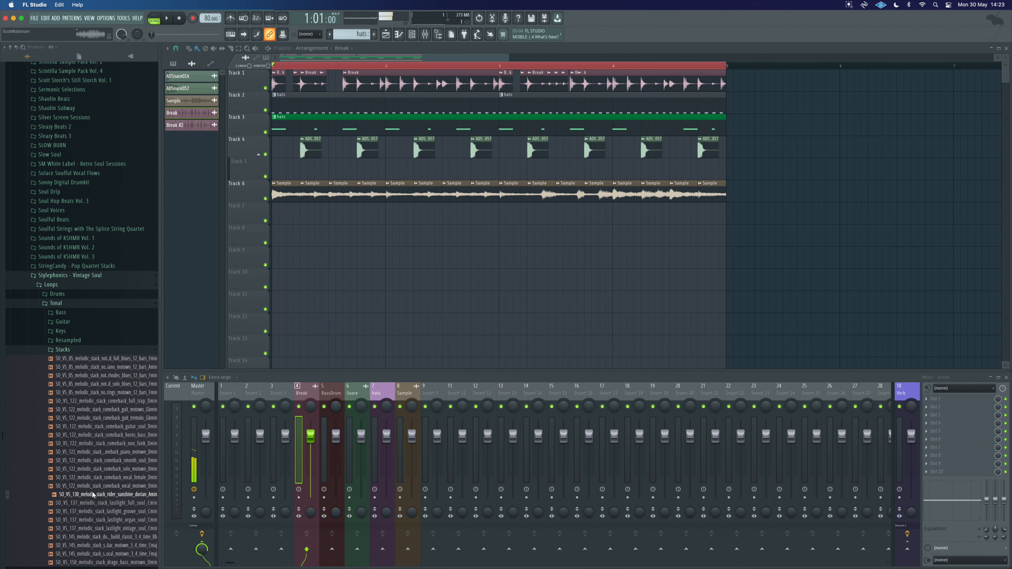
scroll(92, 490, down, 5)
key(F3)
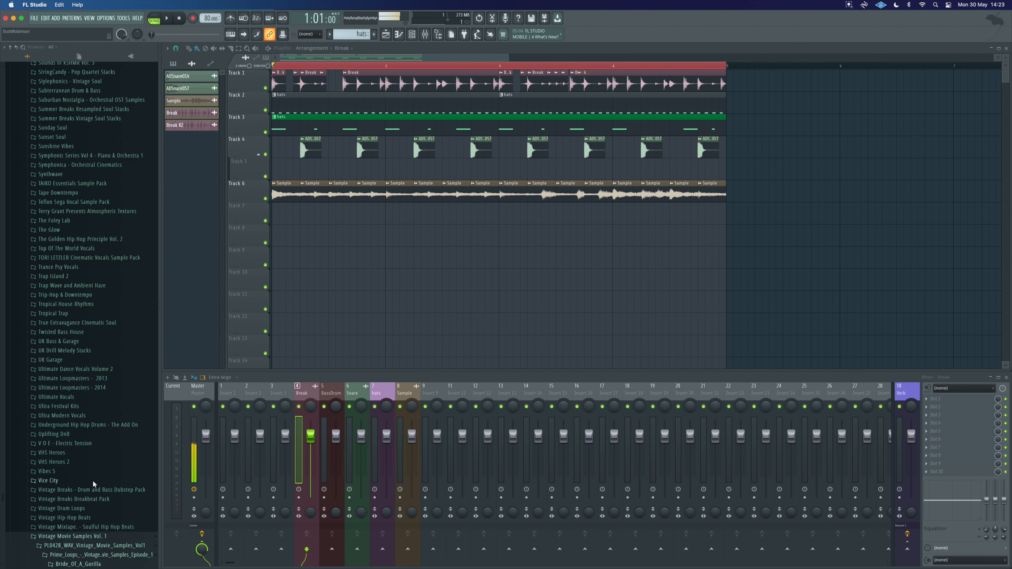
key(F3)
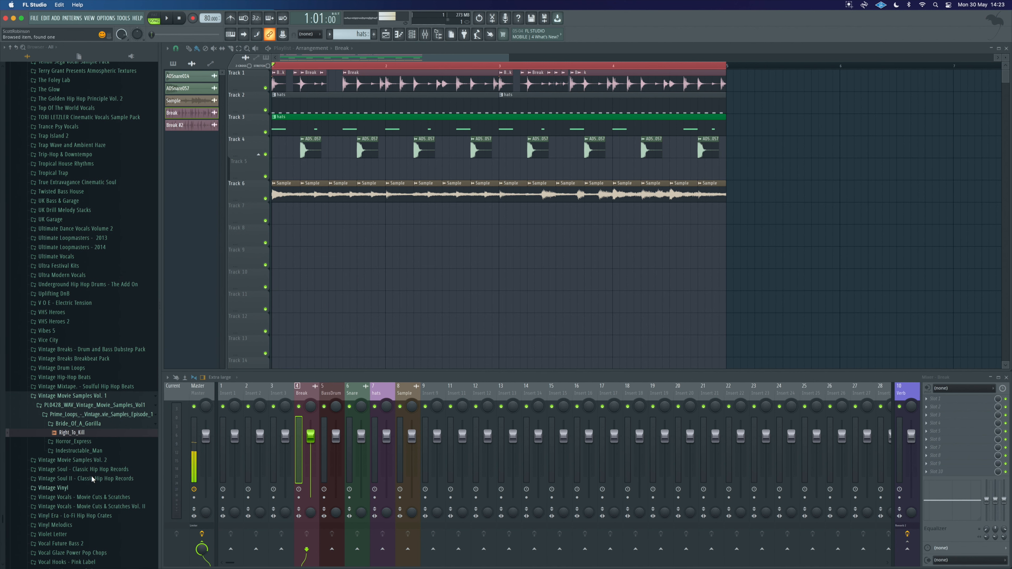
key(F3)
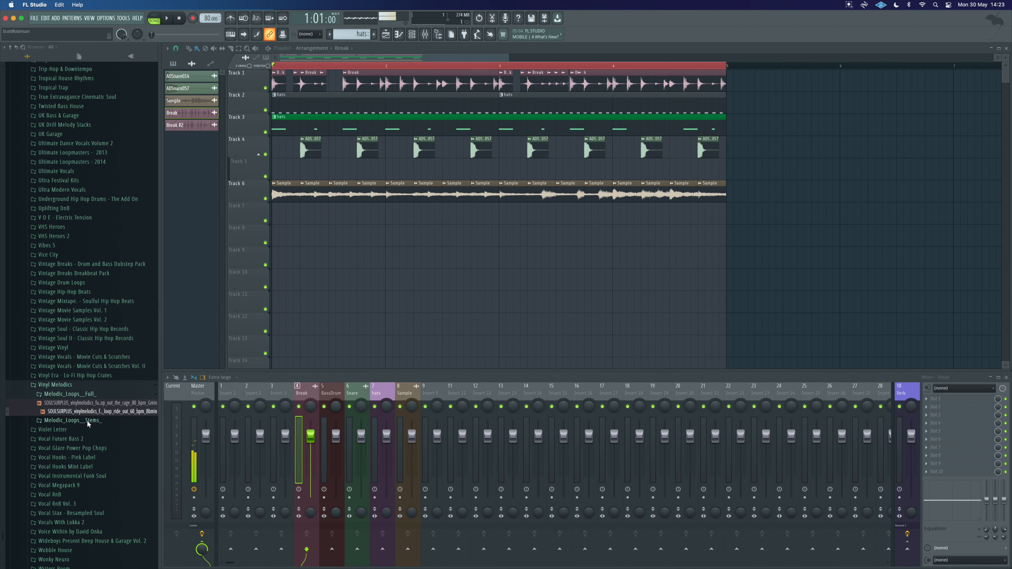
key(F3)
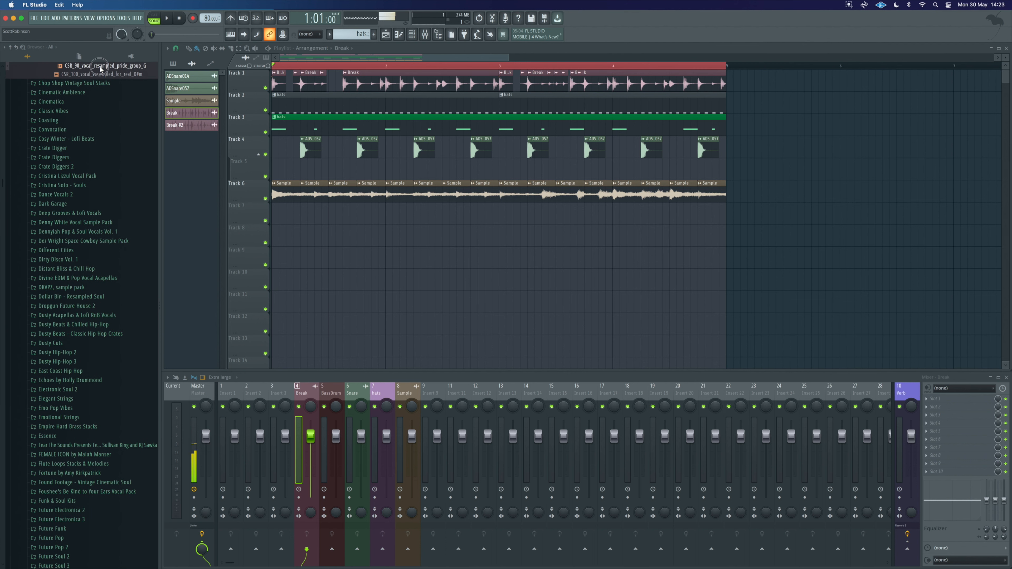
scroll(81, 208, up, 15)
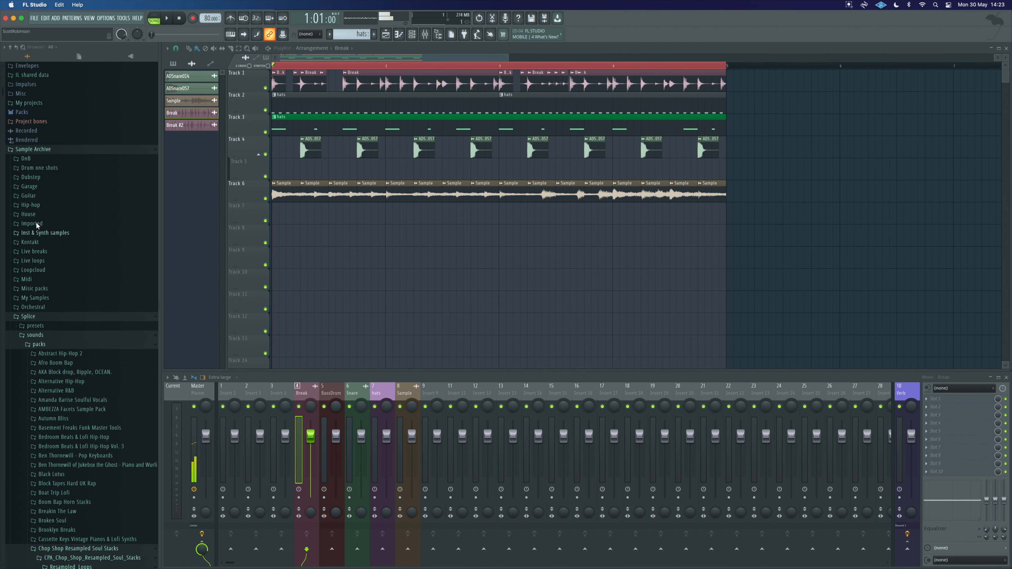
Step: Open the Hip-hop Anno Domini Drum Collection cymbals folder and preview several cymbal samples
click(39, 203)
click(78, 331)
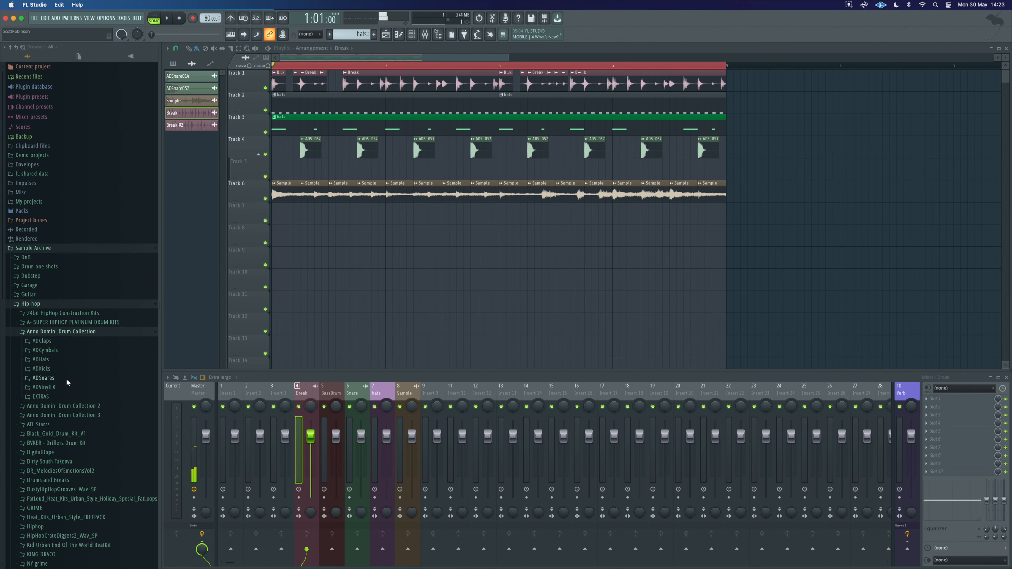
click(66, 350)
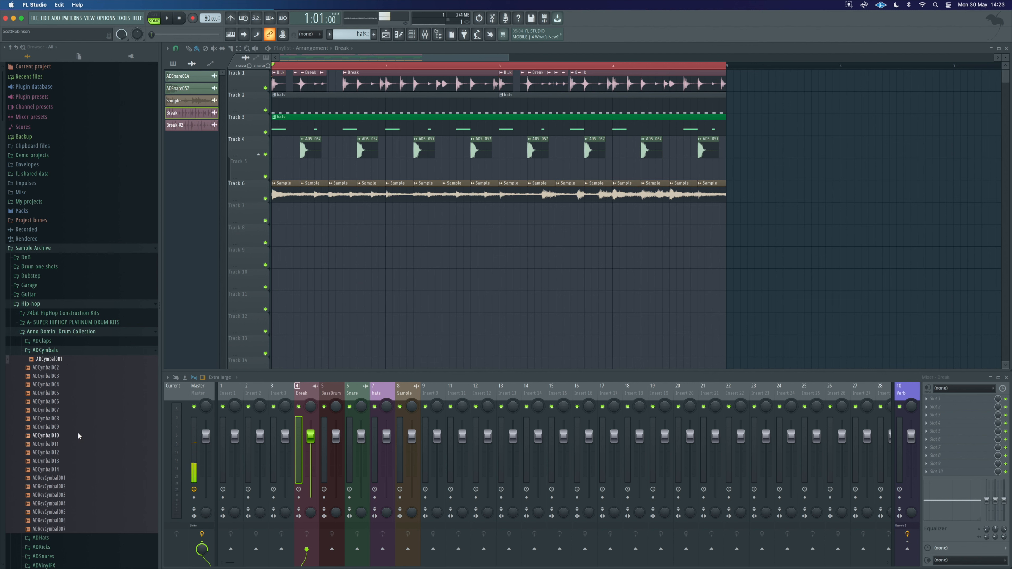
click(74, 494)
click(56, 520)
click(61, 529)
click(55, 402)
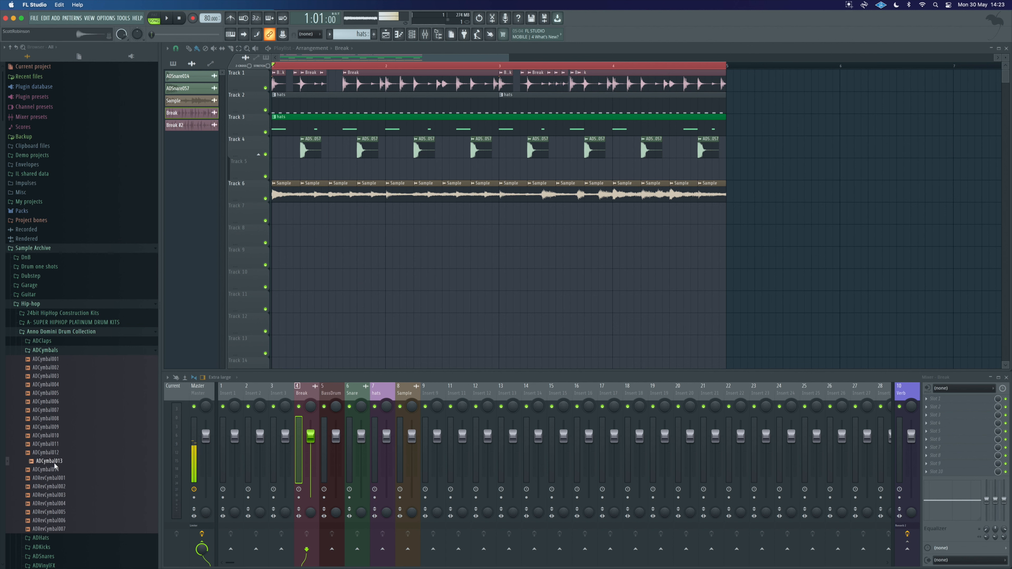
click(56, 350)
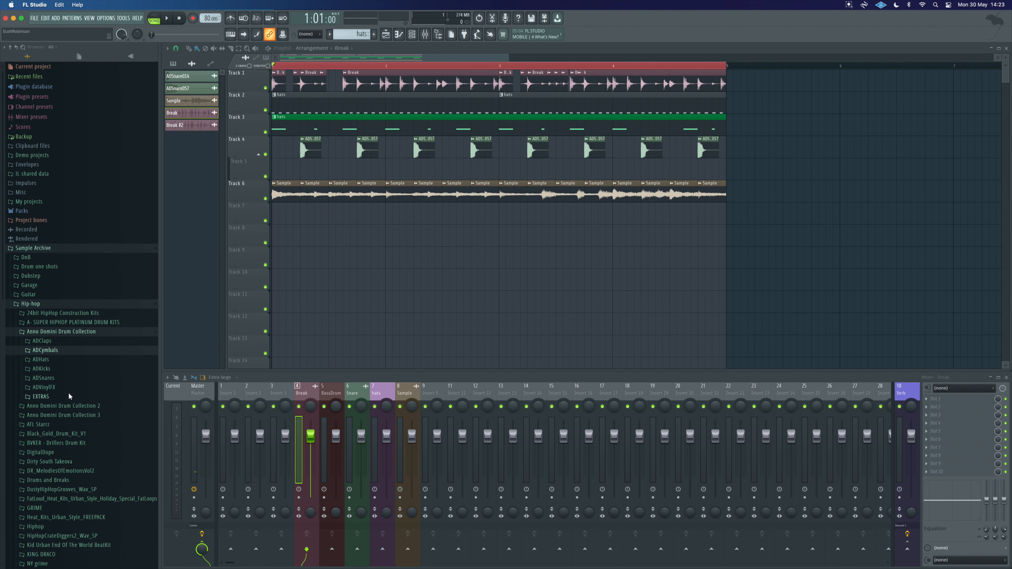
click(55, 351)
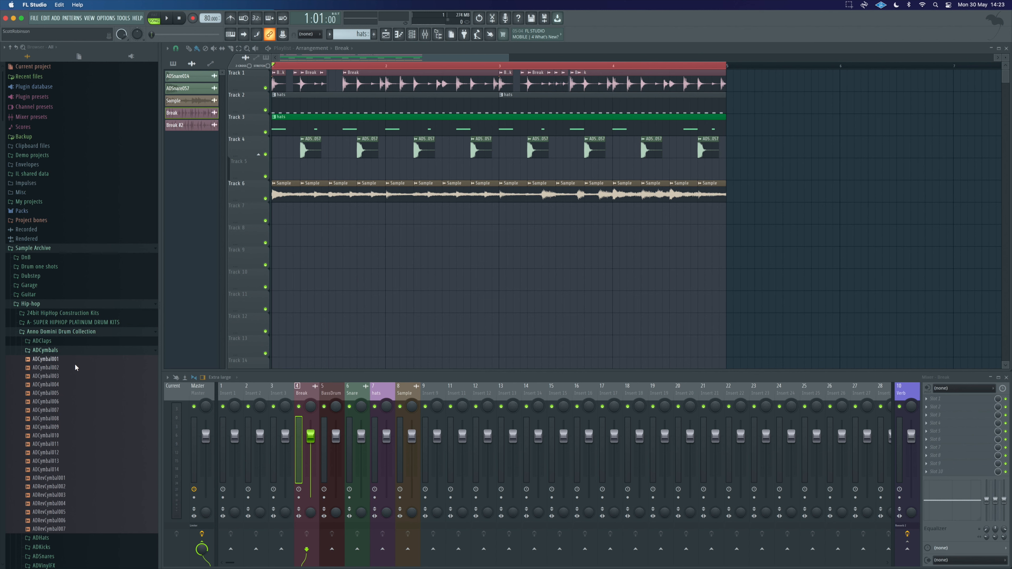
Step: Preview the cymbal samples in the Anno Domini Drum Collection 2 AD2Cymbals folder
click(57, 351)
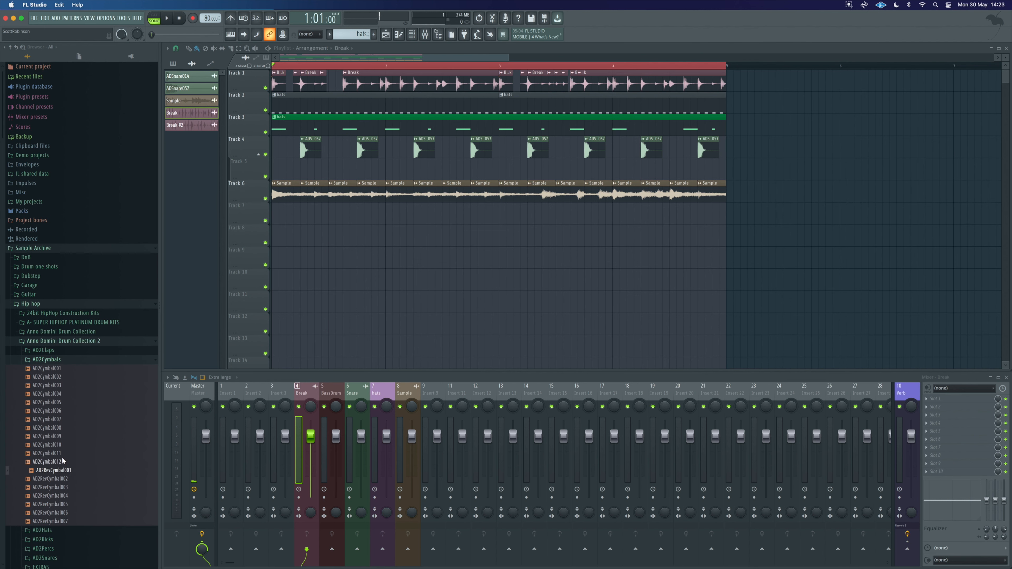
click(61, 460)
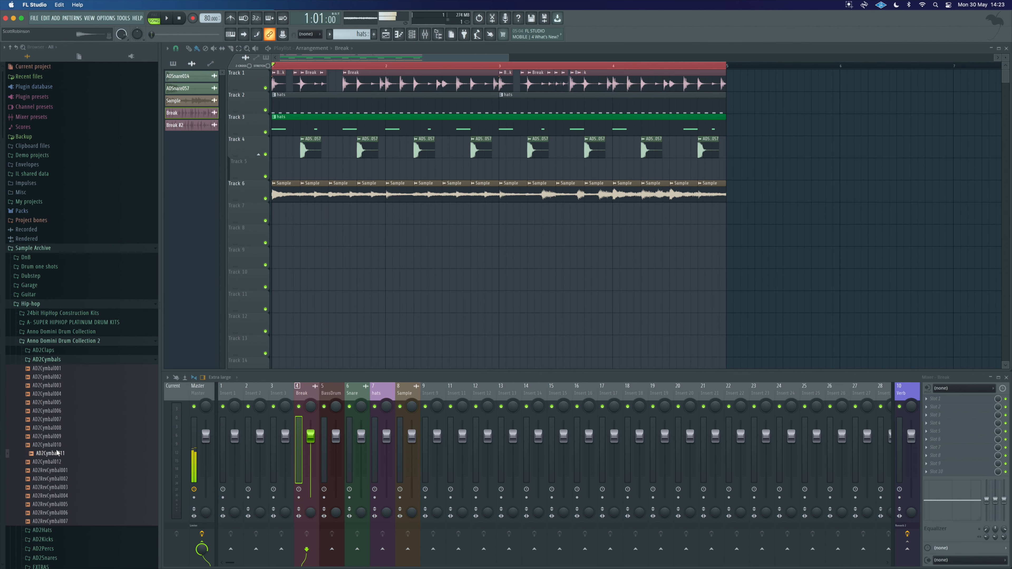
click(55, 436)
click(55, 428)
click(54, 418)
click(53, 410)
click(52, 402)
click(51, 394)
click(50, 385)
click(49, 377)
click(48, 369)
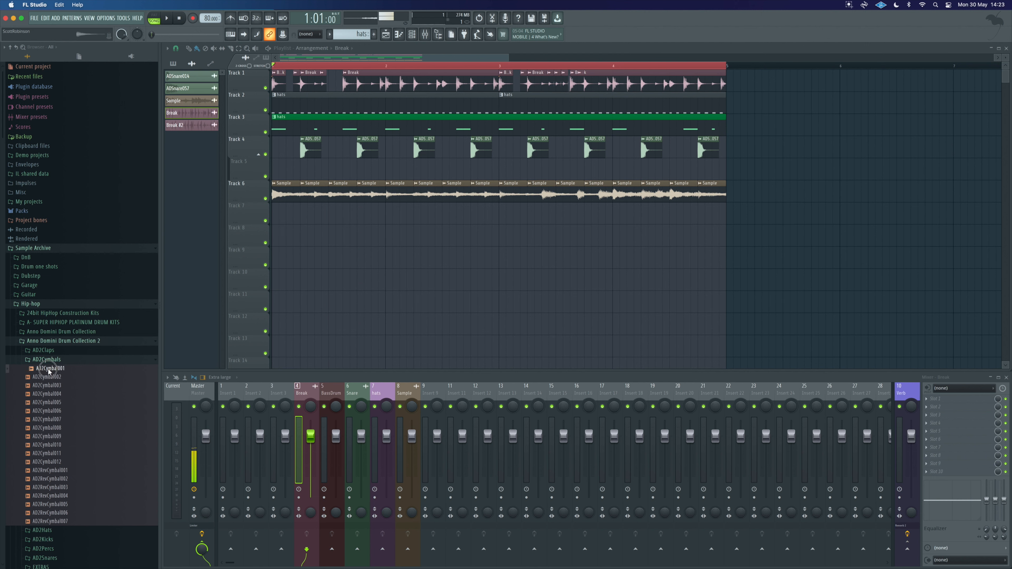
click(53, 359)
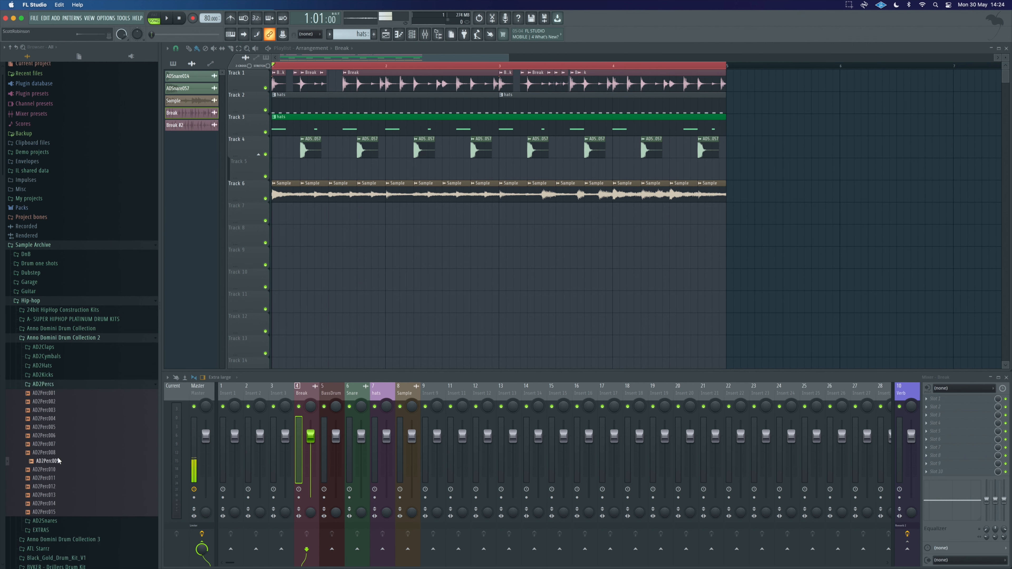
Step: Preview the AD2Percs samples and place AD2Perc008 at the start of an empty playlist track
click(56, 470)
click(55, 478)
click(53, 486)
click(54, 494)
click(55, 503)
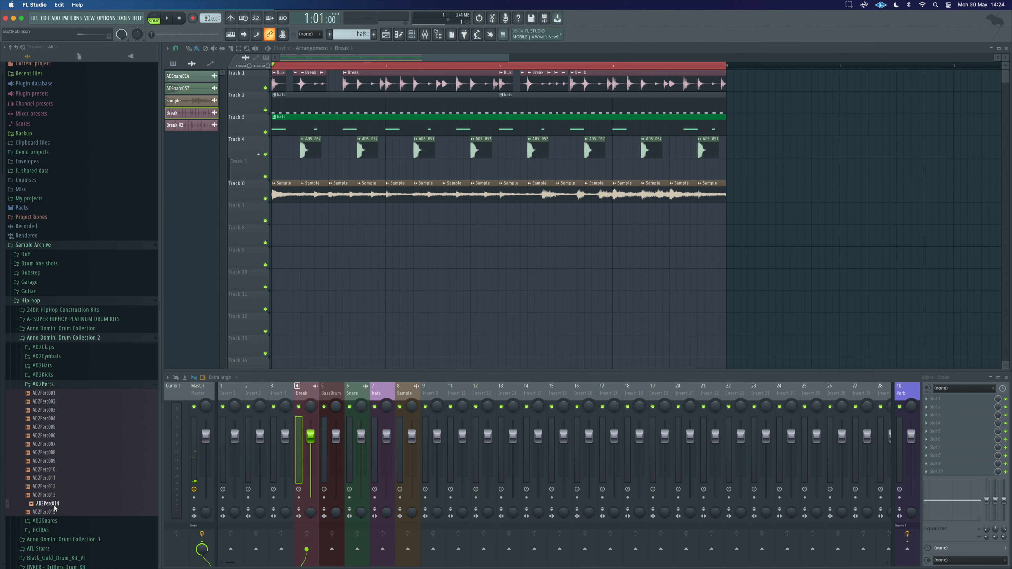
click(54, 513)
drag(40, 452, 273, 239)
scroll(248, 194, down, 1)
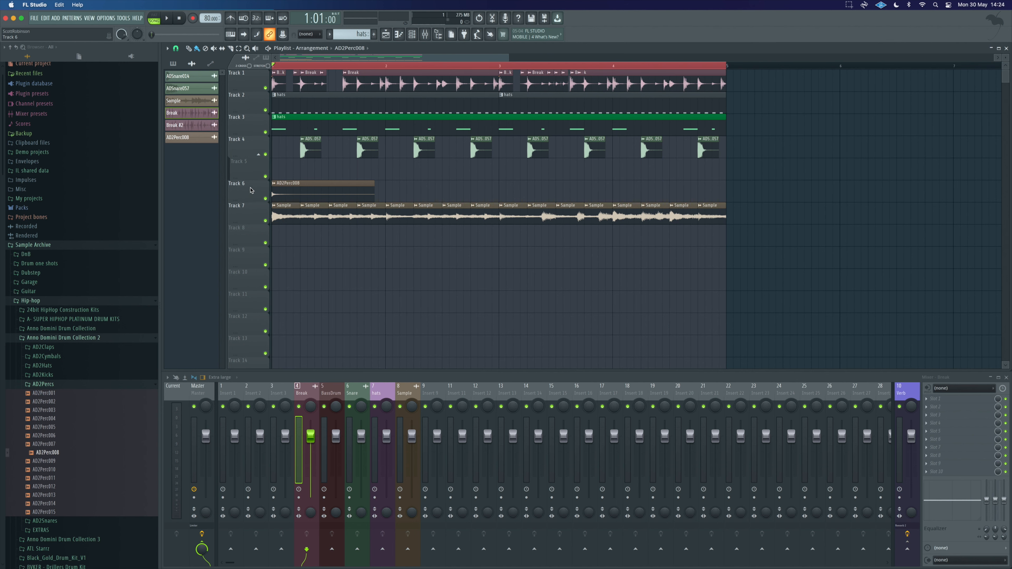
scroll(244, 182, up, 1)
Step: Play the beat and trim the AD2Perc008 clip to about half a bar long
key(space)
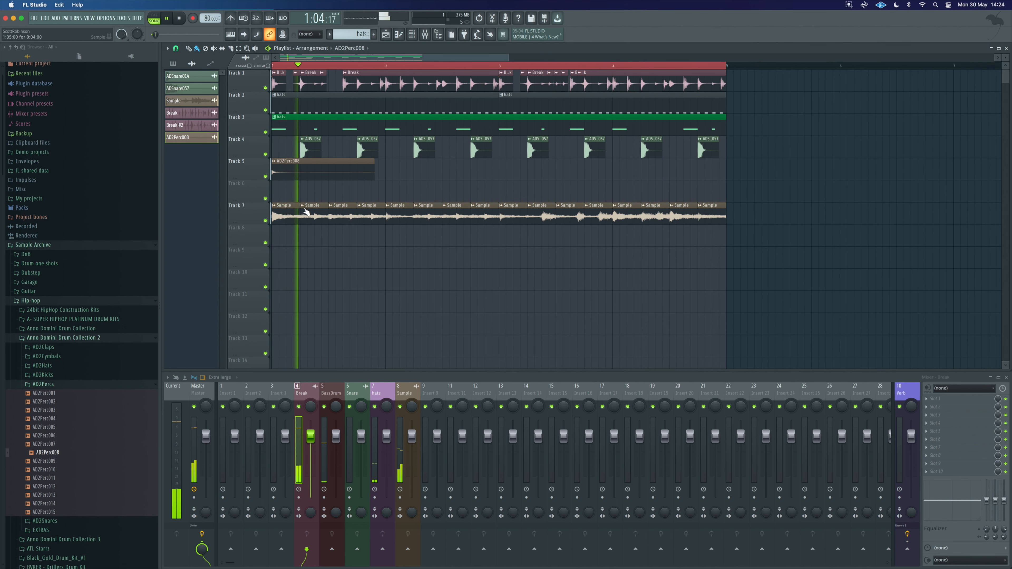
scroll(304, 208, down, 2)
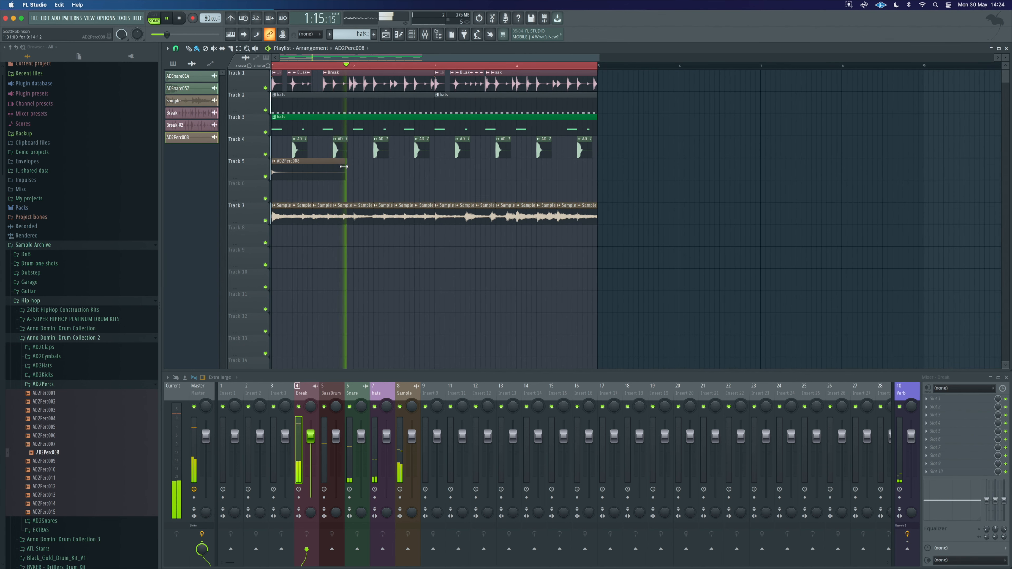
drag(343, 162, 315, 163)
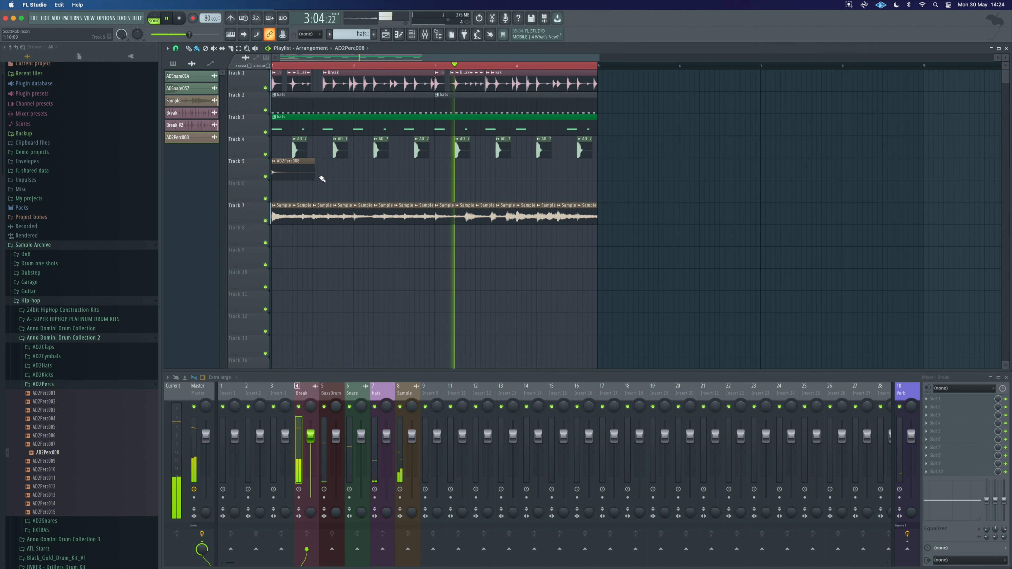
Step: Stop playback and add a volume automation clip for AD2Perc008 that fades the hit out
click(277, 162)
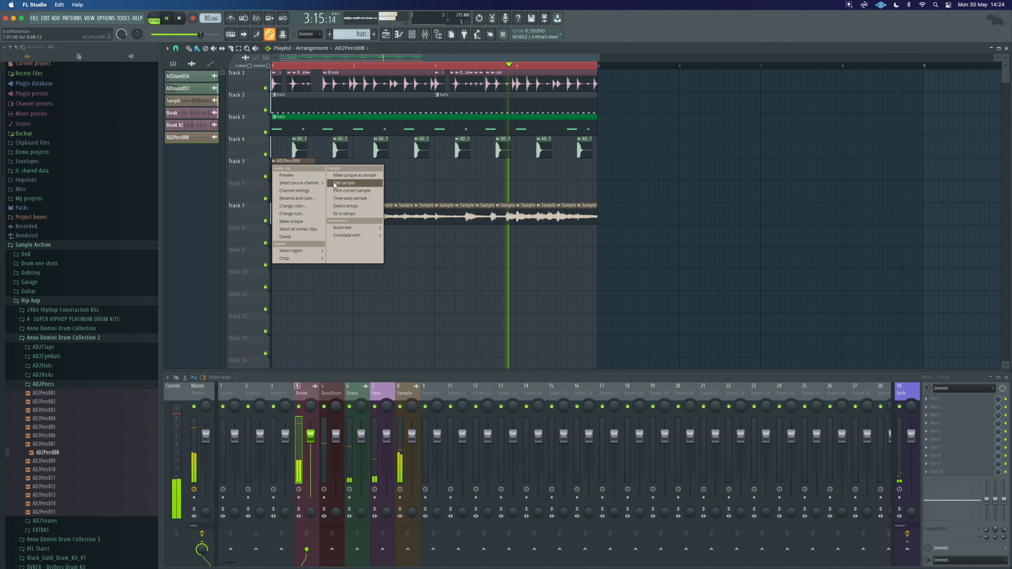
click(407, 174)
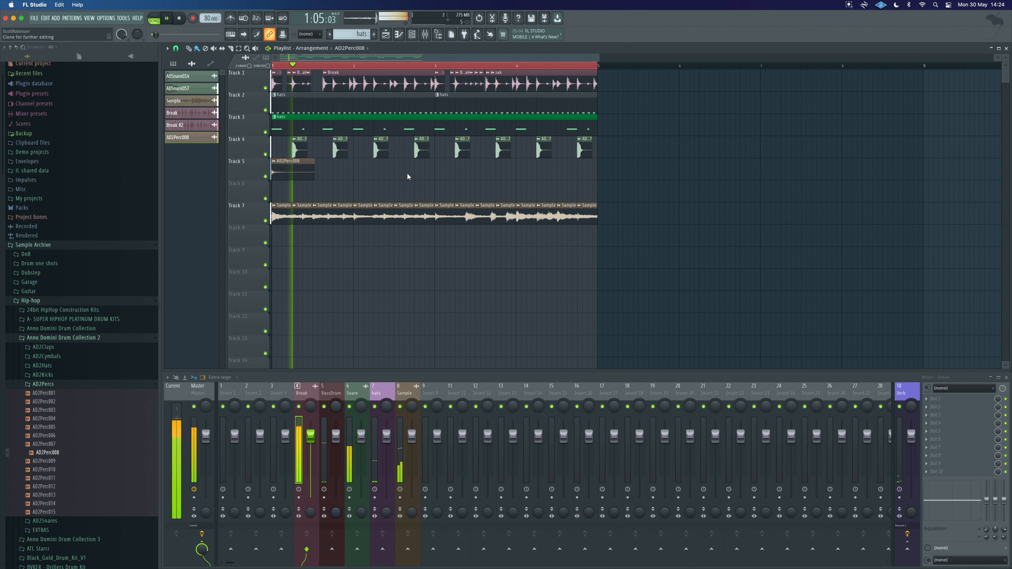
key(space)
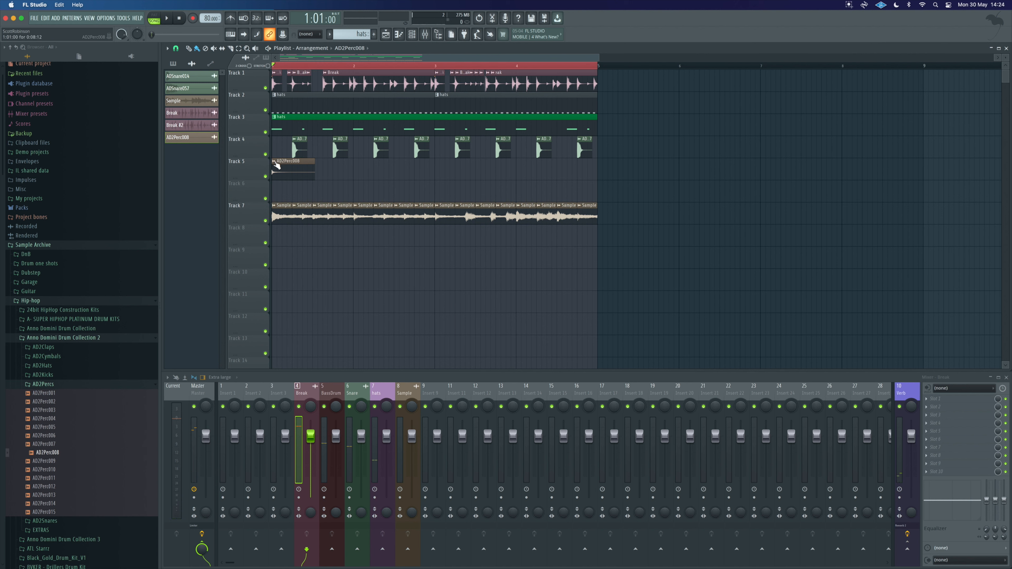
right_click(275, 163)
mouse_move(346, 228)
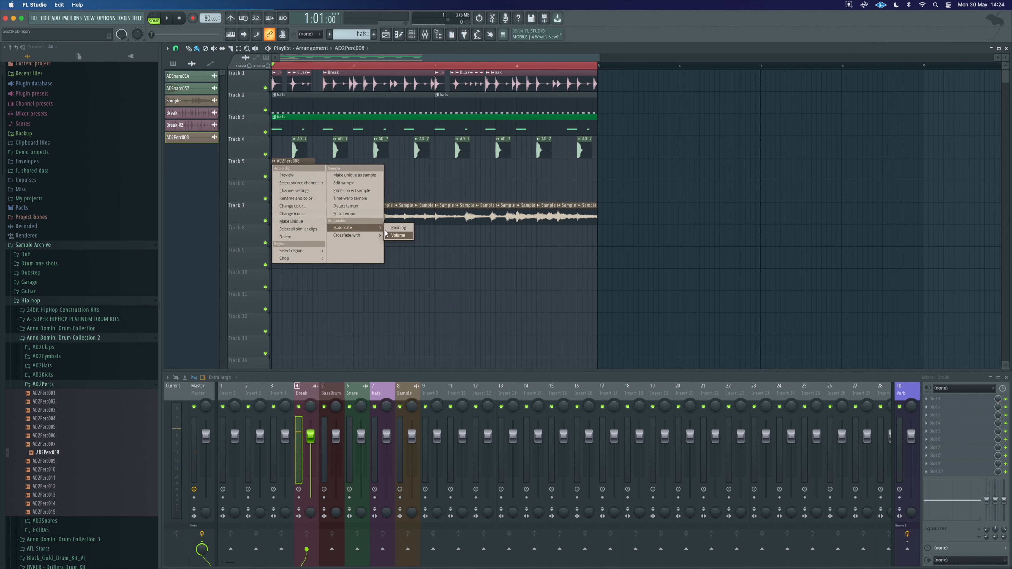
click(399, 239)
click(302, 166)
mouse_move(301, 162)
mouse_down()
mouse_move(321, 180)
mouse_move(299, 166)
mouse_up()
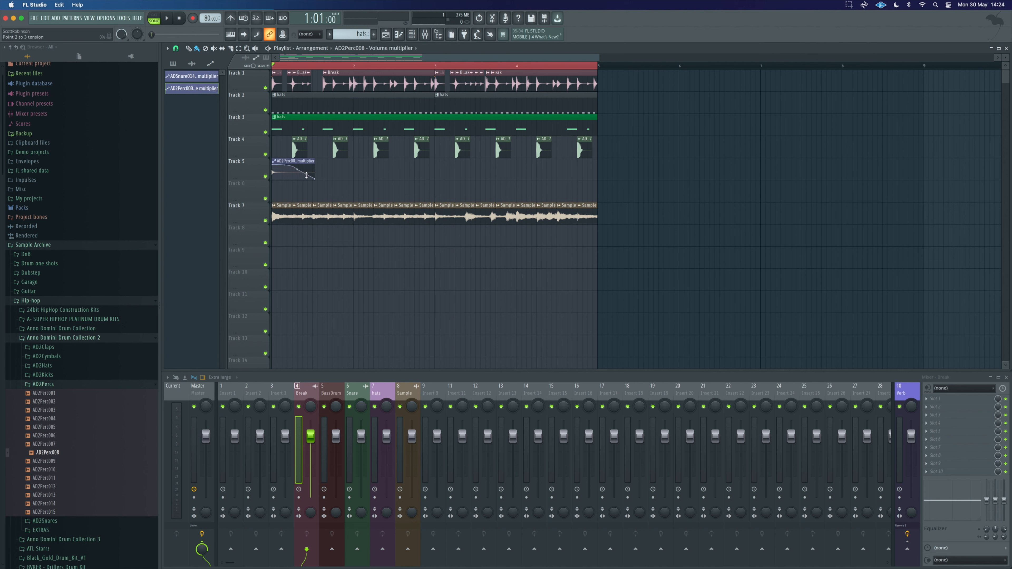
Step: Play and stop the beat, then preview more samples in the AD2Percs folder
key(space)
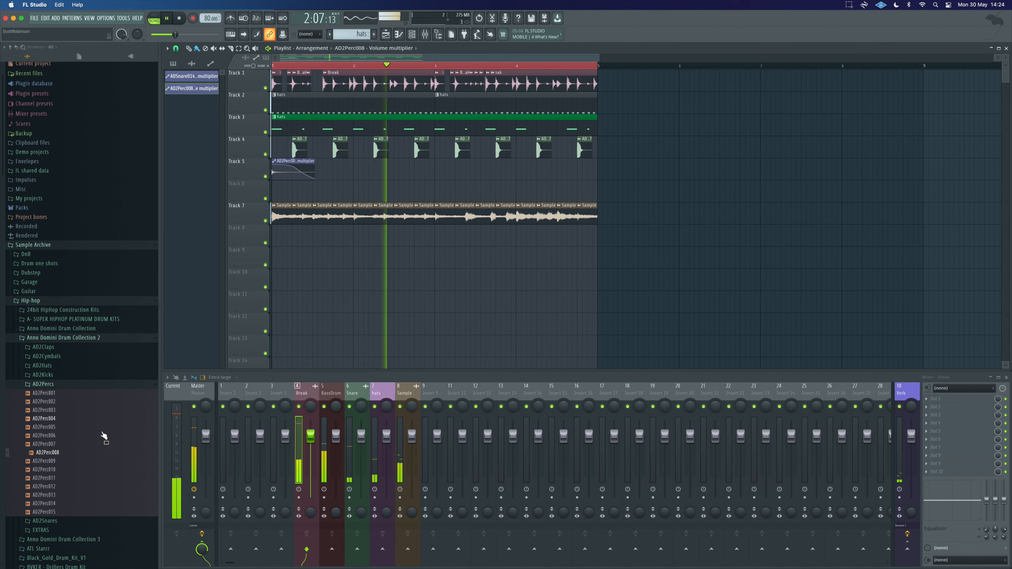
key(space)
click(55, 460)
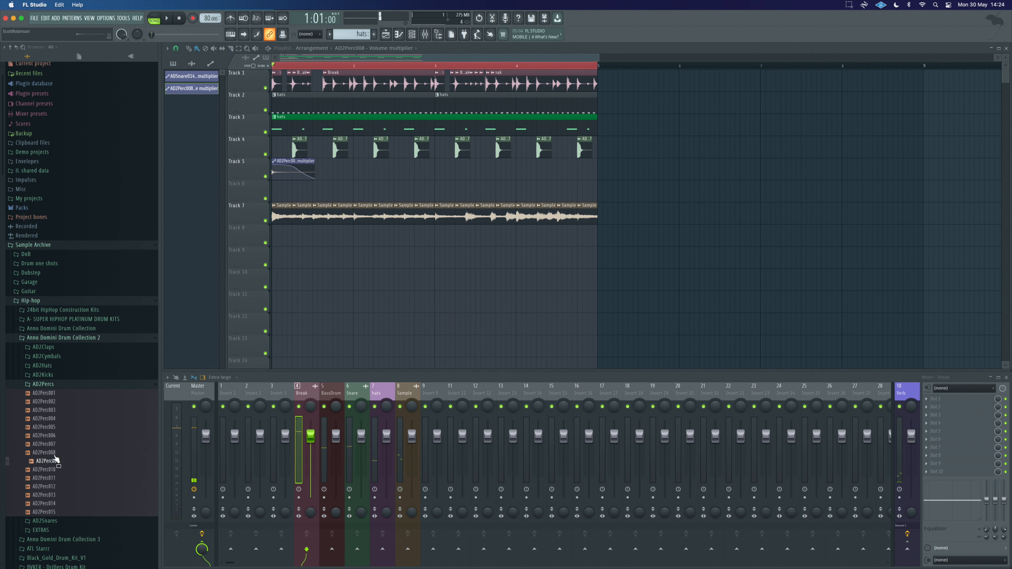
click(47, 436)
click(47, 428)
click(47, 384)
Step: Preview AD2Hats closed hats and place AD2ClosedHat030 on Track 6 near the end of bar 4
click(42, 365)
click(64, 392)
click(62, 383)
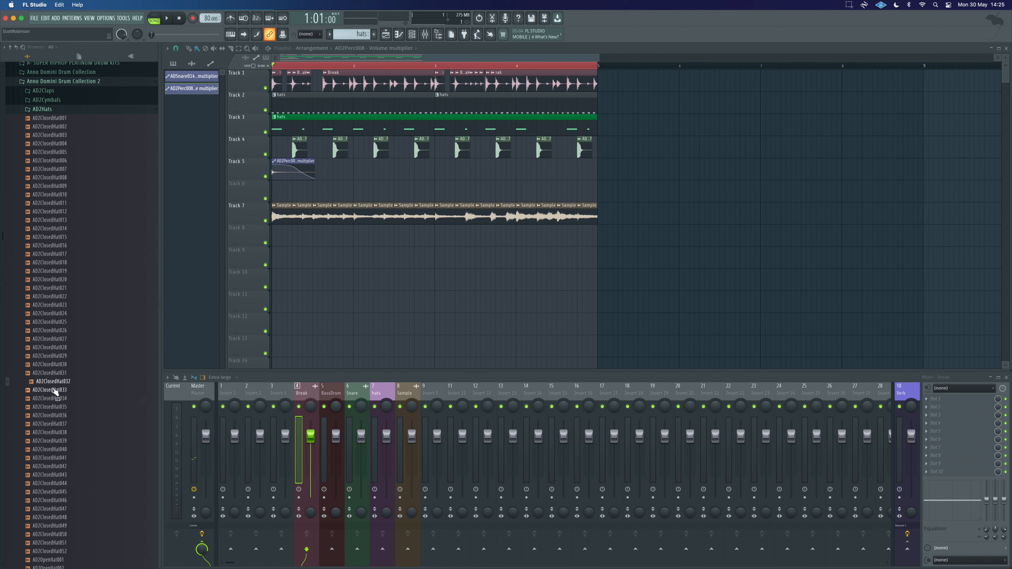
click(55, 373)
click(56, 365)
click(56, 357)
click(53, 365)
drag(52, 370, 570, 189)
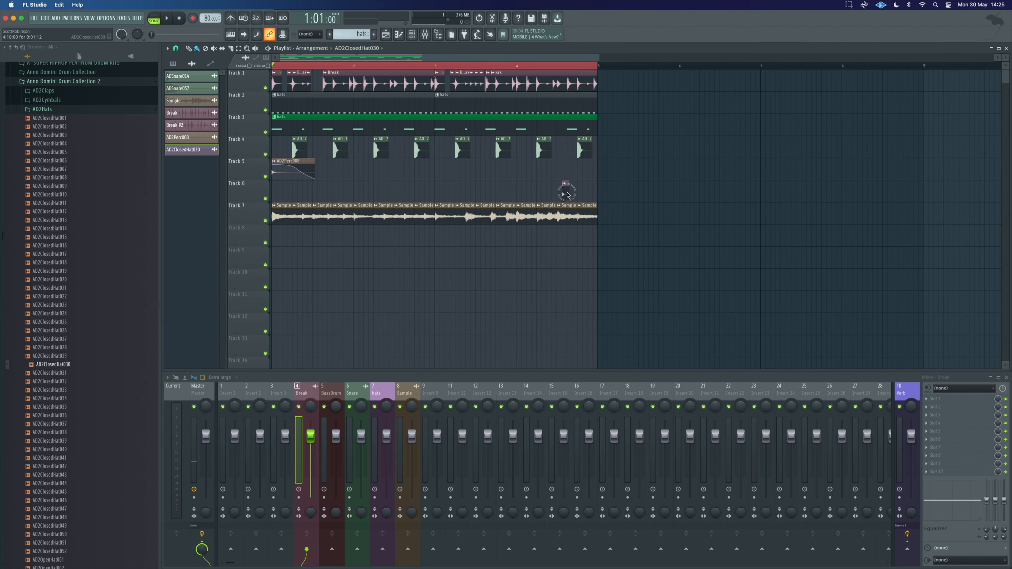
double_click(567, 195)
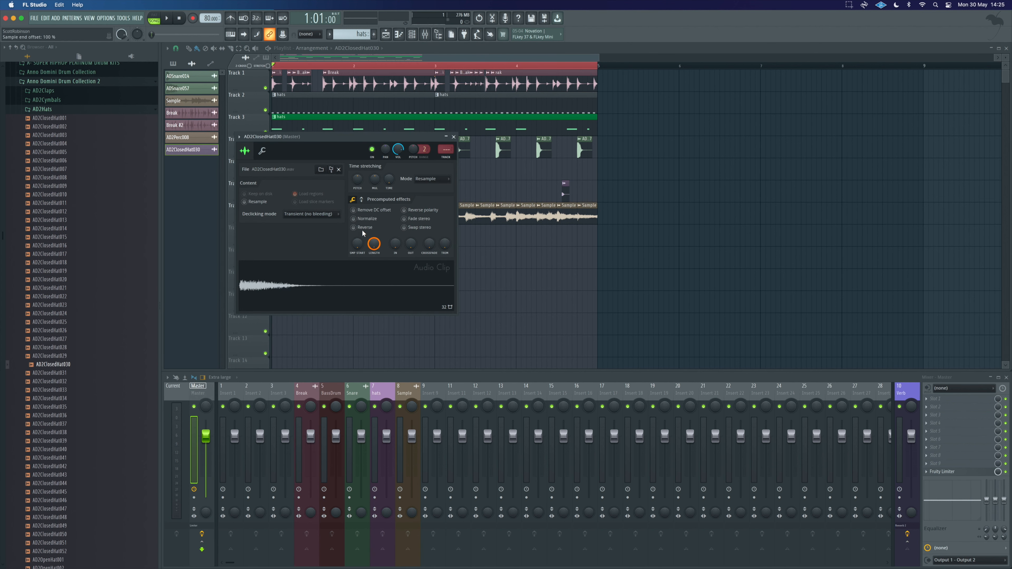
key(Escape)
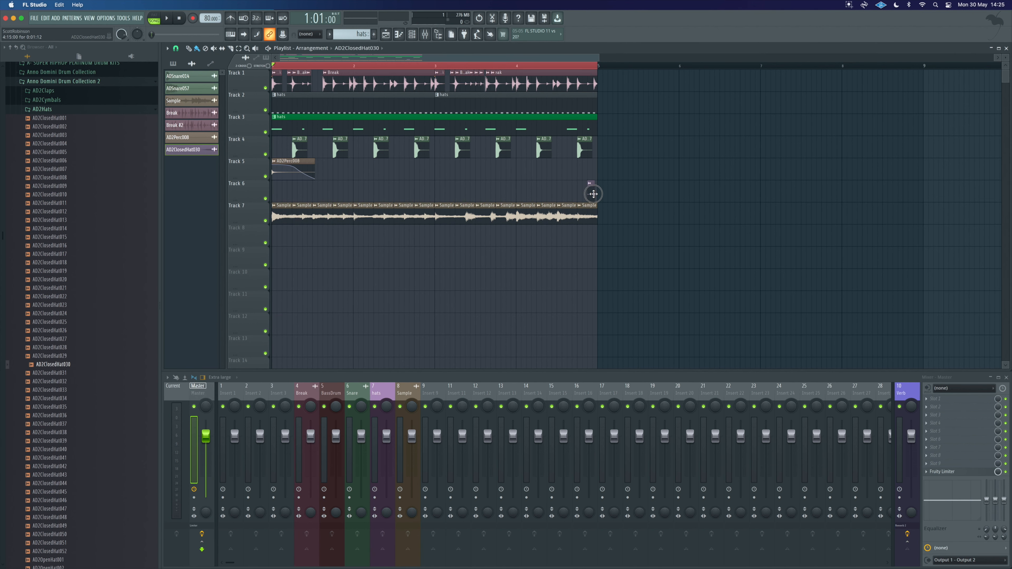
Step: Nudge the AD2ClosedHat030 clip slightly later on Track 6
scroll(592, 193, up, 5)
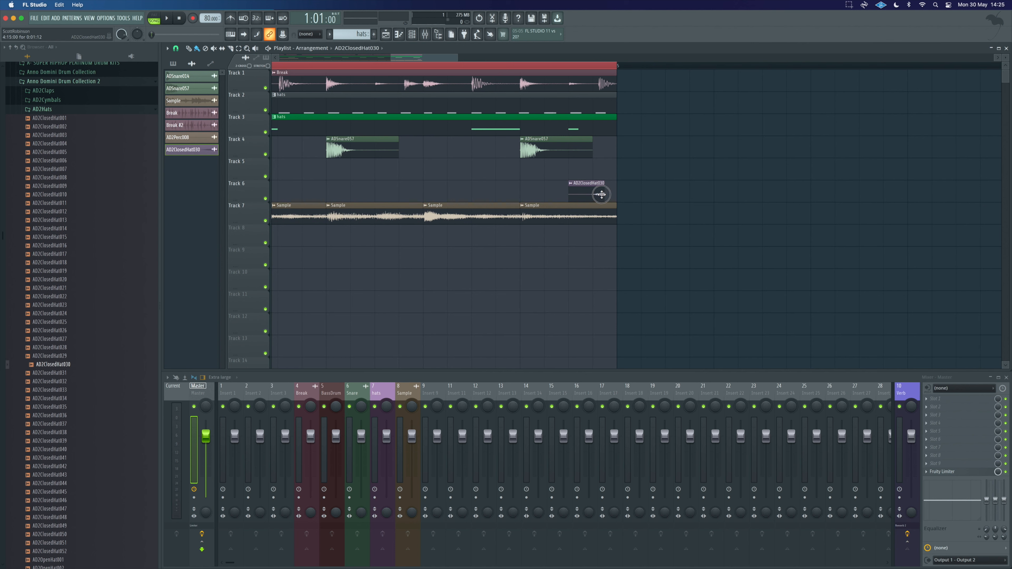
drag(589, 194, 599, 191)
scroll(544, 194, down, 5)
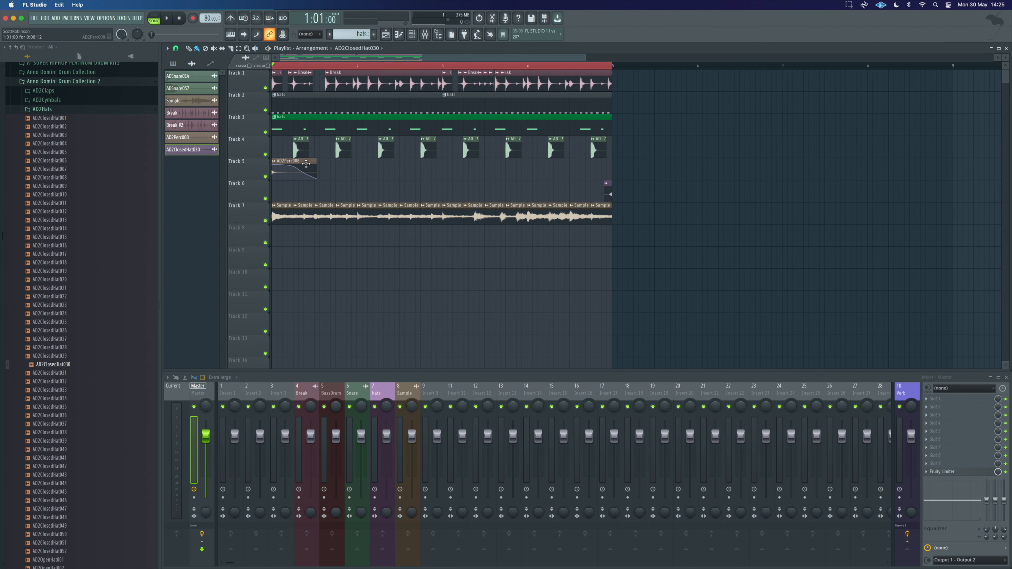
Step: Route the AD2Perc008 and AD2ClosedHat030 channels to their own new mixer inserts
click(411, 35)
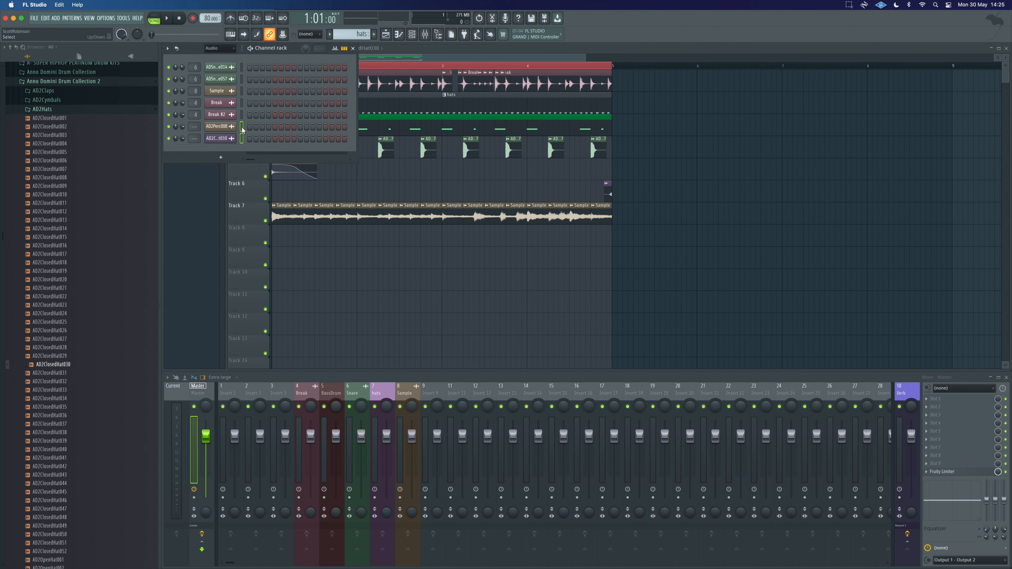
key(ctrl+l)
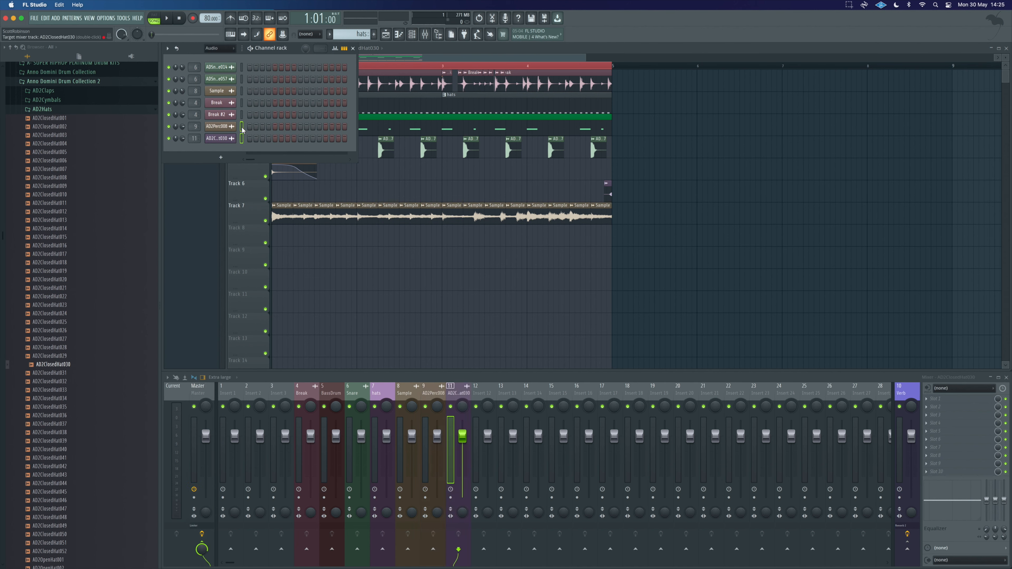
click(412, 35)
Step: Play and stop the beat, then open and close the AD2ClosedHat030 clip's settings
key(space)
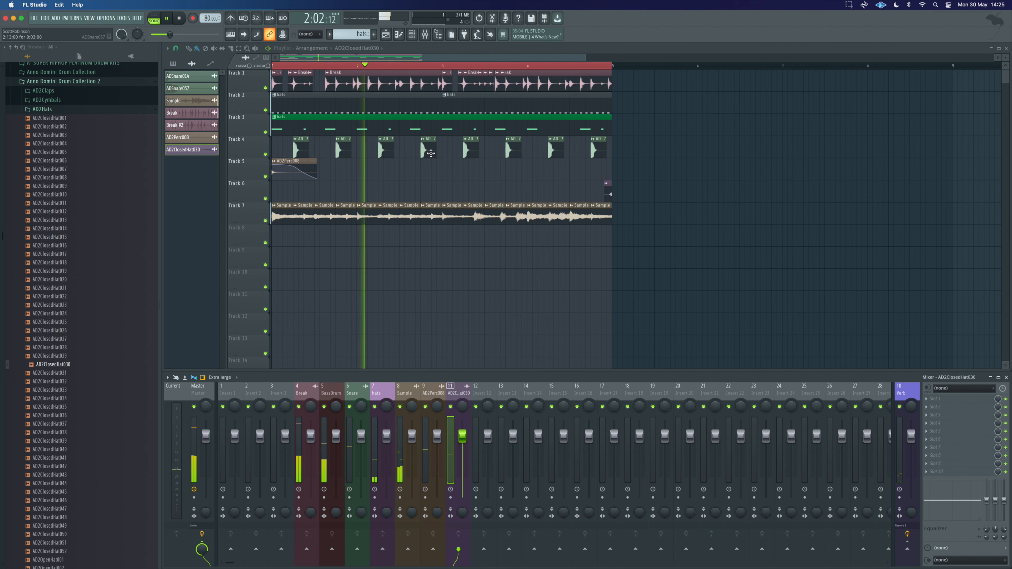
key(space)
double_click(606, 188)
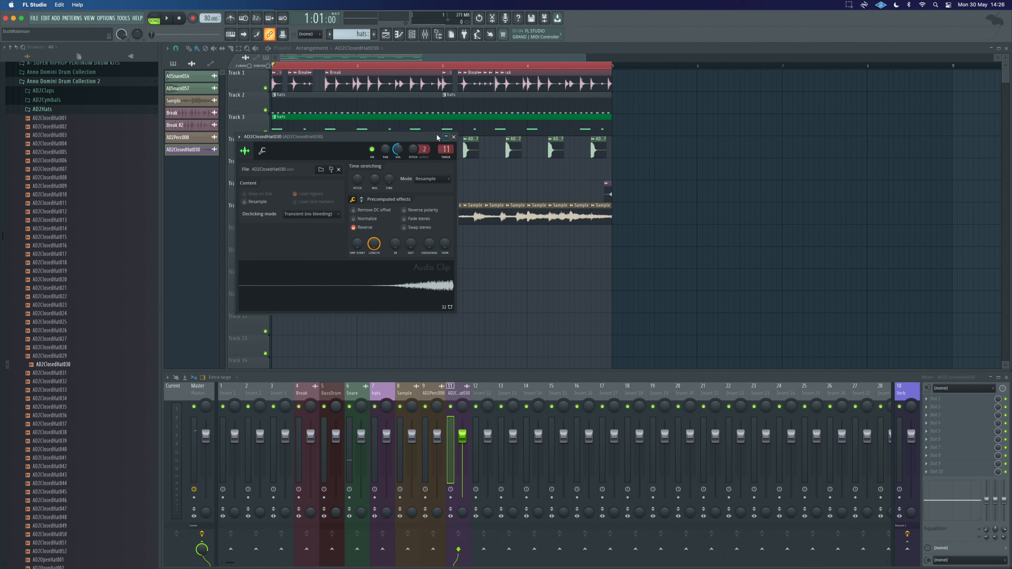
click(453, 136)
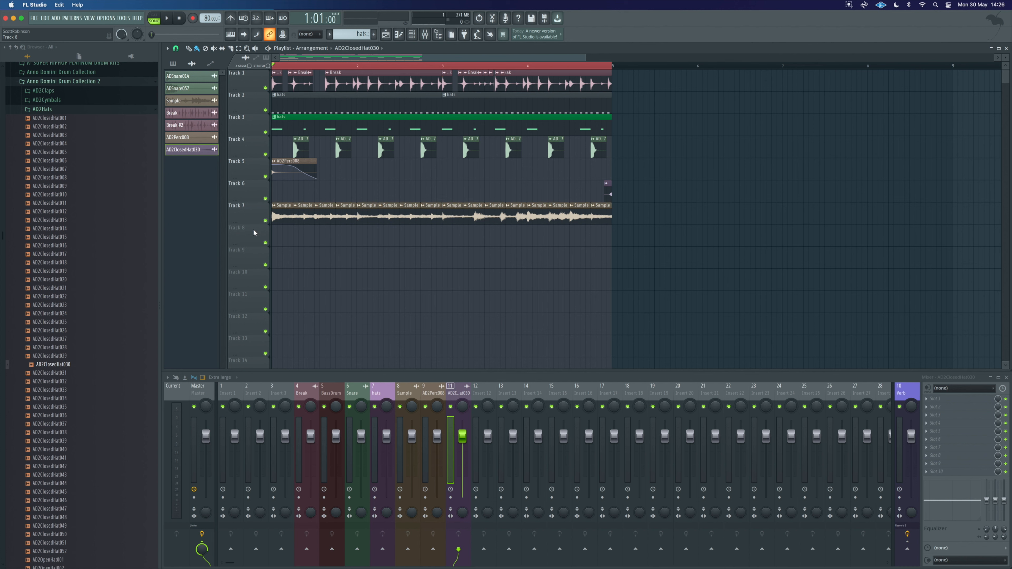
Step: Move the AD2Perc008 volume automation clip onto its own track below the percussion, then play and stop the beat
drag(245, 236, 246, 194)
drag(282, 162, 283, 182)
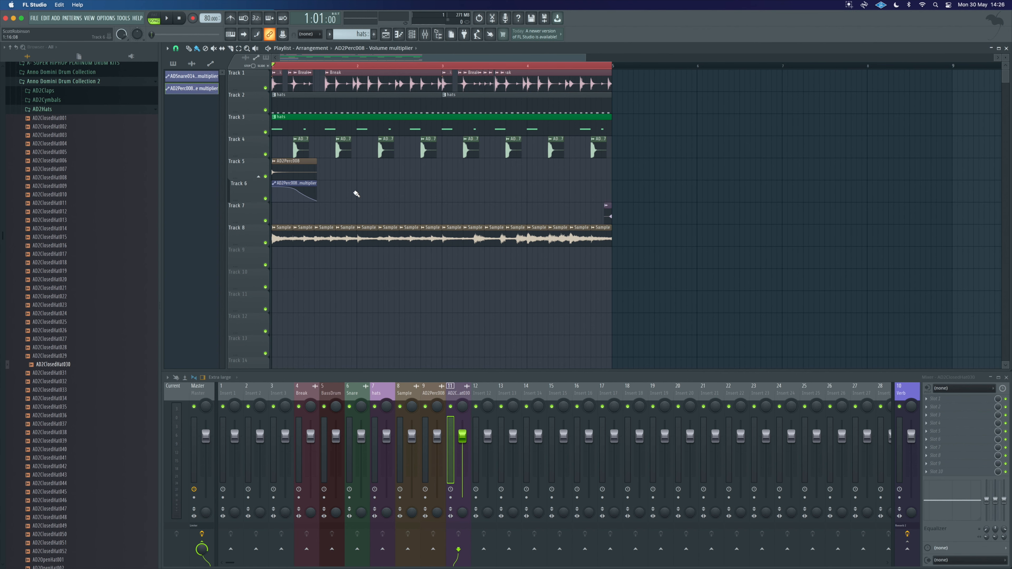
key(space)
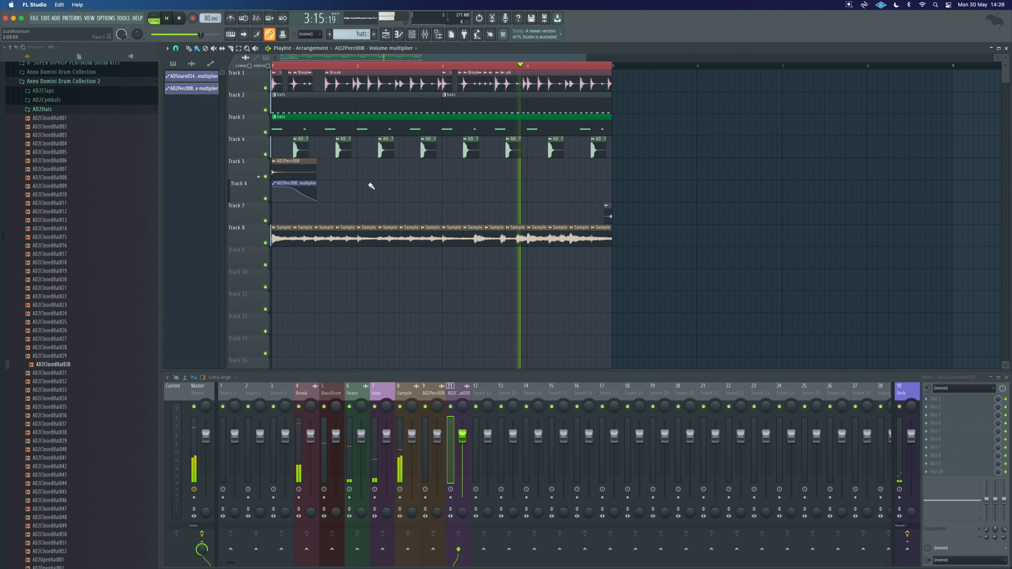
key(space)
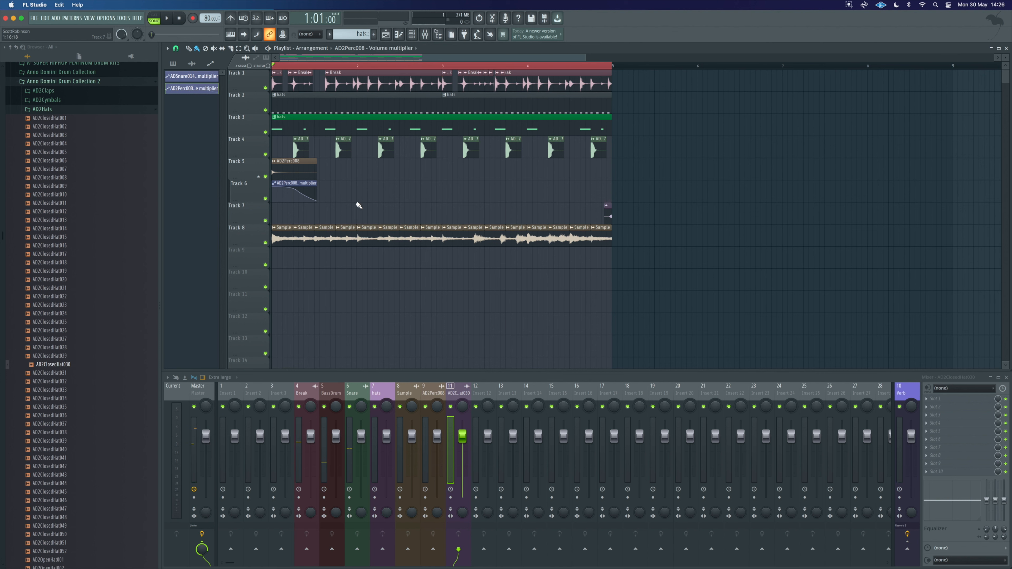
Step: Create a new pattern named Sub and place it at the start of Track 9
click(375, 35)
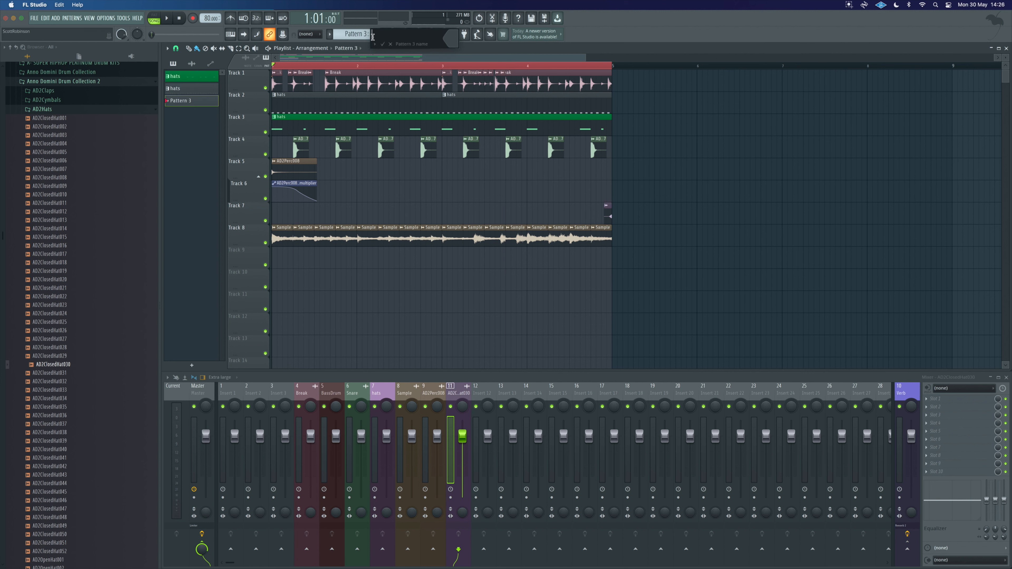
text(Sub)
key(Return)
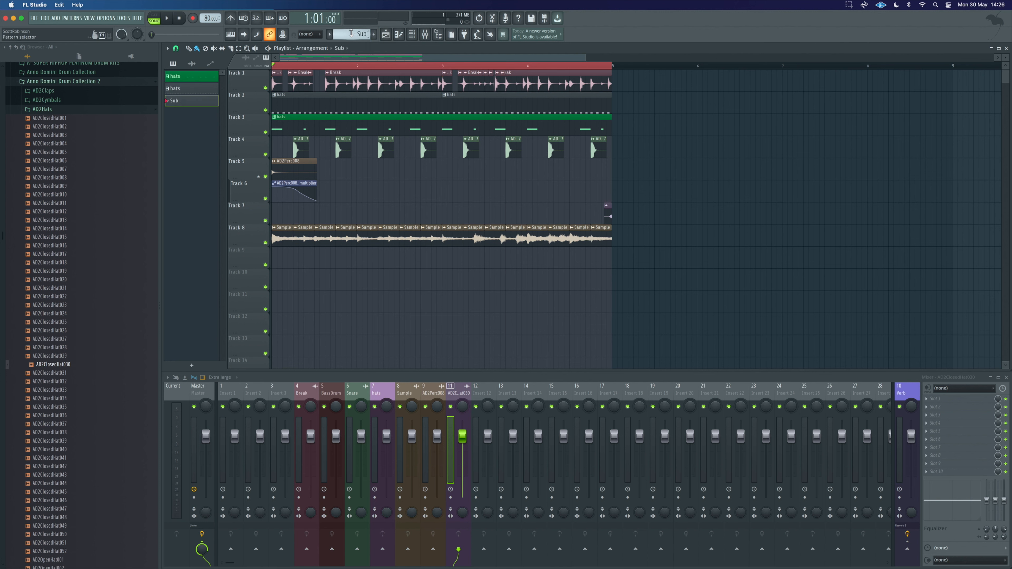
click(280, 259)
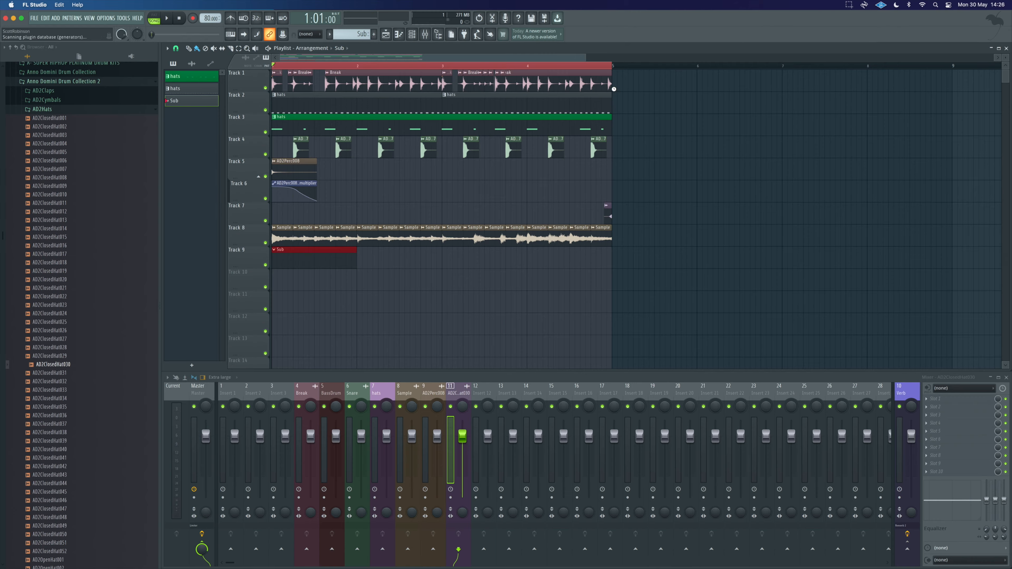
Step: Add a Harmor instrument, load the MY subber preset from My Basses, audition it on the keyboard and close it
key(F8)
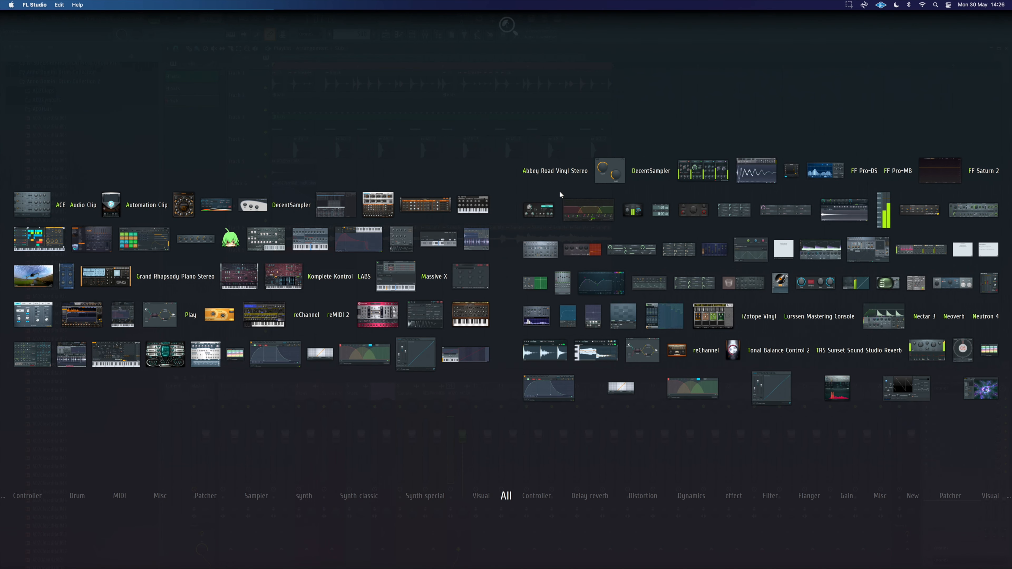
drag(283, 276, 477, 423)
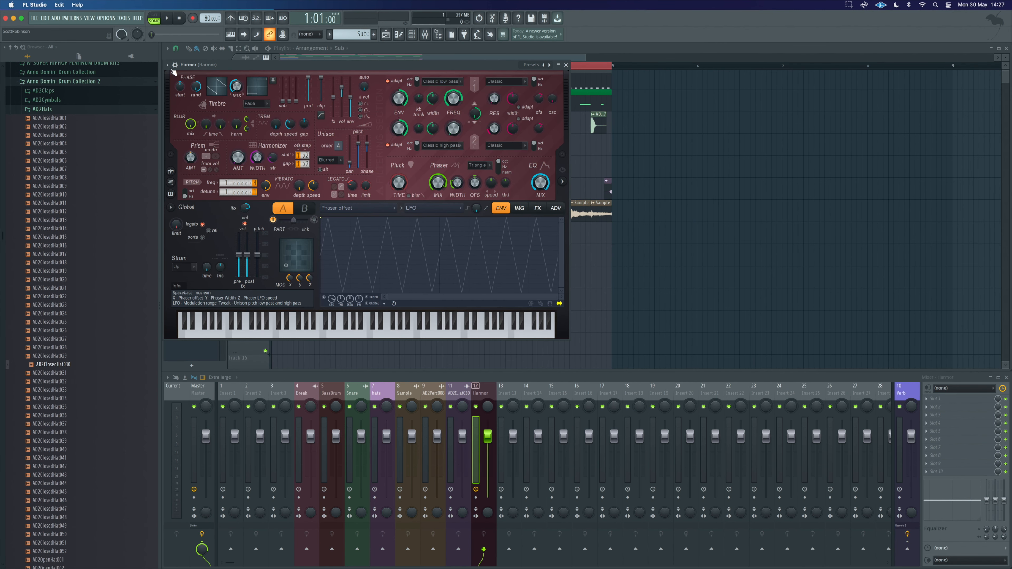
click(167, 65)
mouse_move(197, 90)
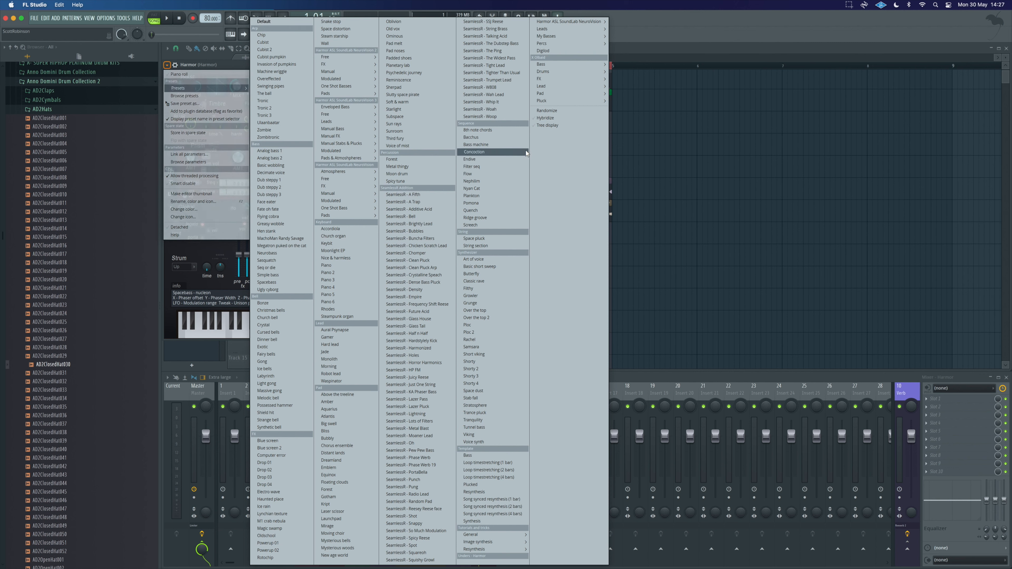
mouse_move(583, 39)
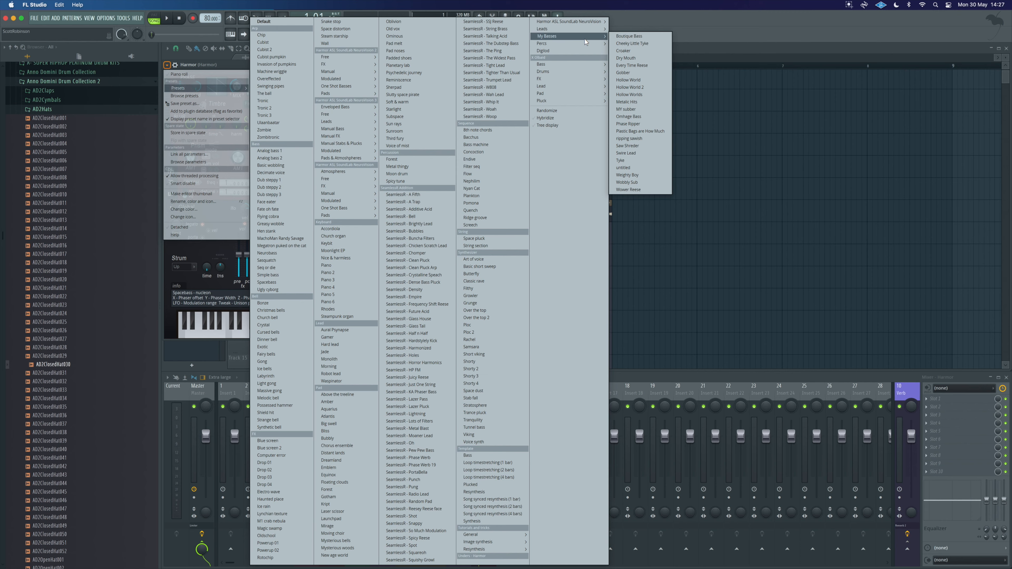
click(634, 110)
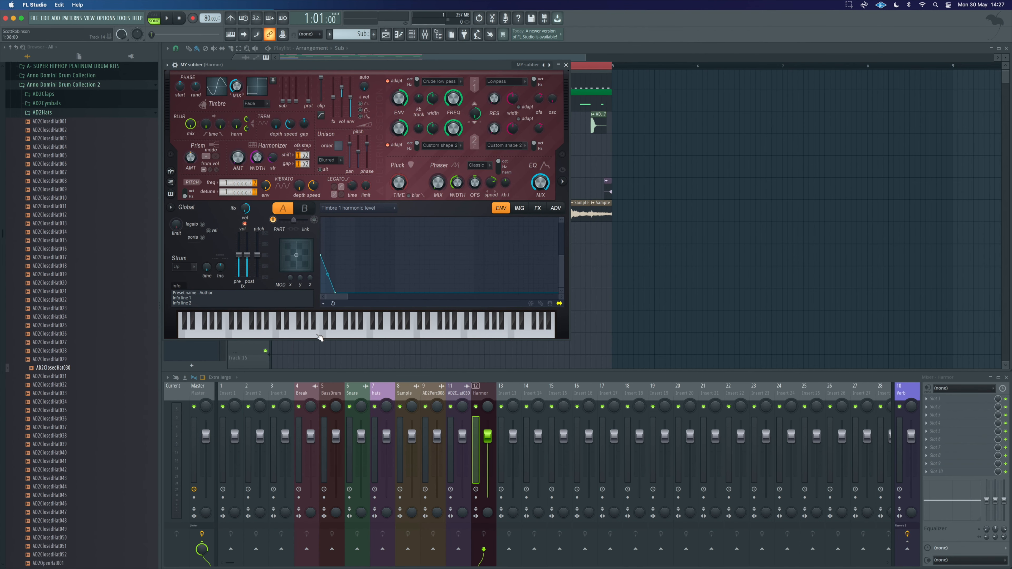
drag(342, 337, 213, 337)
click(263, 335)
click(303, 337)
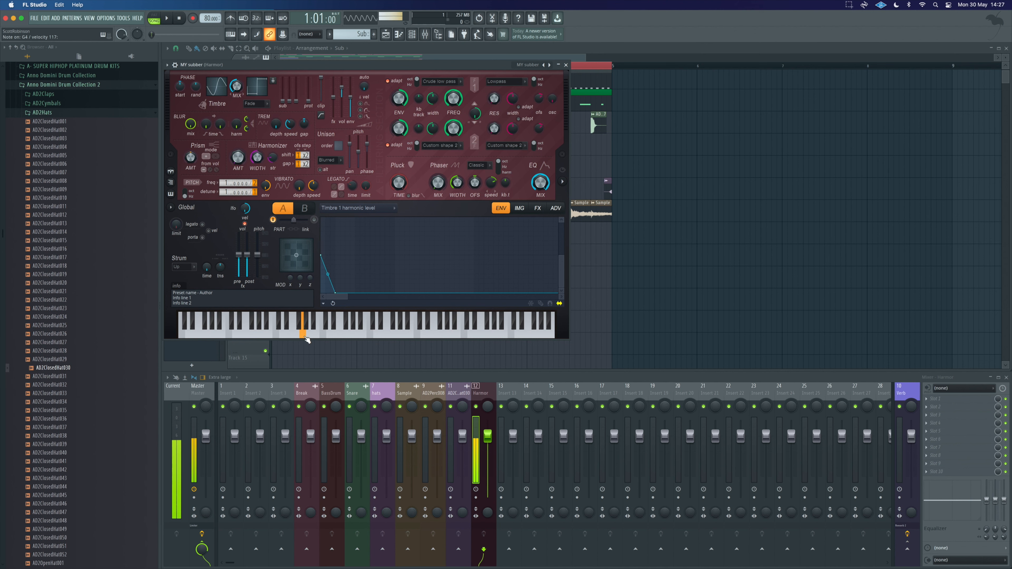
click(566, 64)
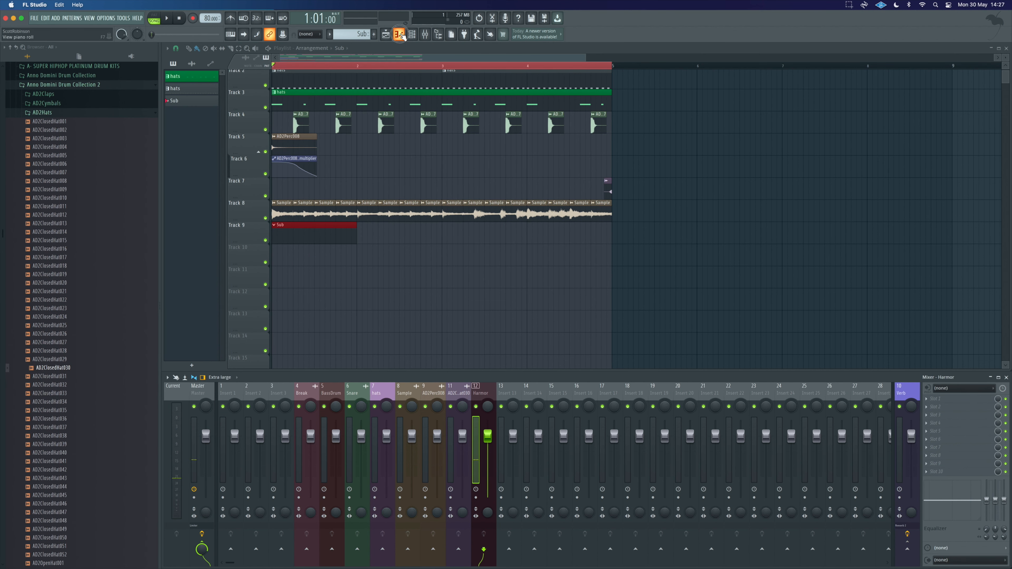
Step: Open the piano roll for MY subber and set the scale highlighting root note to G
key(F7)
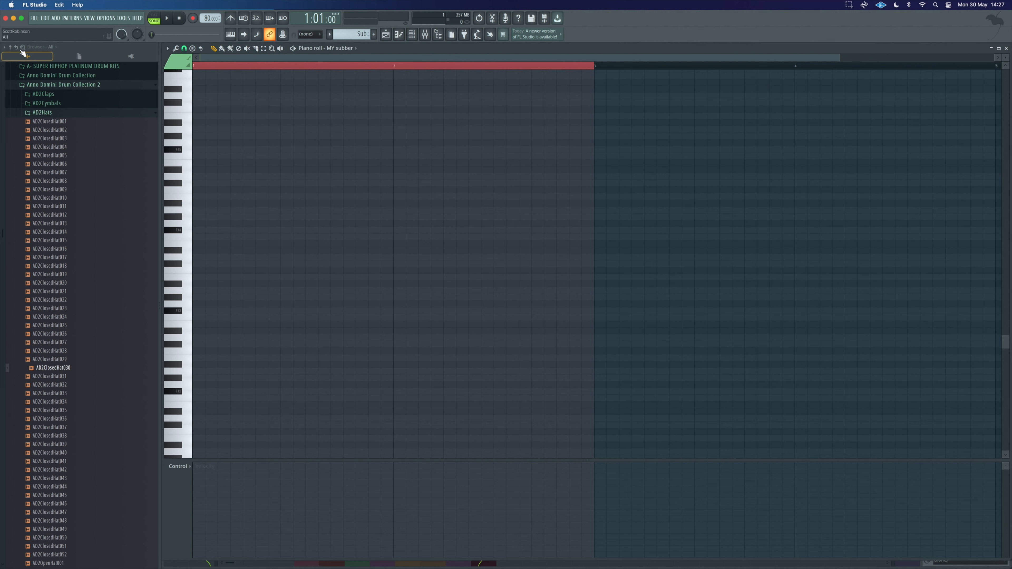
click(10, 48)
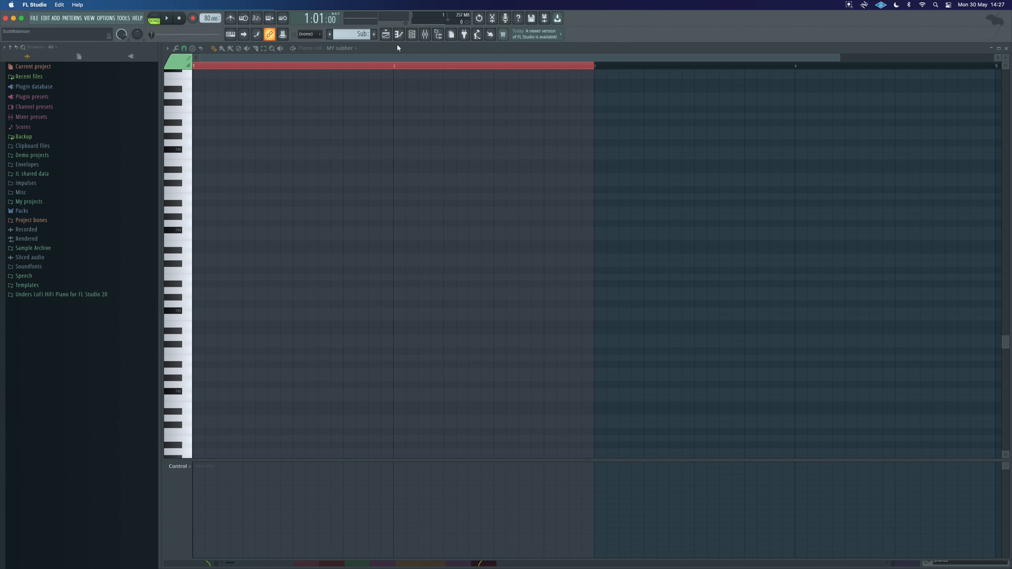
click(166, 48)
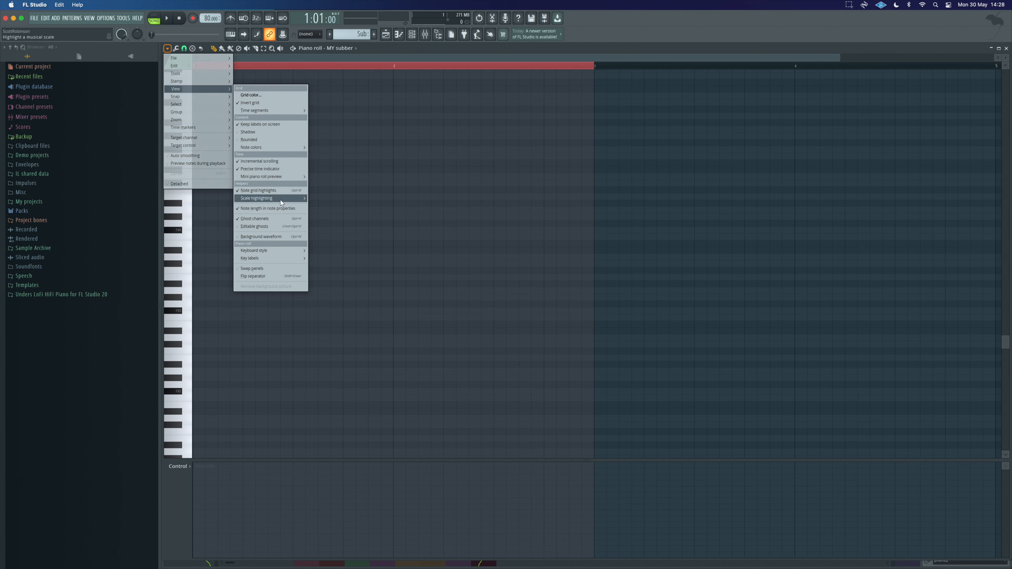
mouse_move(280, 200)
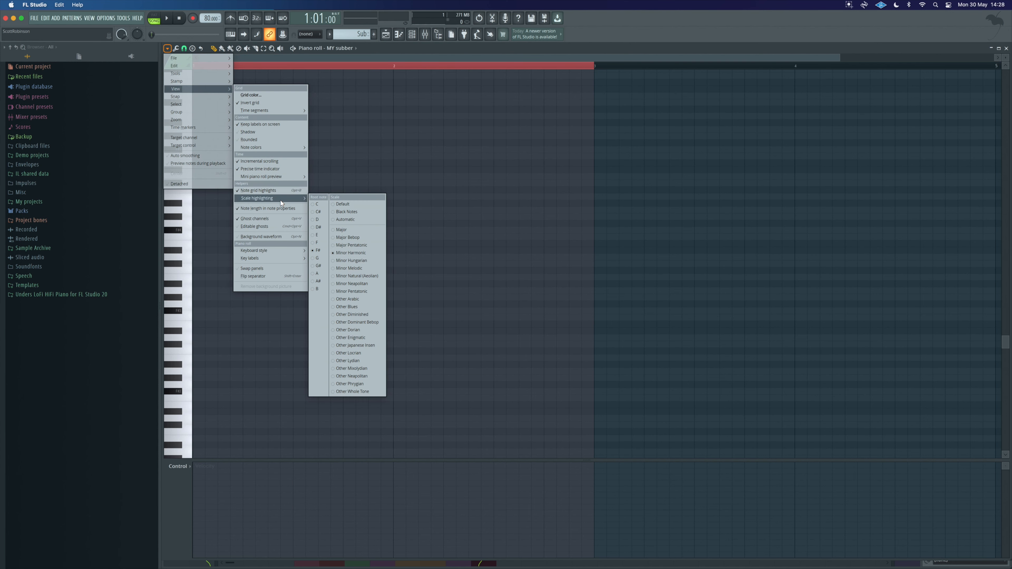
click(319, 259)
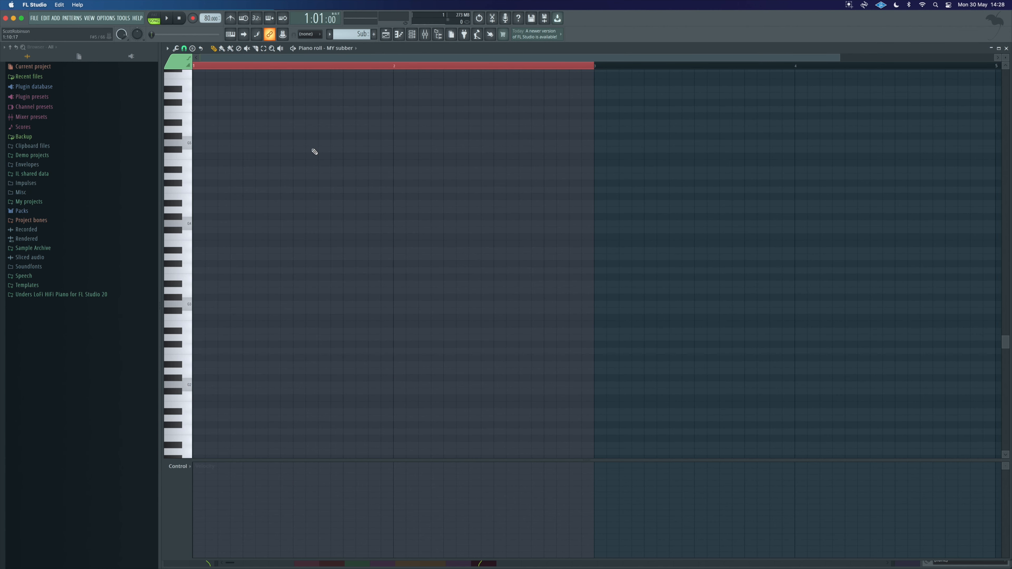
Step: Set the playlist's loop range to the first bar and play it back
click(188, 308)
click(385, 35)
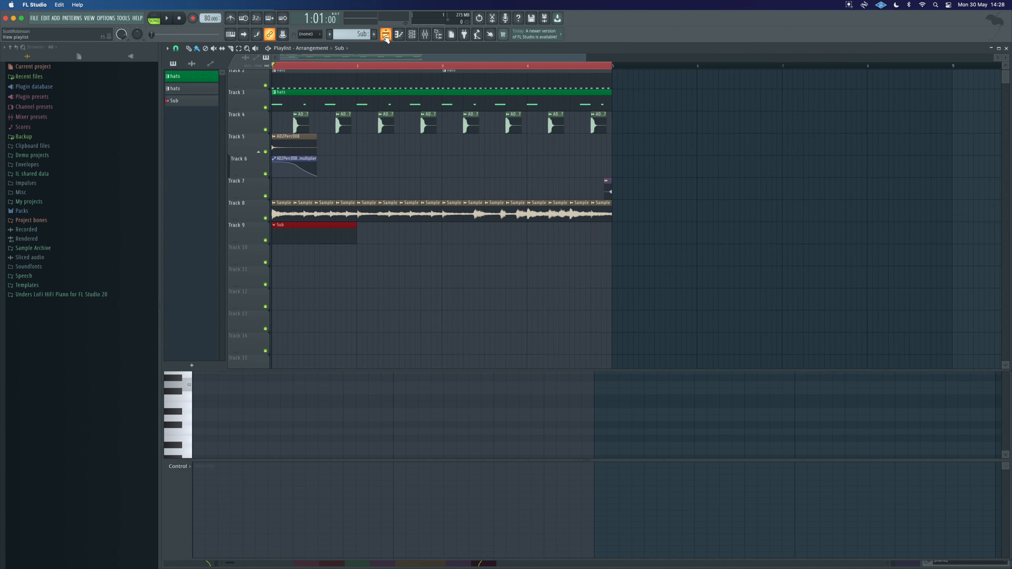
drag(615, 68, 356, 68)
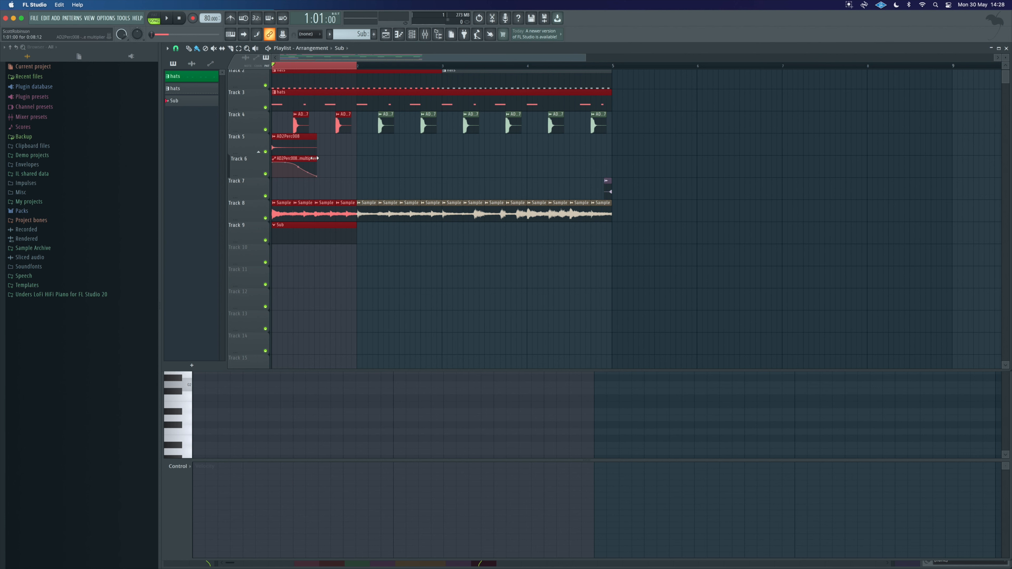
key(space)
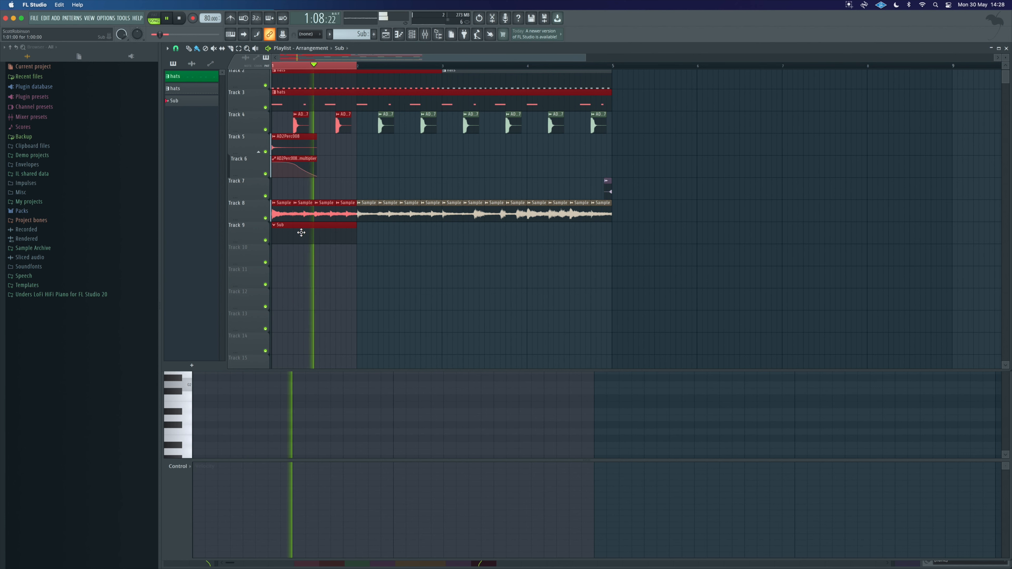
key(space)
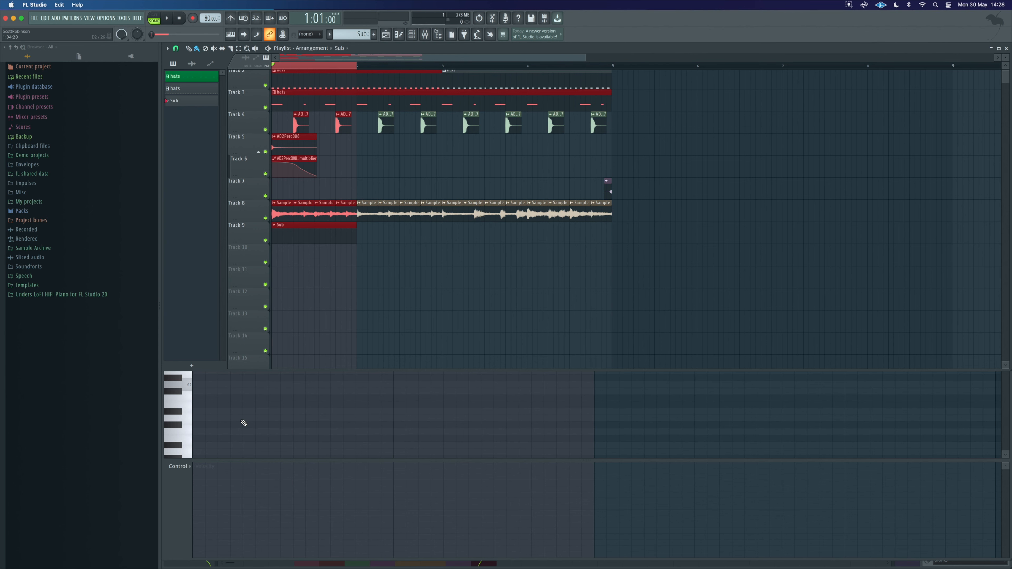
Step: Draw a short bass note at the start of the Sub pattern in the piano roll and play it
click(189, 389)
click(189, 387)
click(189, 306)
click(194, 304)
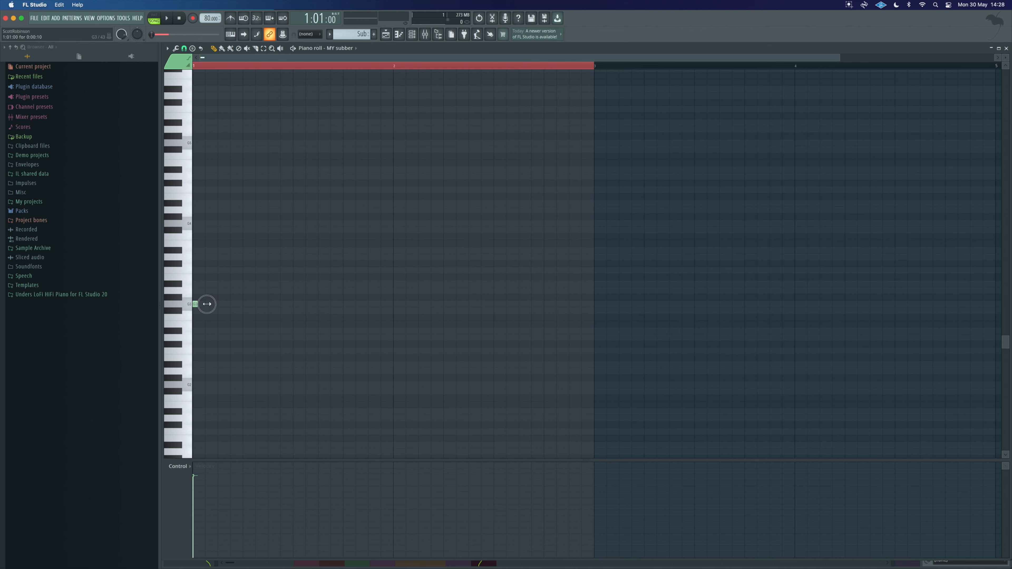
drag(207, 304, 235, 306)
key(space)
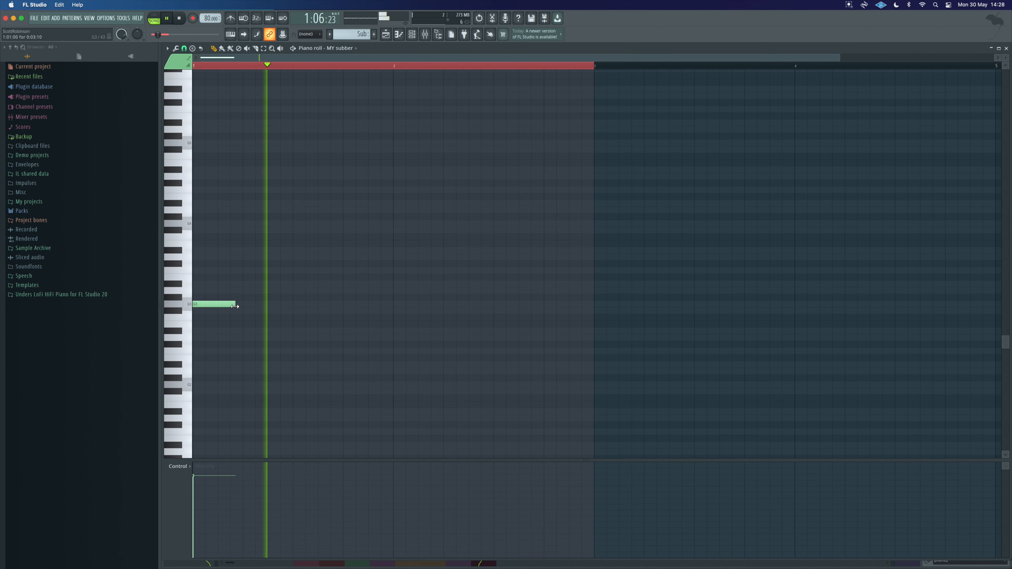
key(space)
Step: Shorten the second bass note, add two more short notes one step lower after it, and play the pattern
key(F5)
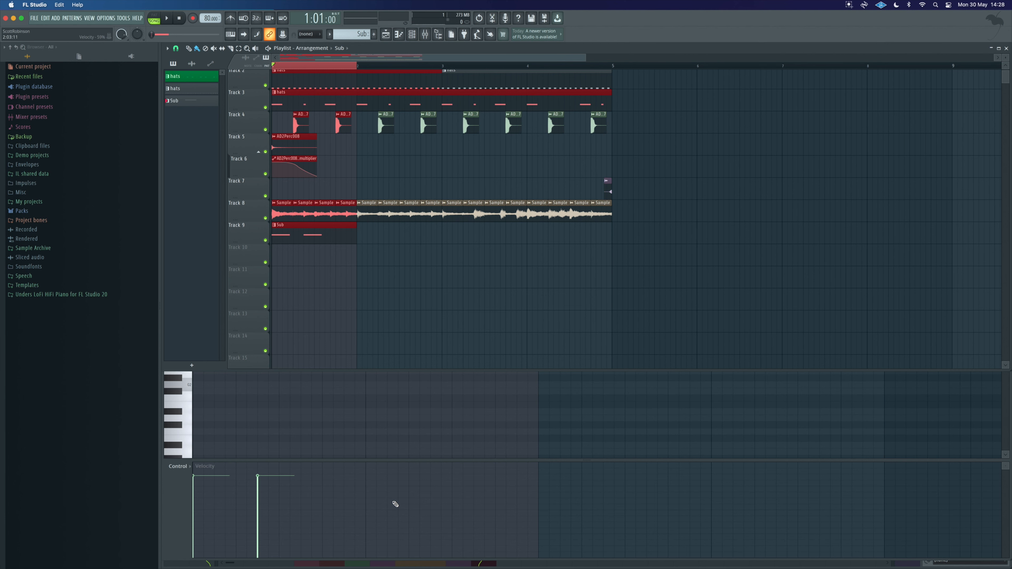
click(407, 557)
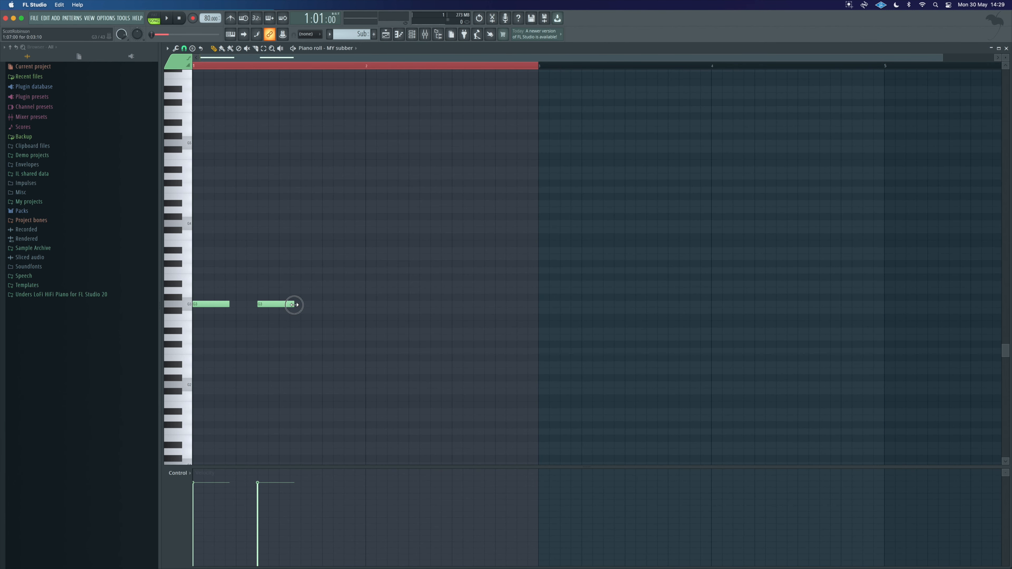
drag(279, 306, 274, 304)
click(305, 311)
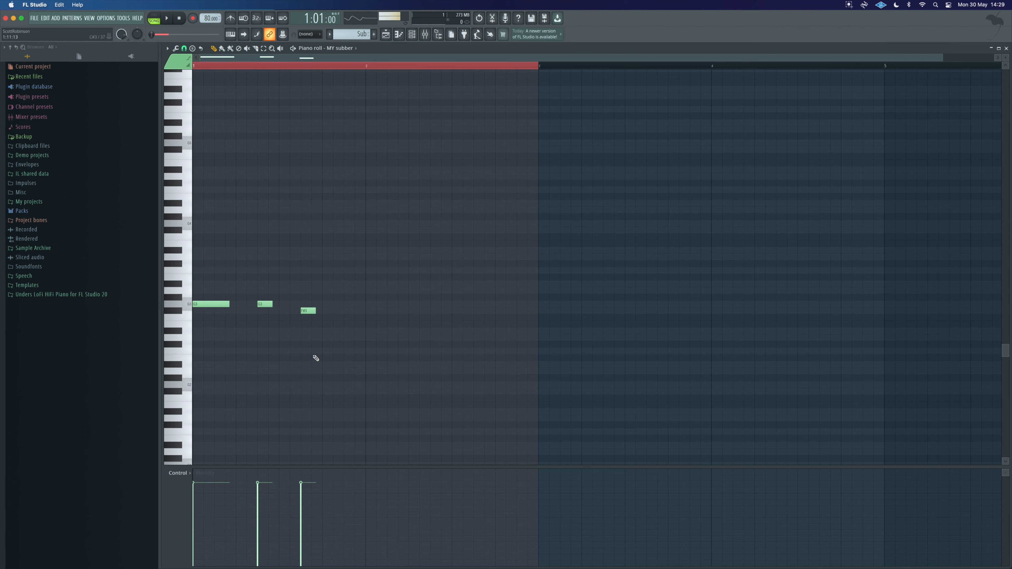
click(349, 311)
key(space)
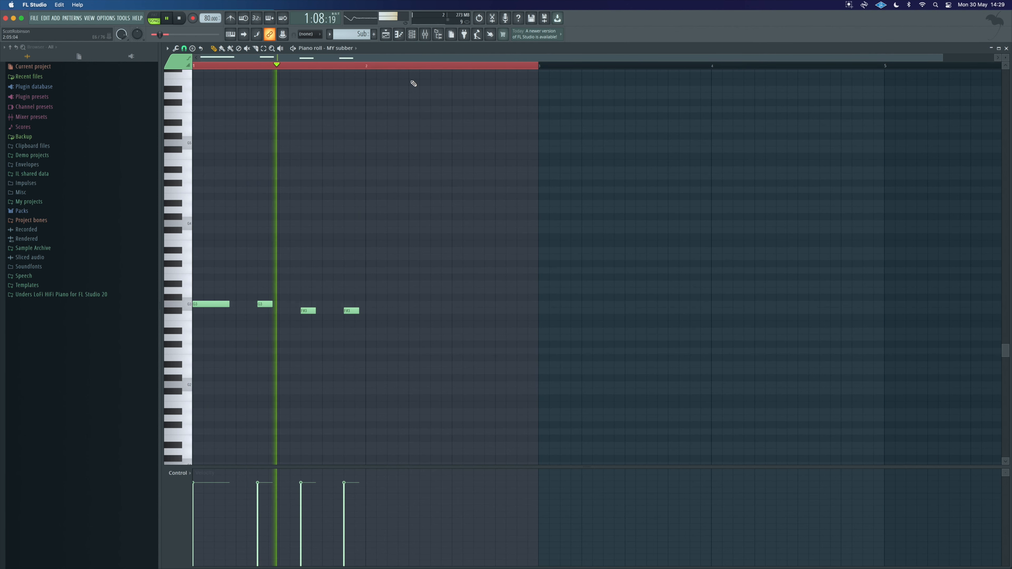
Step: Place a second Sub clip right after the first on the bass track, set the loop to two bars, and play it
click(390, 39)
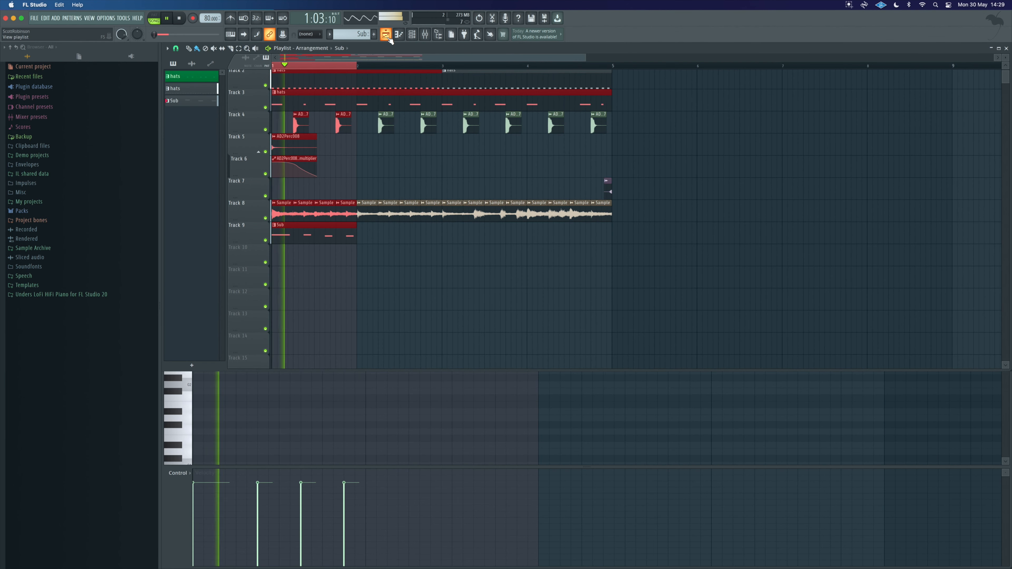
key(space)
click(343, 226)
click(361, 231)
key(space)
key(space)
drag(354, 68, 441, 69)
click(469, 249)
key(space)
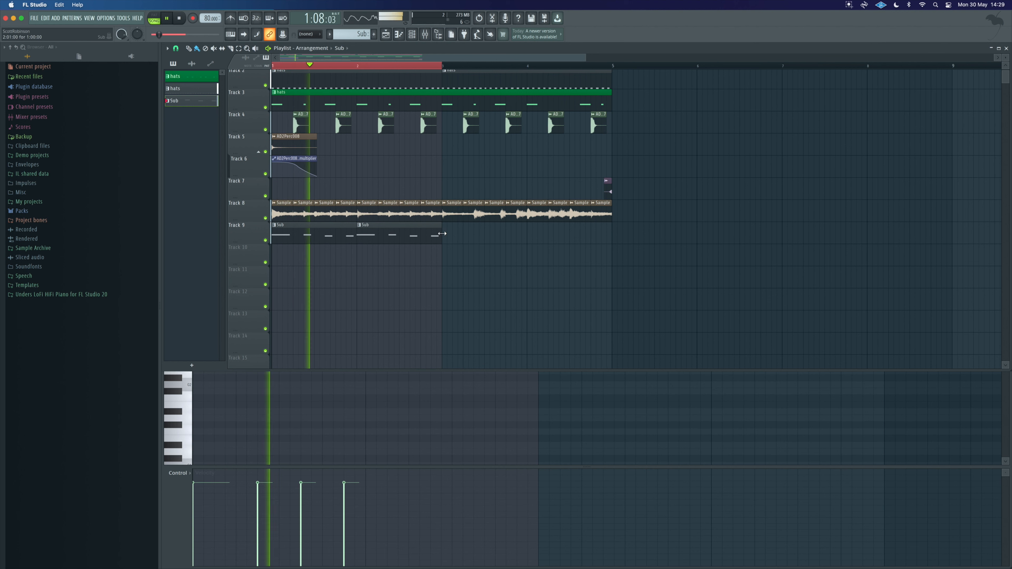
Step: Copy the two Sub clips to fill bars three and four of the bass track
key(space)
drag(450, 230, 346, 227)
right_click(474, 231)
drag(459, 229, 500, 231)
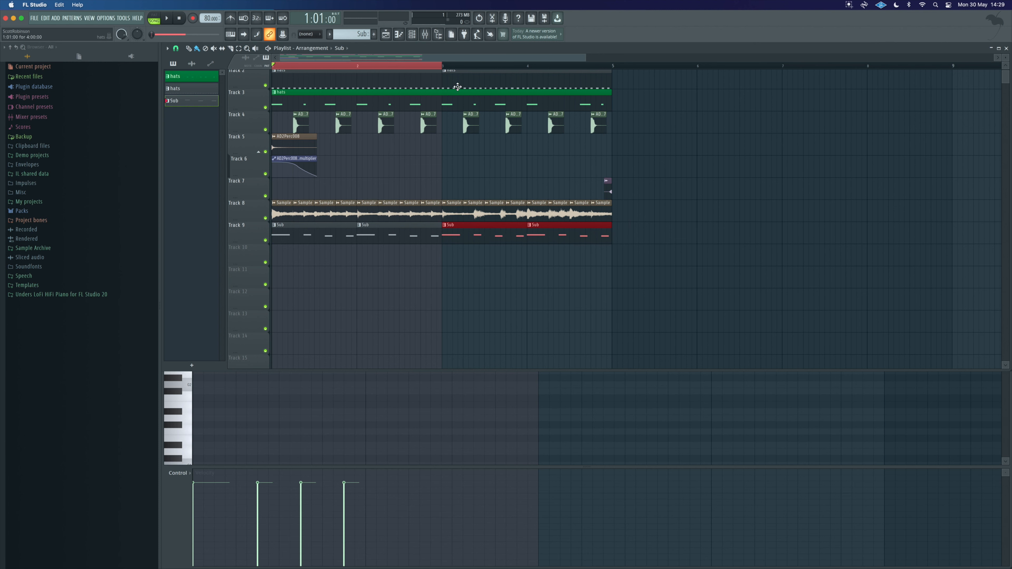
Step: Extend the loop range across all four bars and play the arrangement
drag(444, 70, 612, 70)
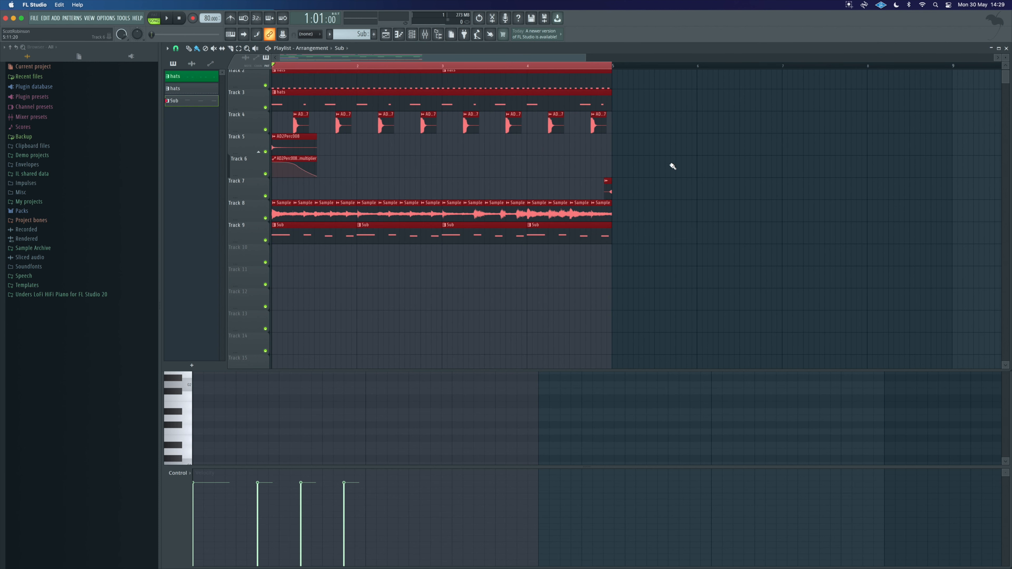
key(space)
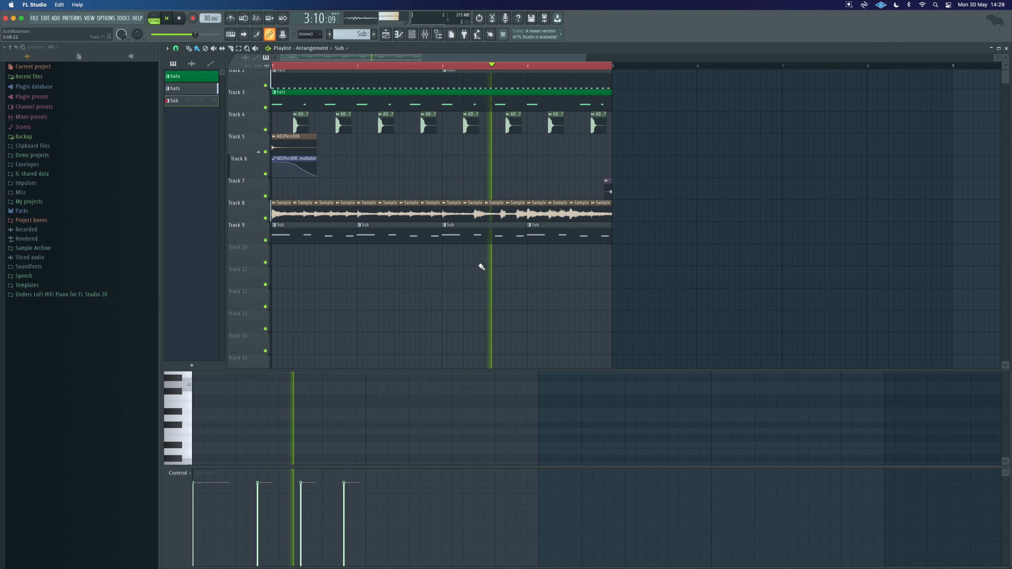
scroll(507, 265, up, 1)
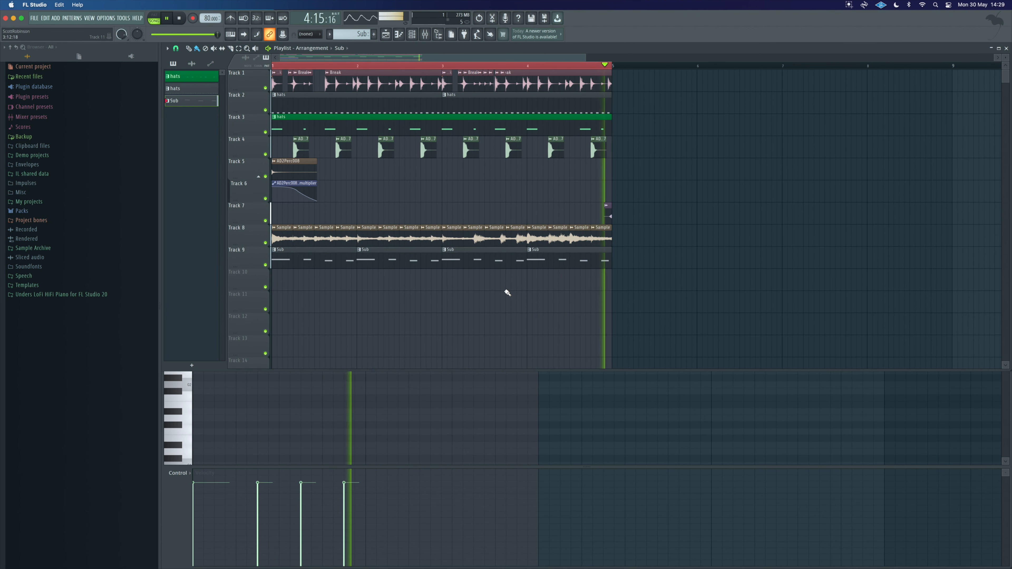
key(space)
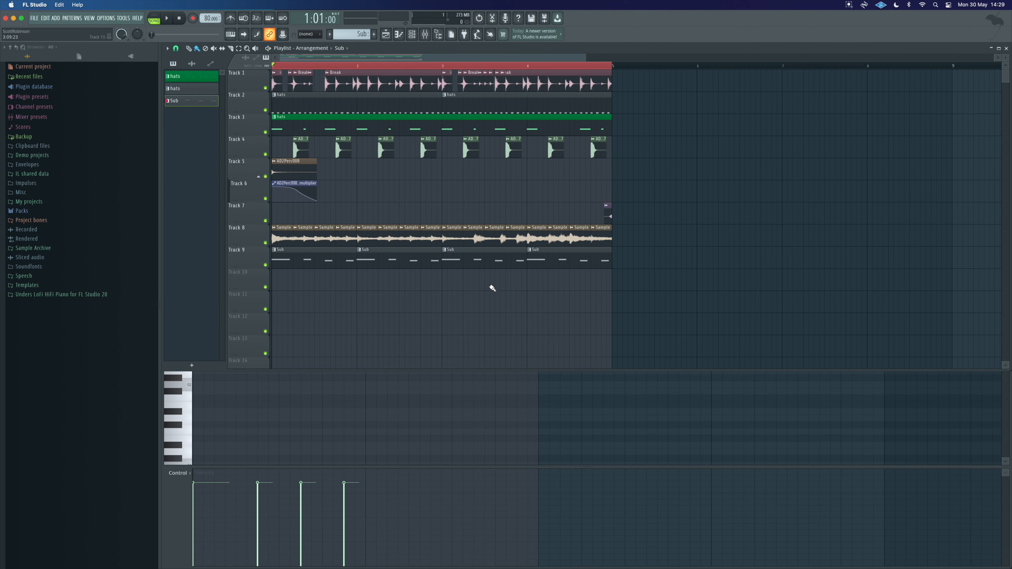
Step: Make the third Sub clip unique, lengthen its last note slightly and add a short lower note under its end
right_click(446, 254)
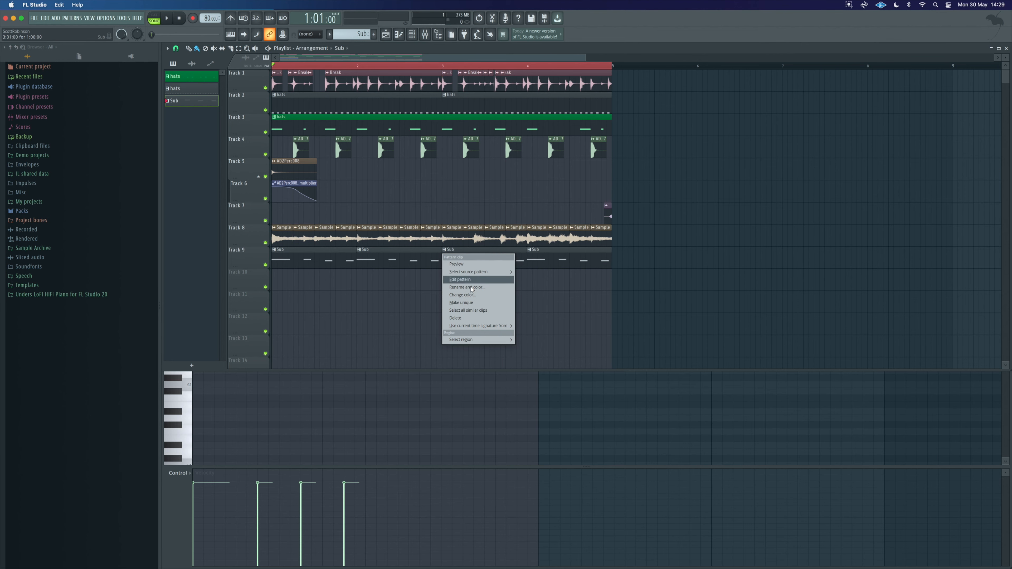
click(473, 302)
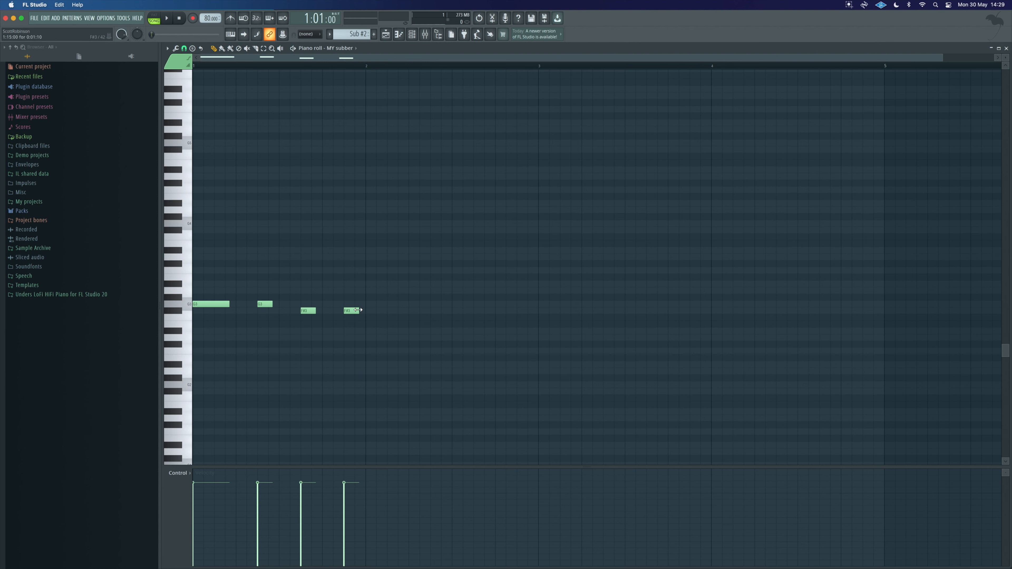
drag(361, 309, 364, 310)
click(358, 331)
drag(371, 333, 364, 332)
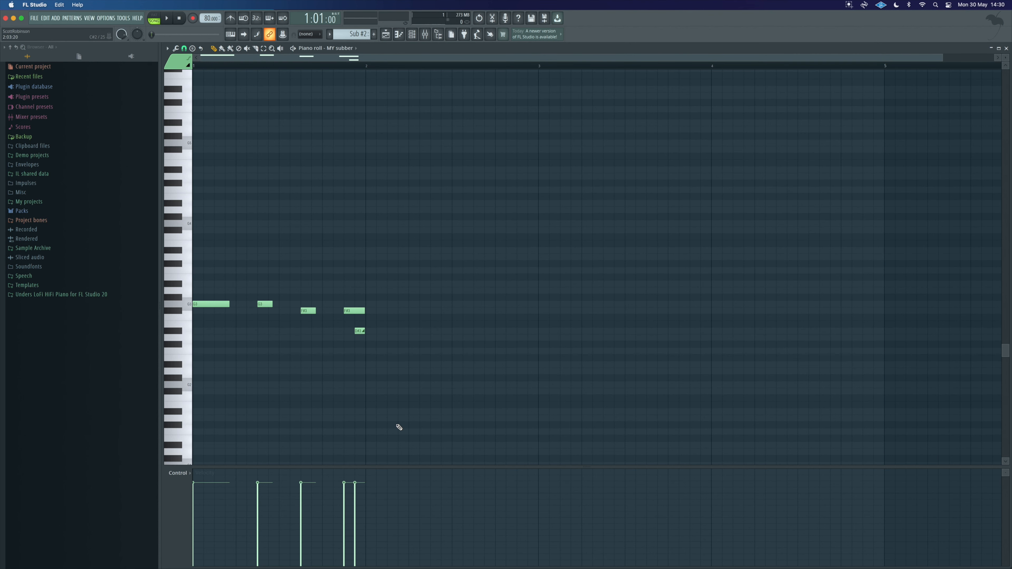
key(F5)
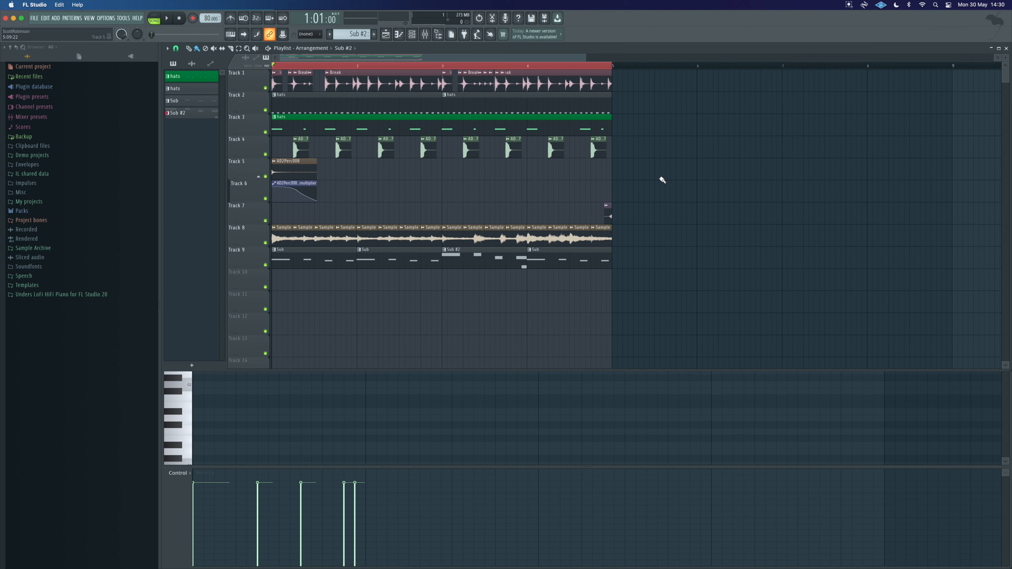
Step: Replace the fourth bass clip with the Sub #2 pattern and play the arrangement
right_click(556, 251)
click(515, 251)
click(530, 250)
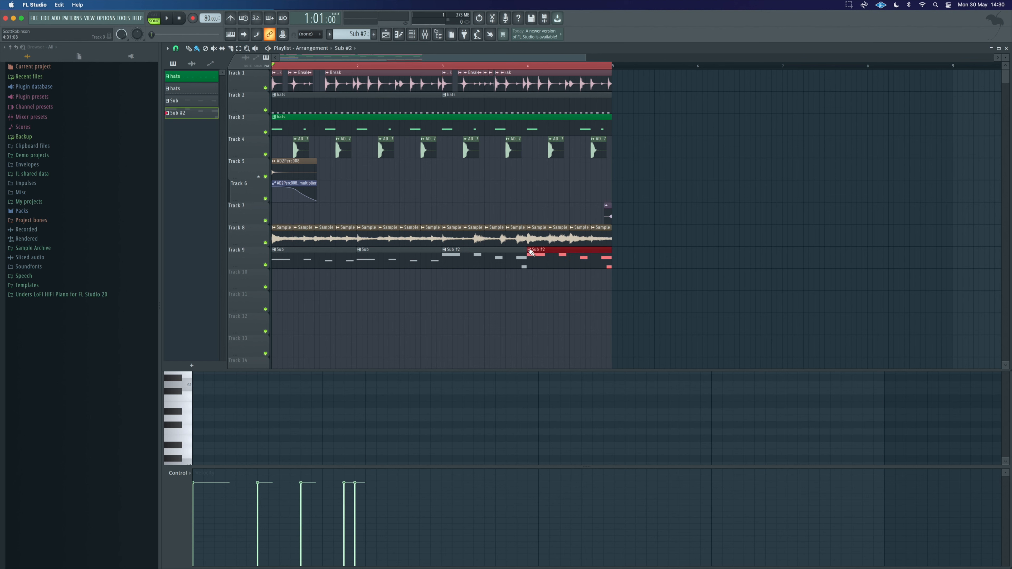
key(space)
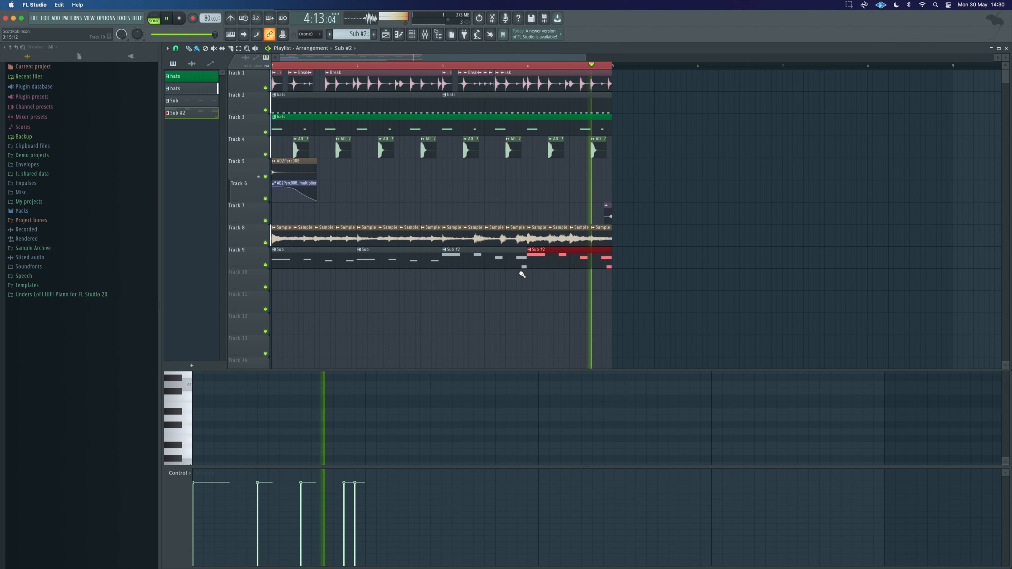
key(space)
Step: Open the Sub #2 pattern and move its added short note up an octave above the fourth note, playing it back
click(501, 250)
double_click(500, 250)
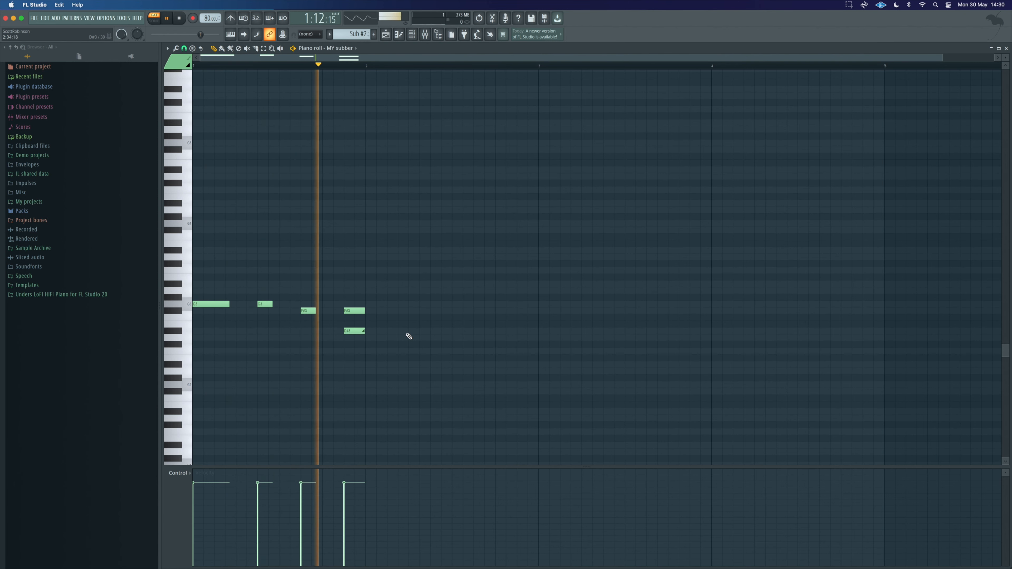
key(space)
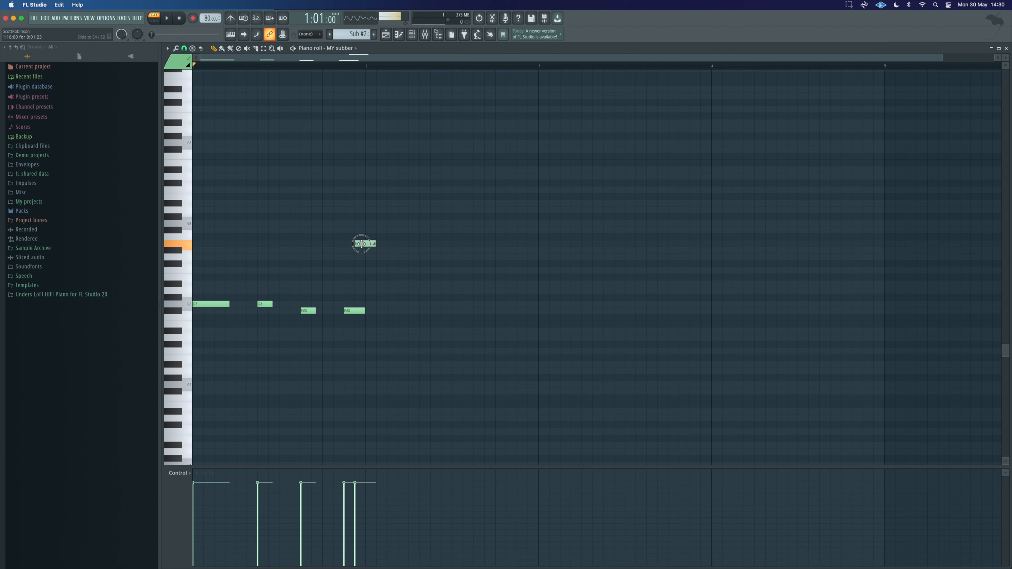
key(space)
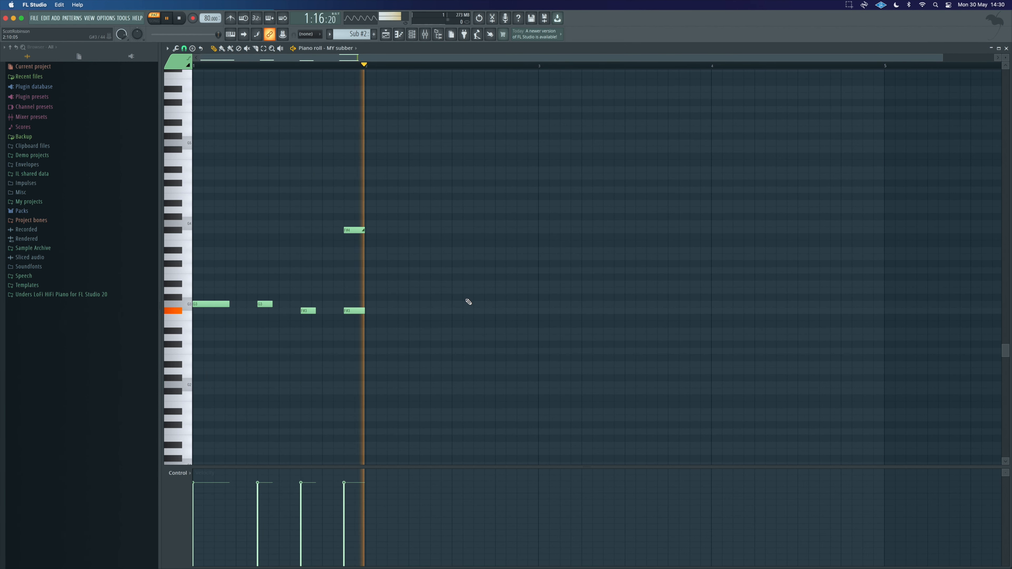
Step: Return to the playlist and play back the full four-bar arrangement
click(386, 34)
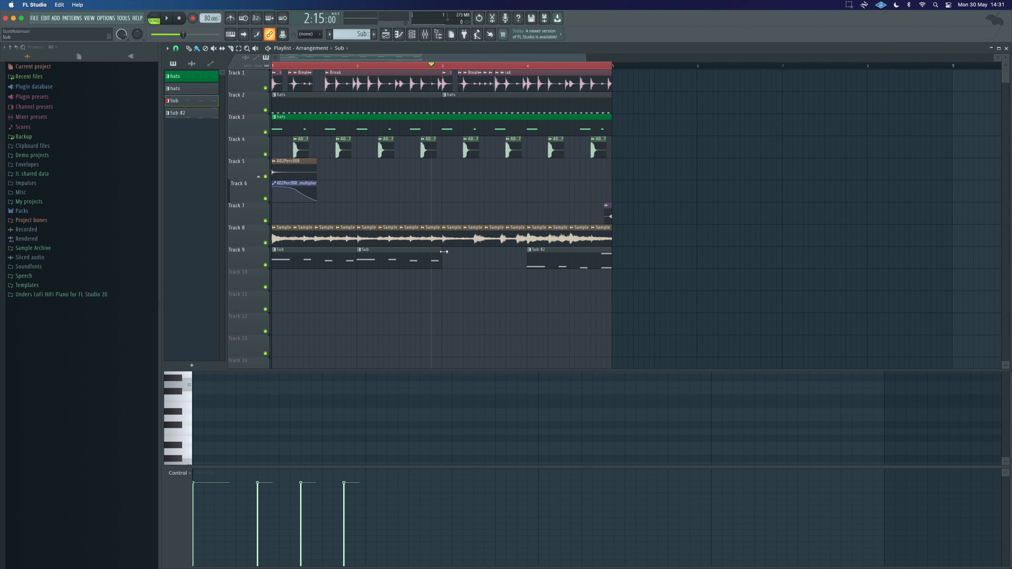
key(space)
right_click(502, 304)
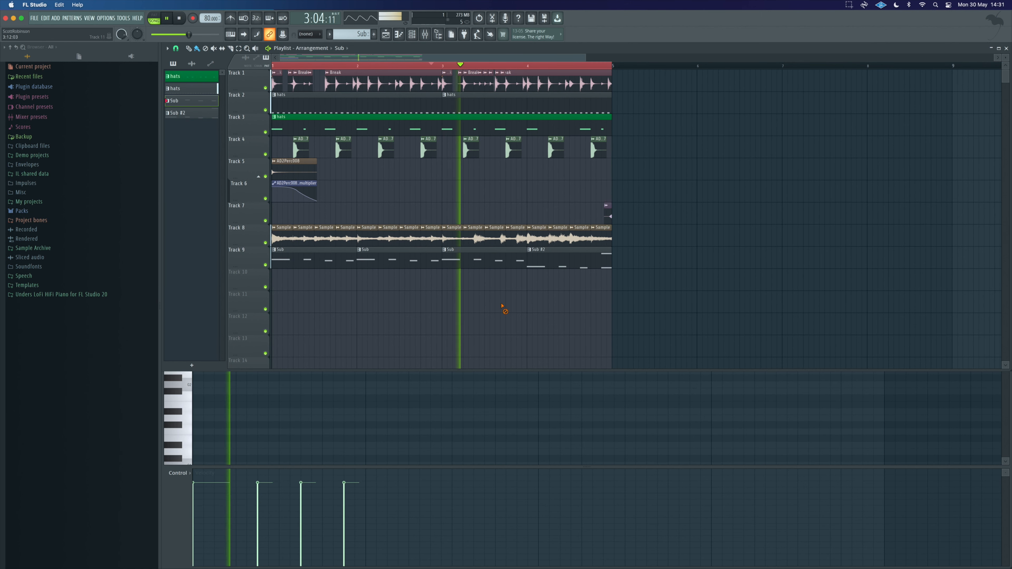